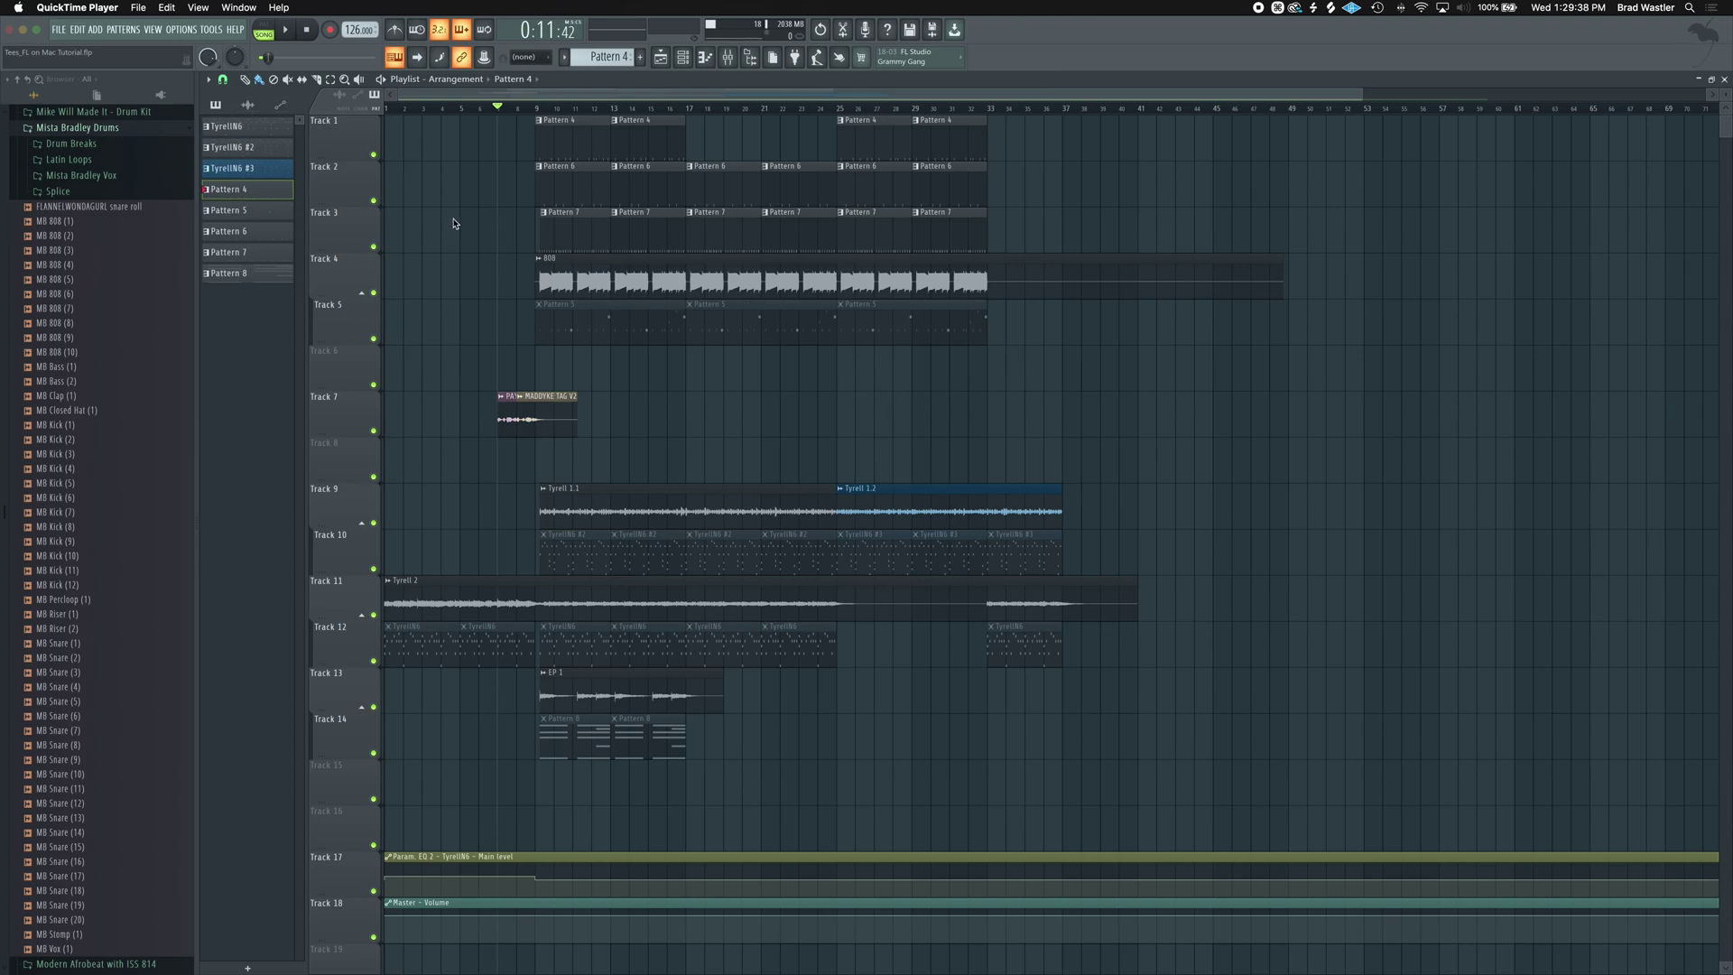
# Play the song and set the channel volume of the Tyrell 1.1 audio clip on Track 9 to about 55%.
pyautogui.click(281, 34)
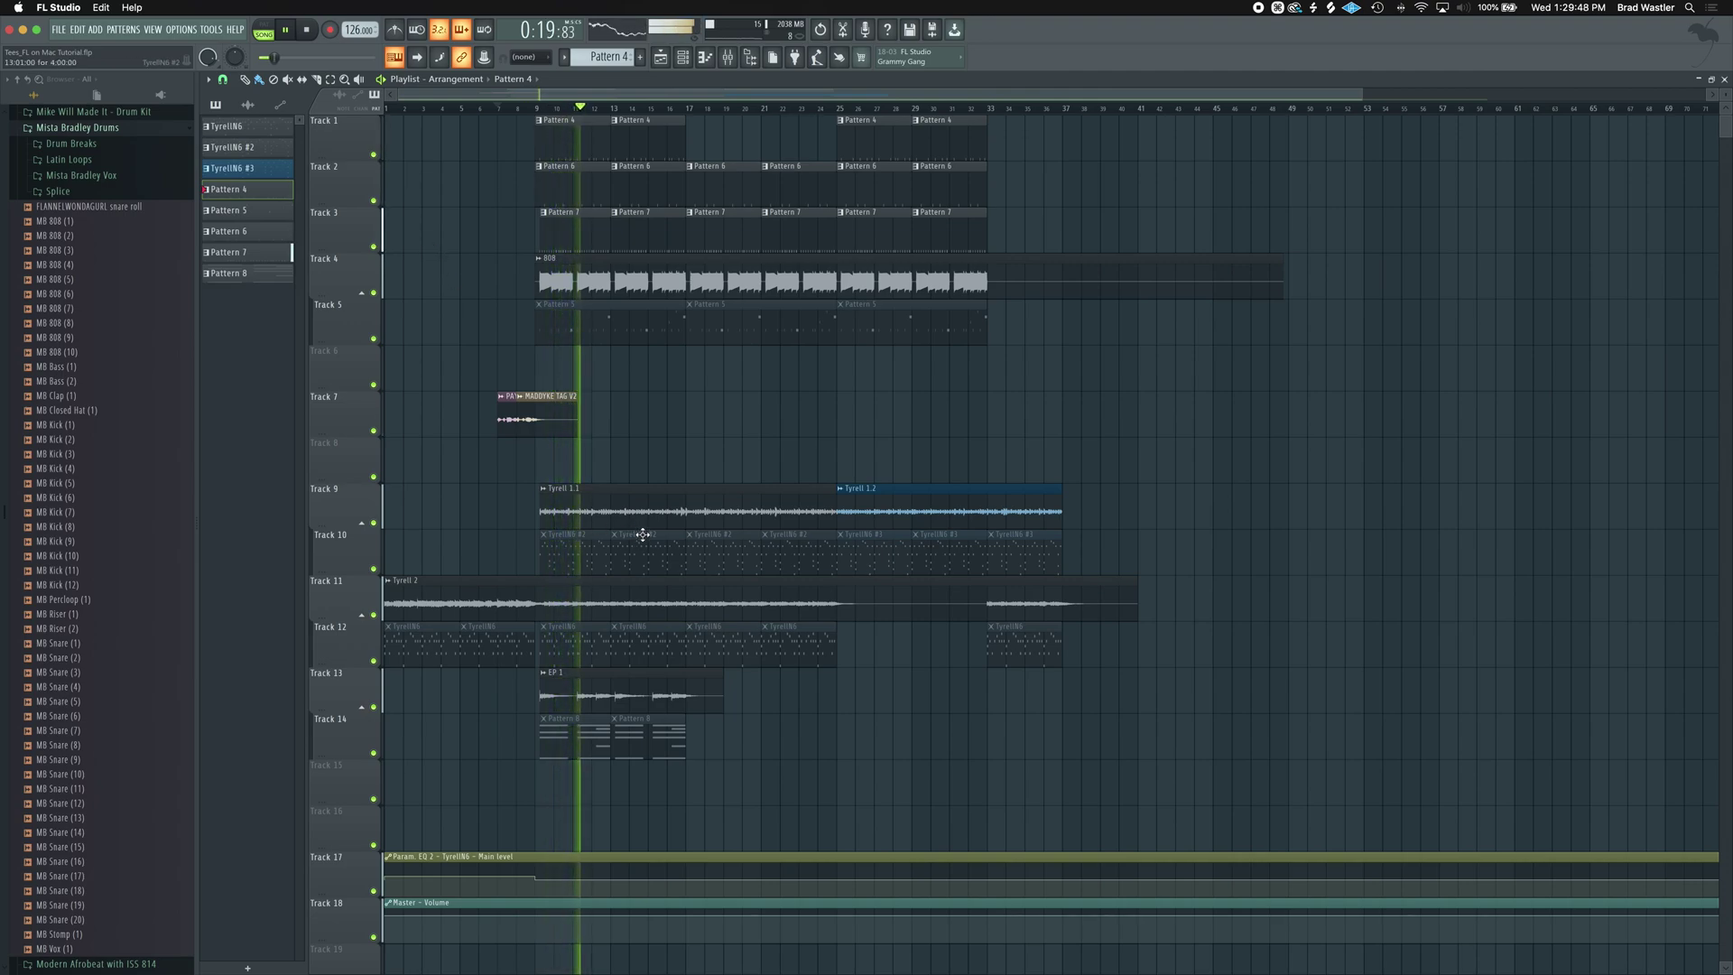
pyautogui.doubleClick(577, 511)
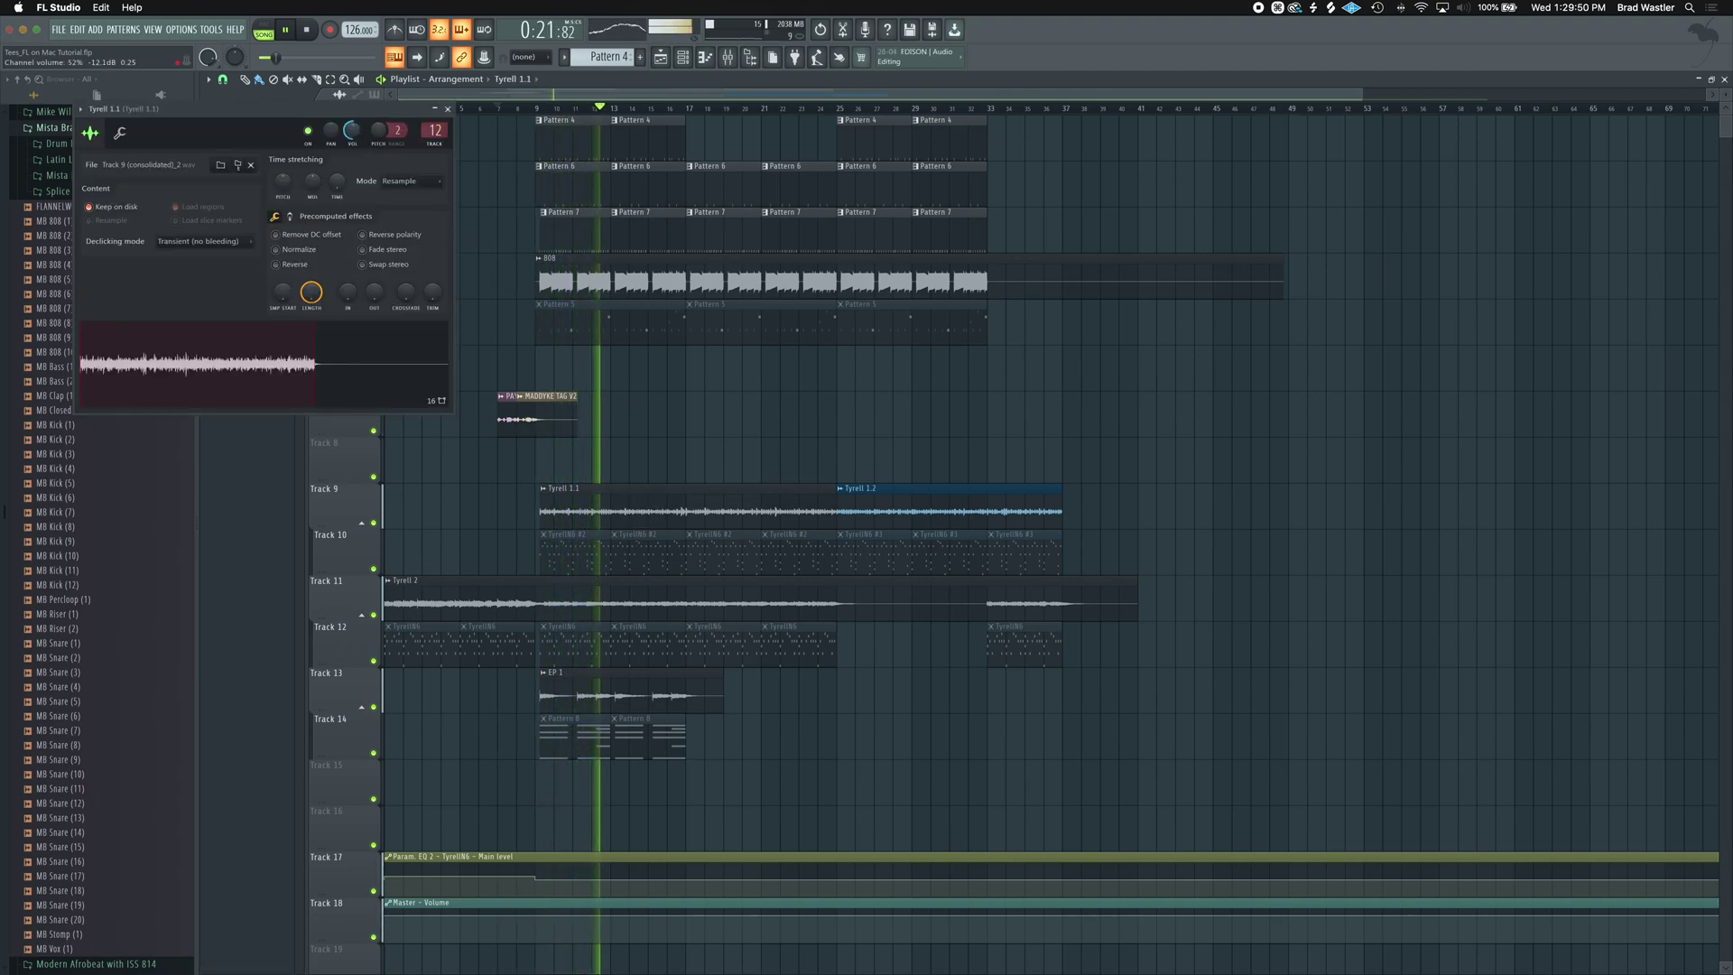
pyautogui.moveTo(354, 134); pyautogui.dragTo(354, 158)
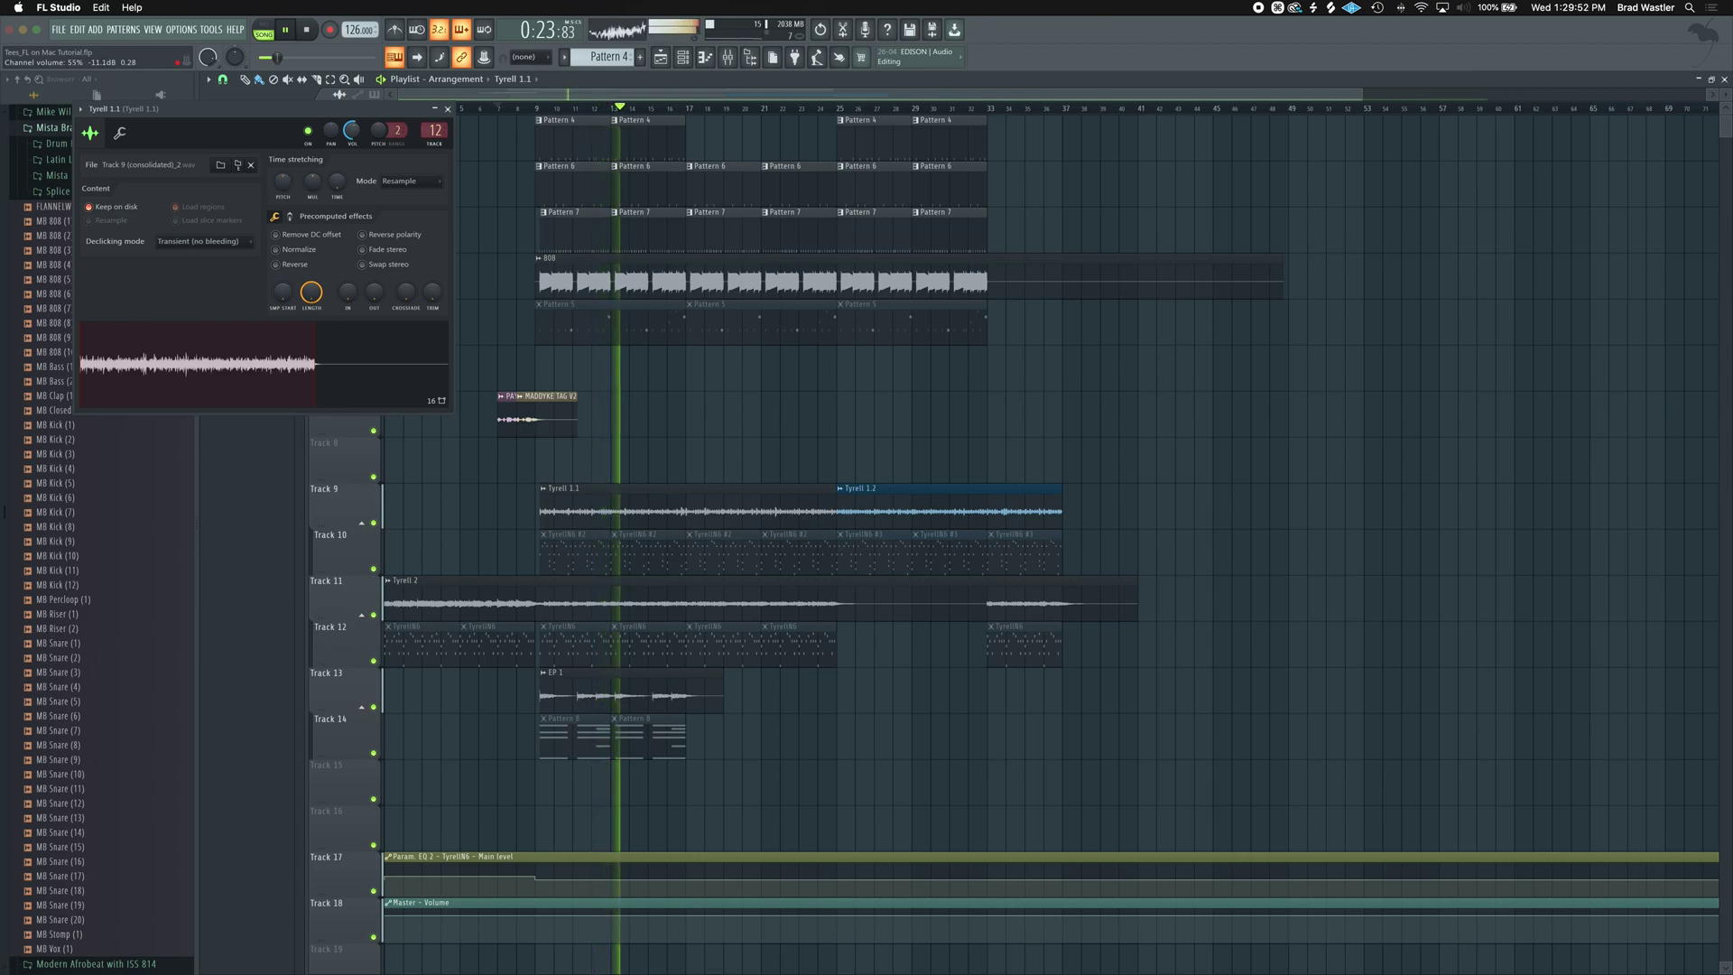
pyautogui.press('Escape')
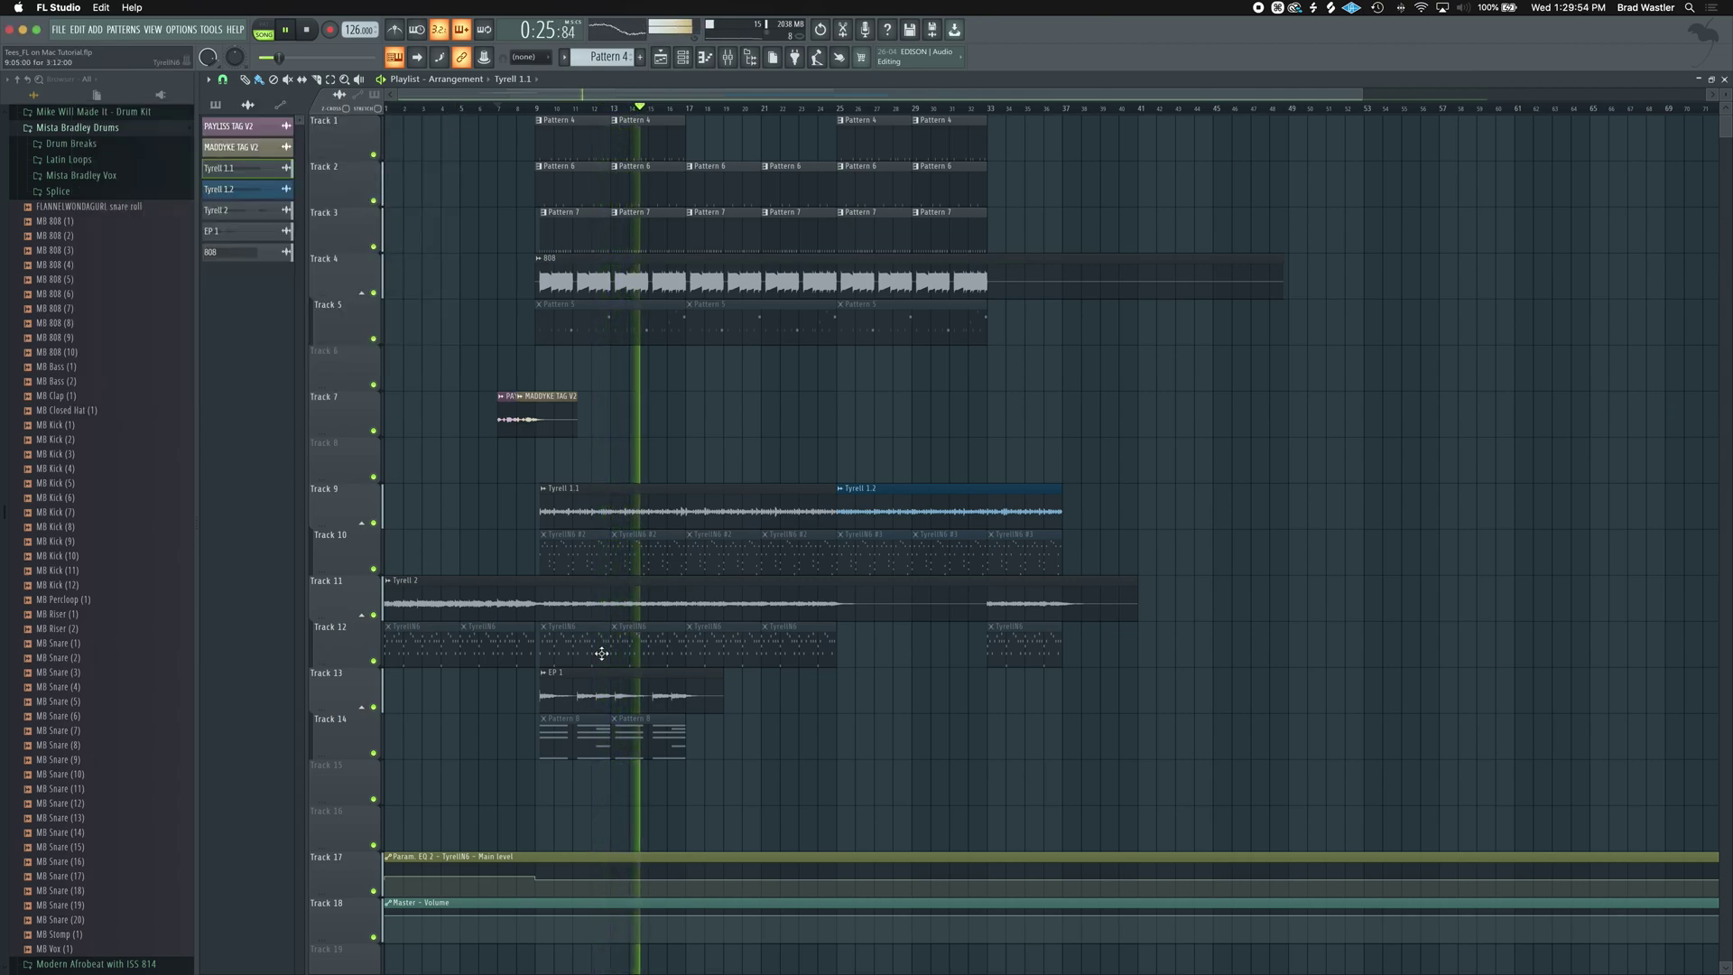
# Set the channel volume of the Tyrell 2 audio clip on Track 11 to about 51% and stop playback.
pyautogui.doubleClick(573, 599)
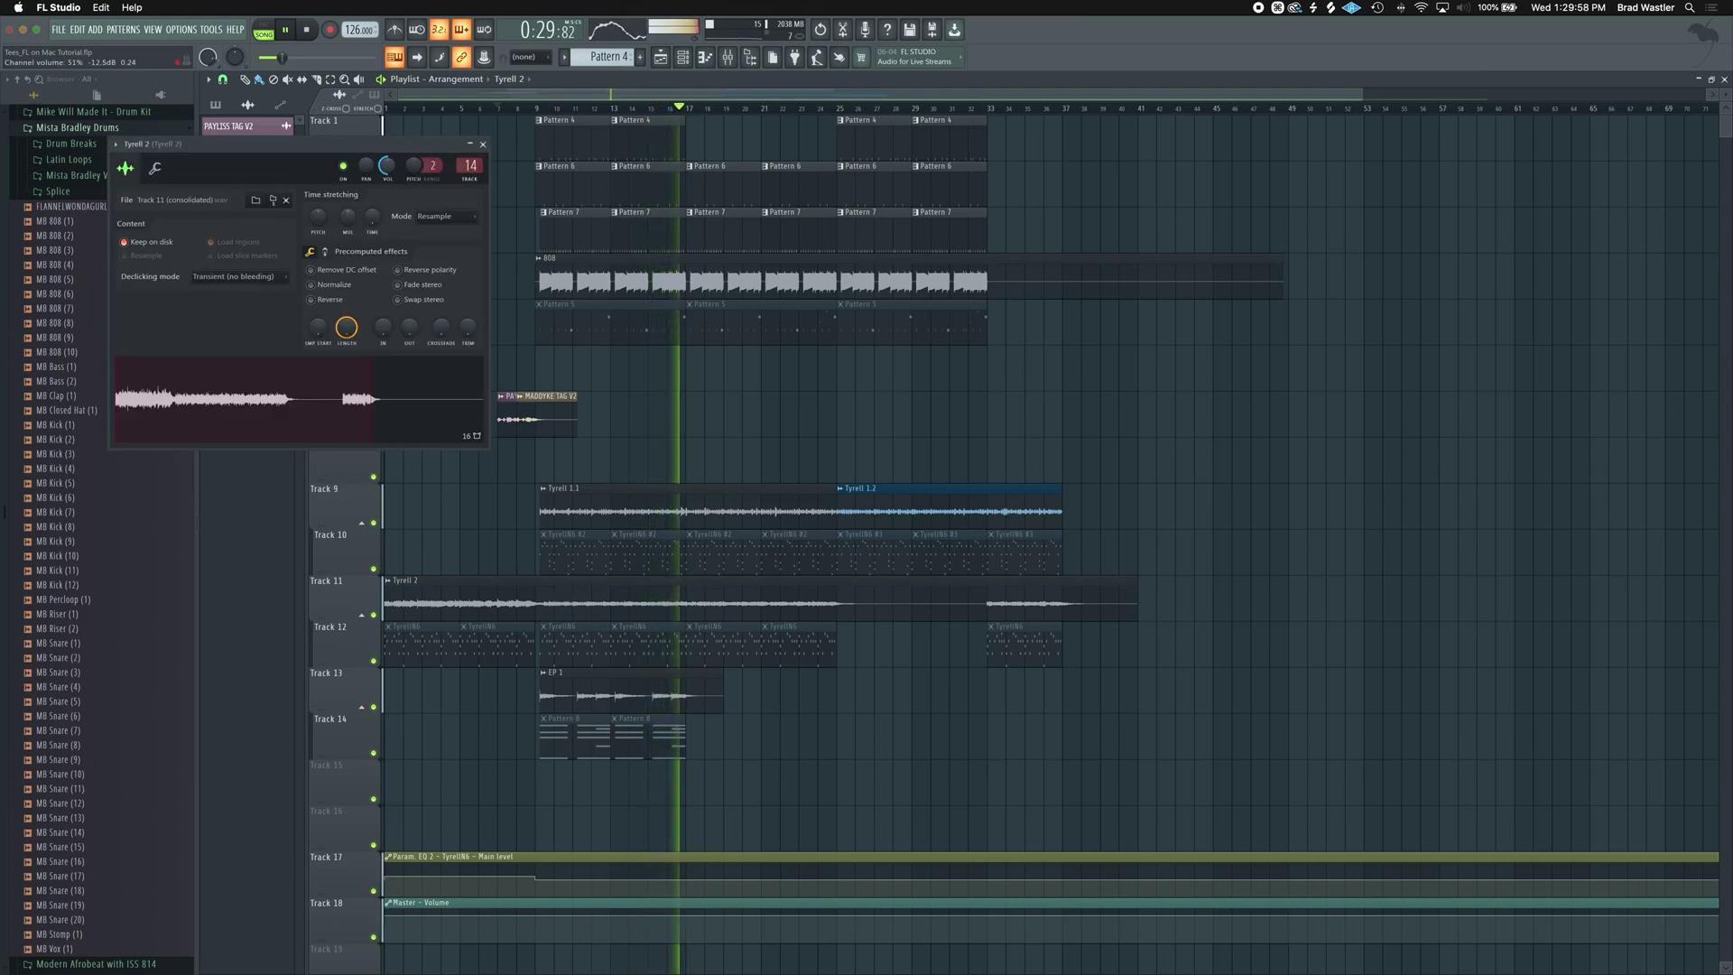
pyautogui.click(483, 145)
pyautogui.press('space')
# Save the project.
pyautogui.press('super+s')
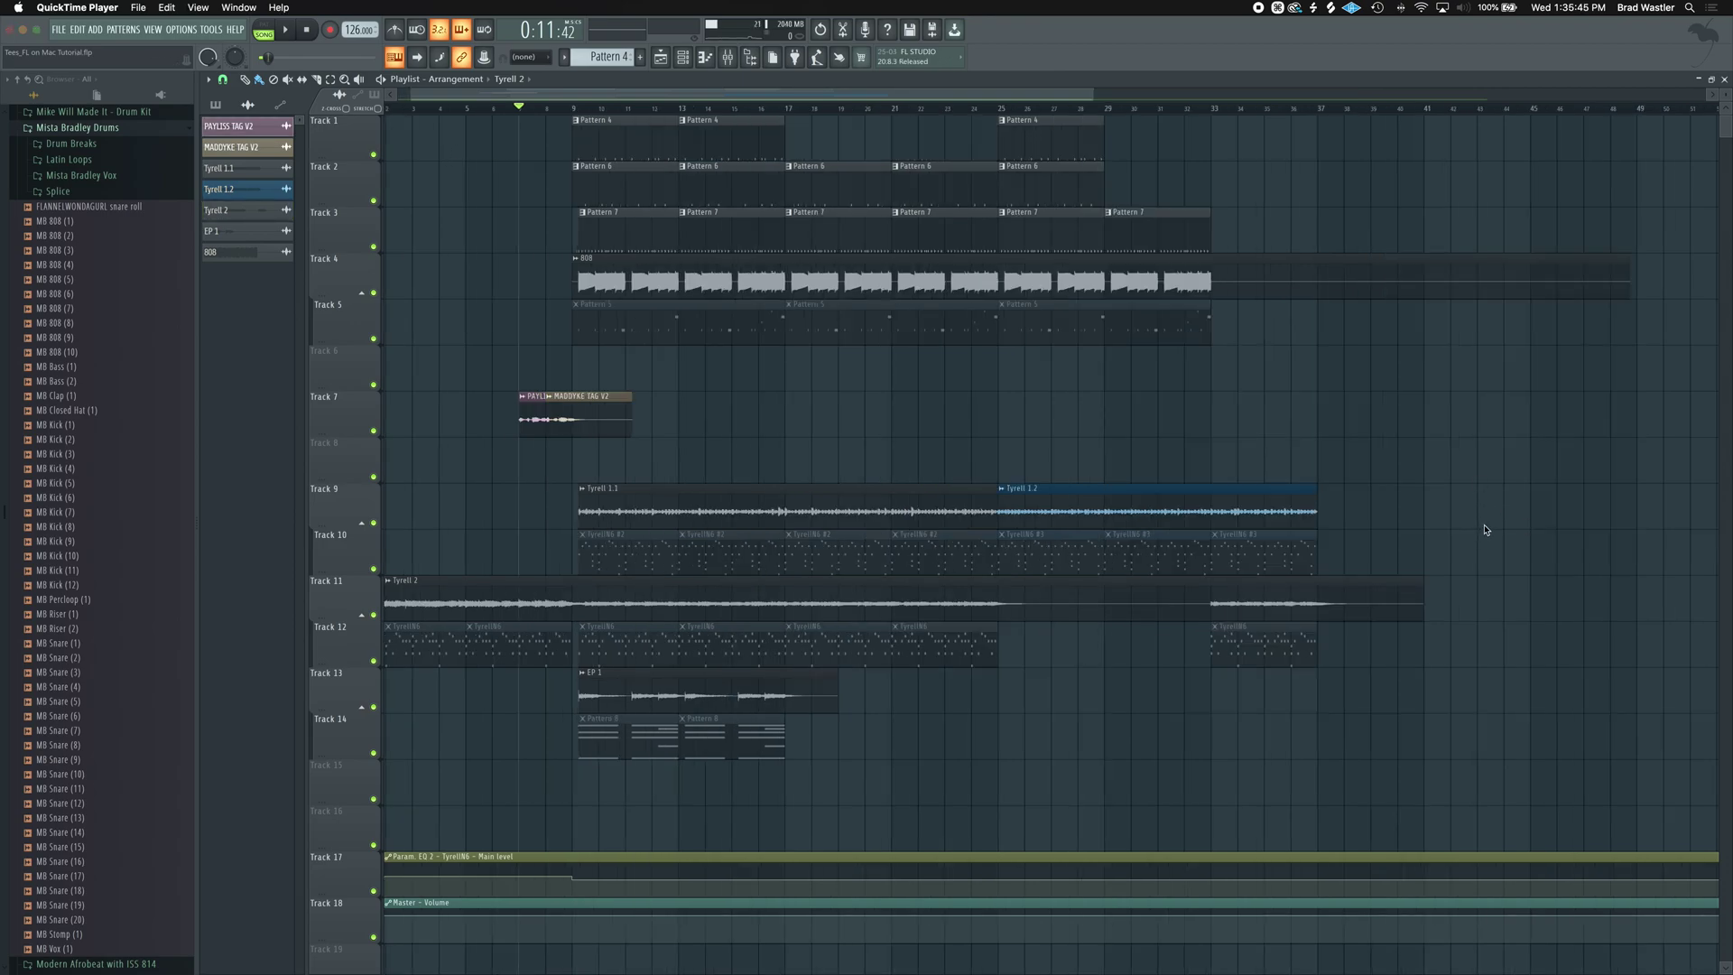
pyautogui.press('super+s')
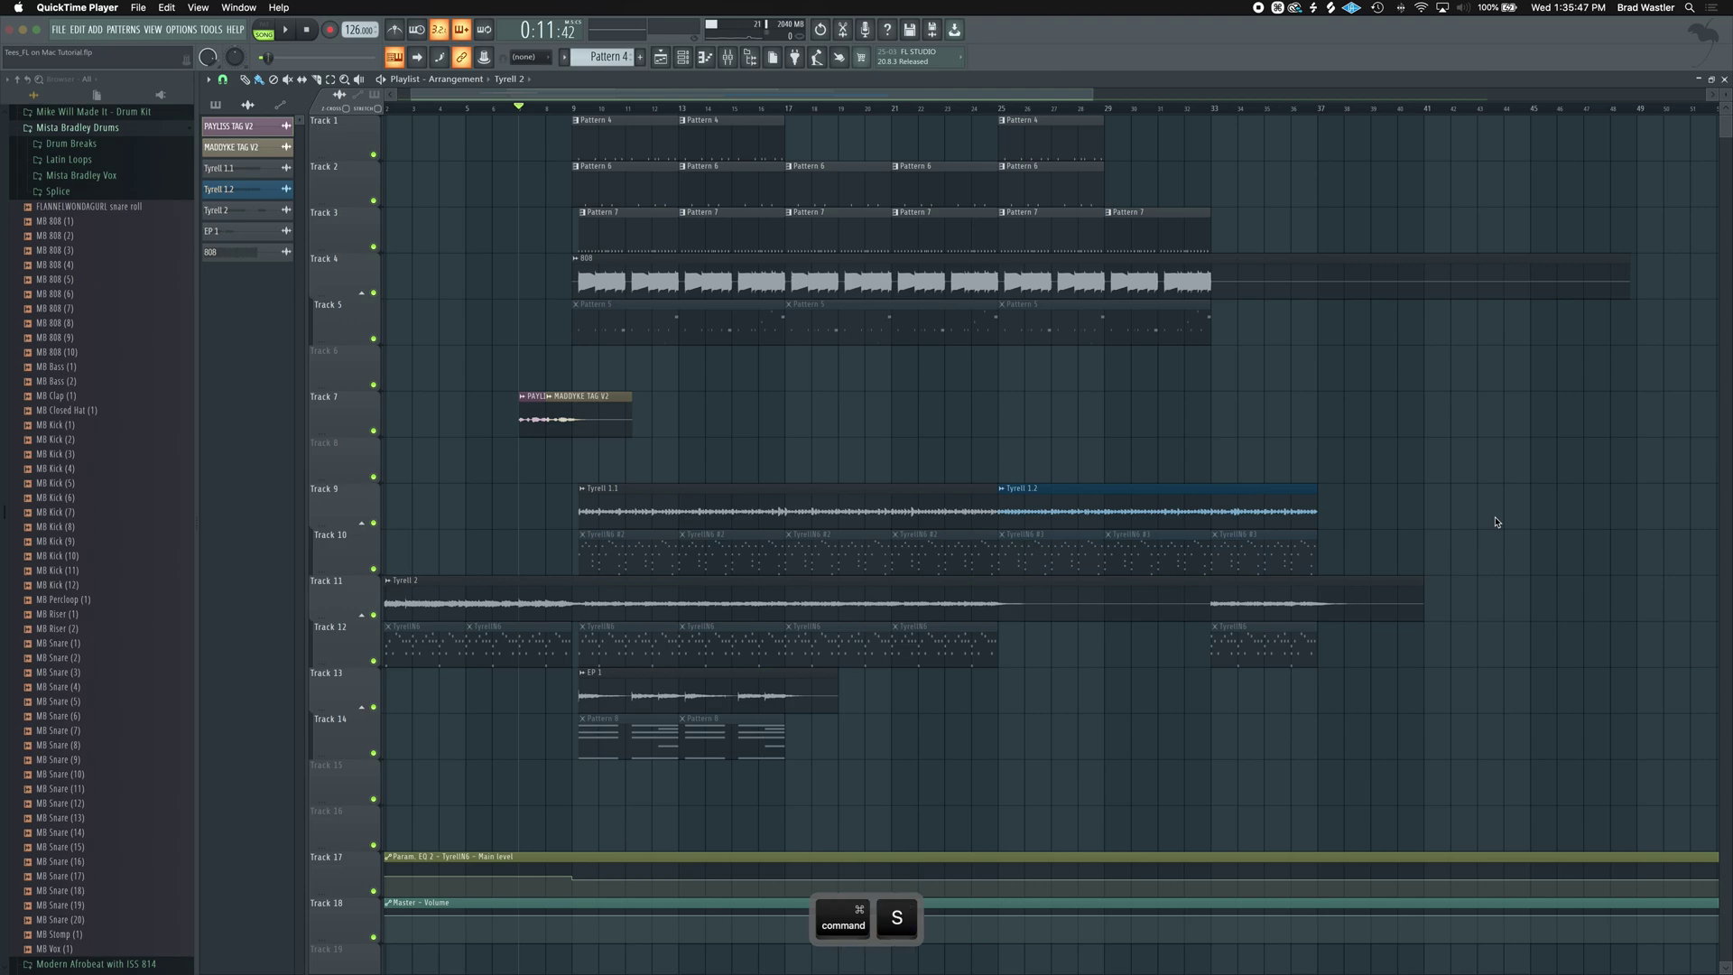
pyautogui.press('super')
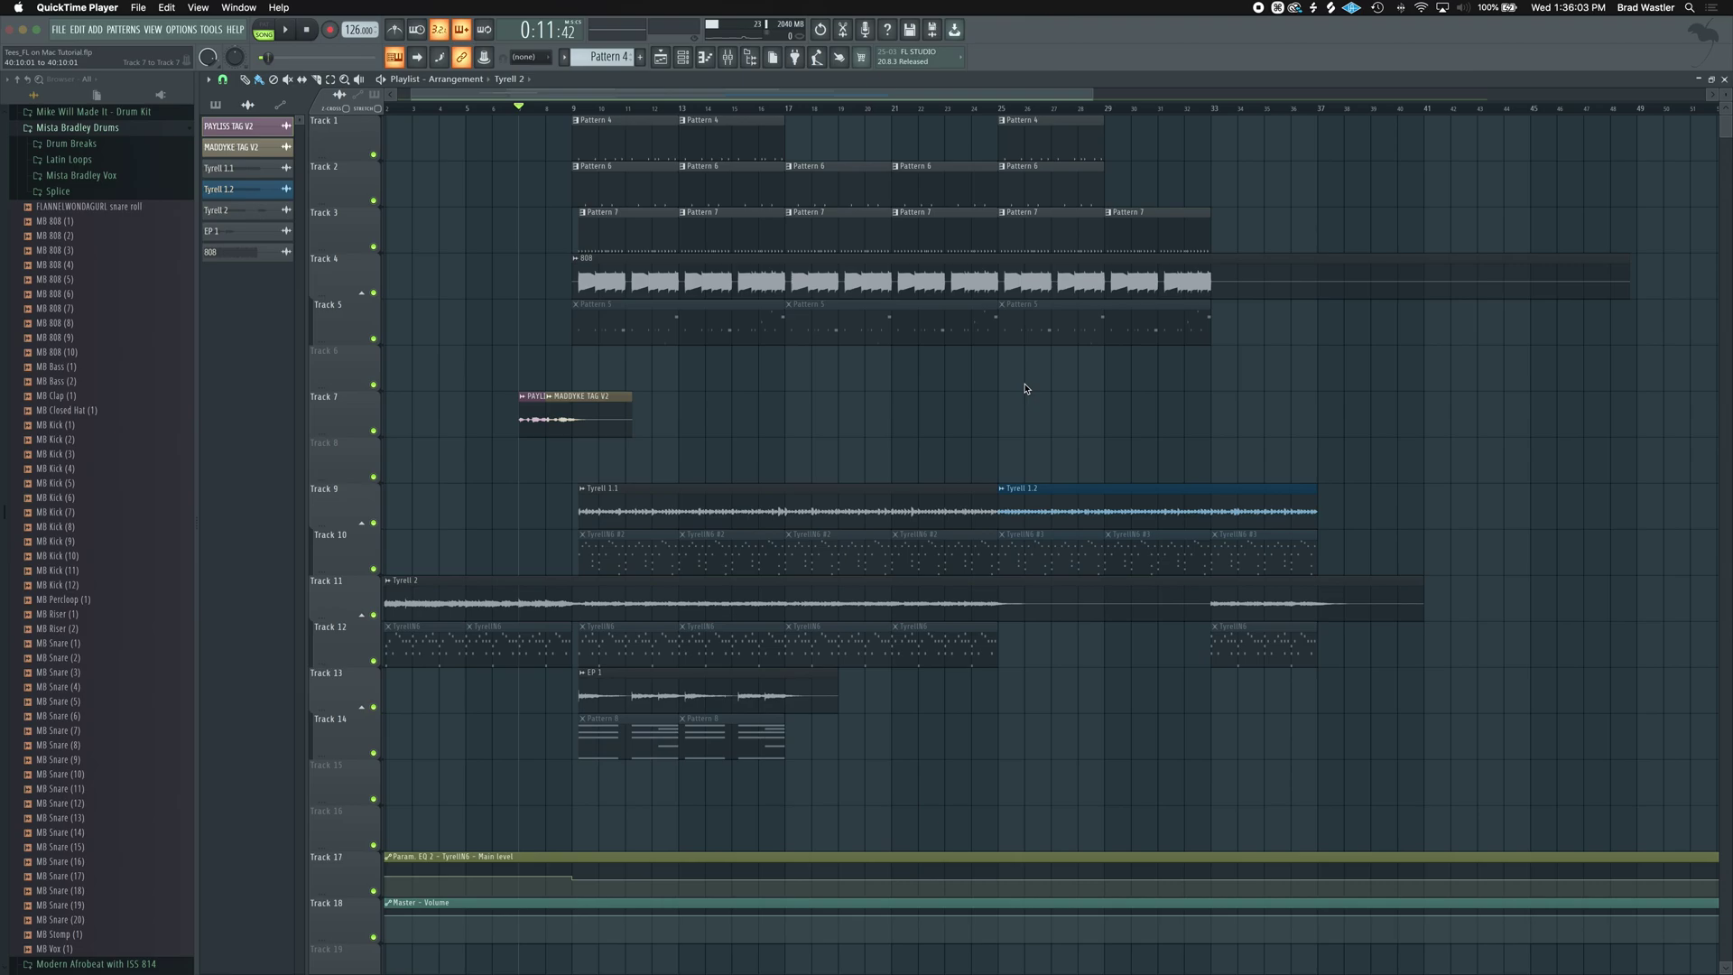
pyautogui.press('super')
pyautogui.press('super+s')
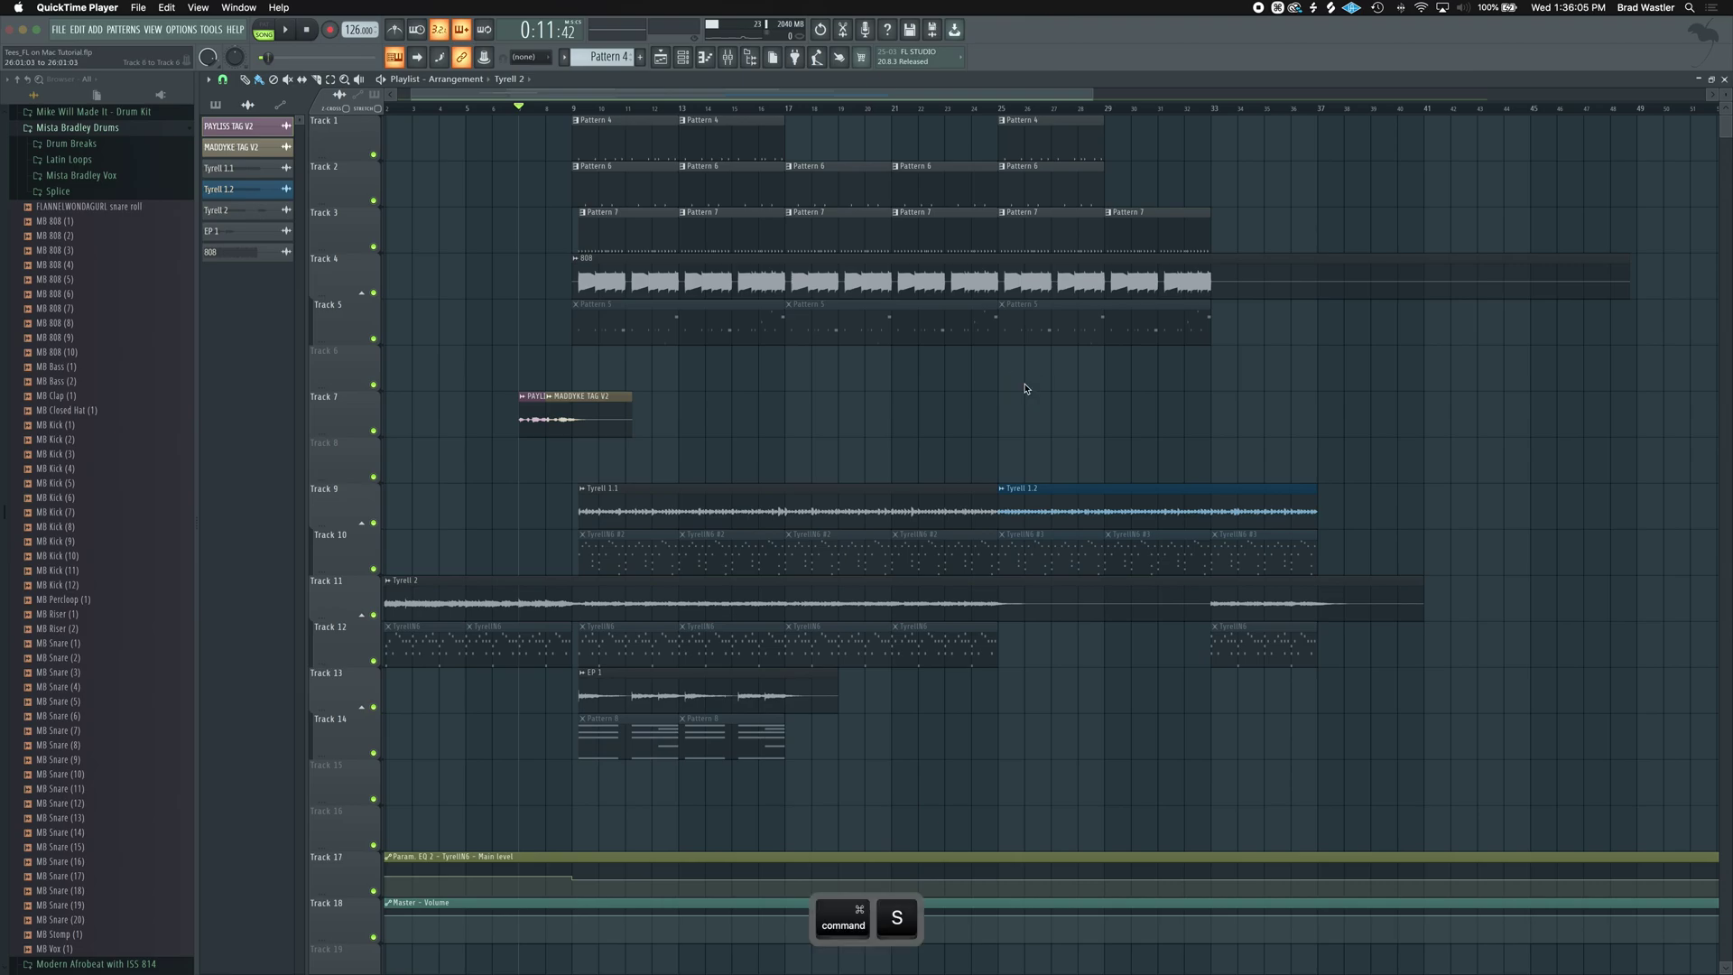
pyautogui.click(66, 56)
pyautogui.click(66, 56)
pyautogui.press('super+s')
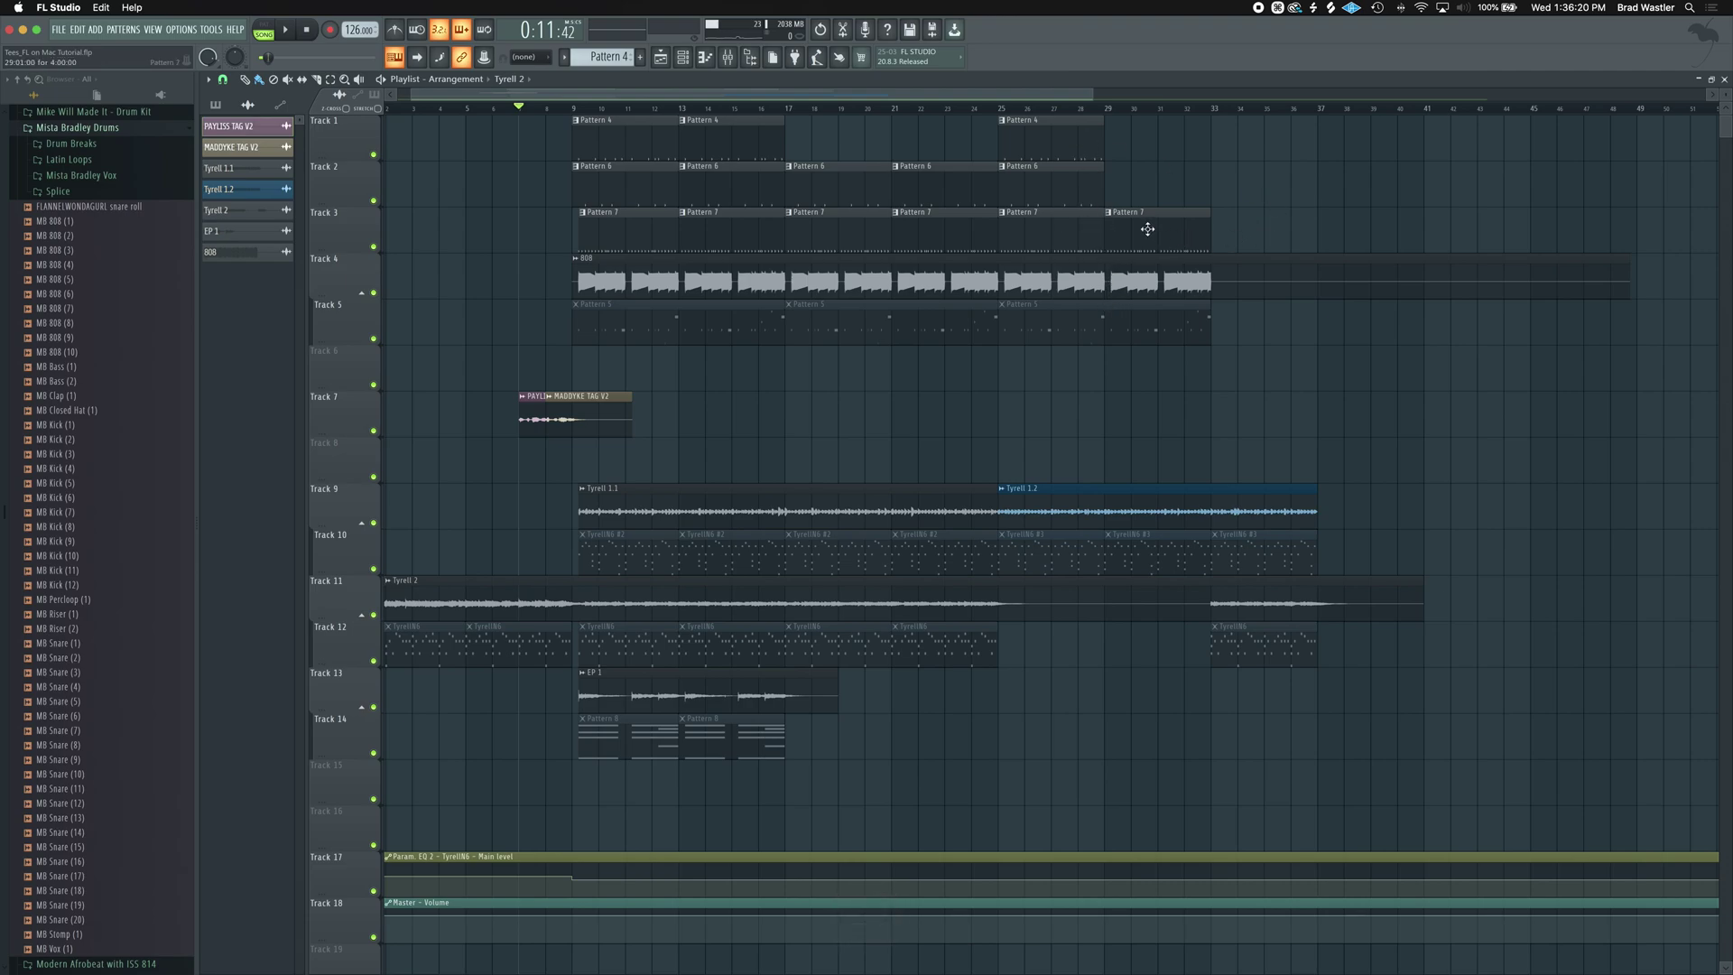
# Select the Pattern 7 clip at bar 29, box-select the Track 1–3 clips from bar 13 onward, and clear the selection.
pyautogui.press('super')
pyautogui.keyDown('super'); pyautogui.click(1152, 229); pyautogui.keyUp('super')
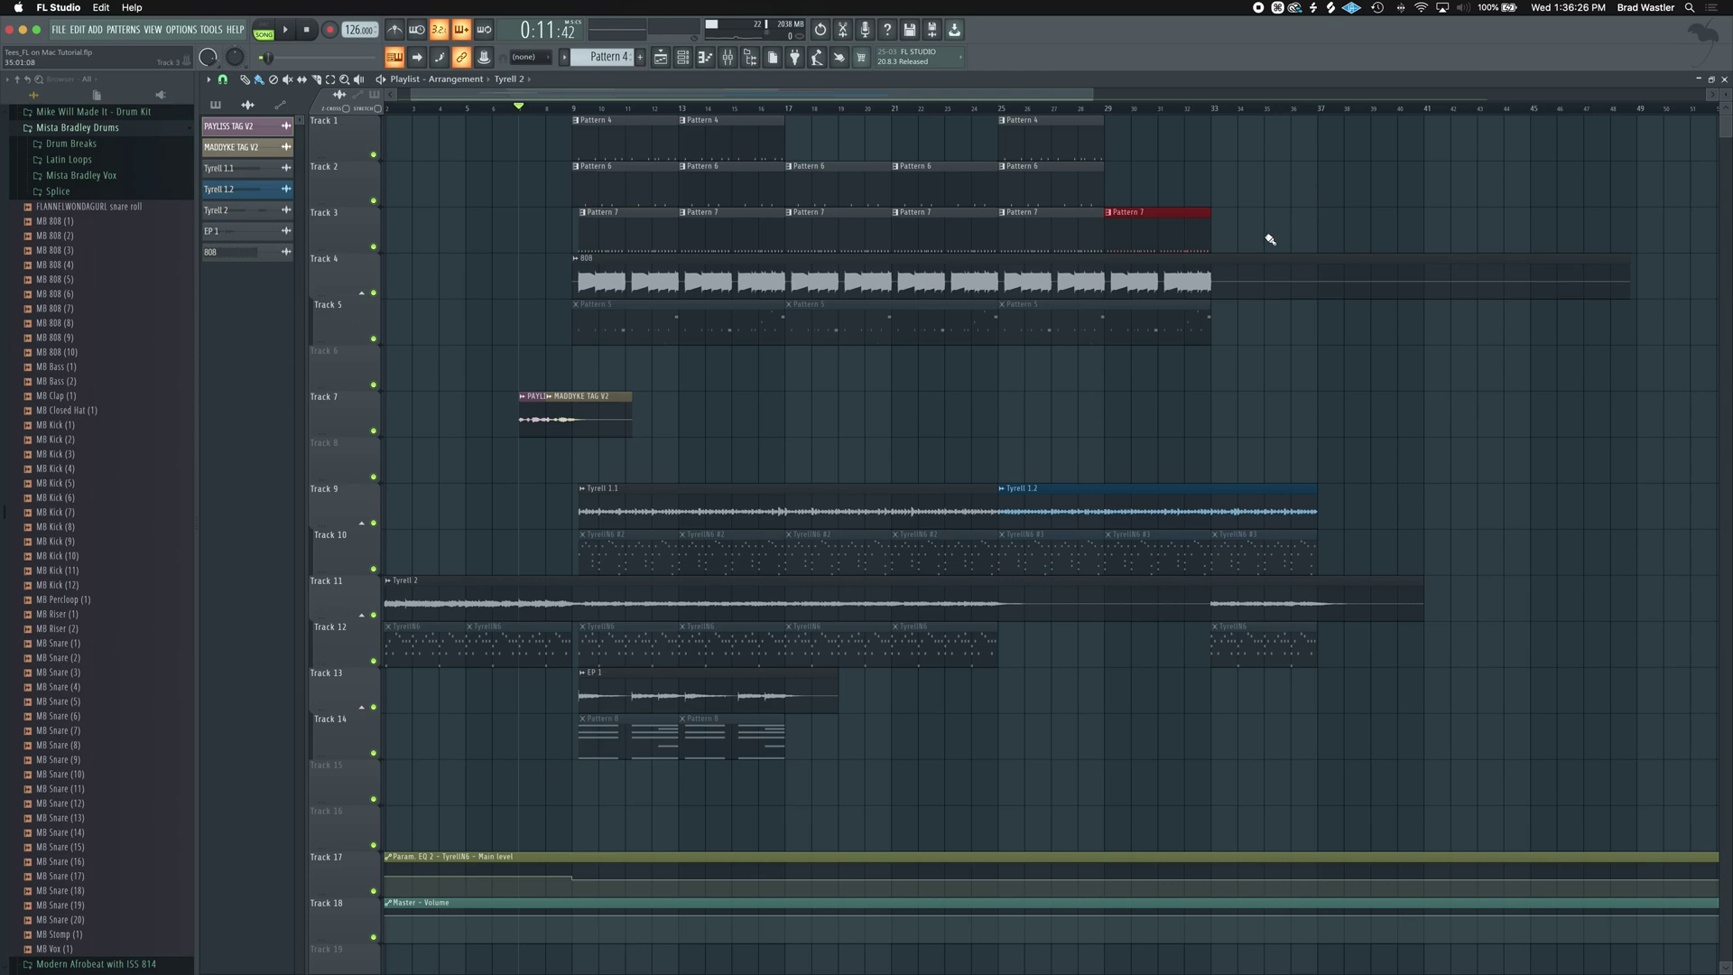
pyautogui.press('super')
pyautogui.moveTo(1265, 240); pyautogui.dragTo(746, 164)
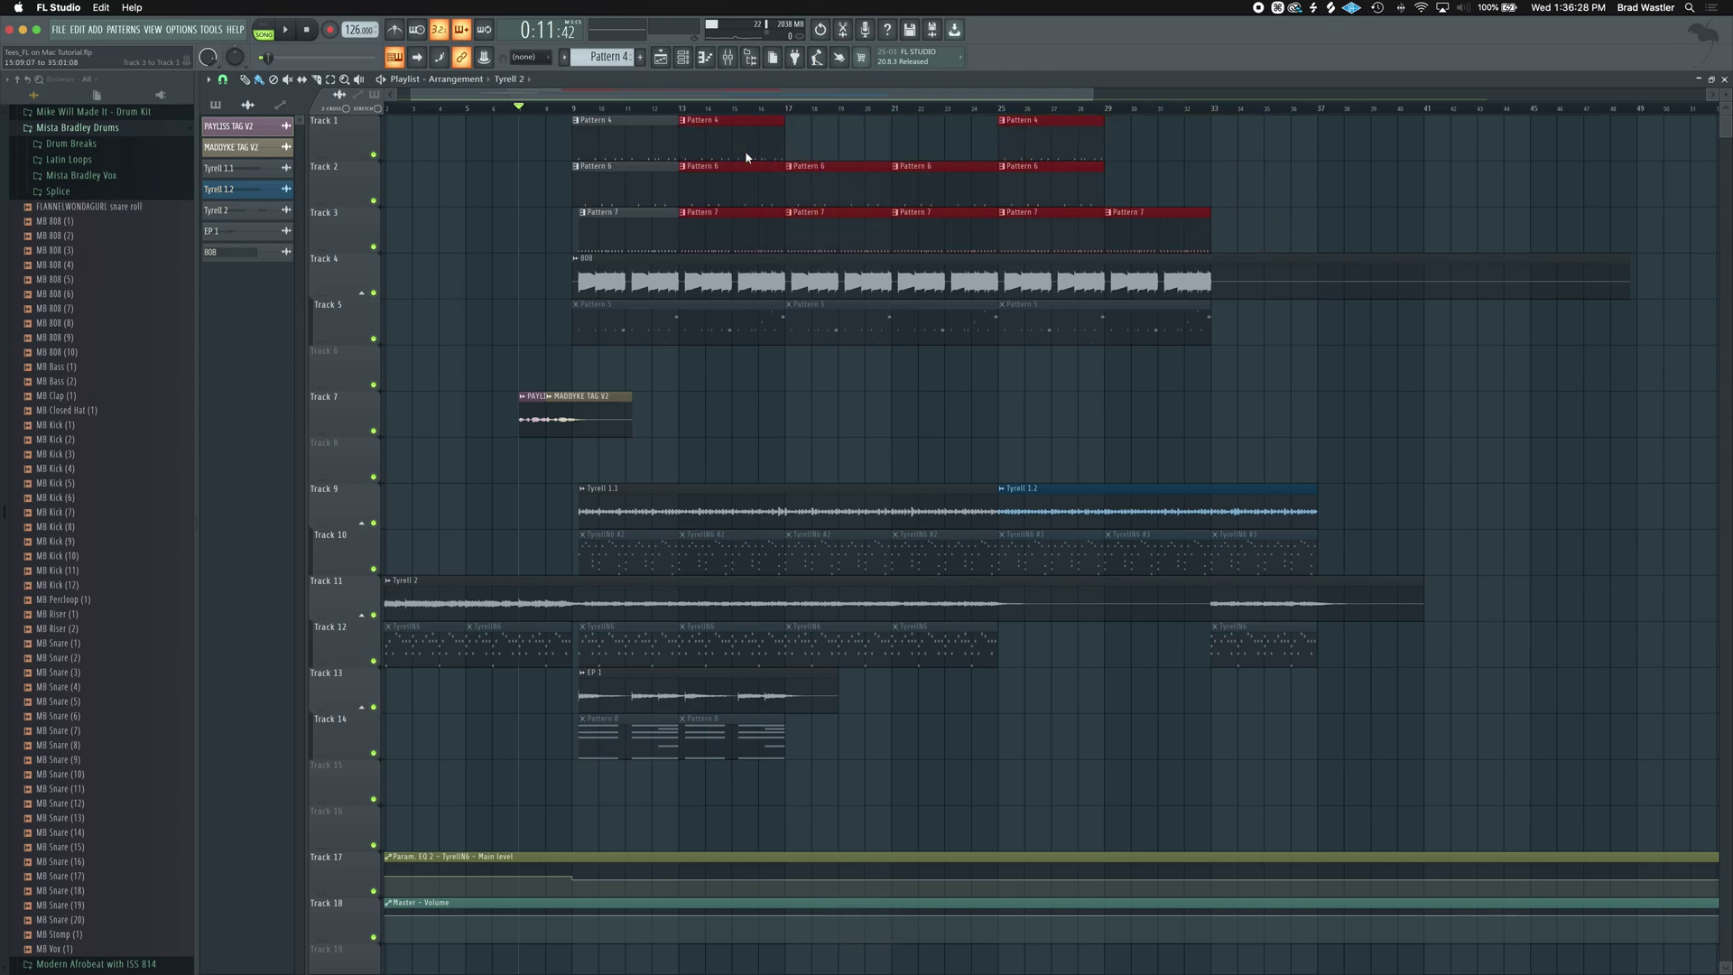
pyautogui.keyDown('super'); pyautogui.click(1253, 225); pyautogui.keyUp('super')
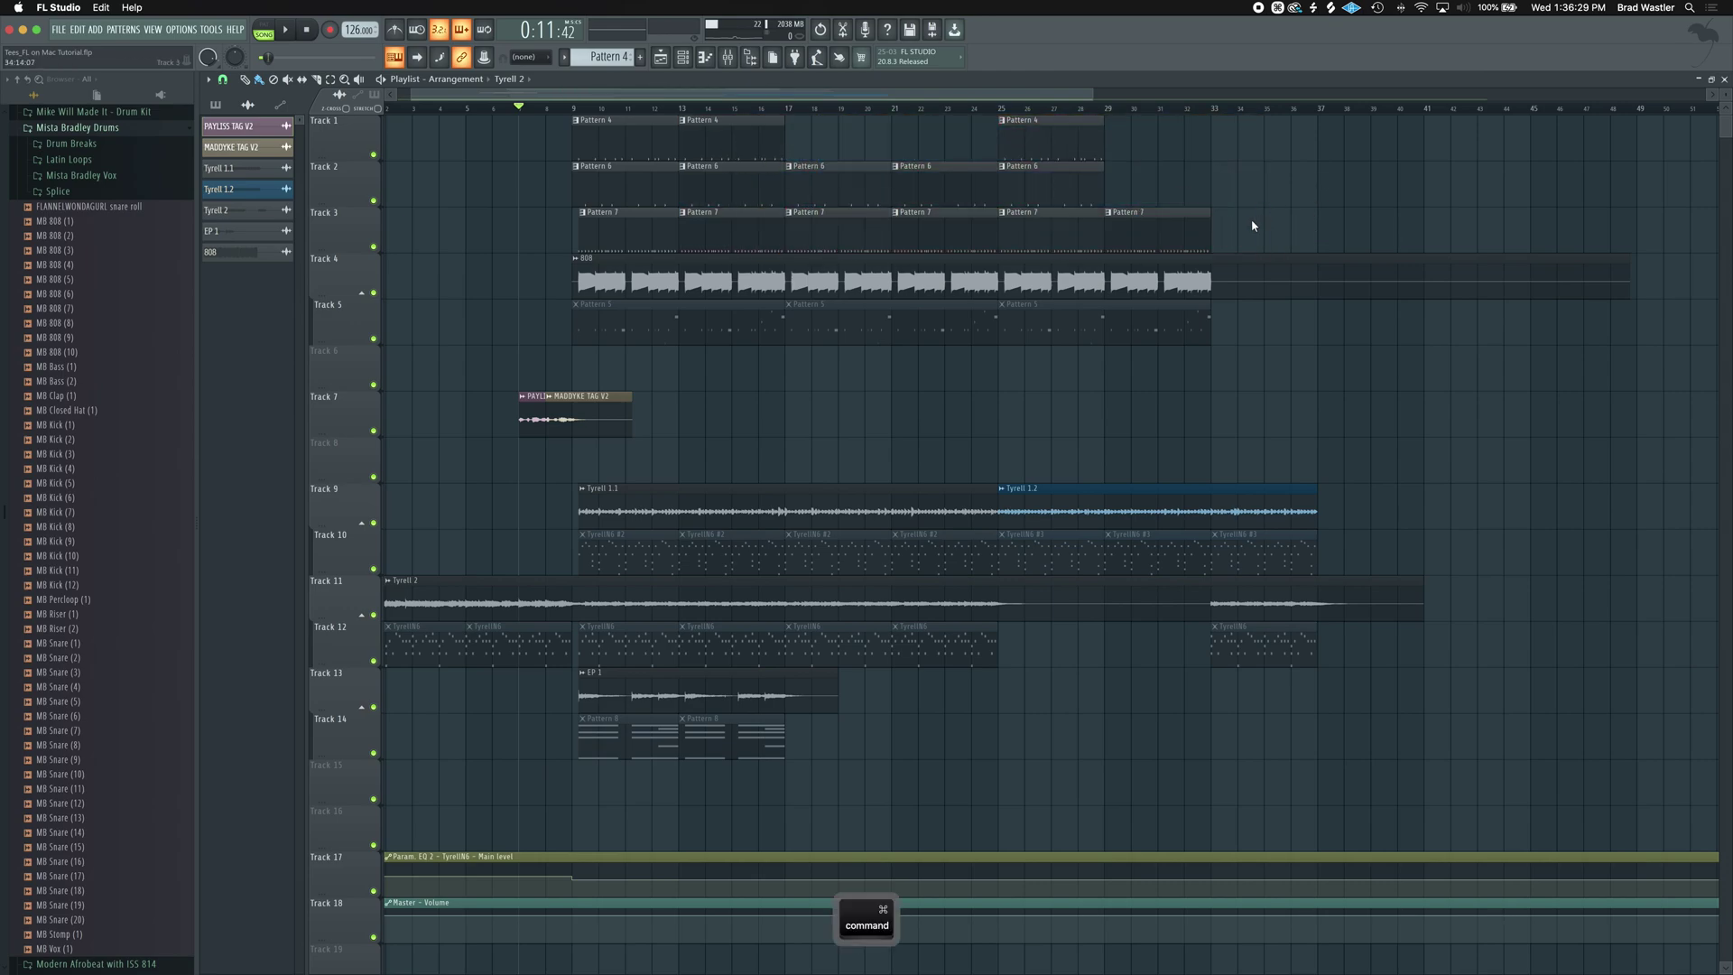
# Build up a selection of individual Pattern 4 and Pattern 6 clips plus everything on Tracks 3–5, and clear it.
pyautogui.keyDown('shift'); pyautogui.keyDown('super'); pyautogui.click(1067, 141); pyautogui.keyUp('super'); pyautogui.keyUp('shift')
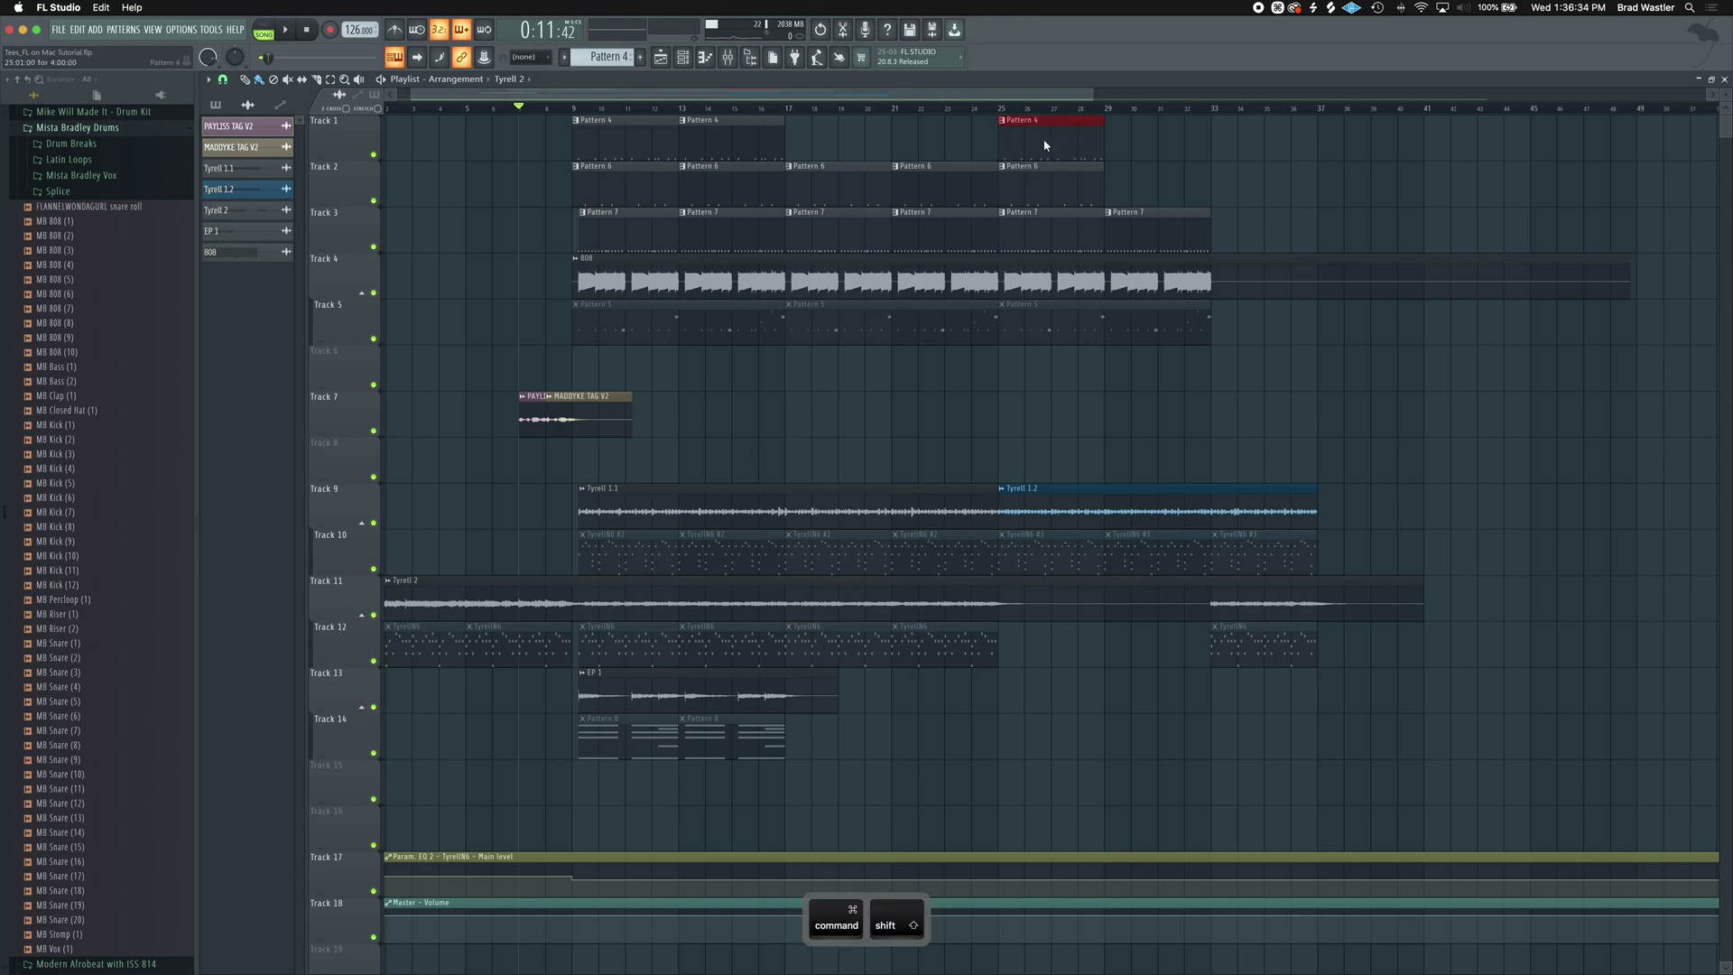
pyautogui.keyDown('shift'); pyautogui.keyDown('super'); pyautogui.click(630, 150); pyautogui.keyUp('super'); pyautogui.keyUp('shift')
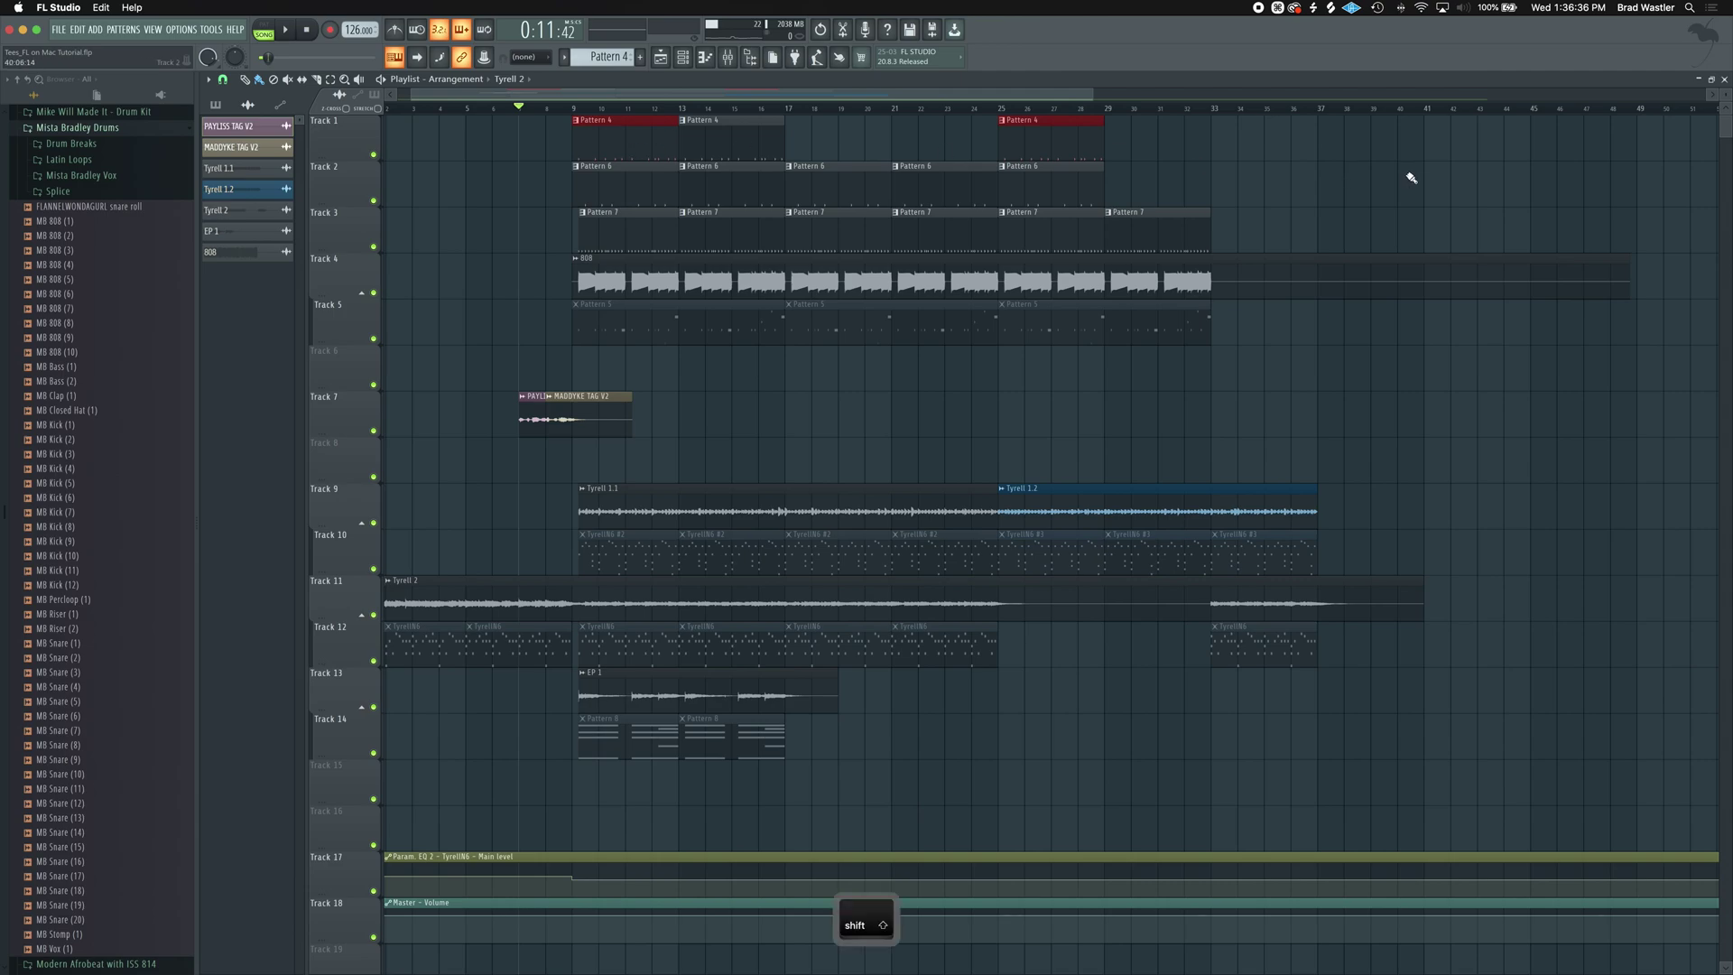
pyautogui.keyDown('super'); pyautogui.click(832, 190); pyautogui.keyUp('super')
pyautogui.keyDown('super'); pyautogui.click(934, 187); pyautogui.keyUp('super')
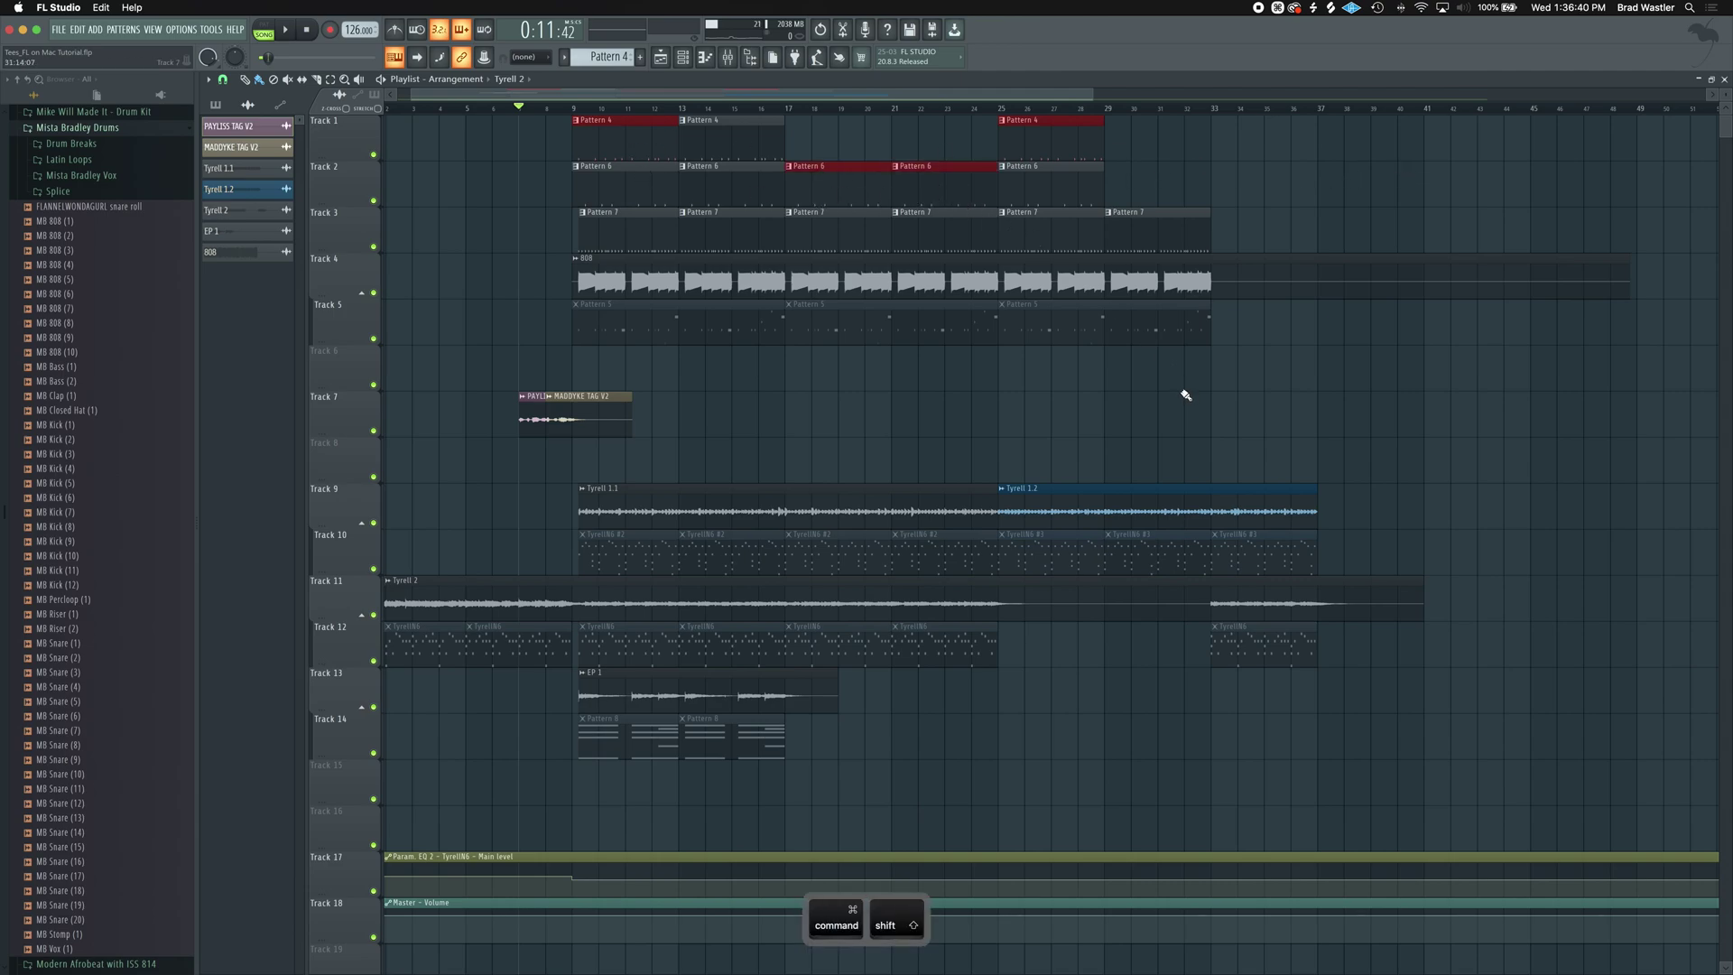
pyautogui.moveTo(1341, 389); pyautogui.dragTo(532, 236)
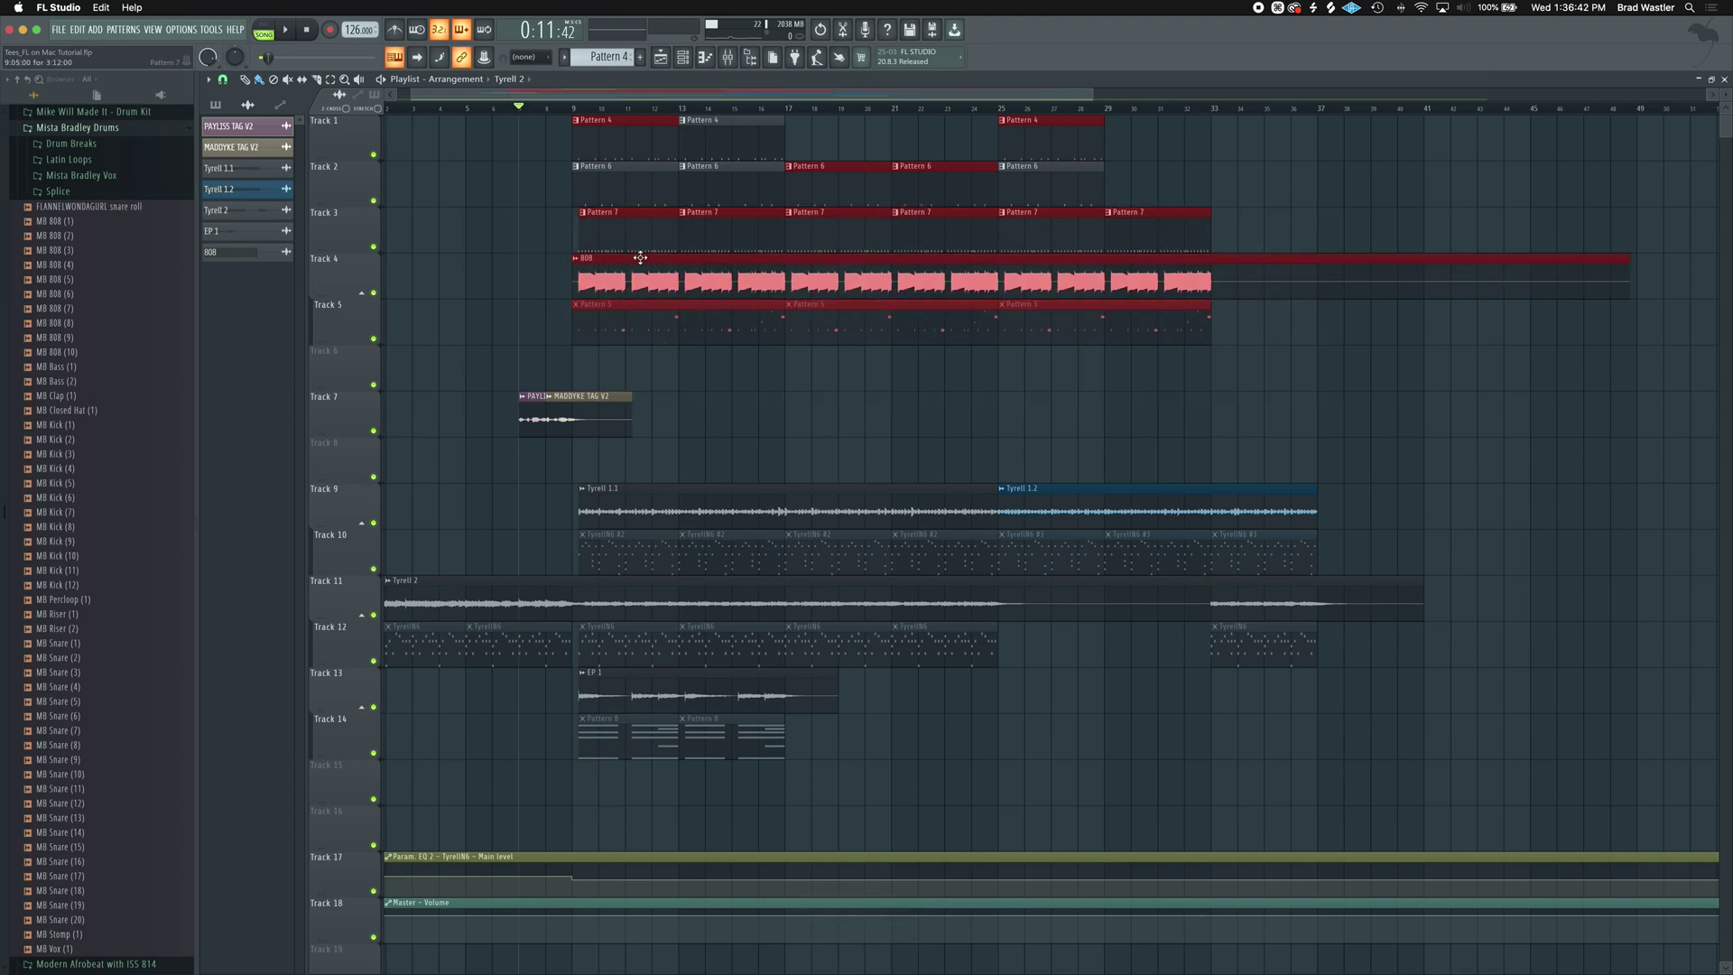
pyautogui.keyDown('super'); pyautogui.click(1343, 353); pyautogui.keyUp('super')
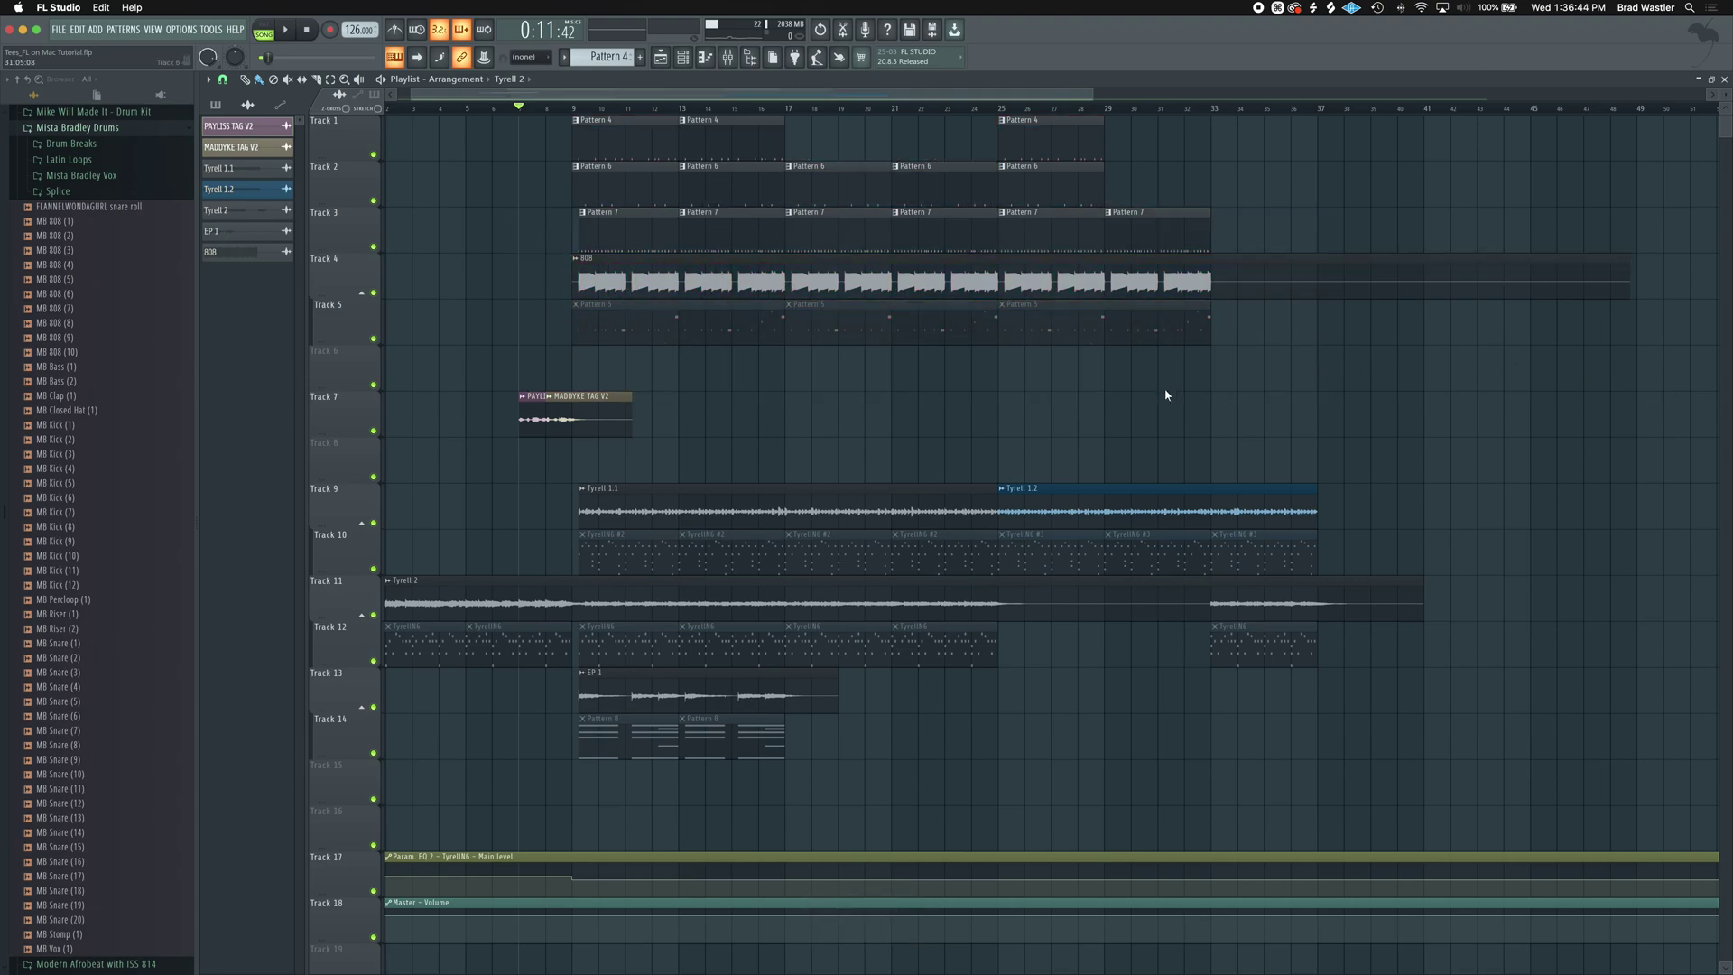
# Delete the Pattern 4 clip at bar 25 and the Pattern 6 clips at bars 21 and 25, and undo the deletions.
pyautogui.keyDown('super'); pyautogui.click(1058, 144); pyautogui.keyUp('super')
pyautogui.press('Delete')
pyautogui.moveTo(1146, 163); pyautogui.dragTo(933, 193)
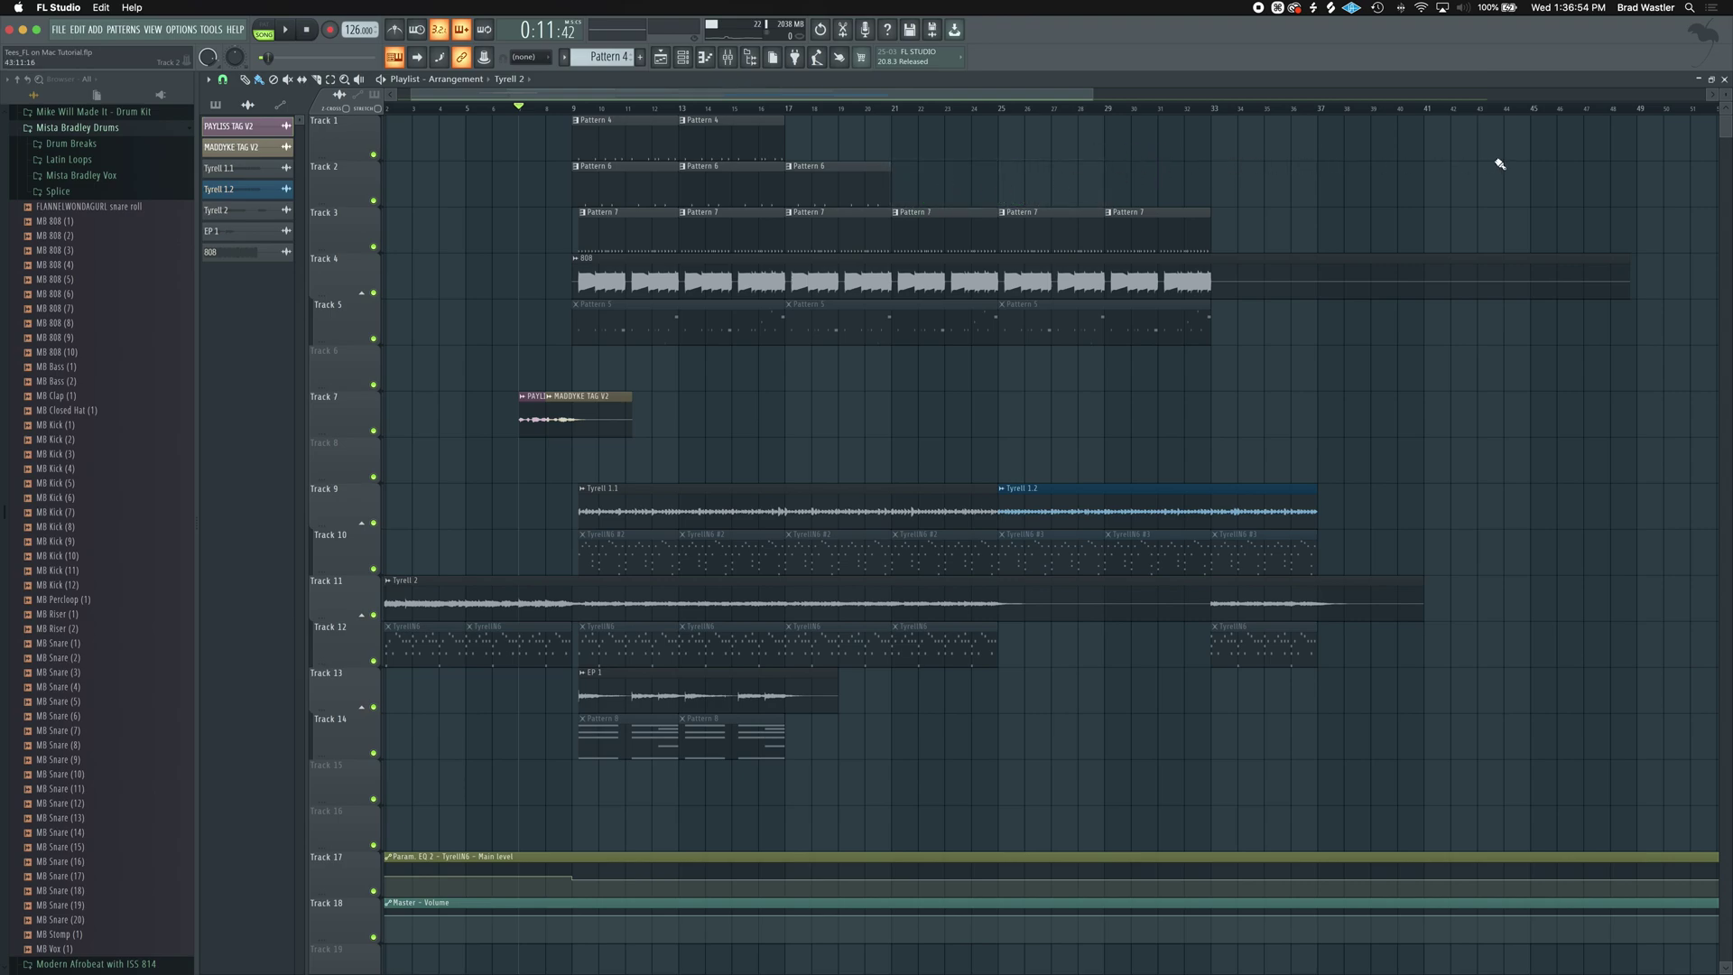
pyautogui.press('super+alt+z')
pyautogui.press('super+alt+z')
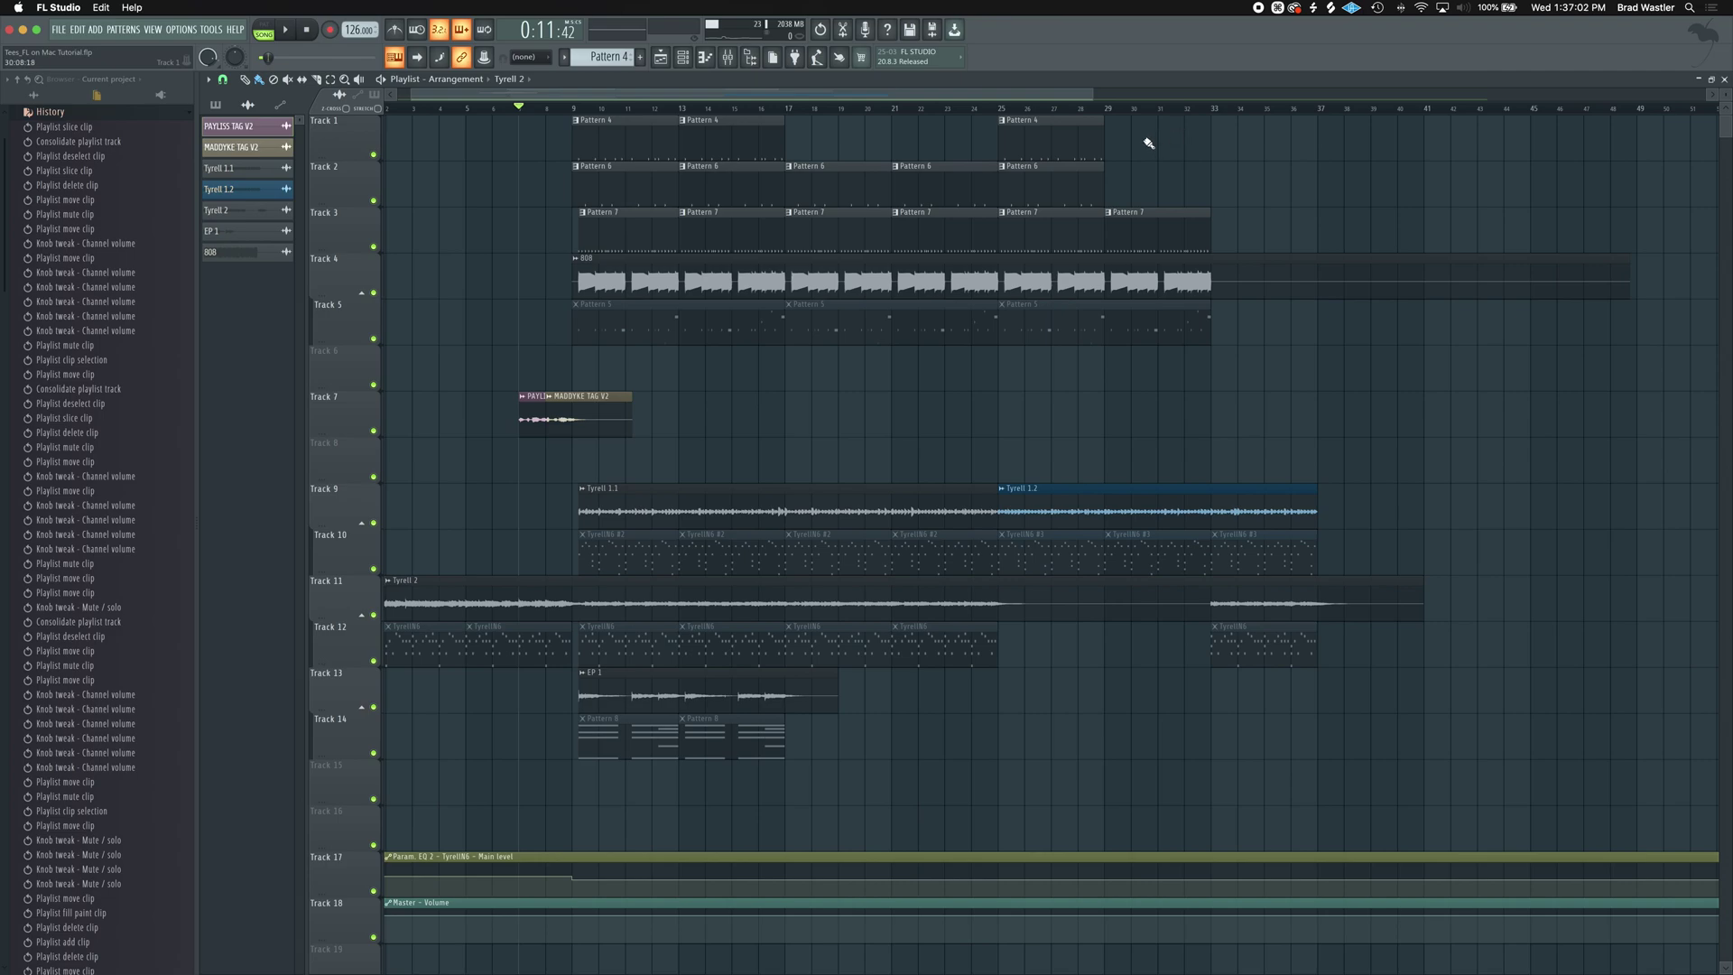
# Delete the Pattern 4 clip at bar 25 on Track 1 and the Pattern 6 clip at bar 25 on Track 2.
pyautogui.keyDown('super'); pyautogui.click(1070, 147); pyautogui.keyUp('super')
pyautogui.press('Delete')
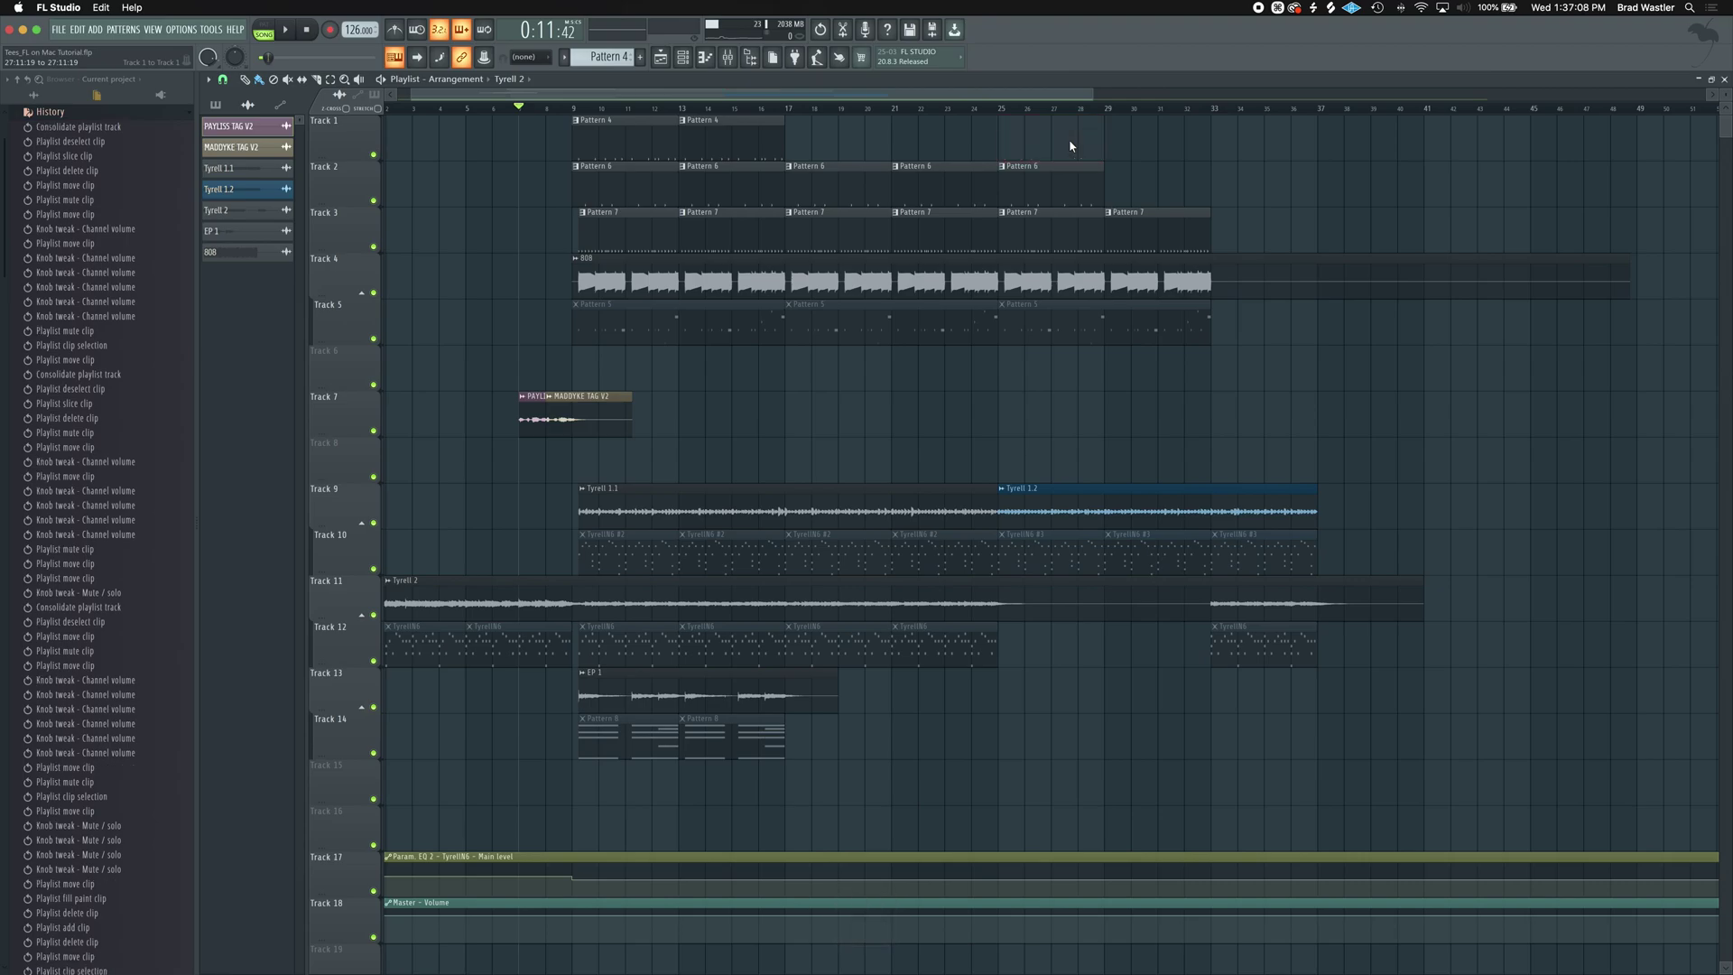
pyautogui.press('super')
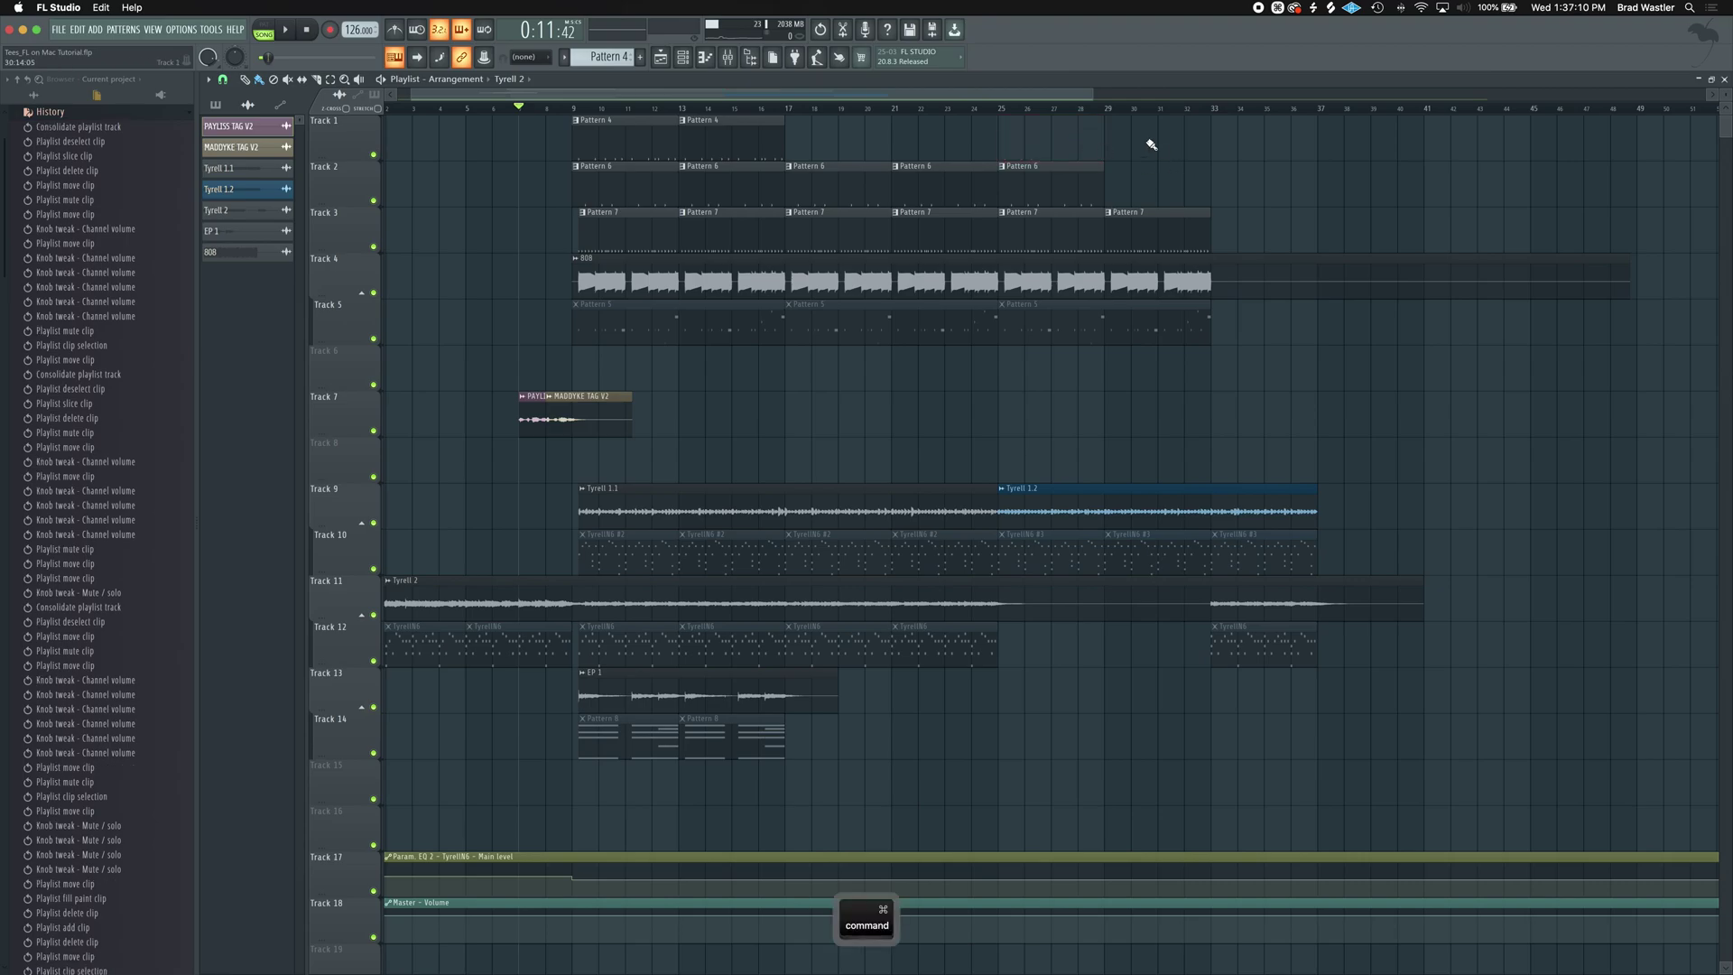
pyautogui.rightClick(1078, 180)
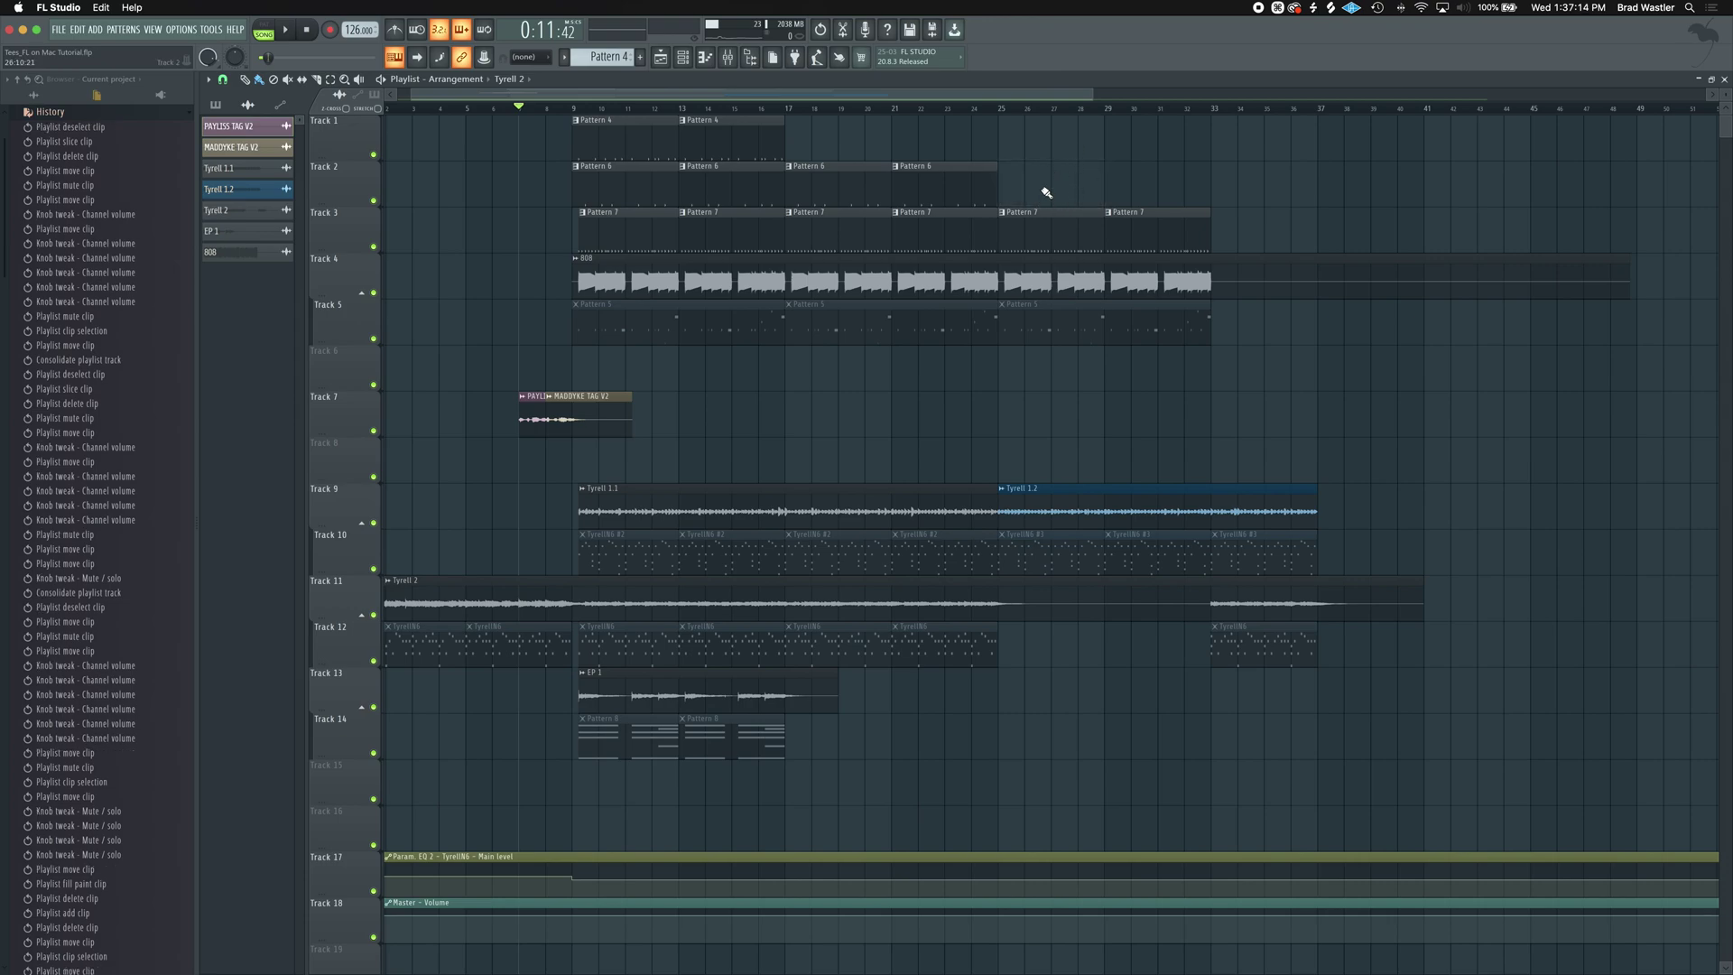
# Undo the last deletion and keep stepping back through the earlier deletions and clip selections.
pyautogui.press('super+z')
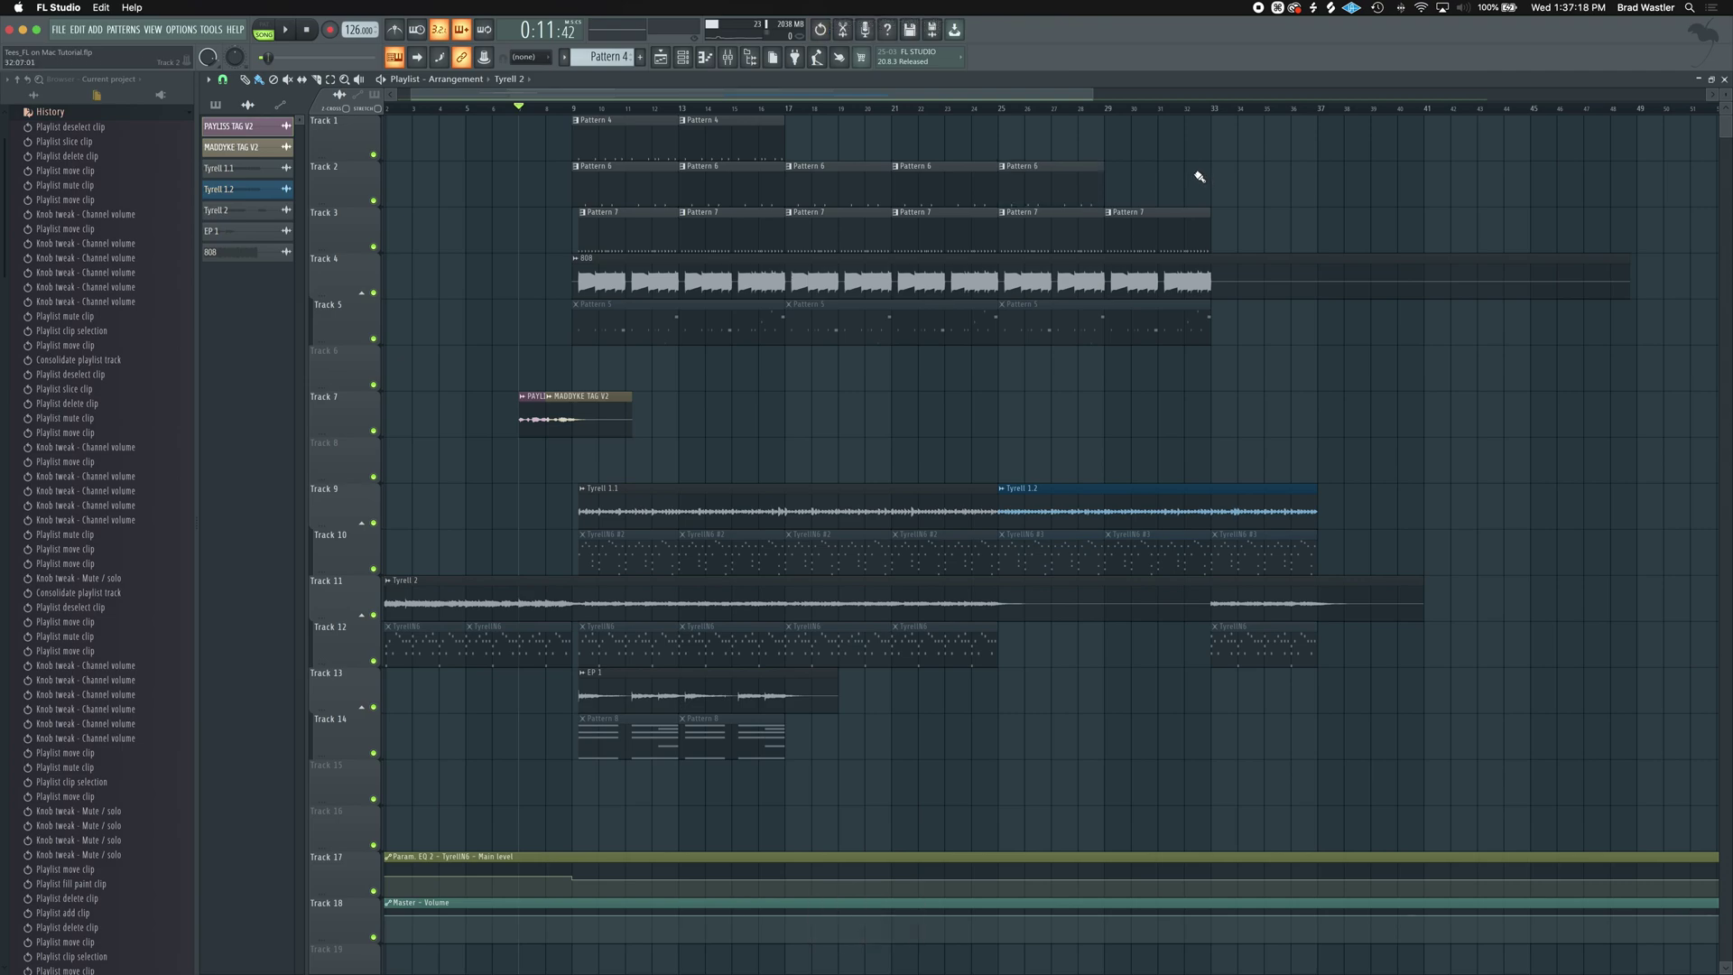
pyautogui.press('super+alt')
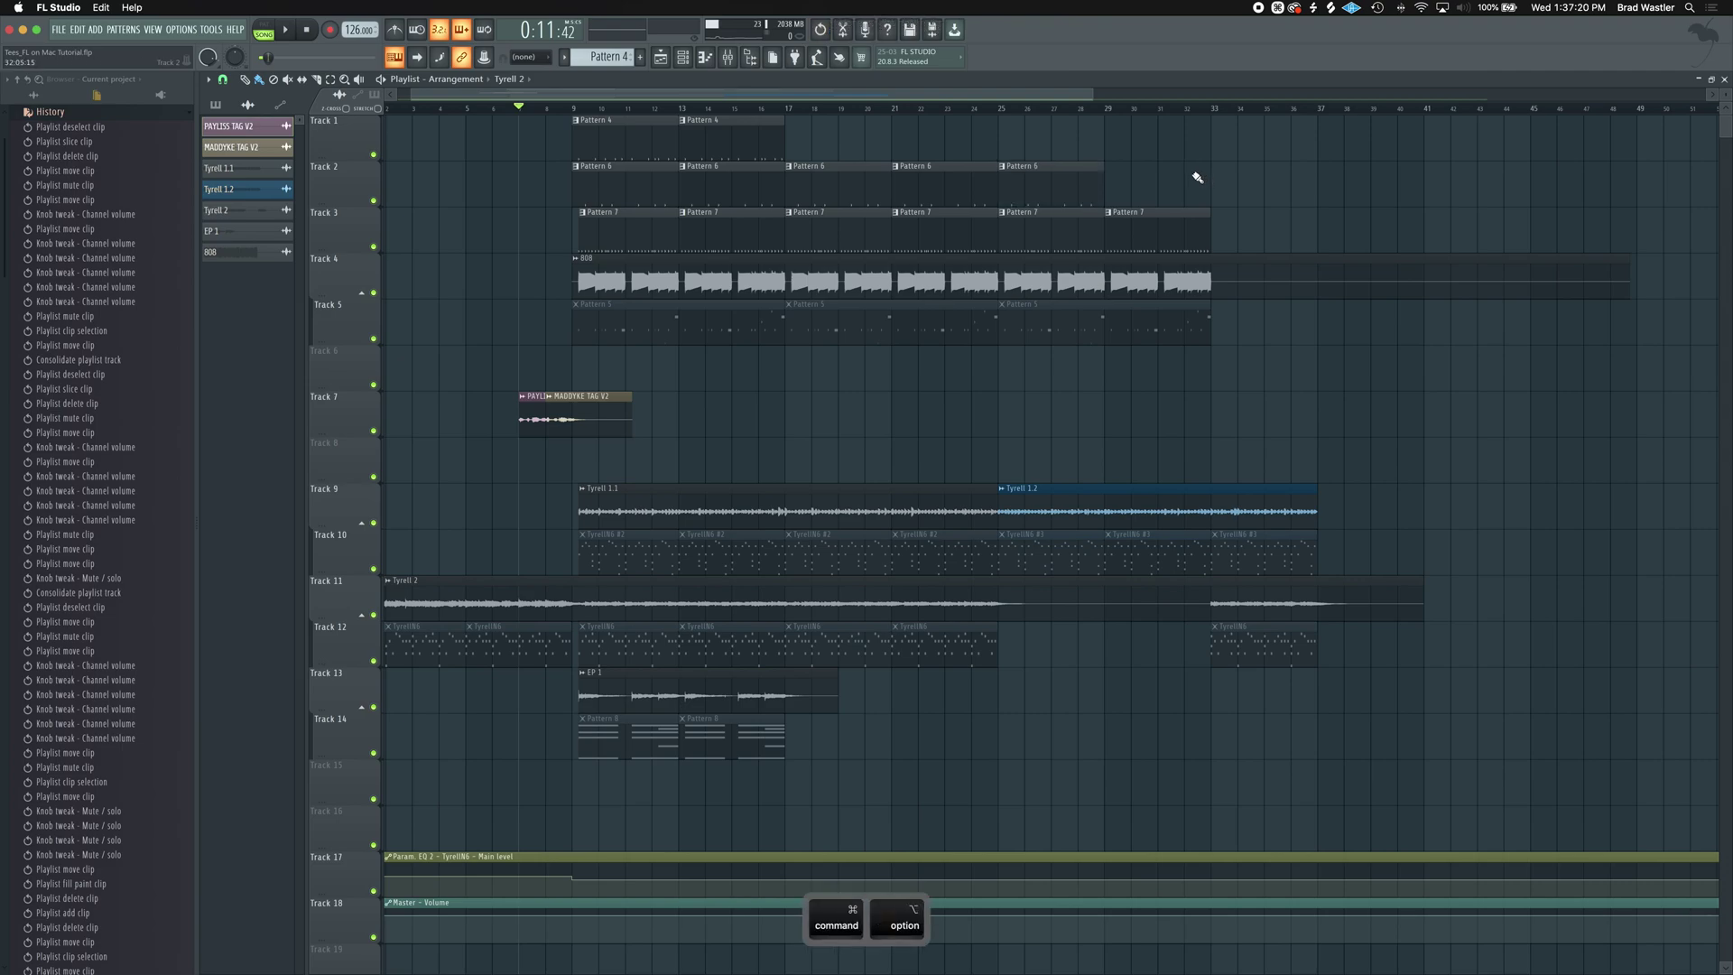
pyautogui.press('super+alt+z')
pyautogui.press('super+alt+z')
pyautogui.press('super+alt+z')
pyautogui.press('super+alt+z')
pyautogui.press('super+alt+z')
pyautogui.press('super+alt+z')
pyautogui.press('super+alt+z')
pyautogui.press('super+alt+z')
# Look through the project's undo history and jump back to an earlier "Playlist clip selection" entry.
pyautogui.scroll(-10, 90, 686)
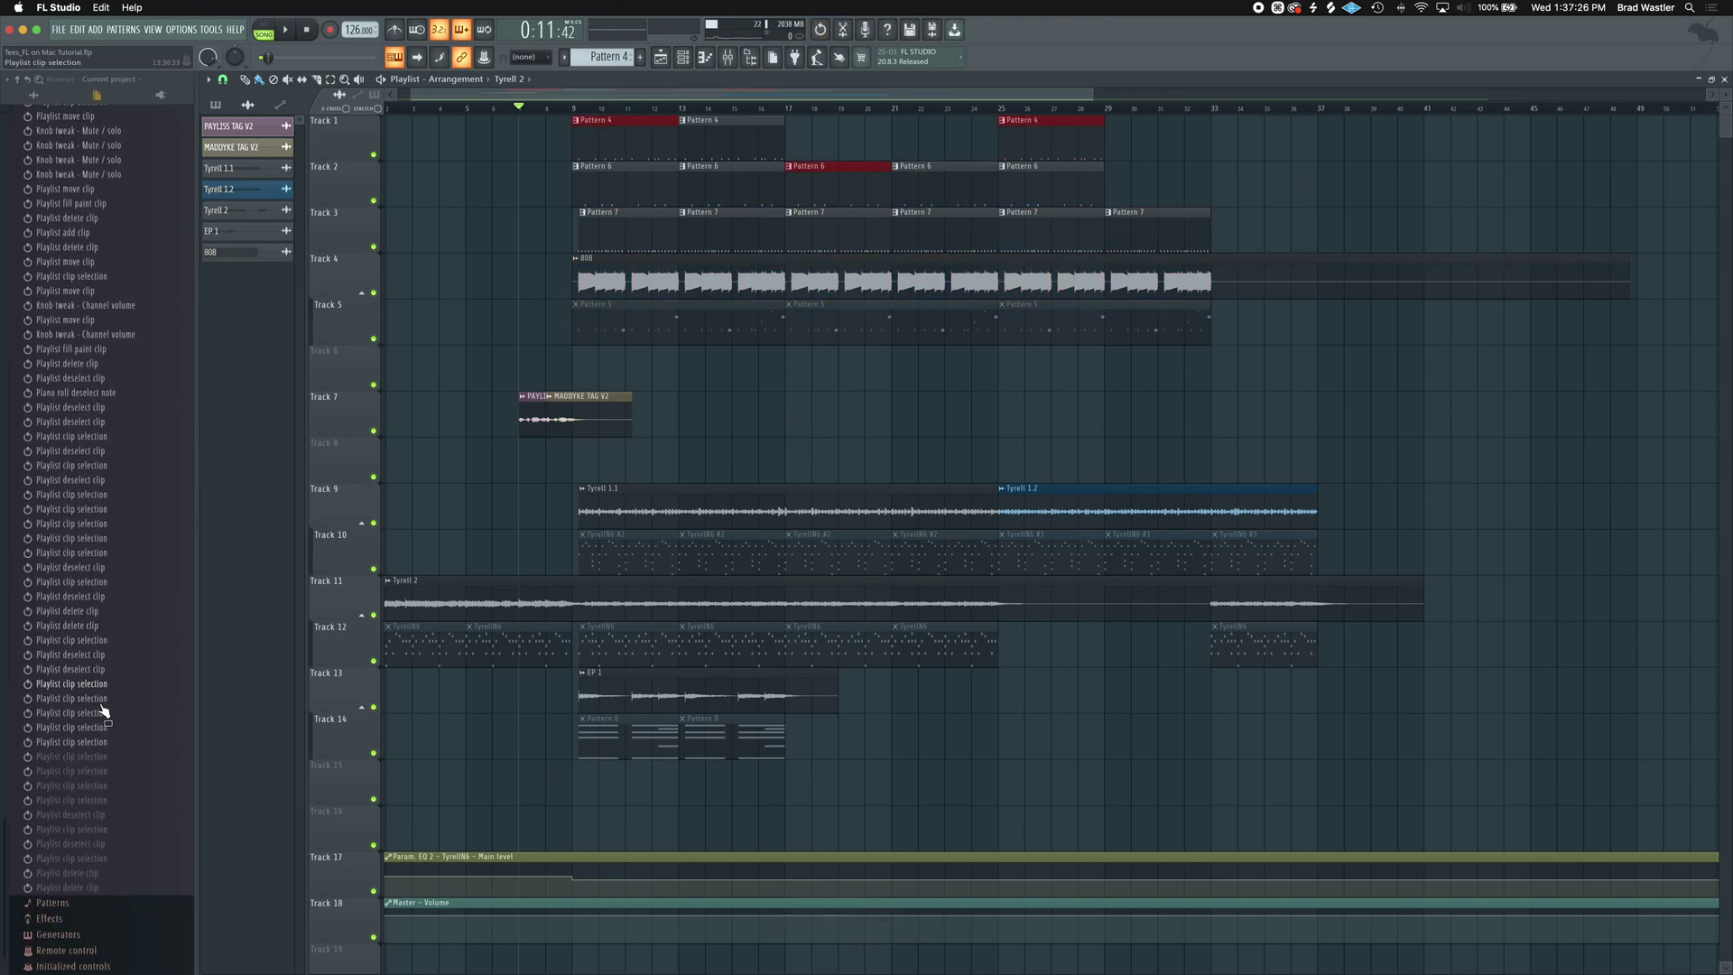
pyautogui.scroll(15, 109, 600)
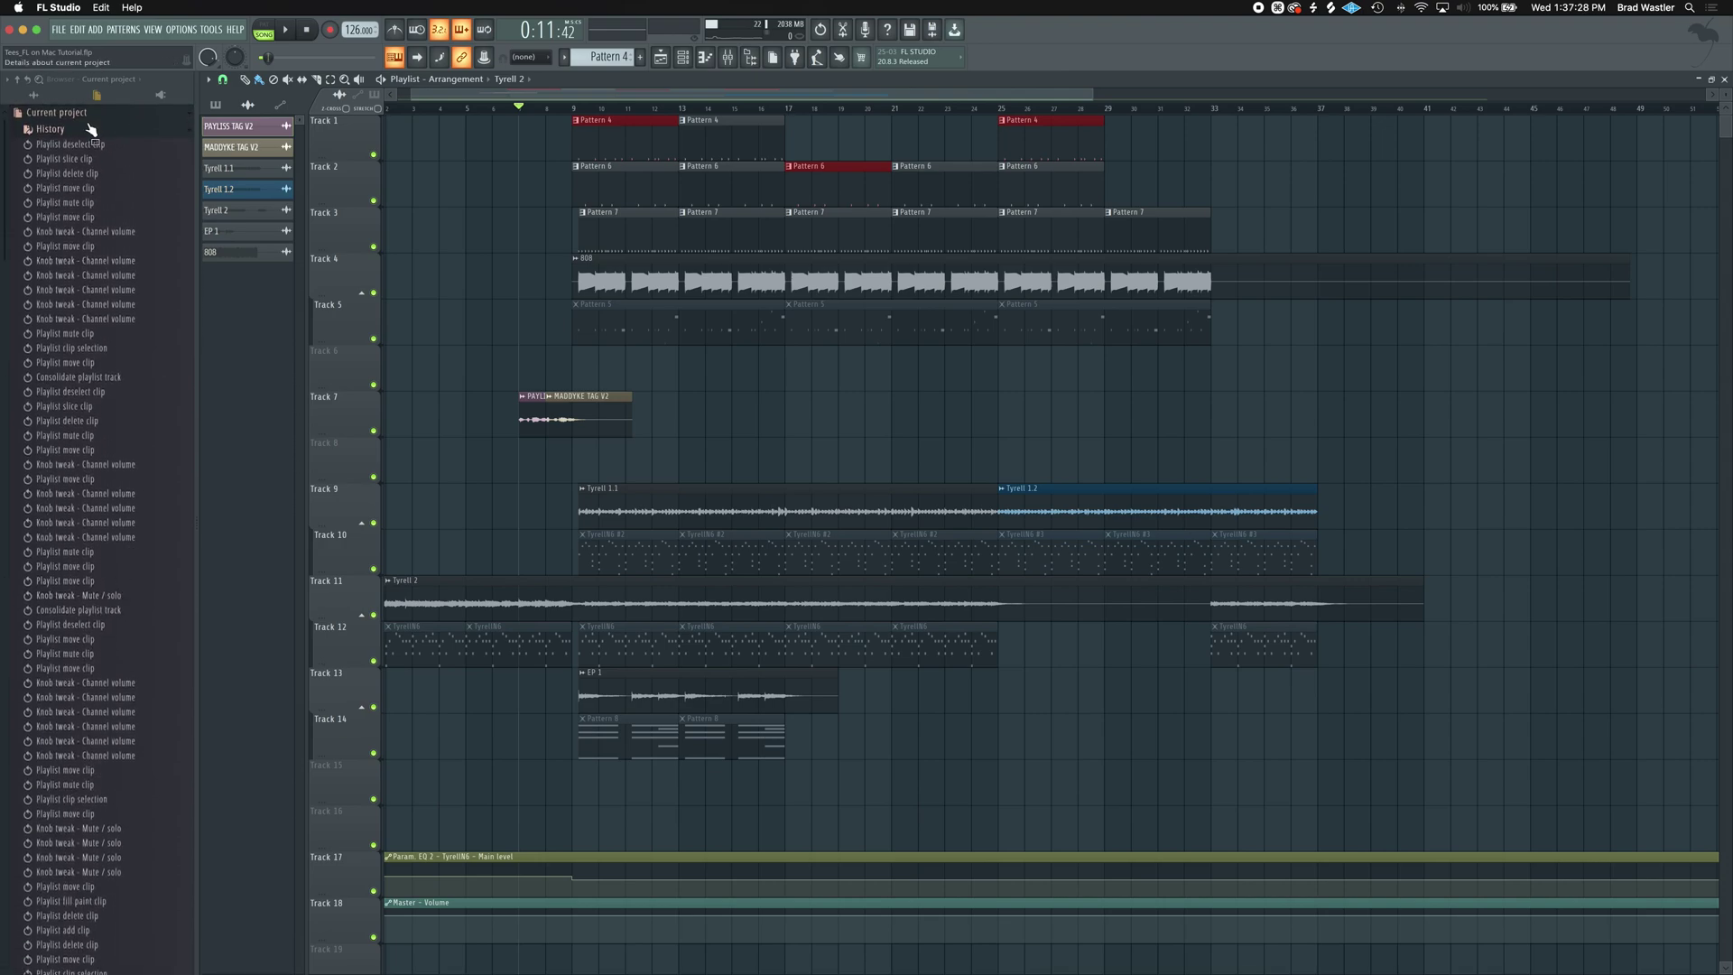
pyautogui.scroll(-16, 120, 361)
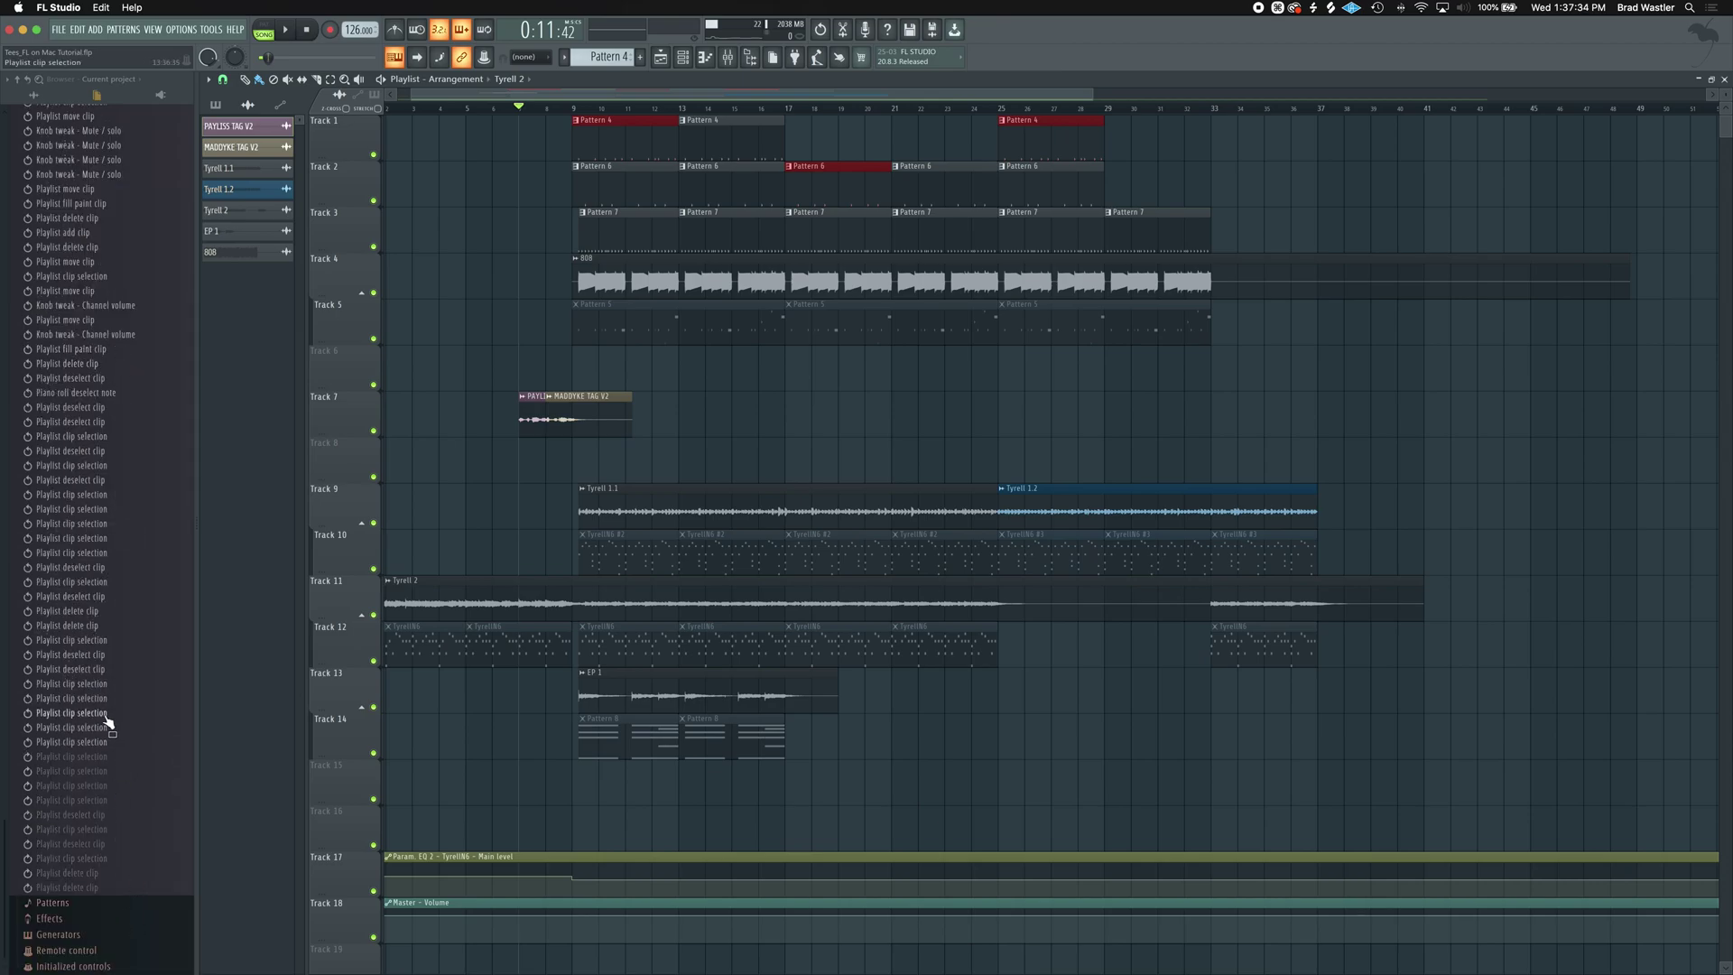
pyautogui.scroll(3, 106, 722)
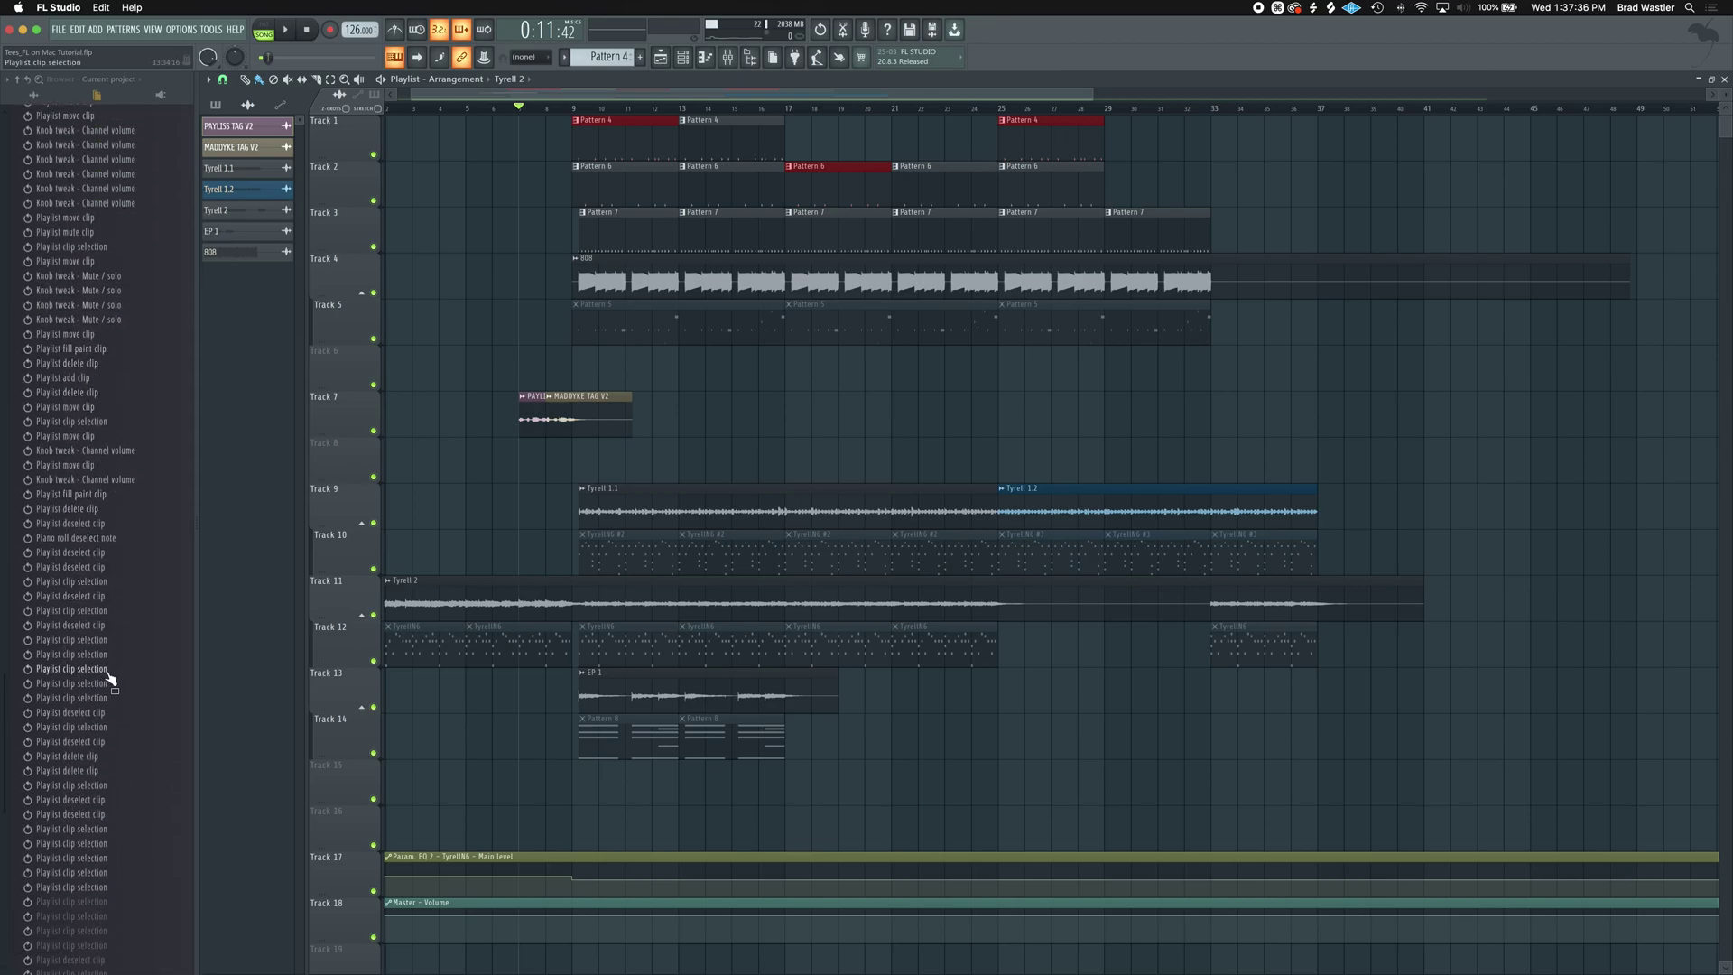
pyautogui.click(105, 686)
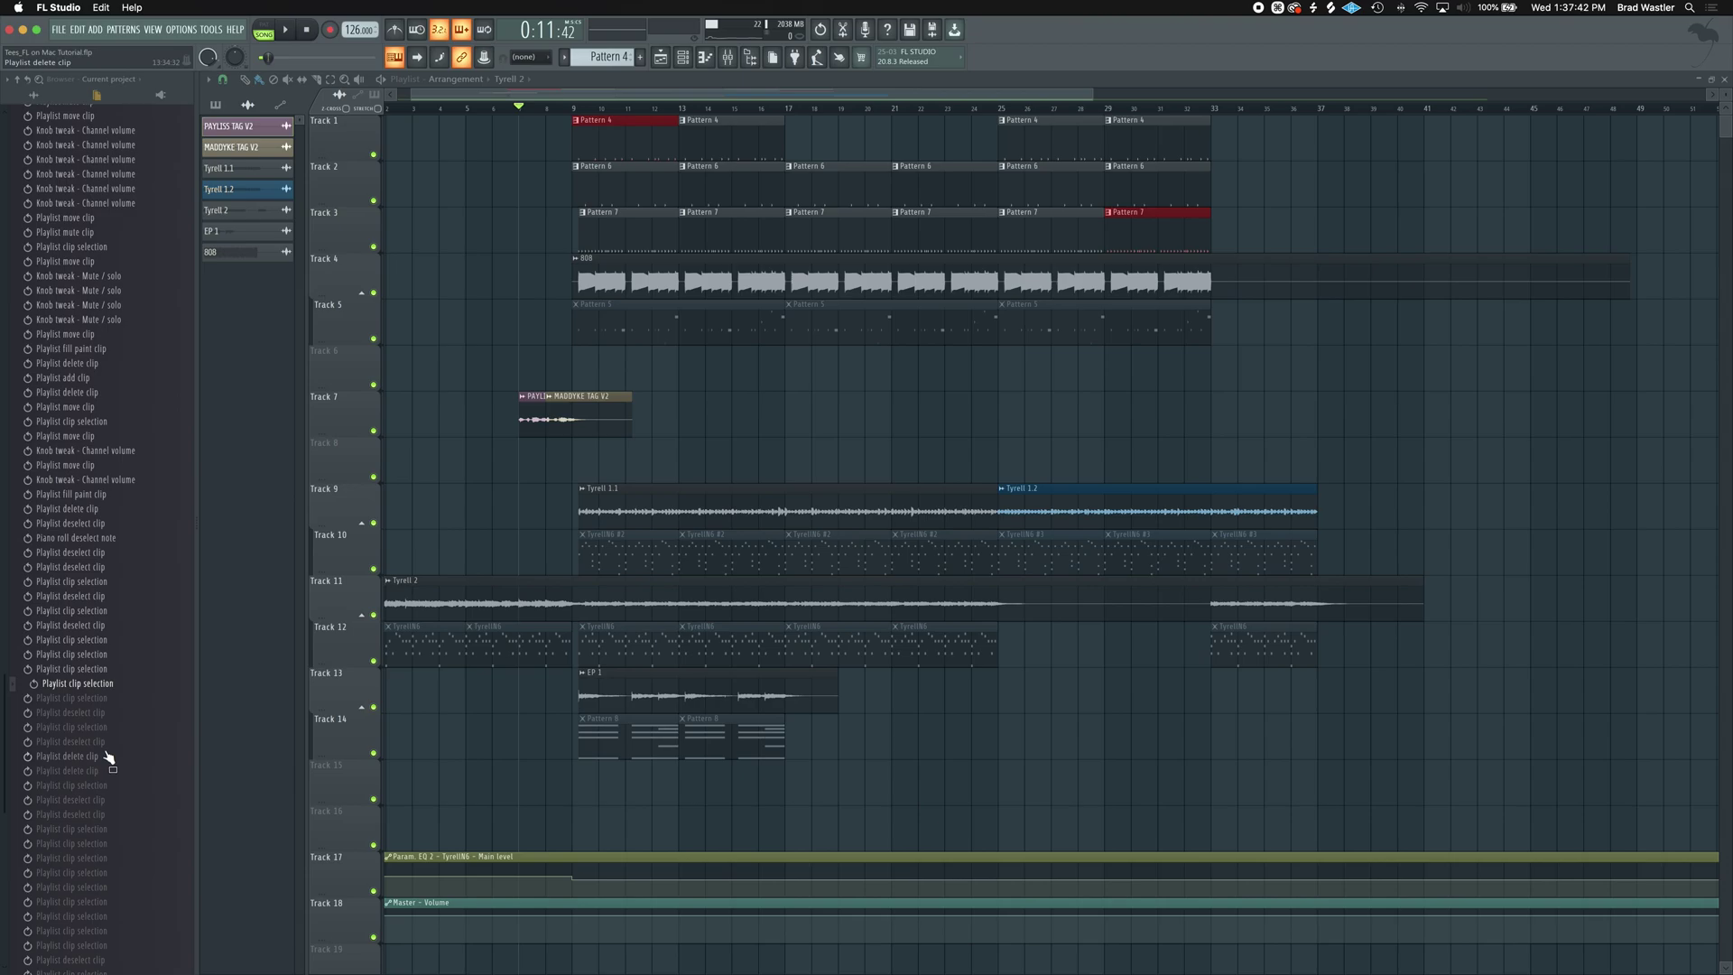
# Step back several more entries in the undo history.
pyautogui.press('super+alt+z')
pyautogui.press('super+alt+z')
pyautogui.press('super+alt+z')
pyautogui.press('super+alt+z')
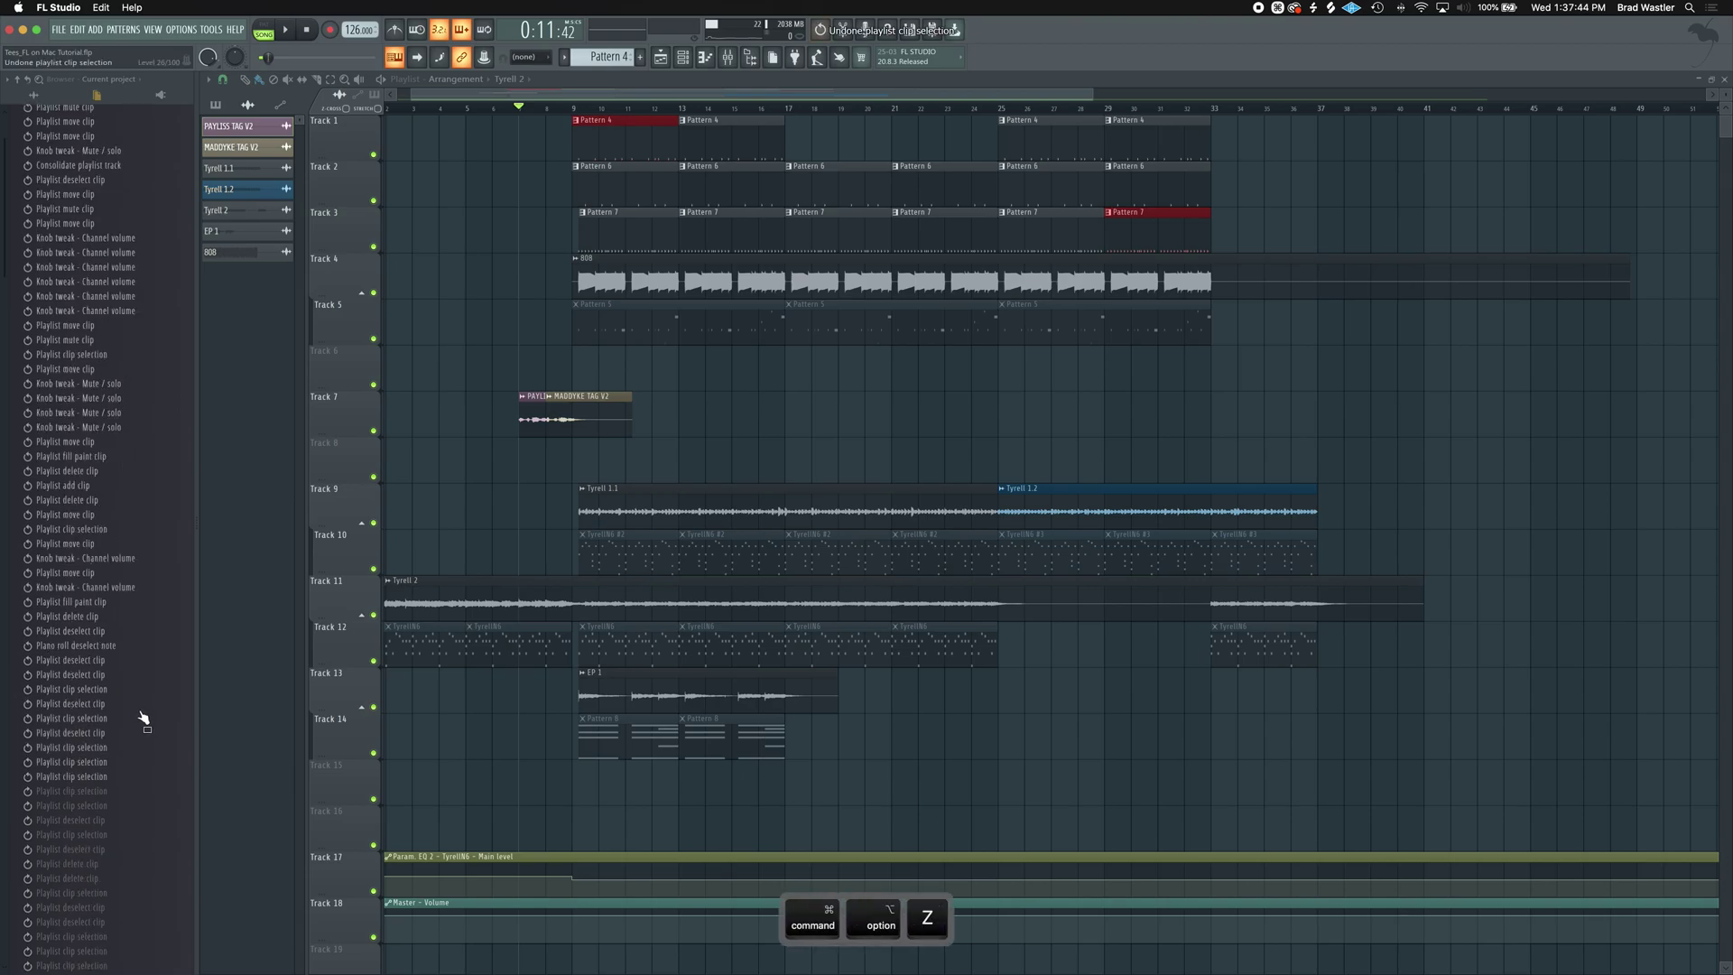
pyautogui.press('super+alt+z')
pyautogui.press('super+alt+z')
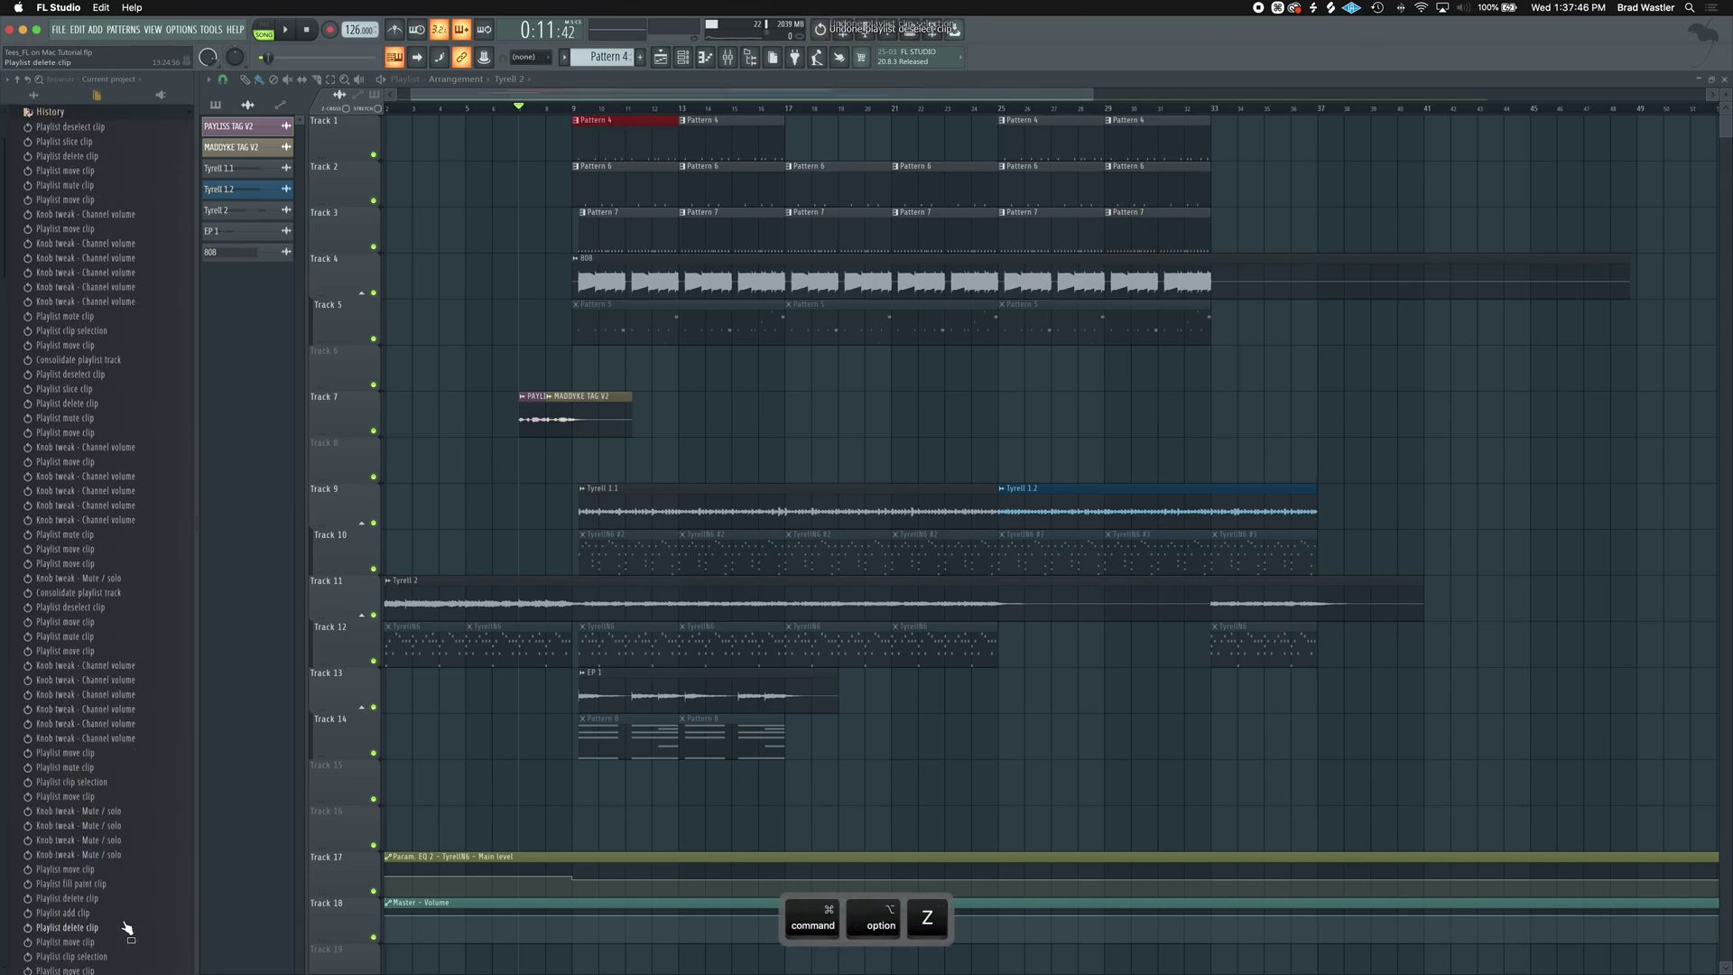
# Copy the Pattern 4 clip at bar 25 on Track 1, and cut it from the playlist.
pyautogui.keyDown('super'); pyautogui.click(1045, 143); pyautogui.keyUp('super')
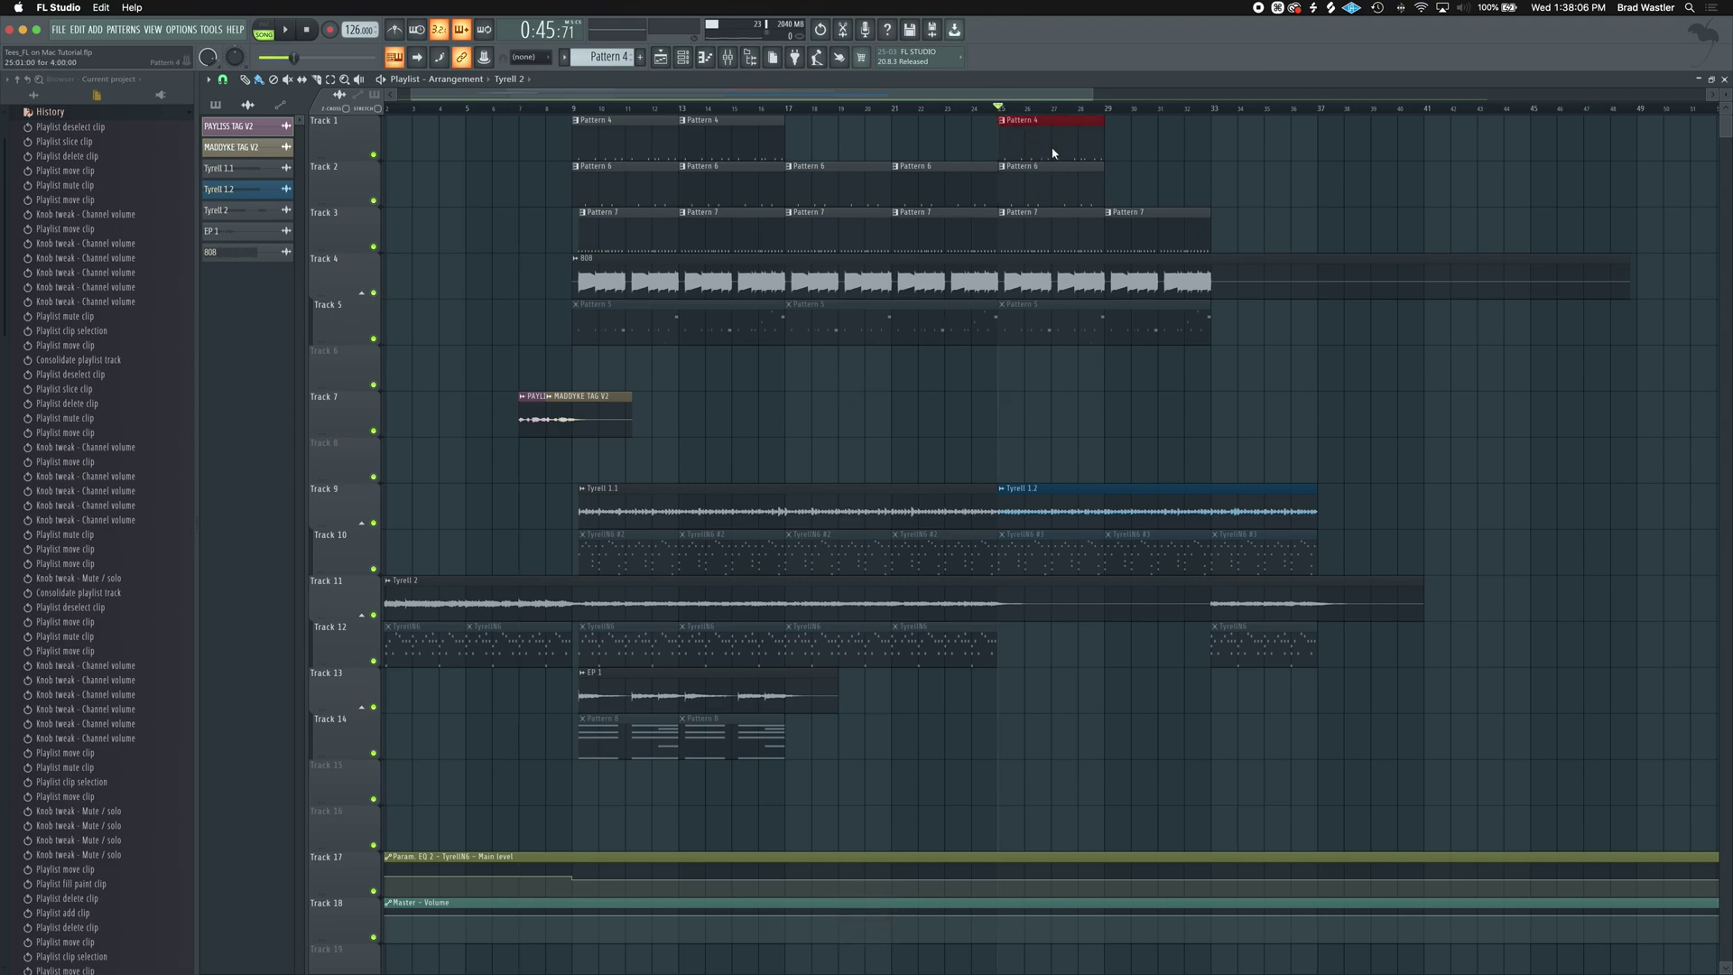
pyautogui.press('super+c')
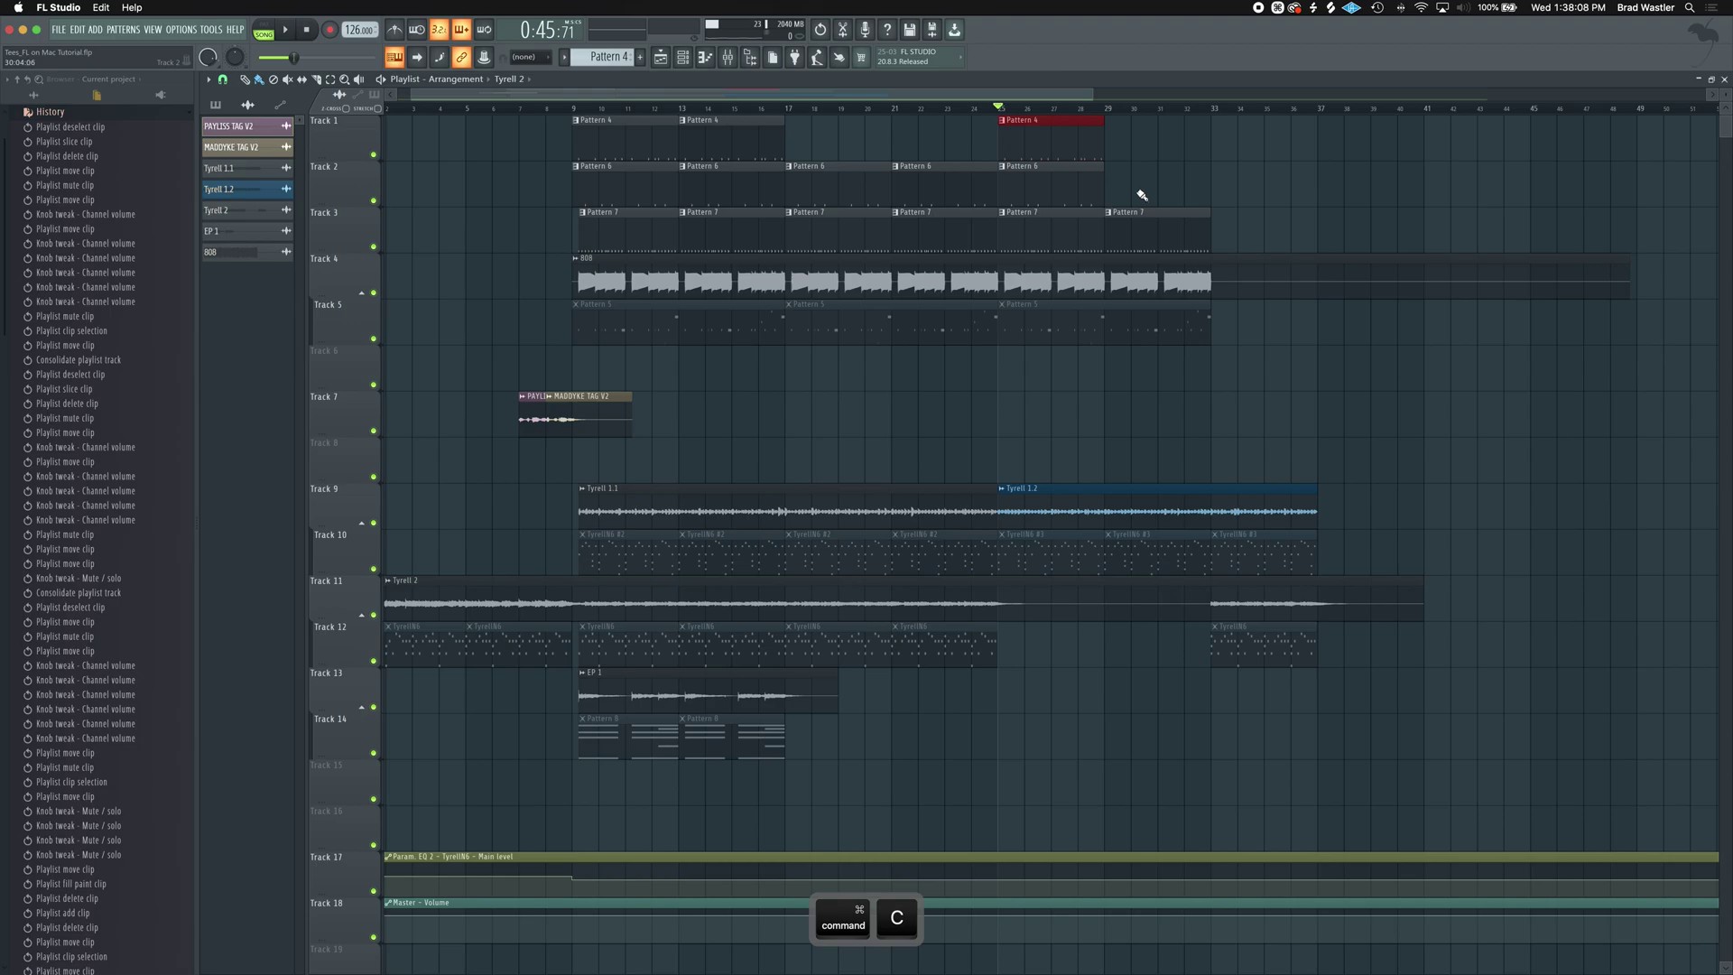
pyautogui.press('super+x')
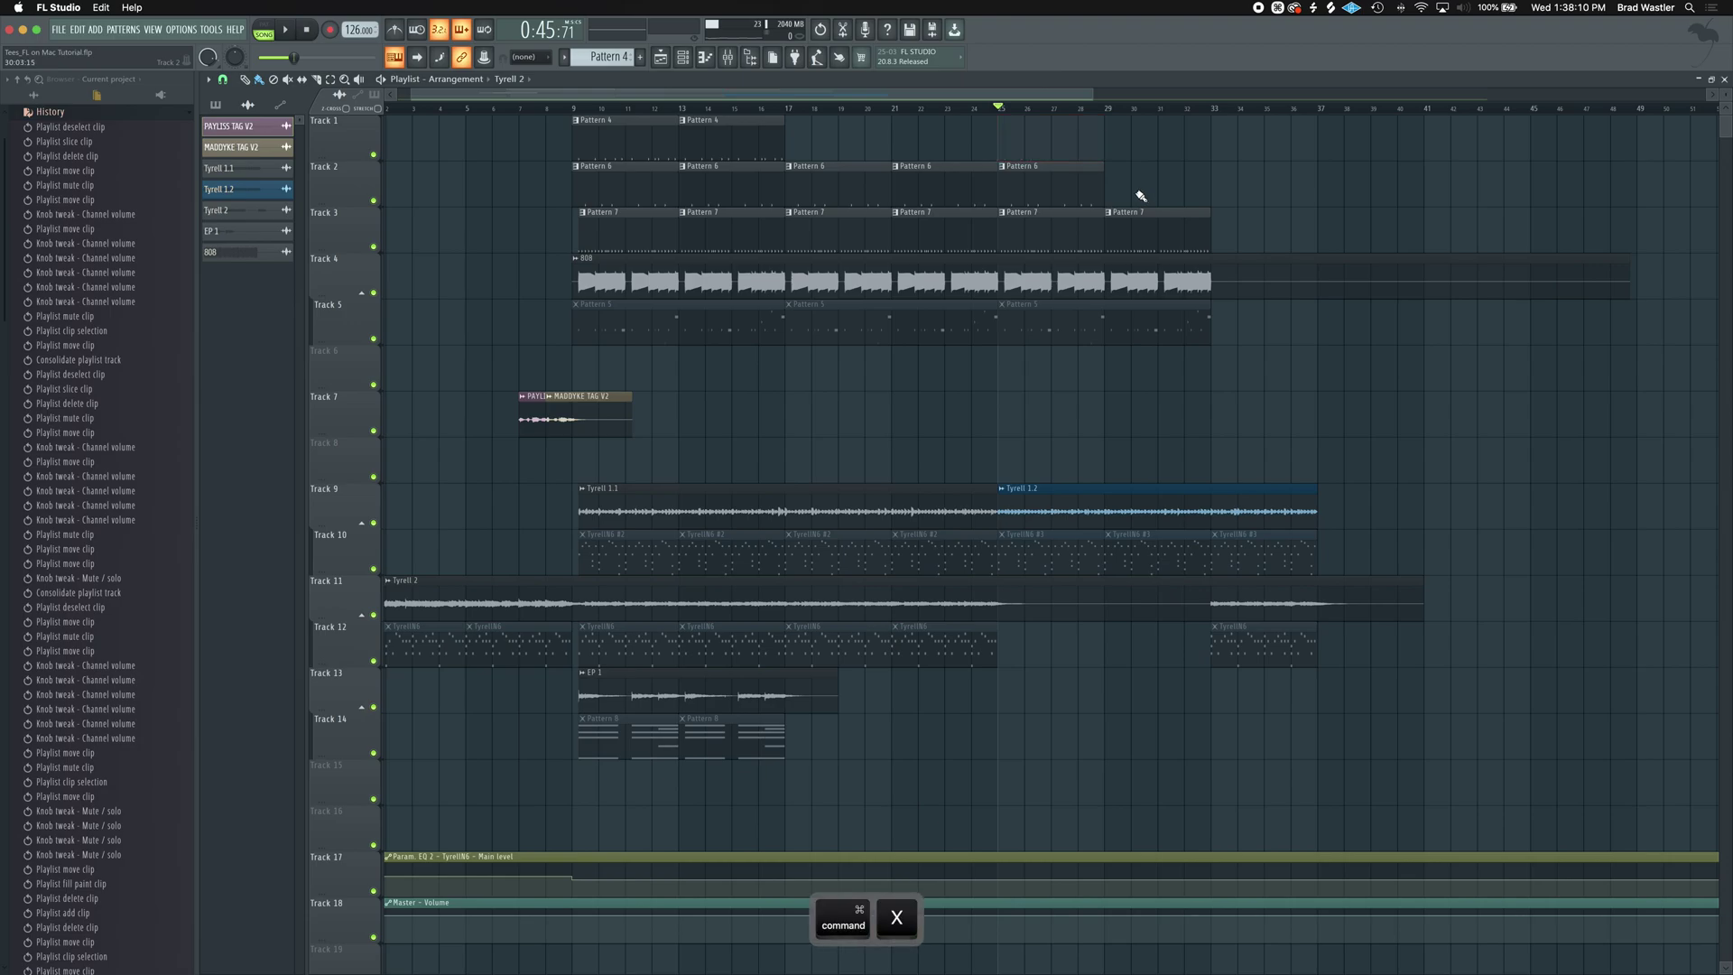
# Paste the cut Pattern 4 clip into the playlist and move it to bar 25 on Track 1.
pyautogui.press('super+v')
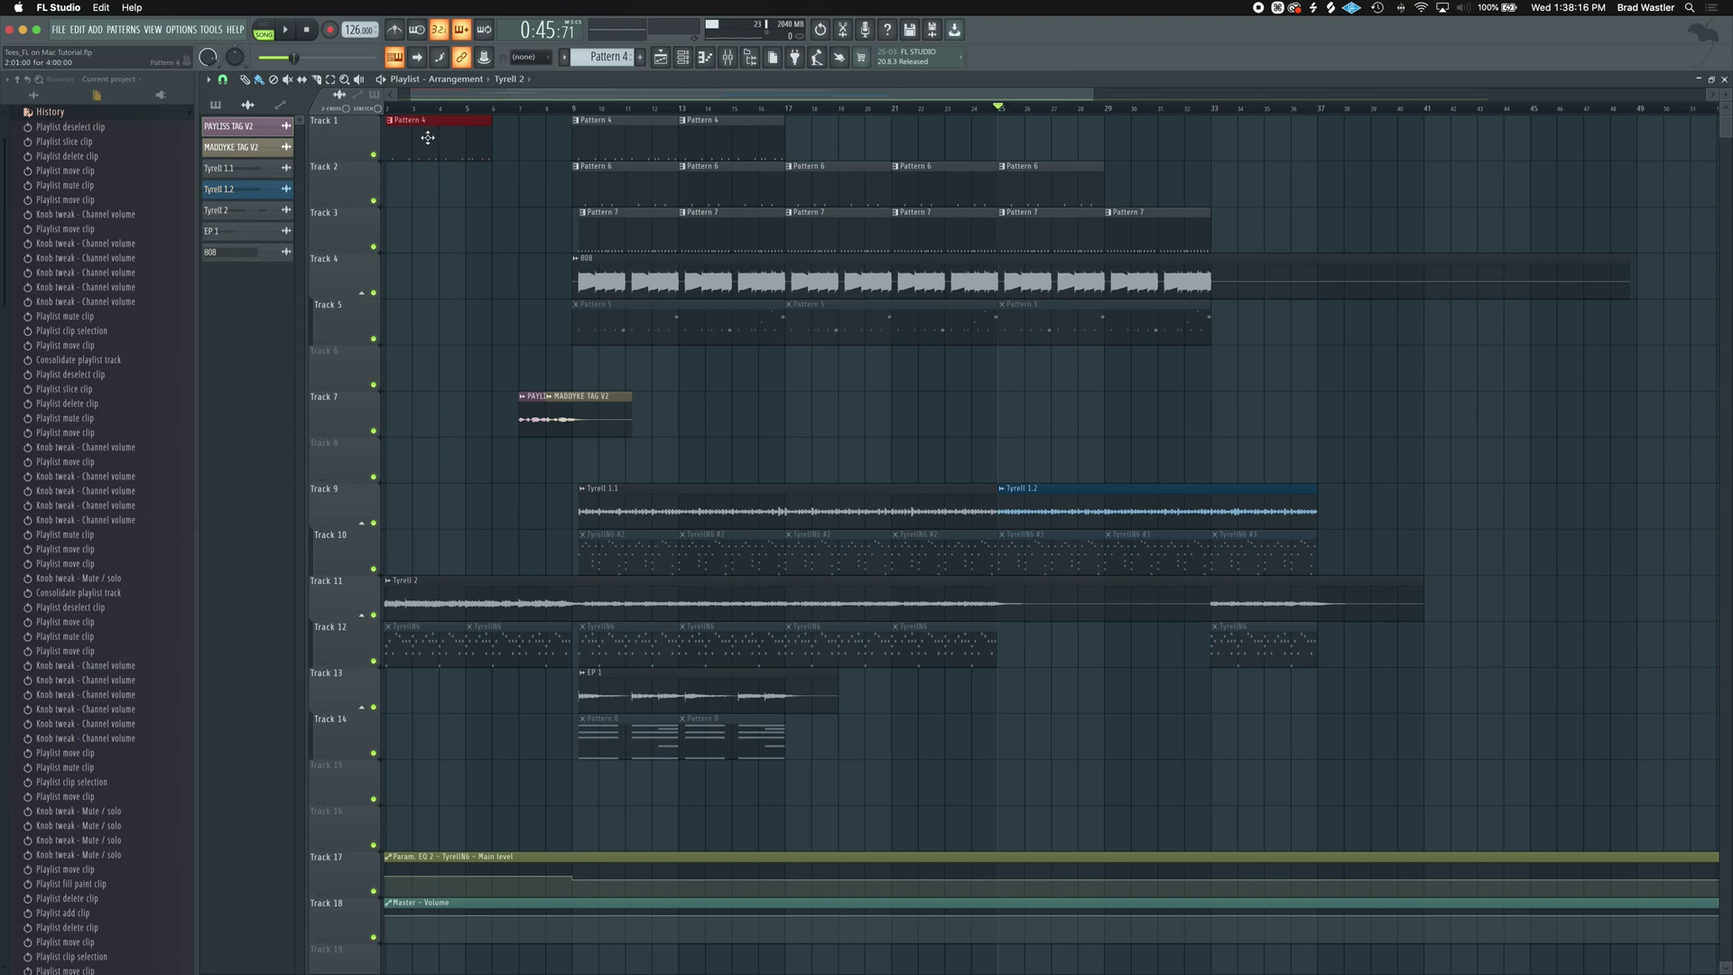
pyautogui.moveTo(430, 136); pyautogui.dragTo(1028, 134)
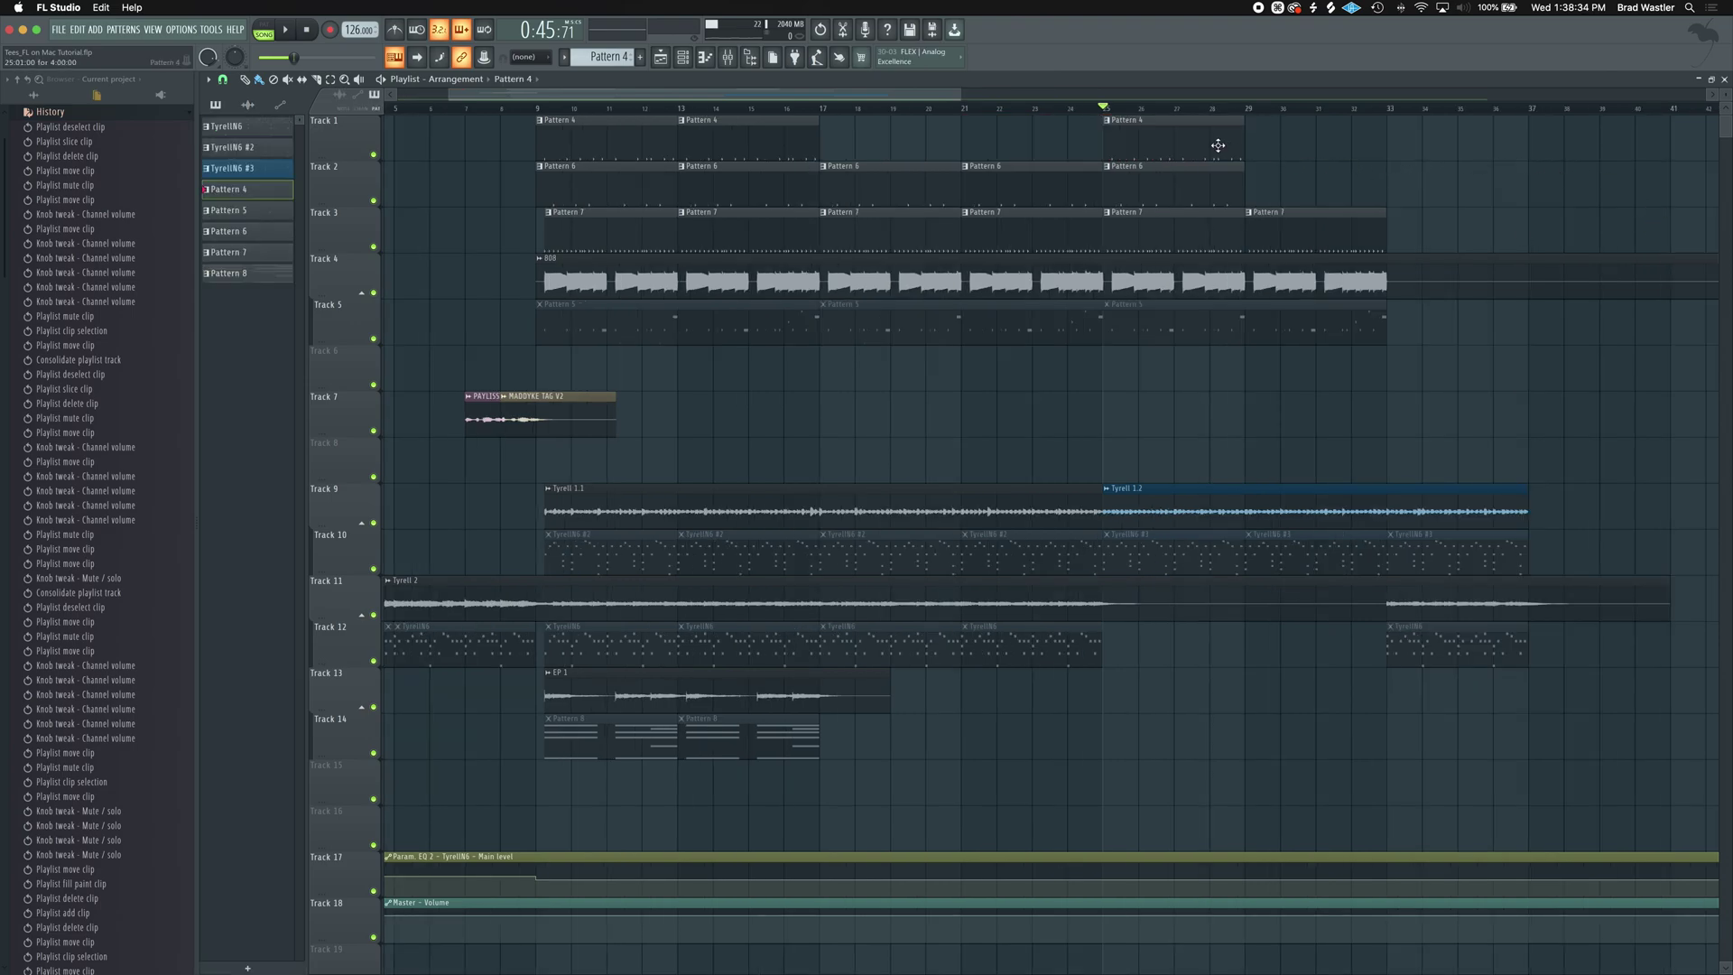
# Try nudging the Pattern 4 clip at bar 25 on Track 1, and undo the move.
pyautogui.scroll(-5, 1315, 181)
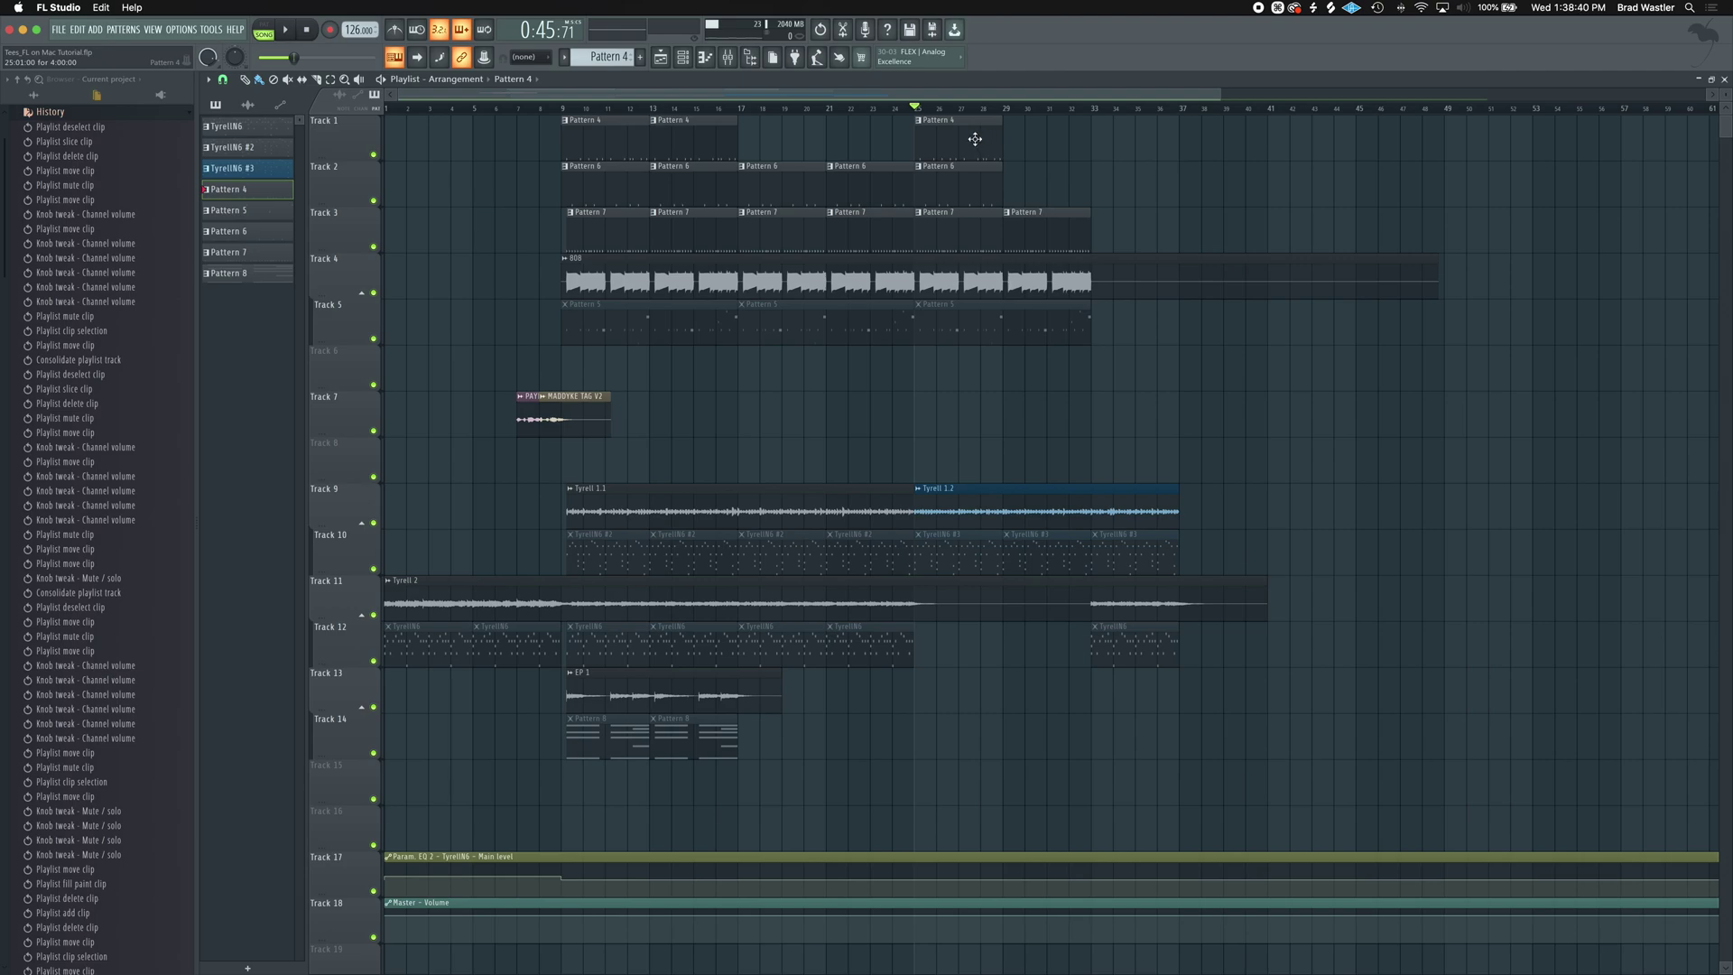
pyautogui.press('super')
pyautogui.scroll(5, 948, 114)
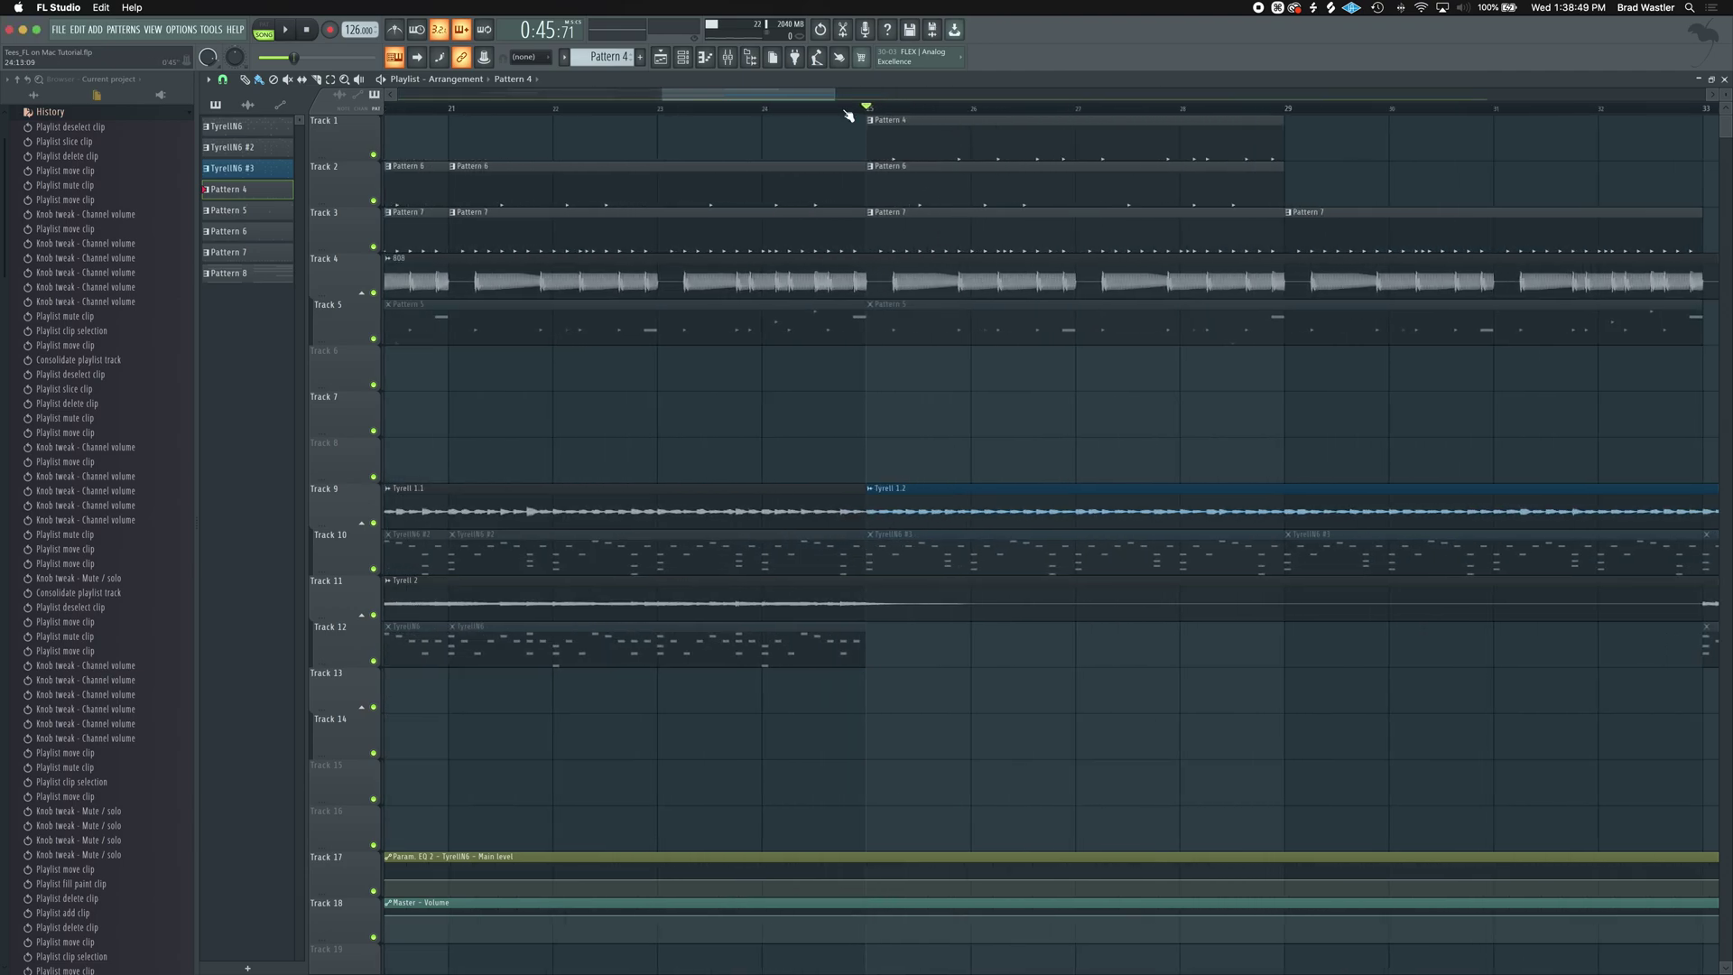
pyautogui.scroll(2, 957, 181)
pyautogui.hscroll(-10, 957, 181)
pyautogui.scroll(-4, 955, 193)
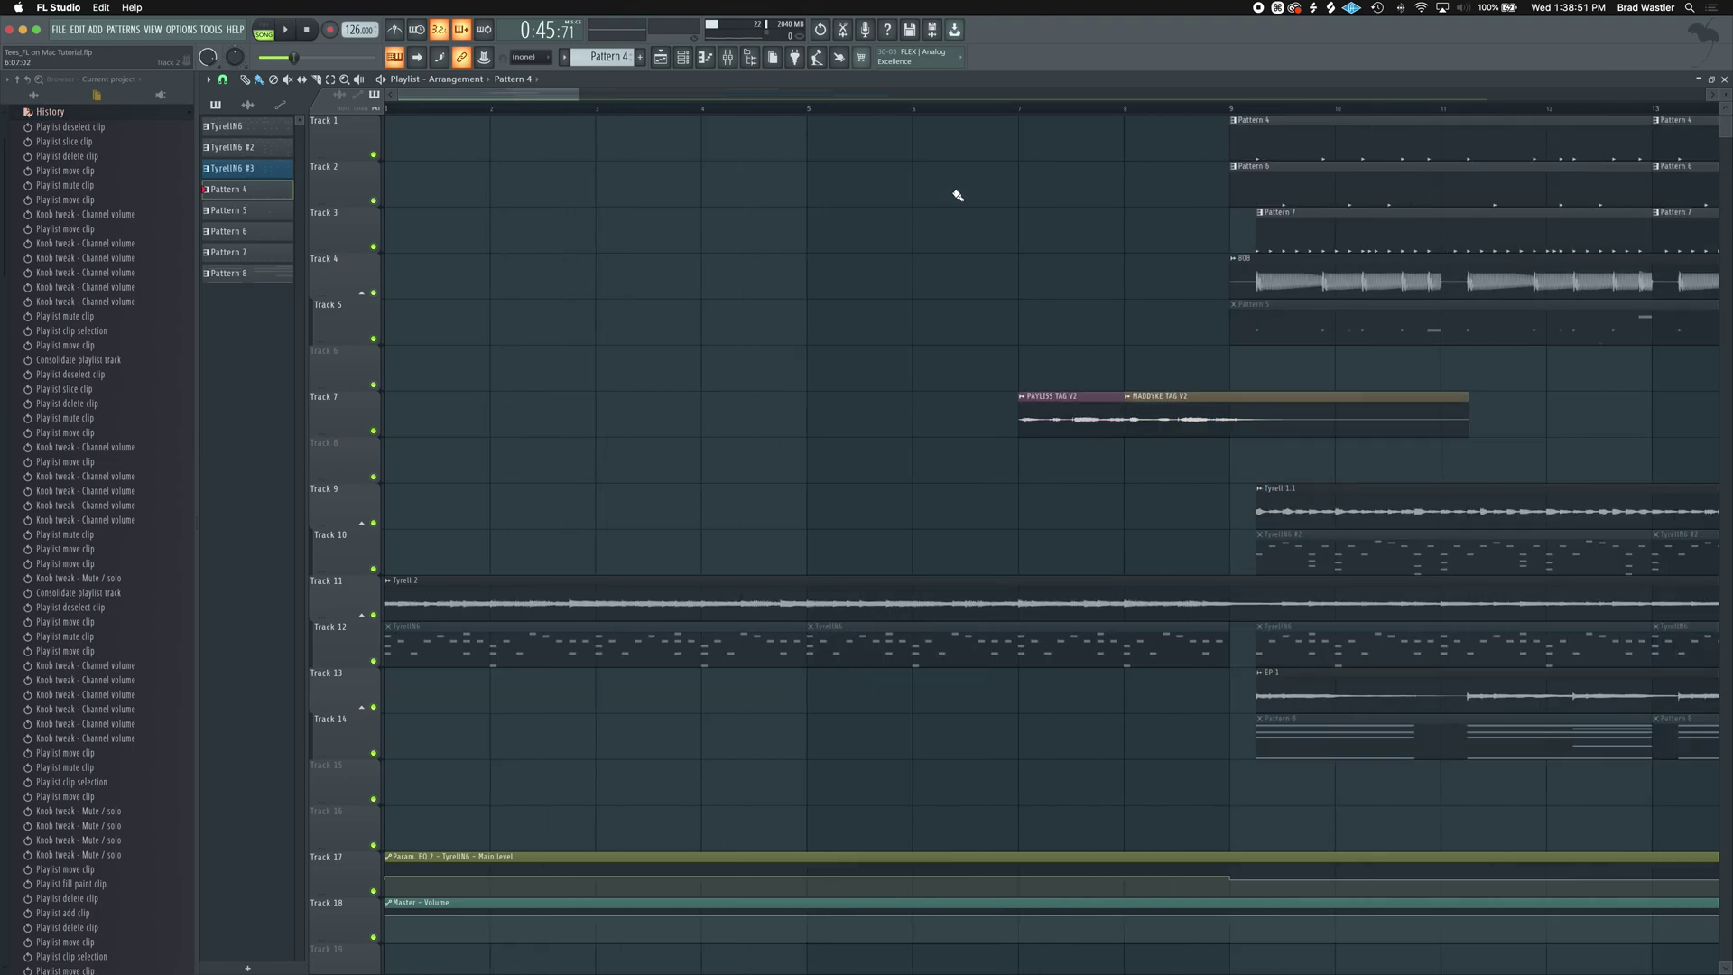
pyautogui.moveTo(1248, 149)
pyautogui.mouseDown()
pyautogui.moveTo(1277, 153)
pyautogui.moveTo(1227, 149)
pyautogui.moveTo(1252, 142)
pyautogui.mouseUp()
pyautogui.press('super+z')
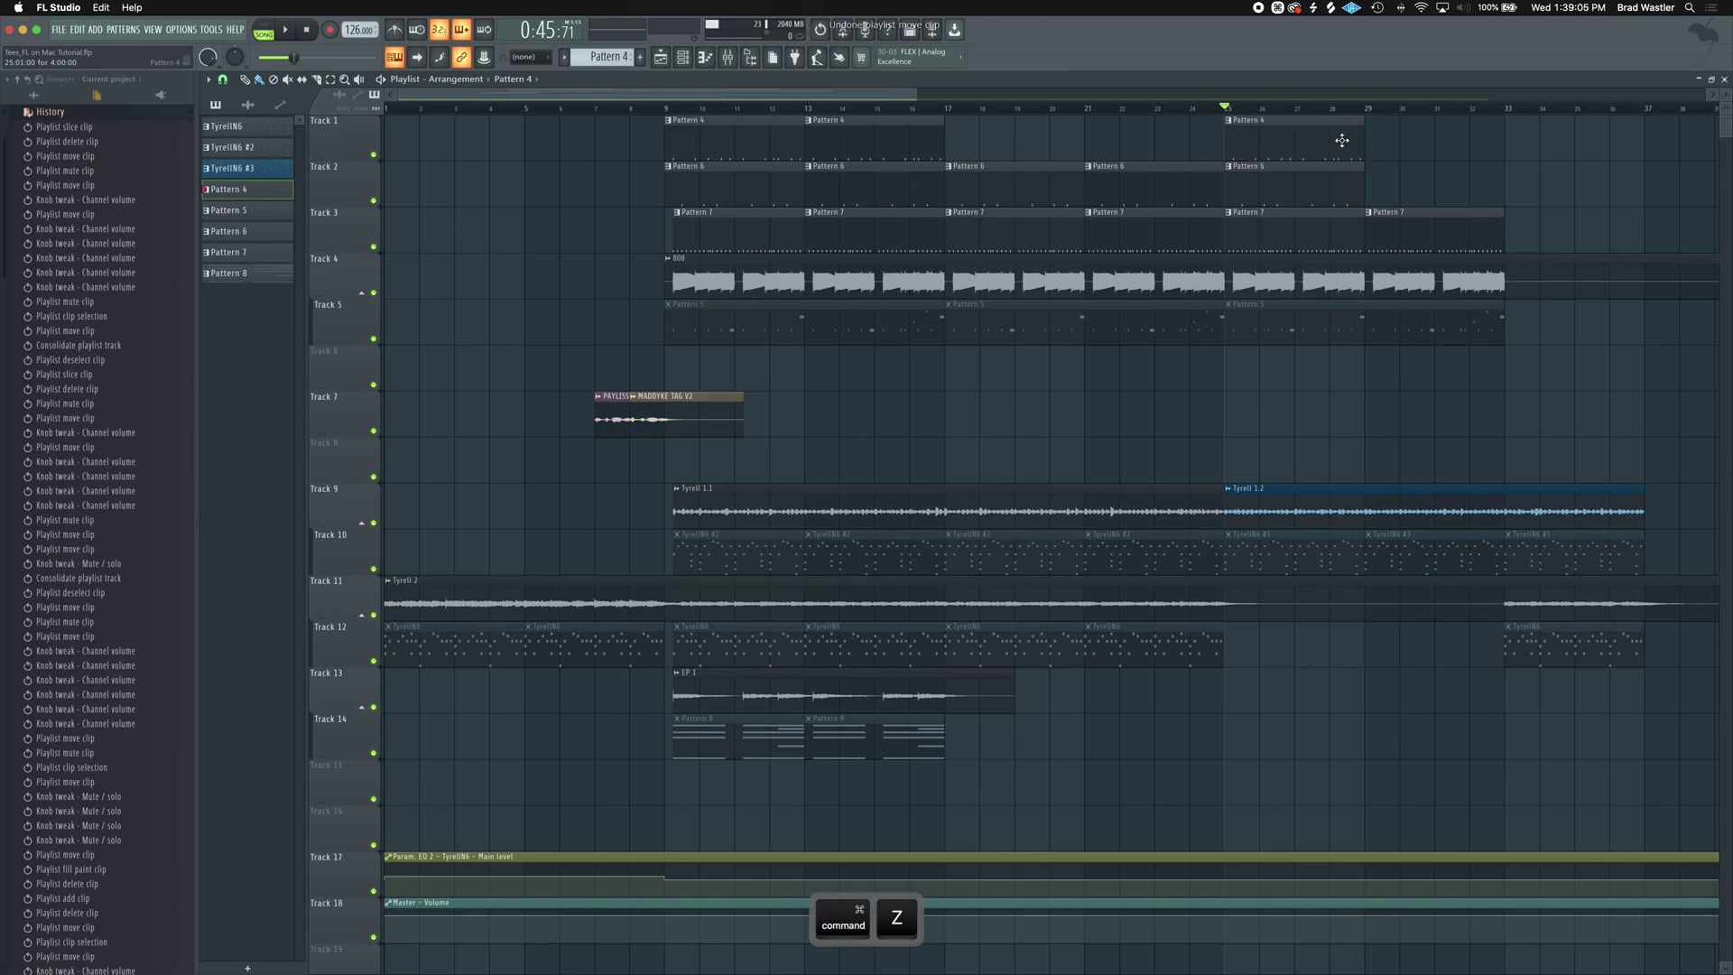
# Try the Line and Step snap settings for the playlist, and return the snap to Bar.
pyautogui.scroll(-4, 500, 195)
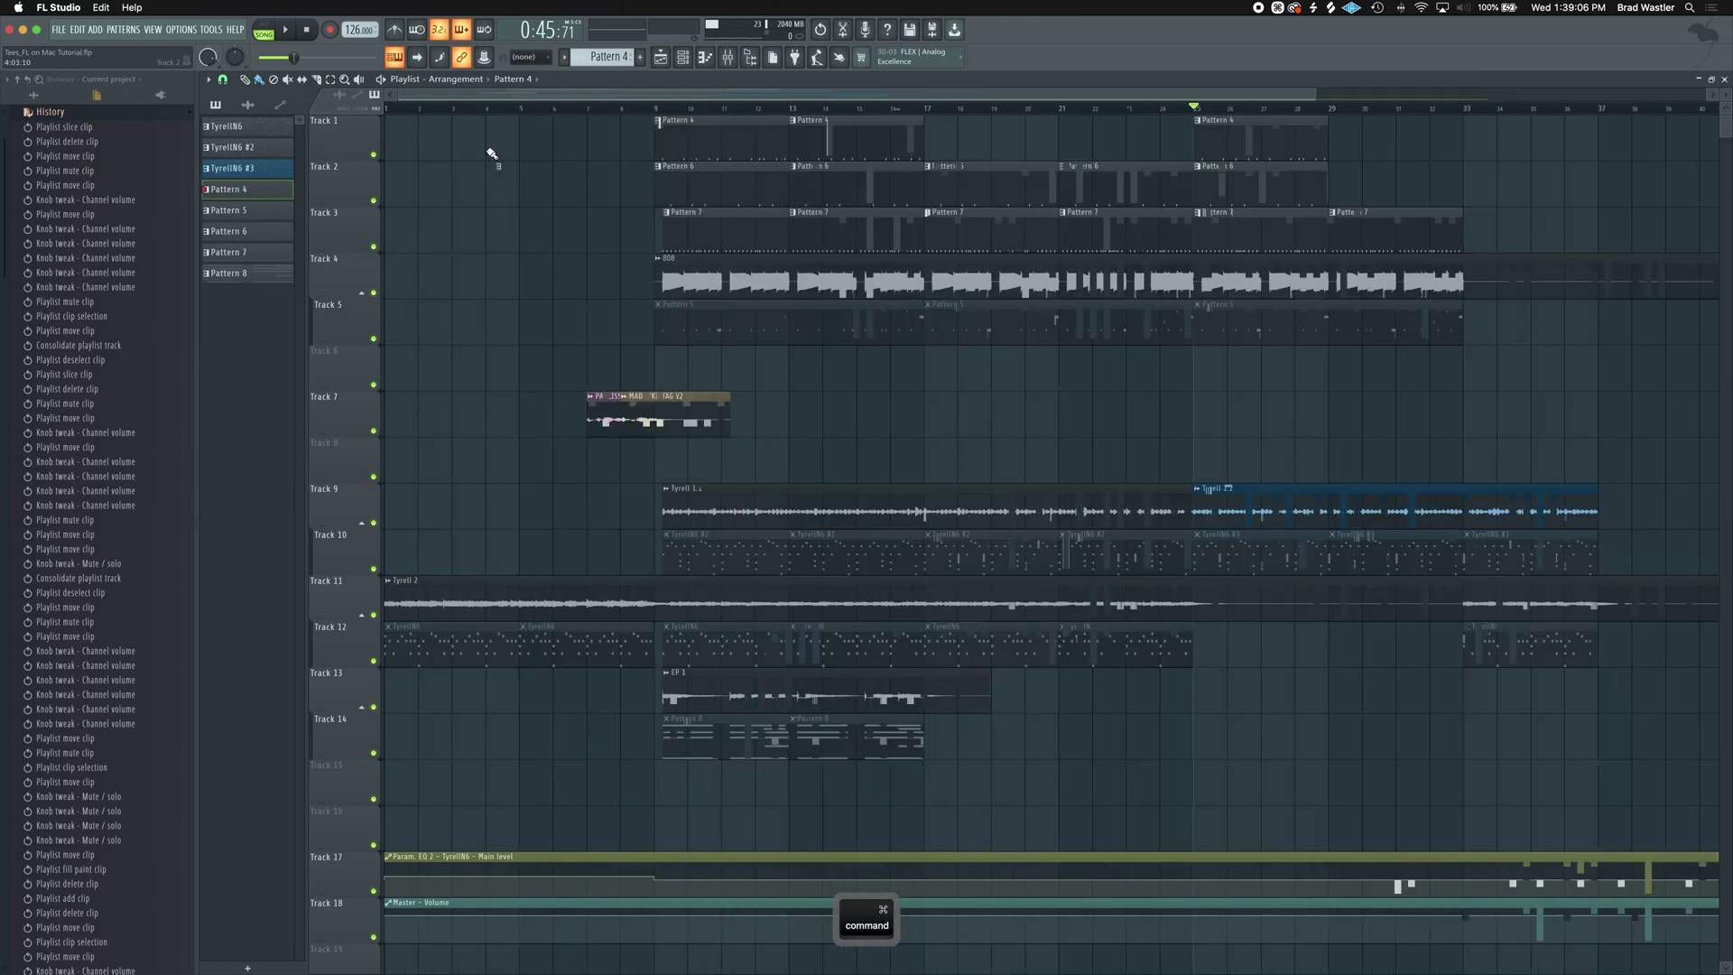
pyautogui.click(223, 79)
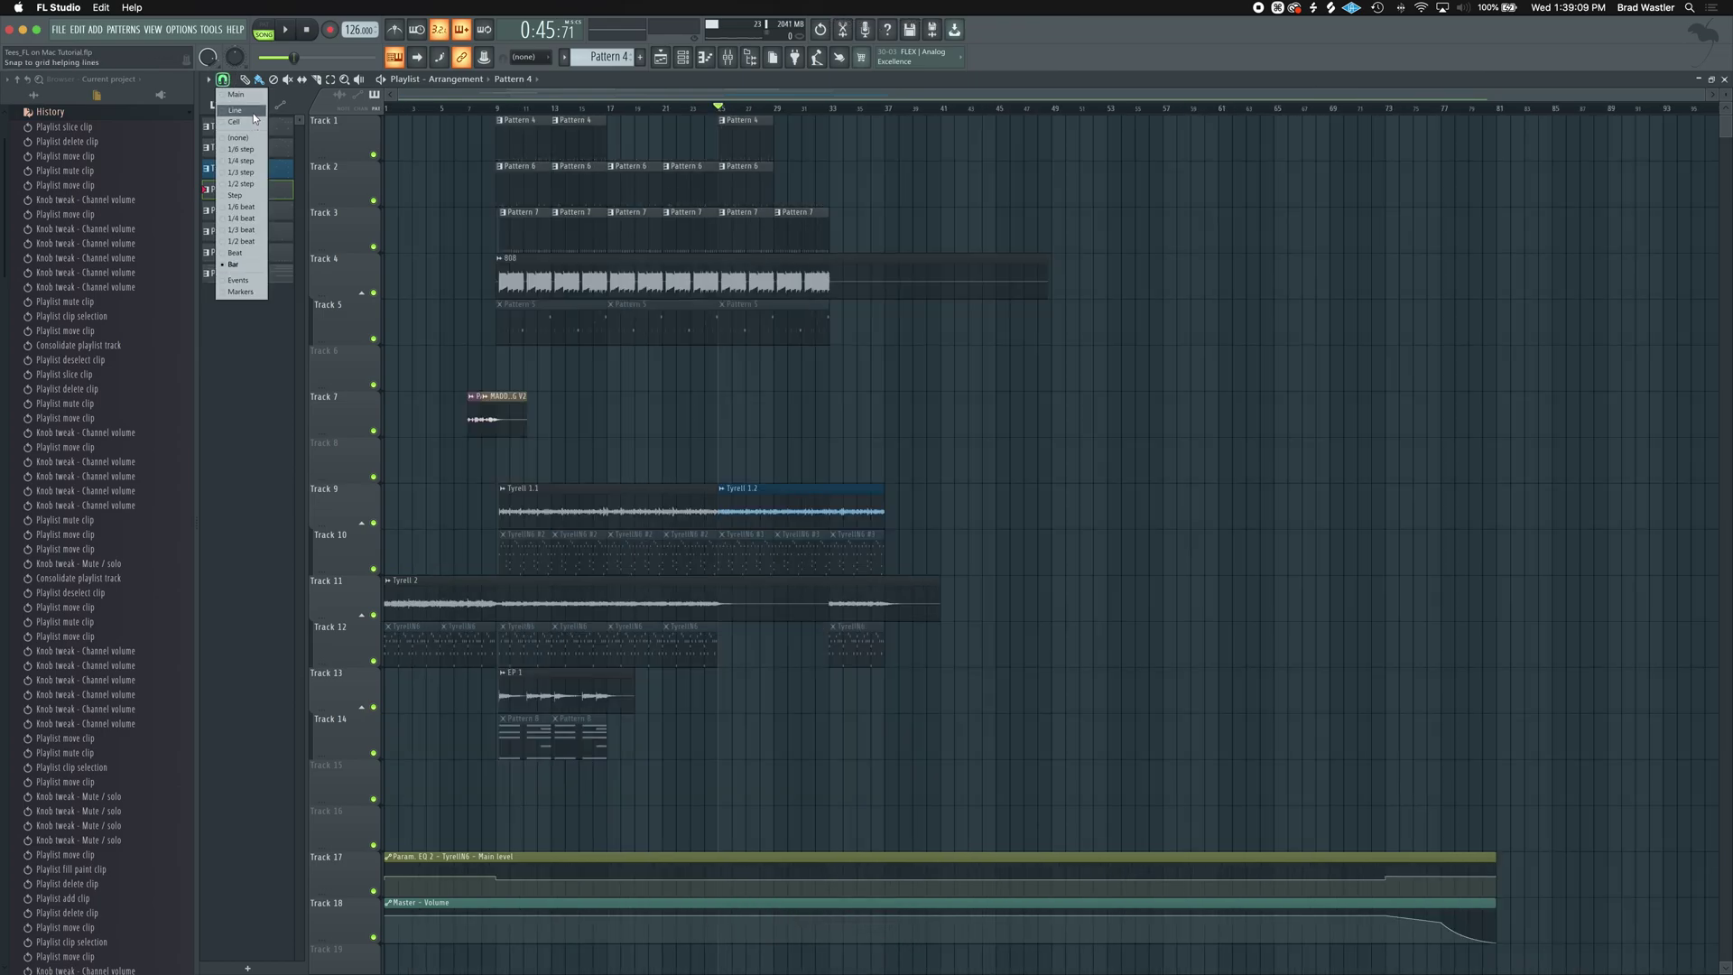
pyautogui.click(252, 111)
pyautogui.click(223, 79)
pyautogui.click(259, 196)
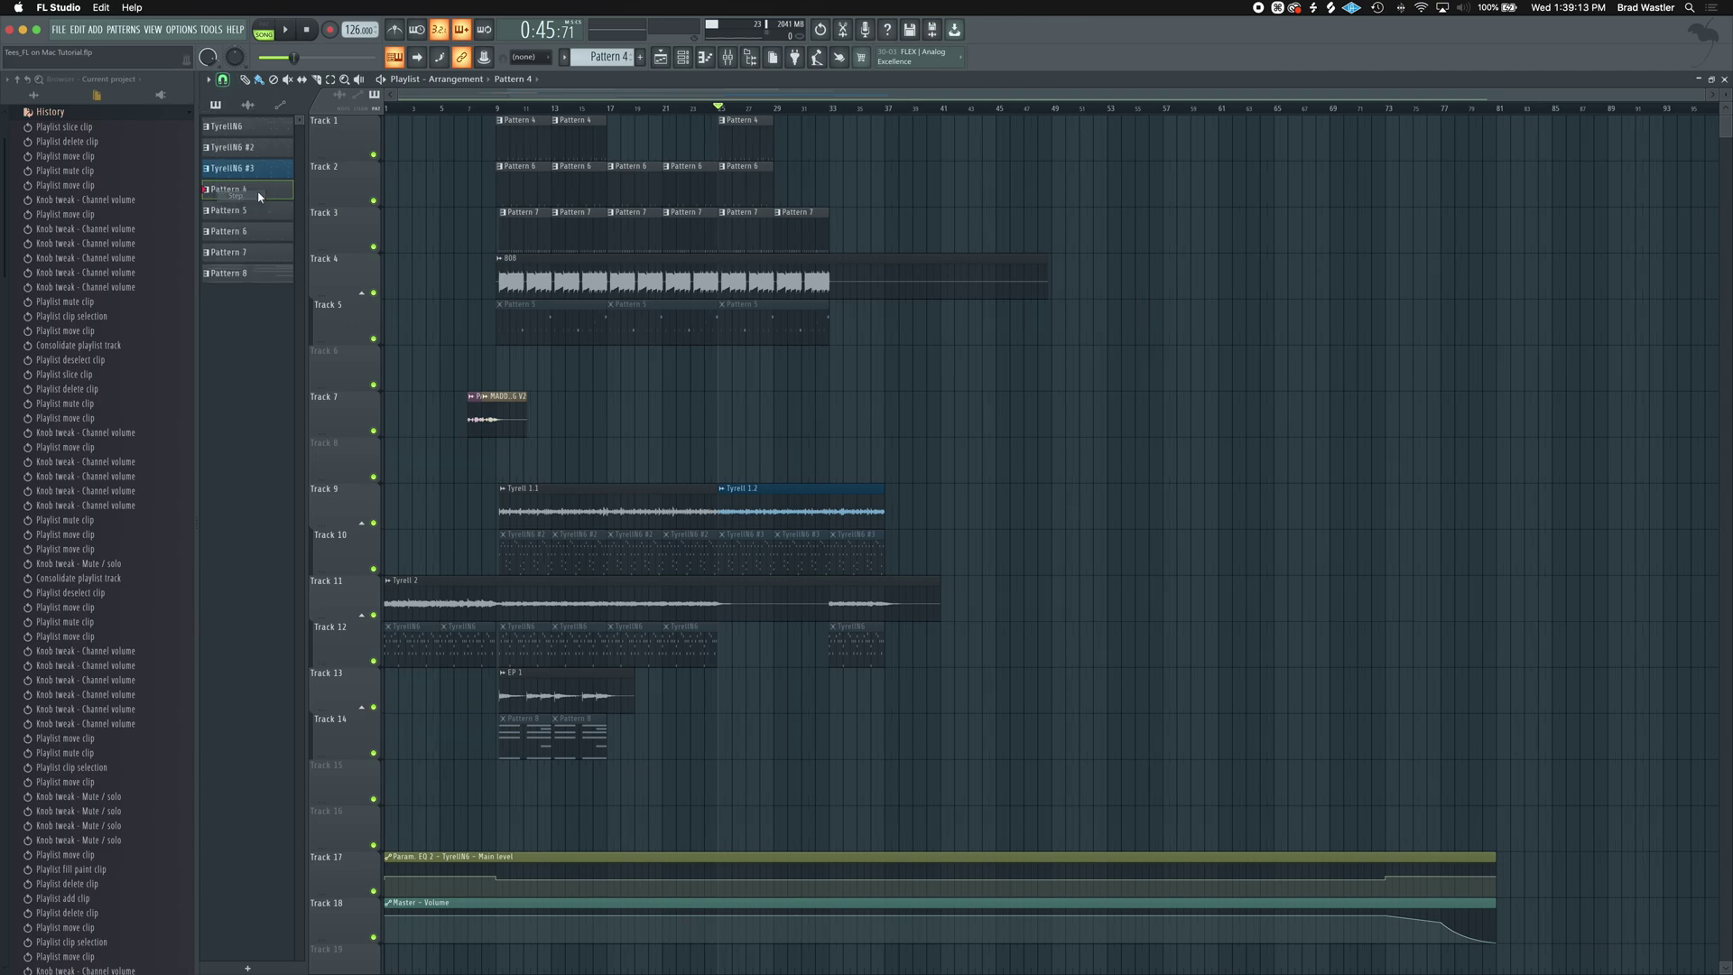
pyautogui.click(223, 80)
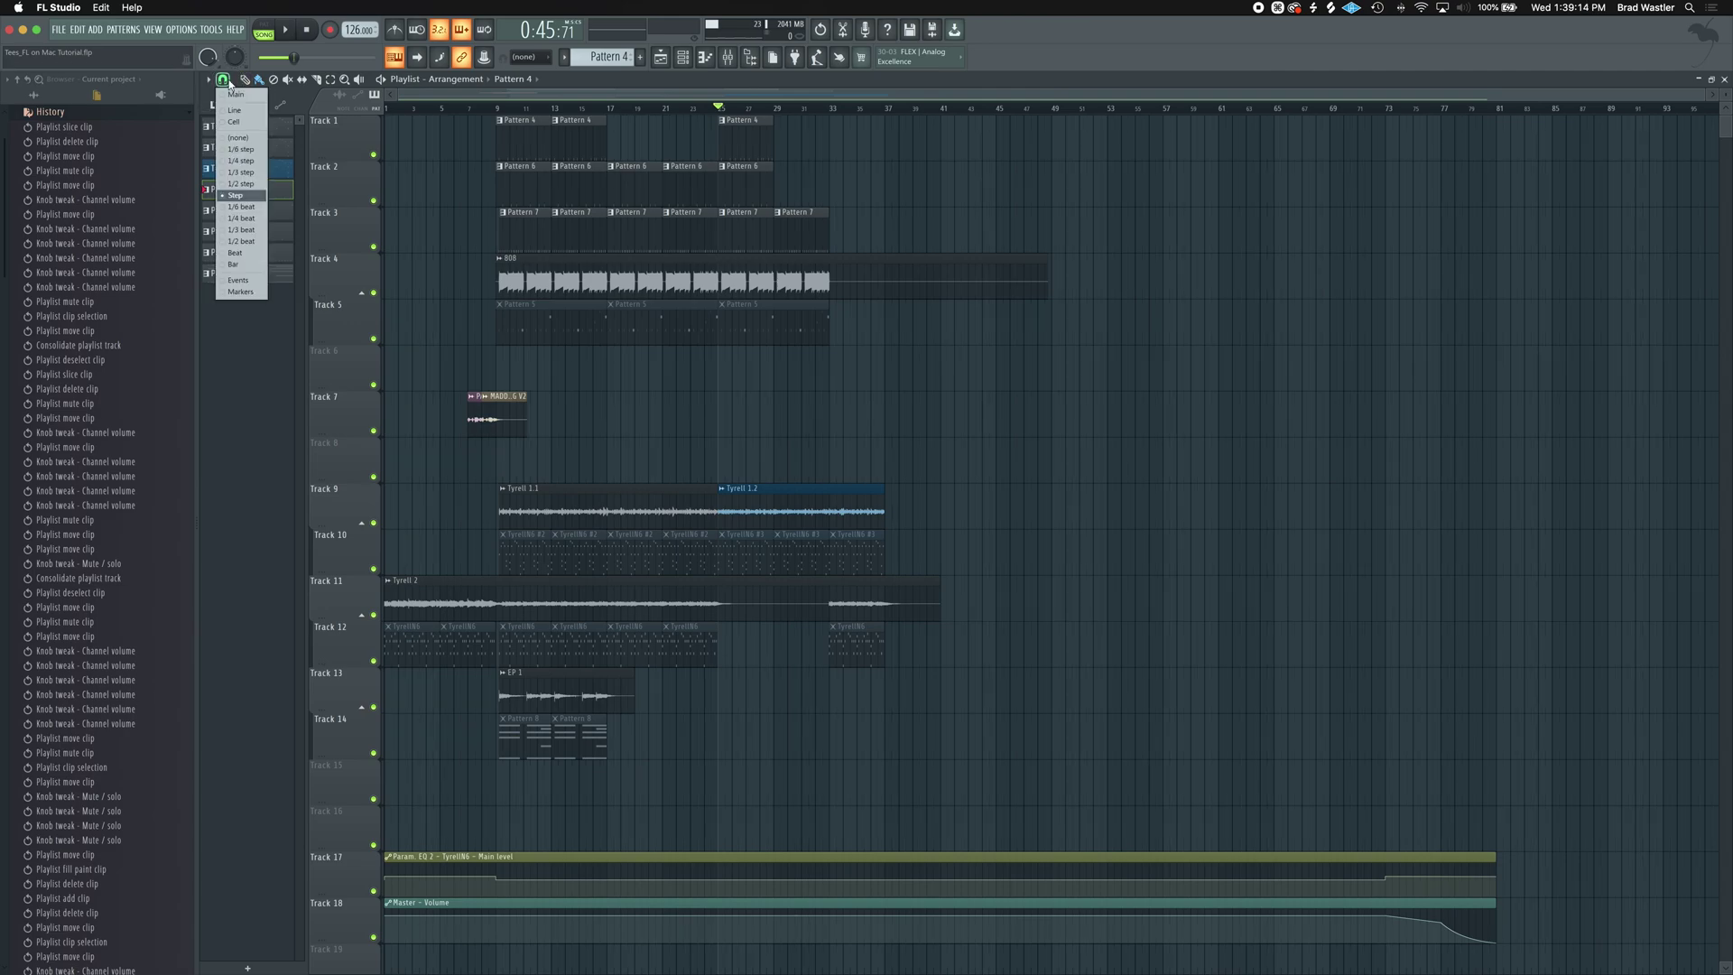
pyautogui.click(259, 268)
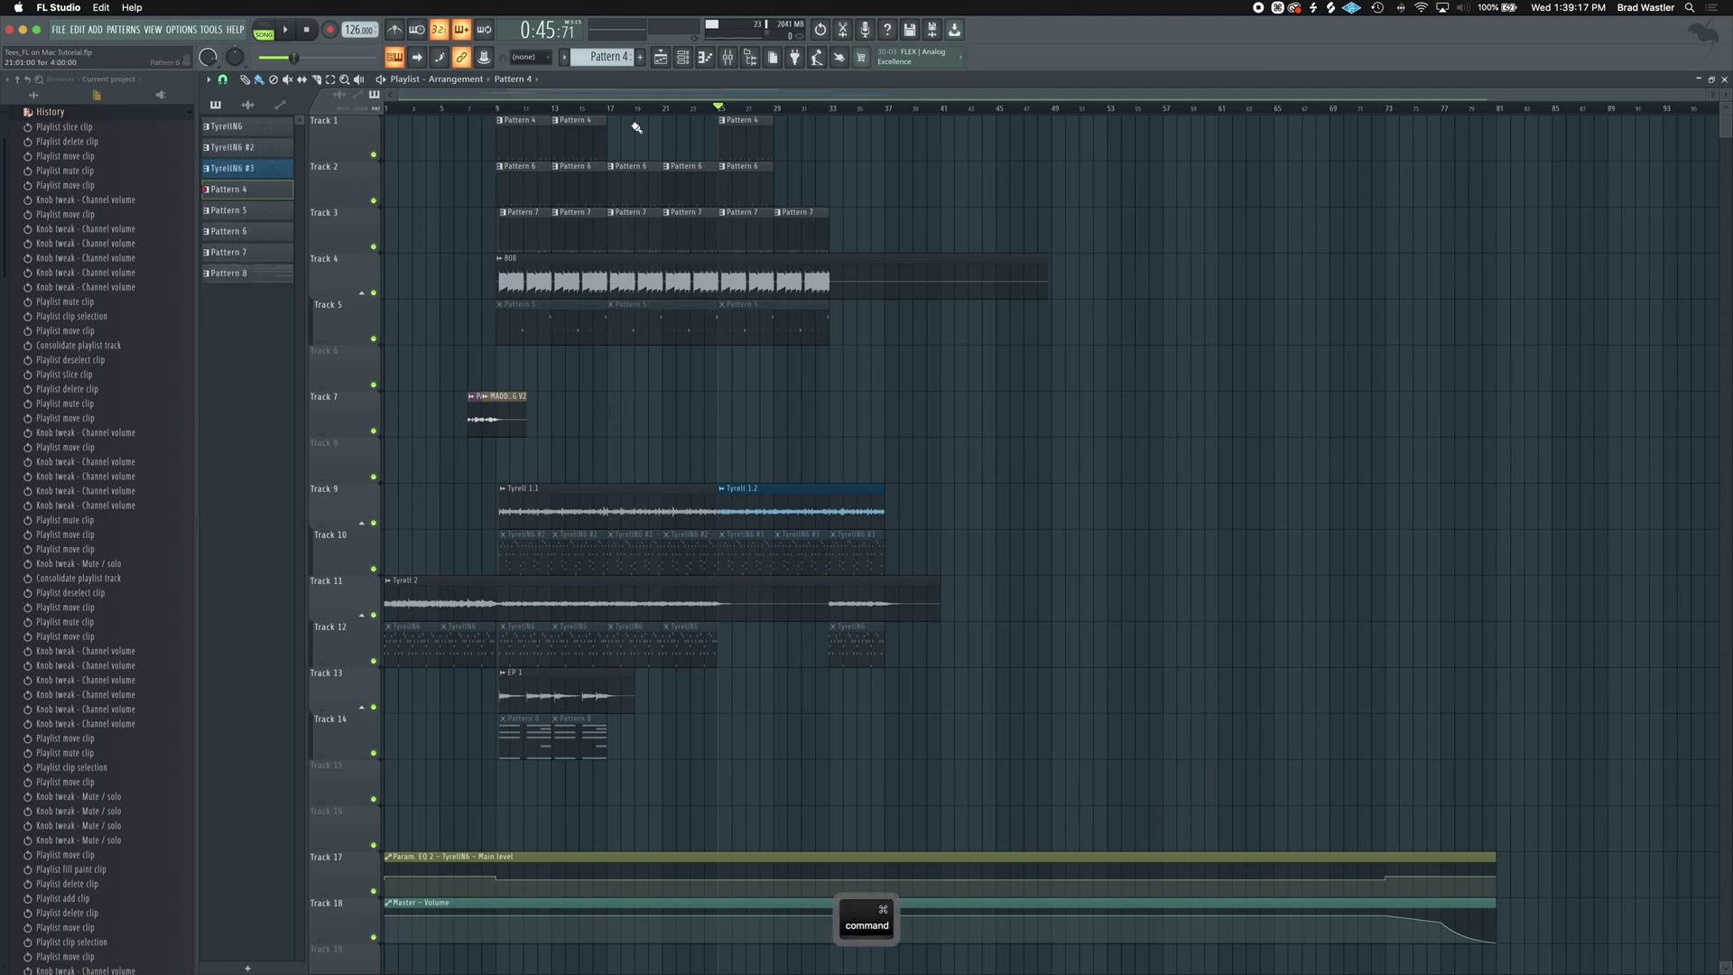
# Nudge the Pattern 4 clip on Track 1 slightly past bar 25, bypassing the snap, and move it back to bar 25.
pyautogui.scroll(5, 695, 140)
pyautogui.moveTo(921, 139)
pyautogui.mouseDown()
pyautogui.moveTo(982, 139)
pyautogui.moveTo(909, 136)
pyautogui.mouseUp()
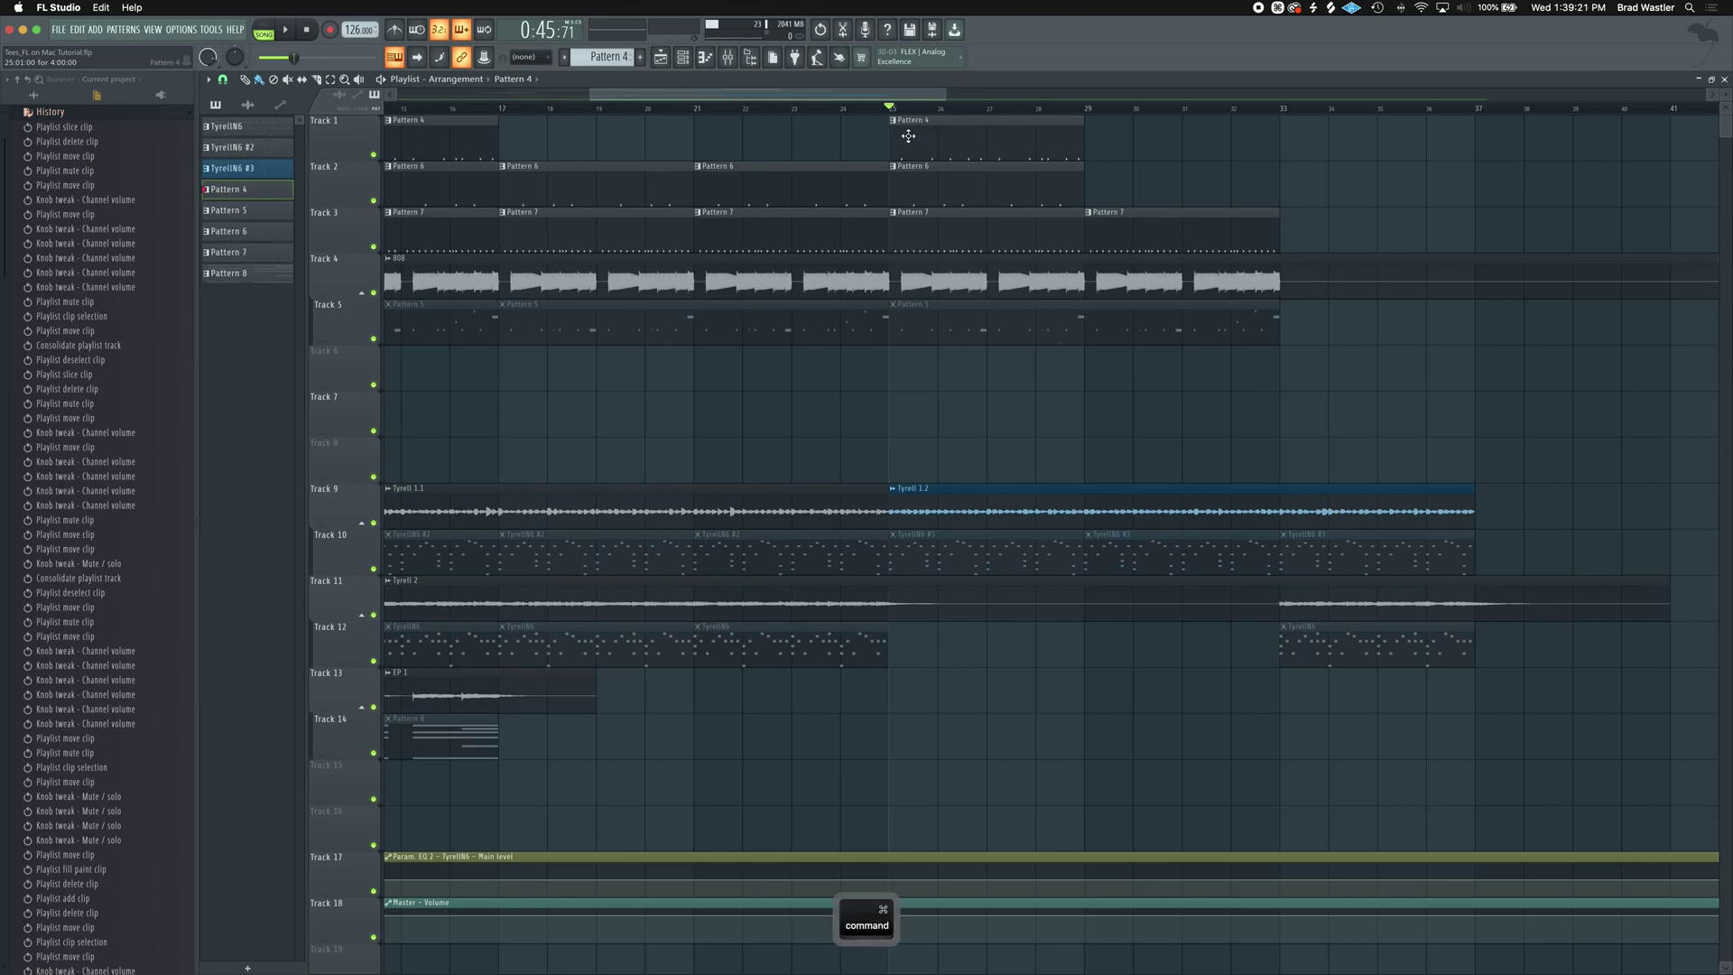
pyautogui.scroll(5, 908, 136)
pyautogui.moveTo(908, 136); pyautogui.dragTo(935, 141)
pyautogui.scroll(-6, 935, 142)
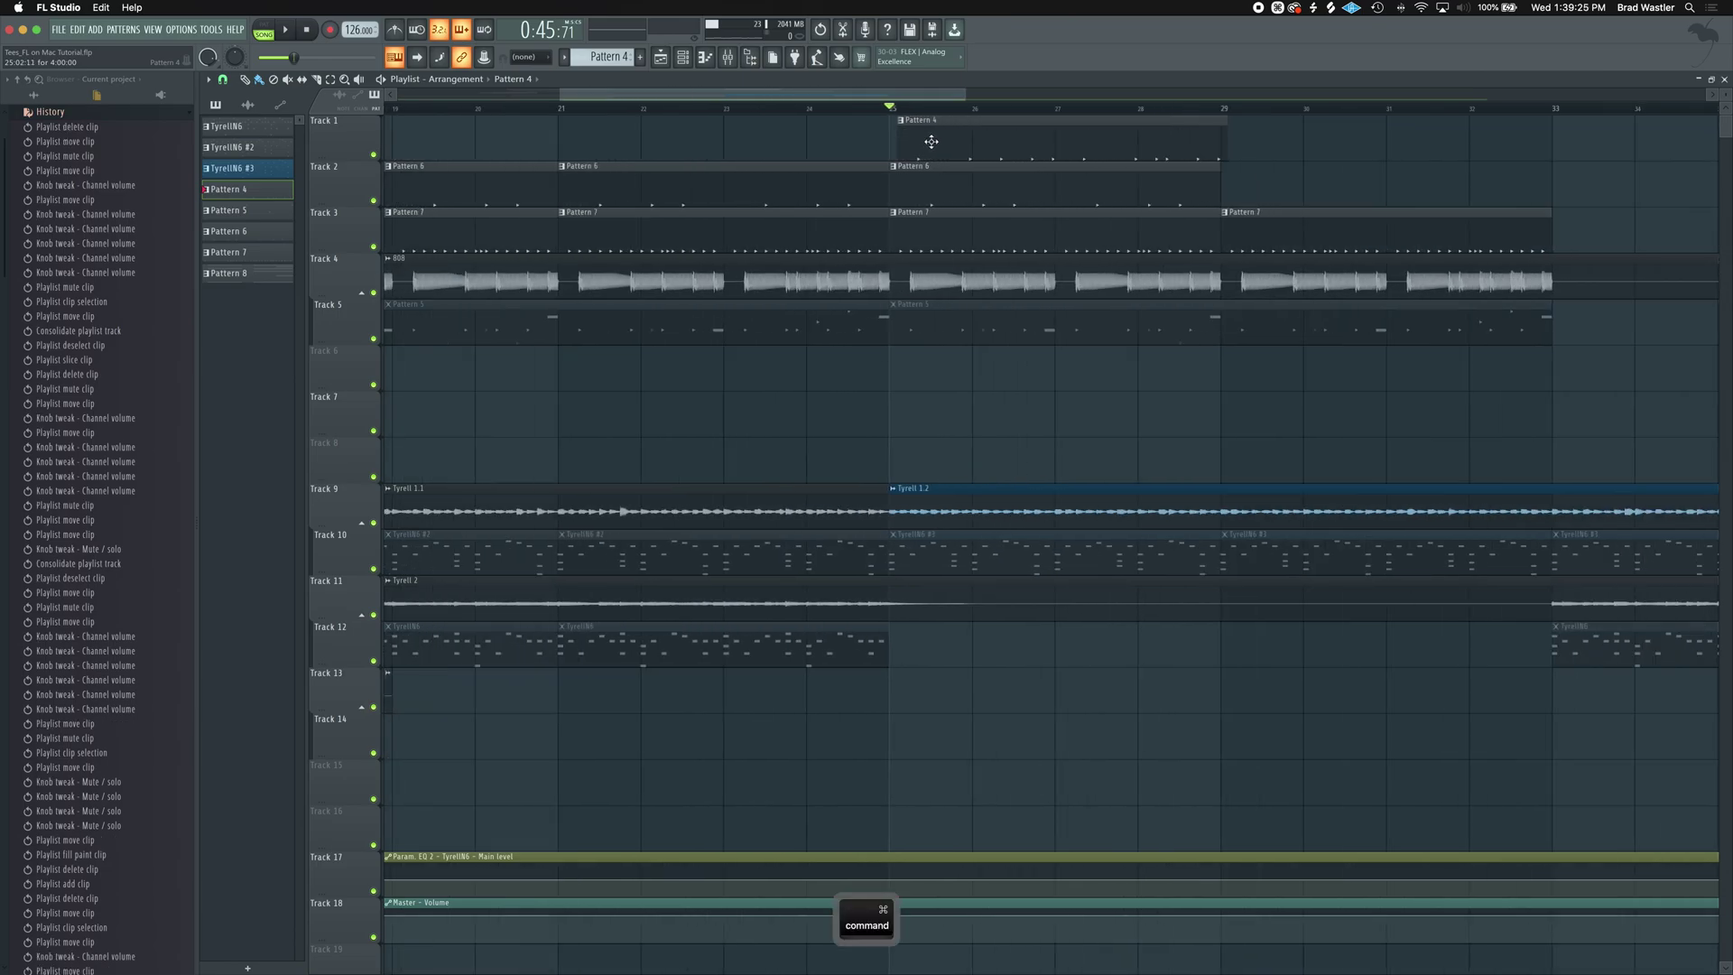
pyautogui.scroll(6, 932, 138)
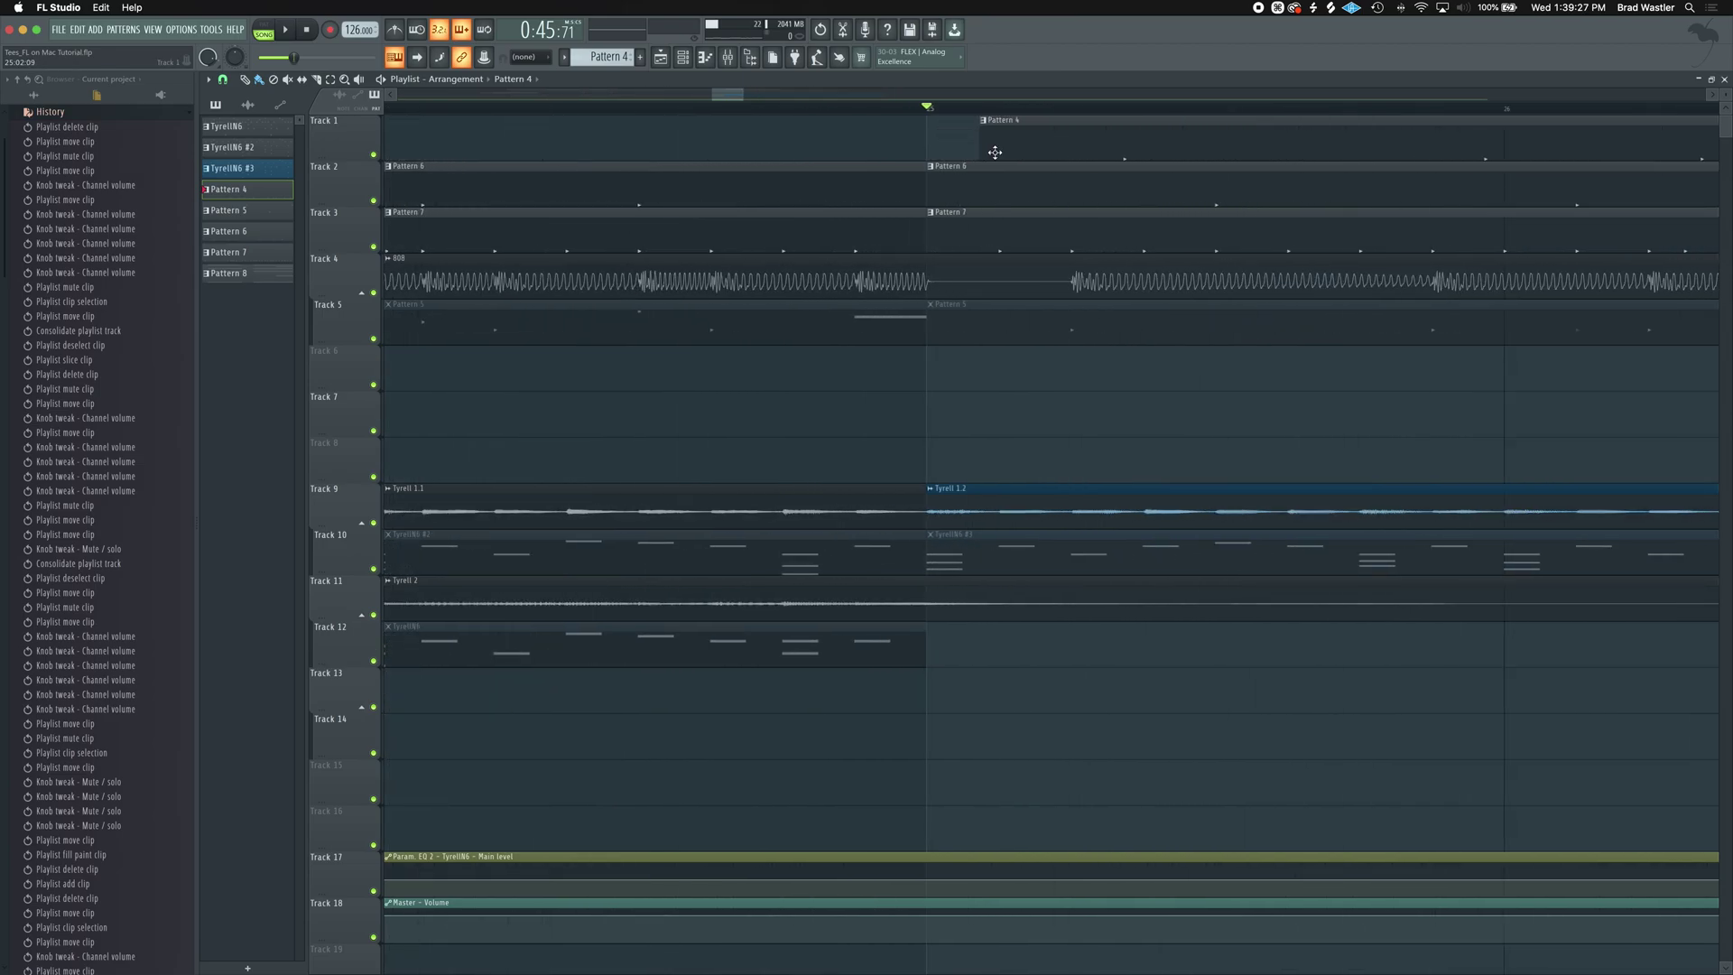
pyautogui.scroll(3, 921, 139)
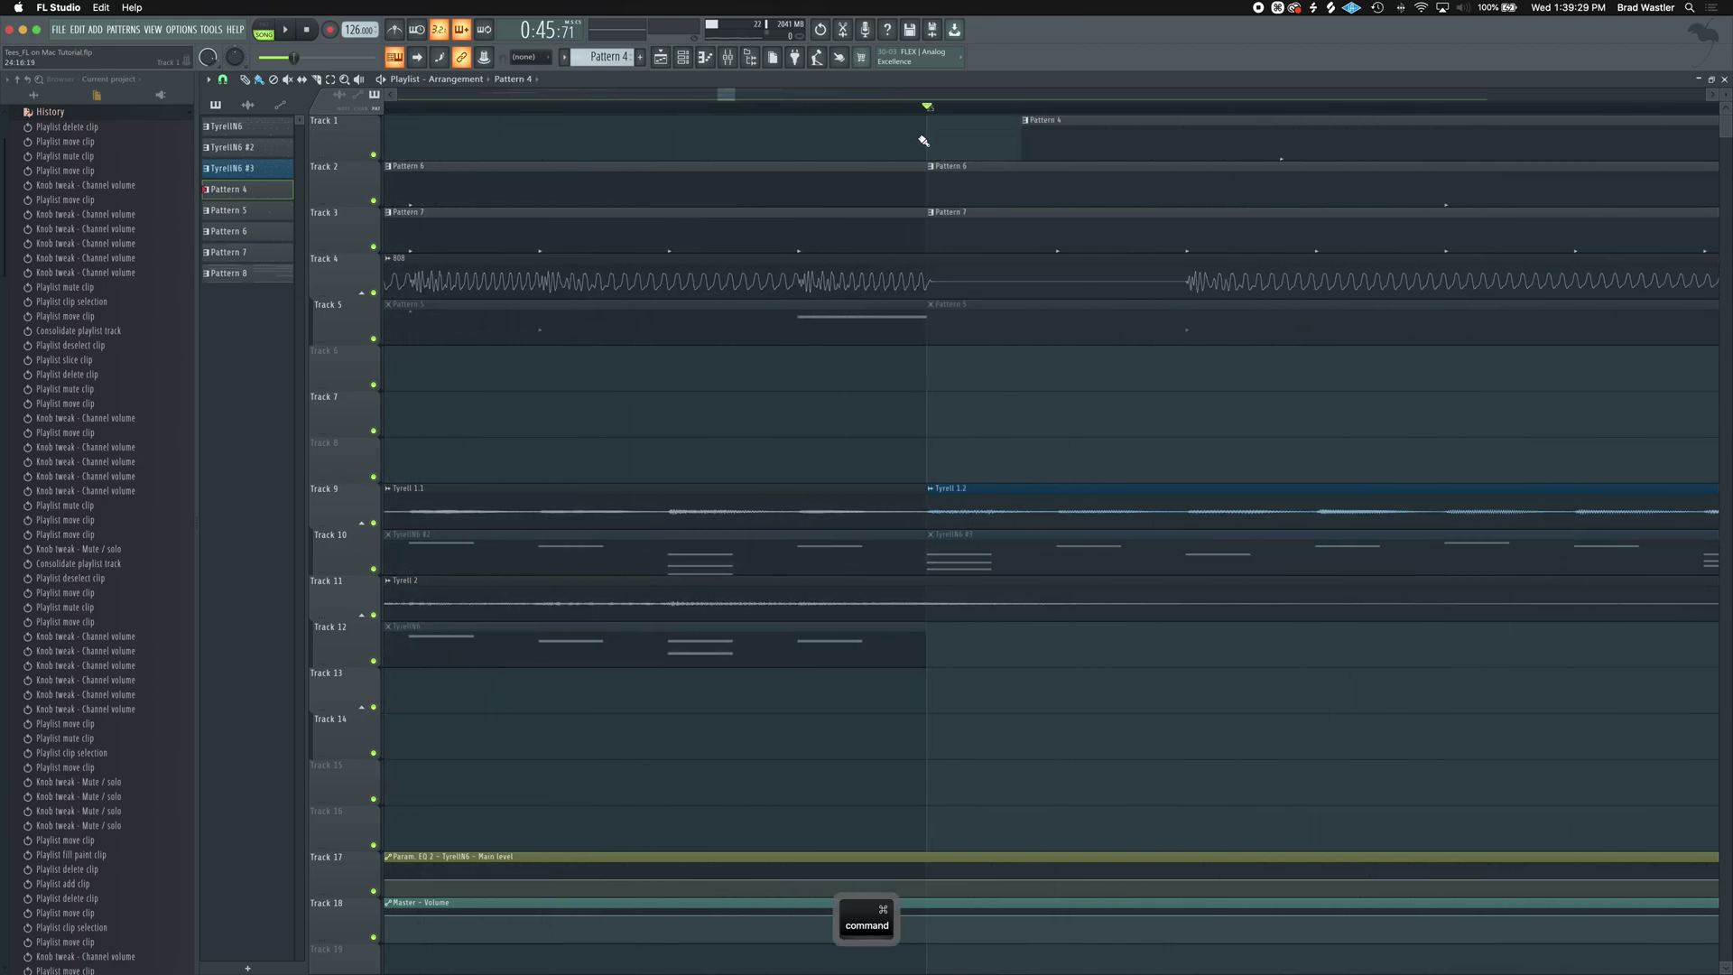
pyautogui.moveTo(1106, 139); pyautogui.dragTo(1009, 142)
pyautogui.scroll(-10, 1006, 144)
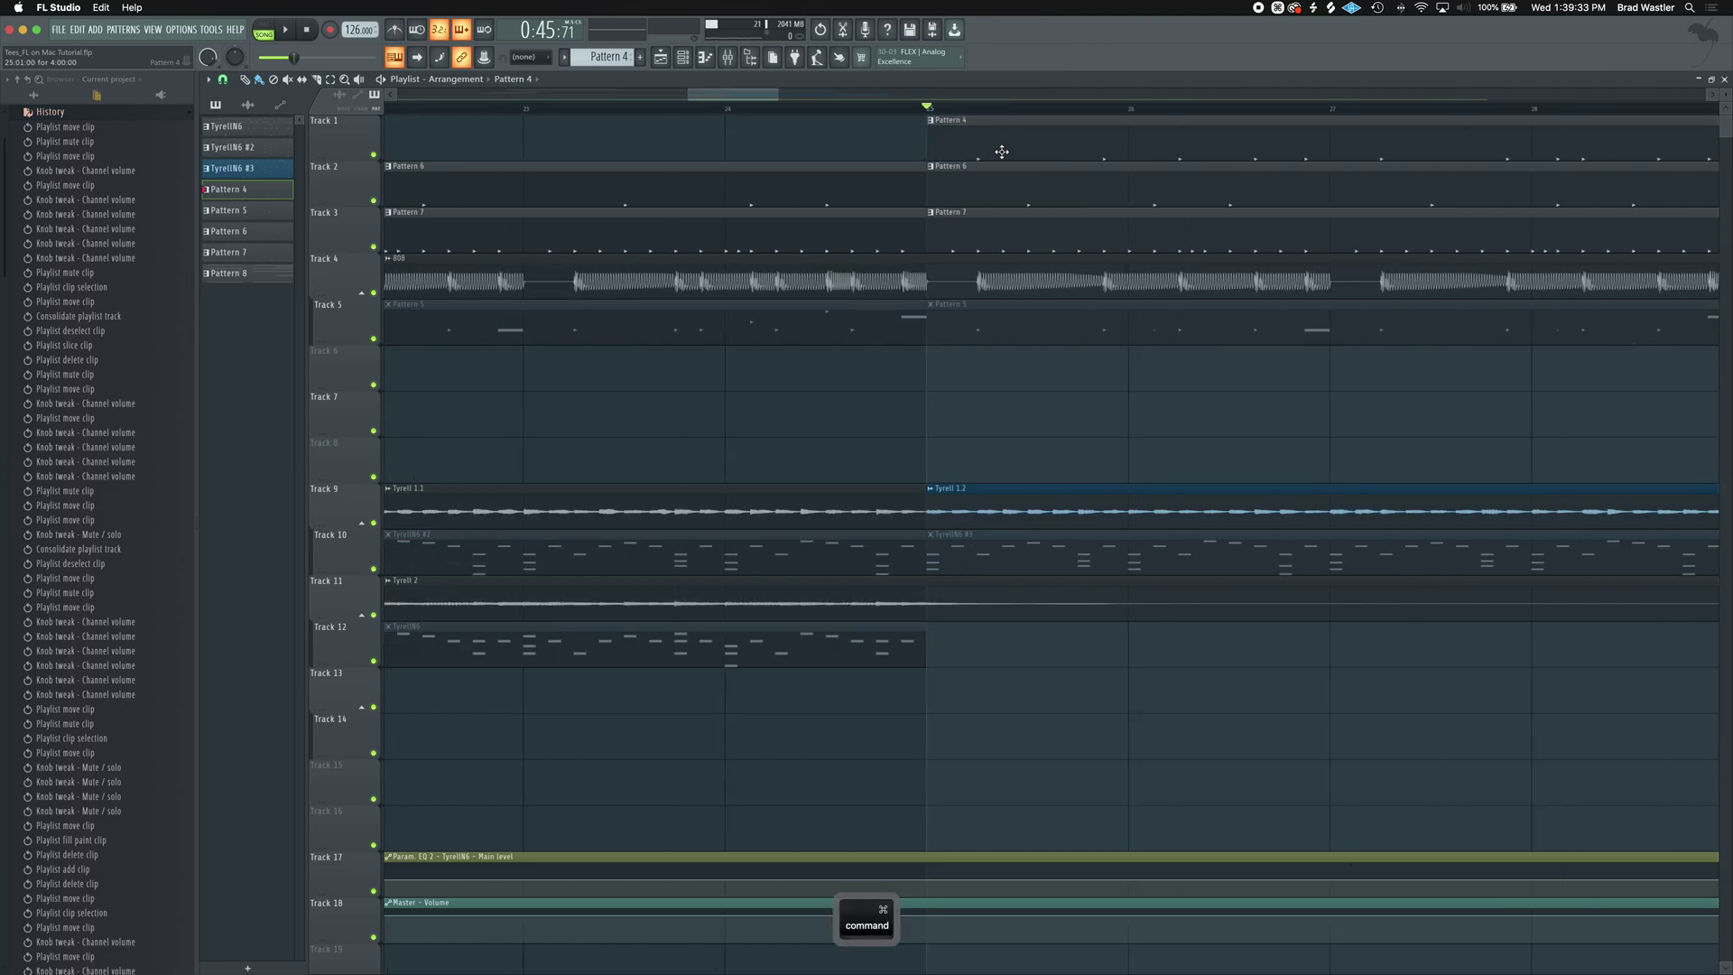
pyautogui.scroll(6, 916, 135)
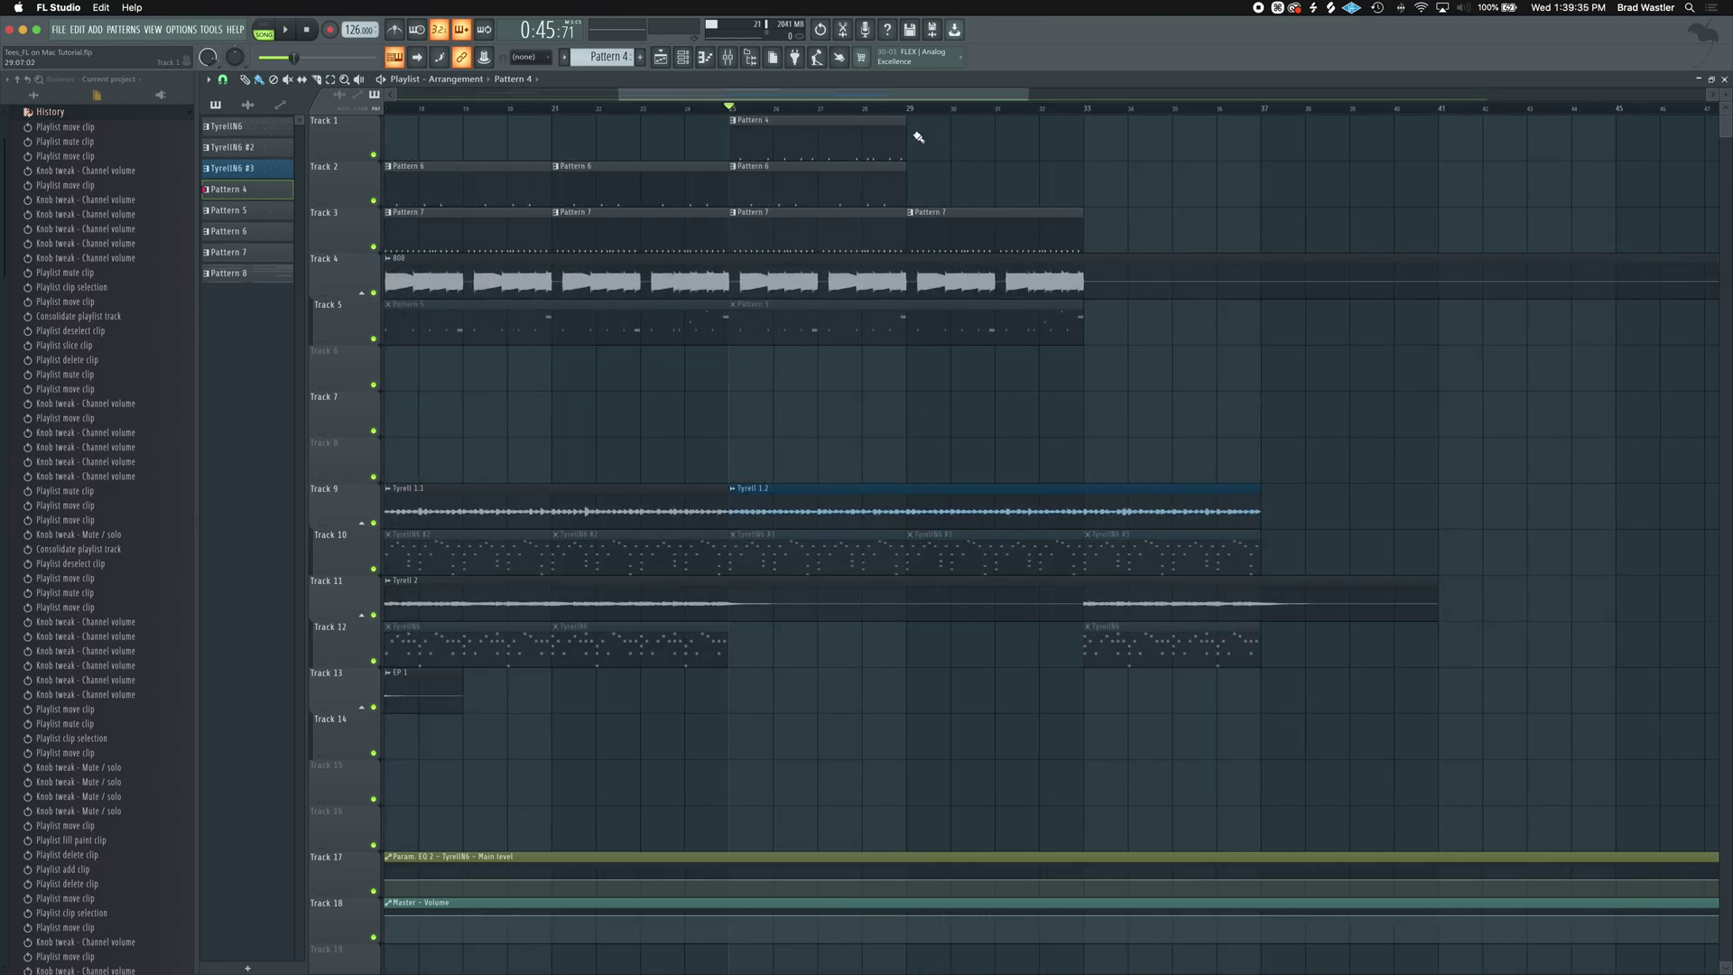
# With the snap kept at Bar, shift the Pattern 4 clip on Track 1 off the bar line and return it to bar 25.
pyautogui.click(226, 84)
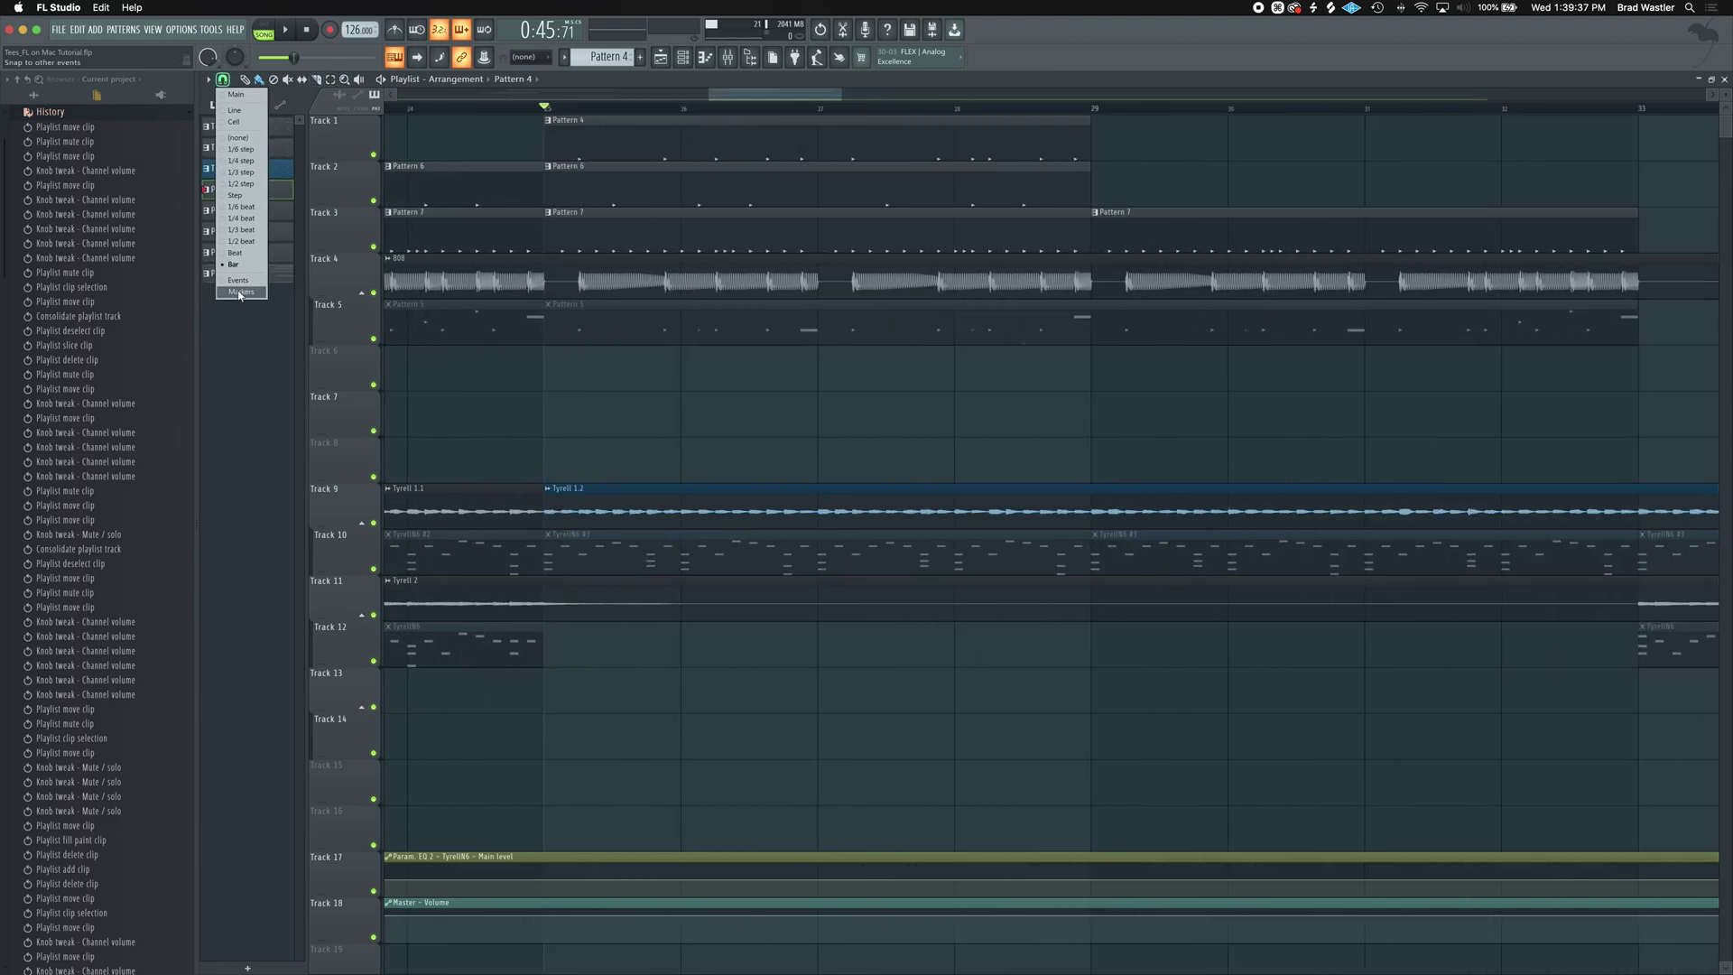
pyautogui.click(242, 260)
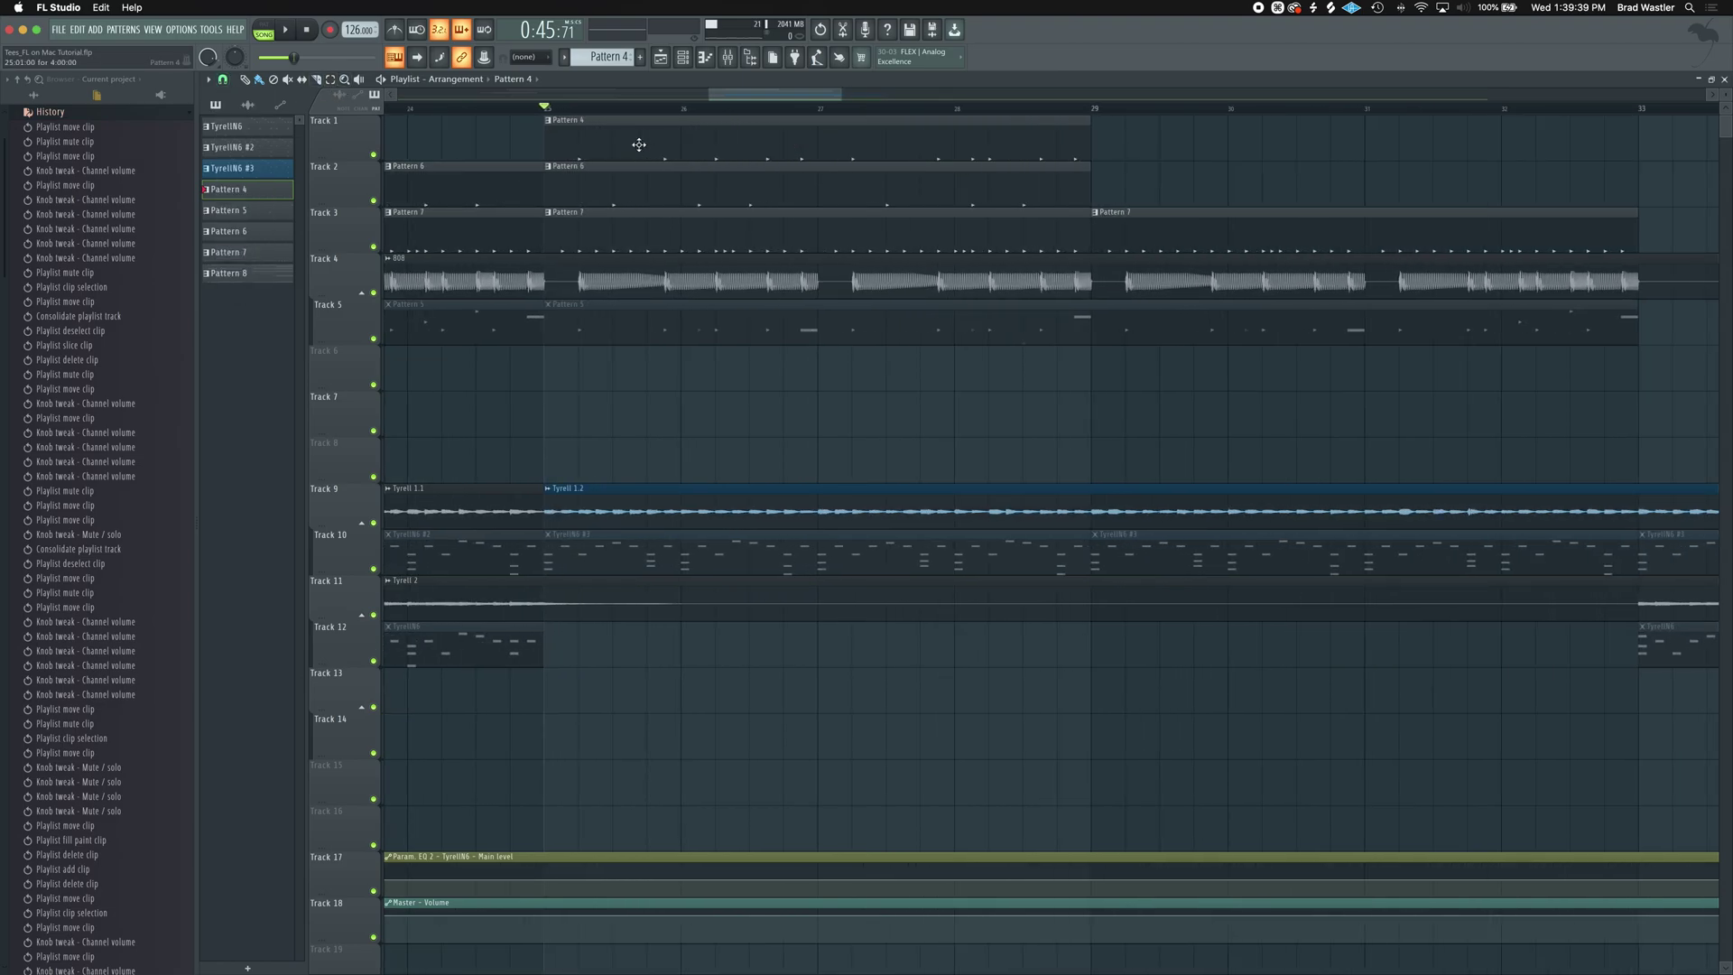
pyautogui.moveTo(639, 144); pyautogui.dragTo(684, 144)
pyautogui.scroll(5, 561, 132)
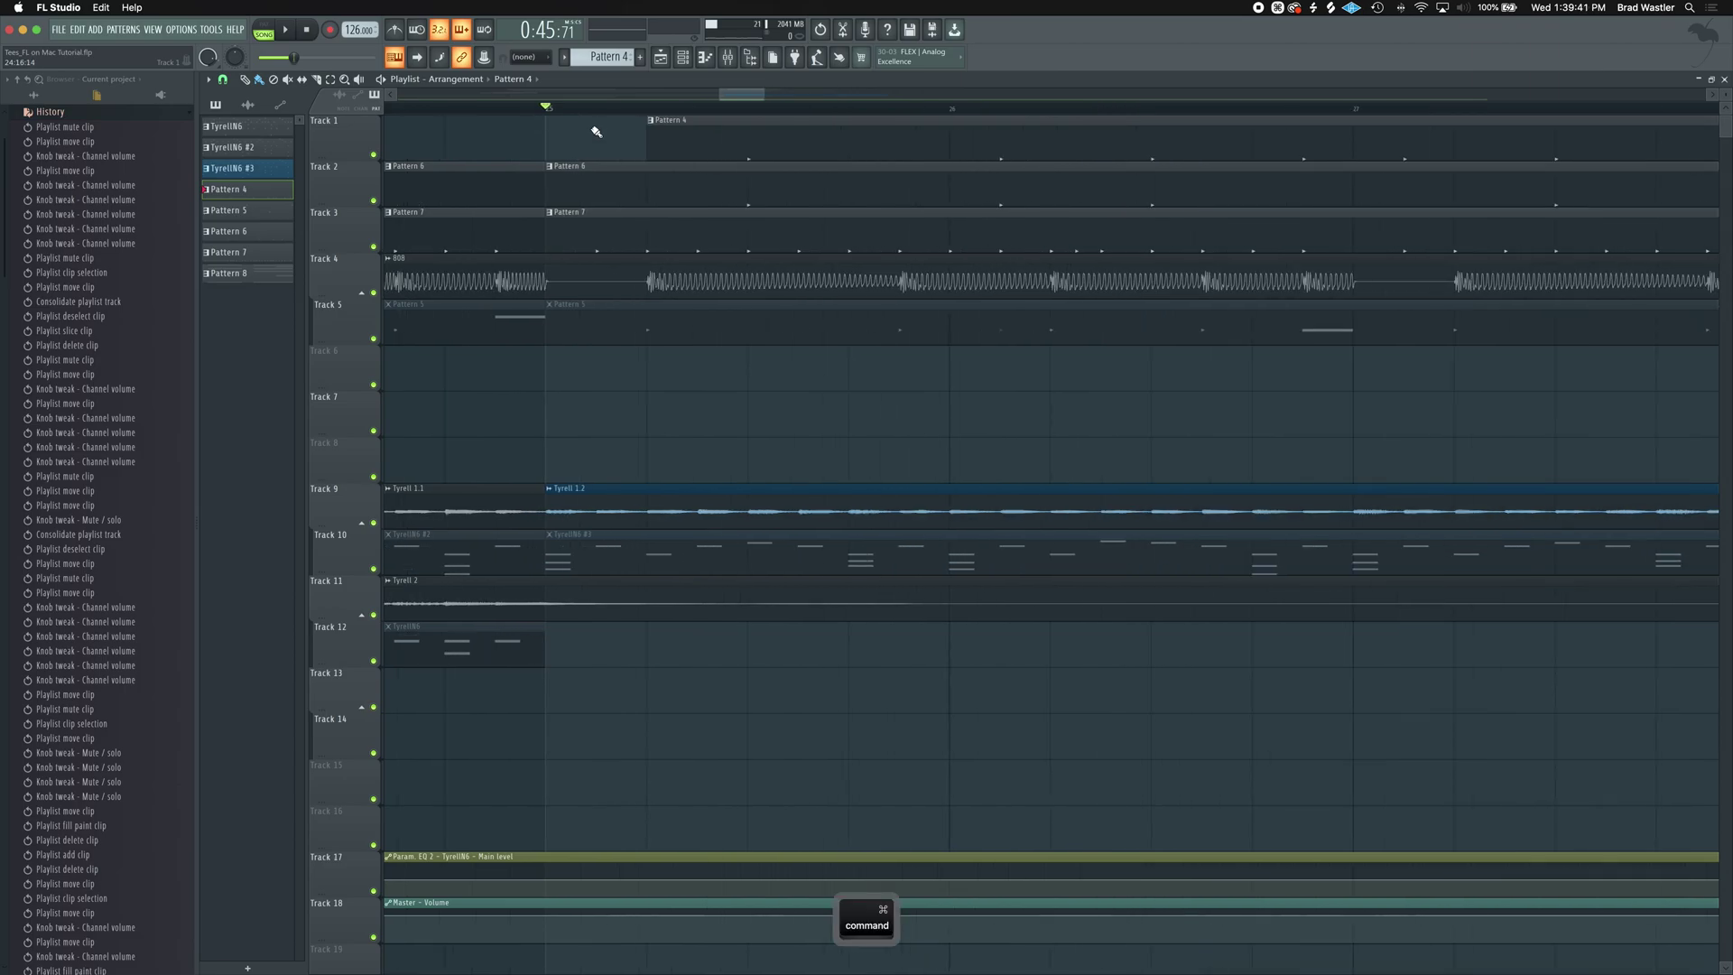
pyautogui.hscroll(-4, 732, 97)
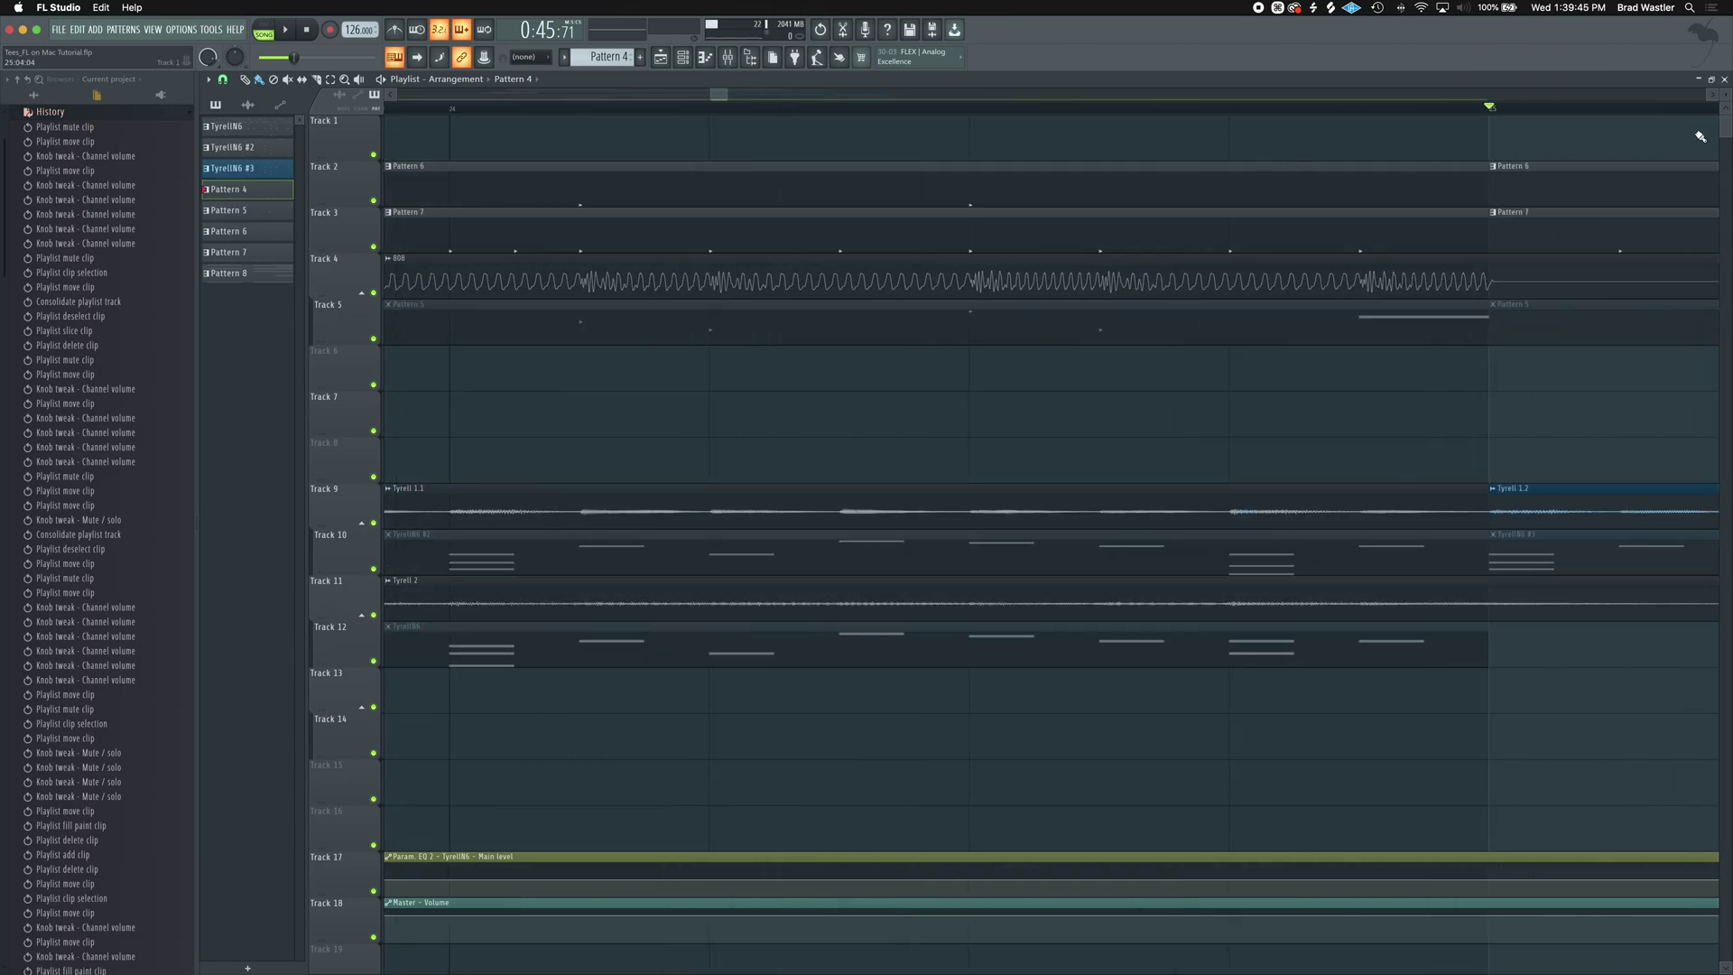
pyautogui.hscroll(4, 721, 100)
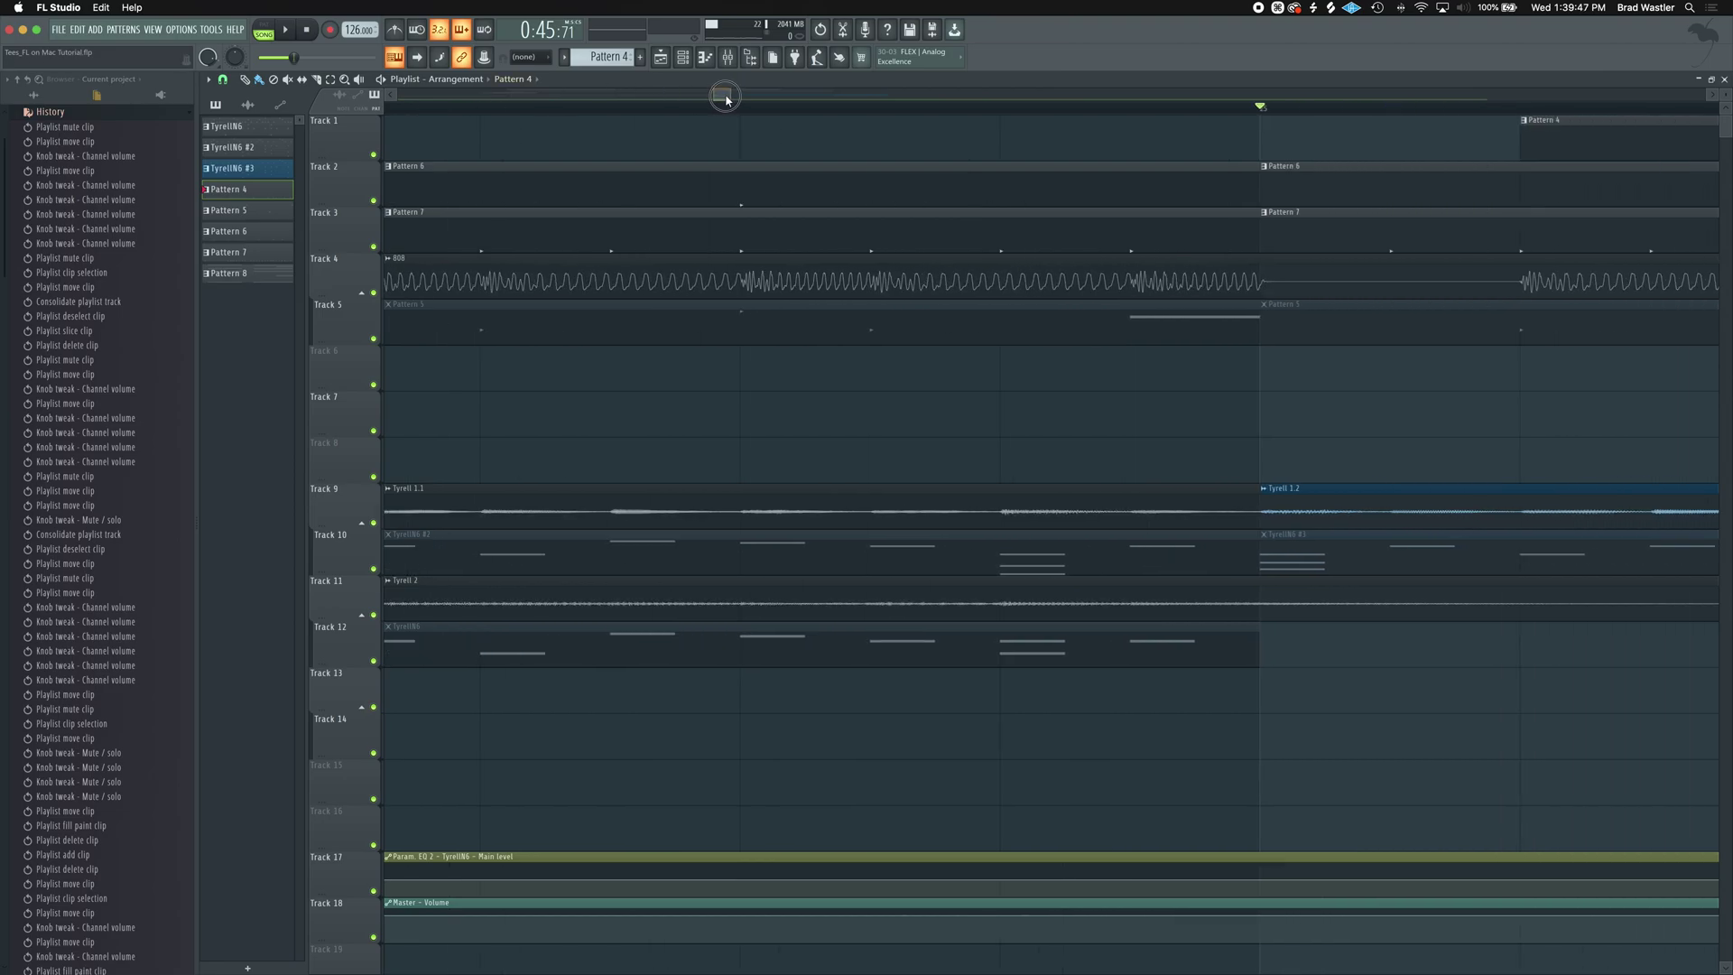
pyautogui.press('alt')
pyautogui.moveTo(1480, 139); pyautogui.dragTo(1260, 139)
pyautogui.scroll(-6, 979, 247)
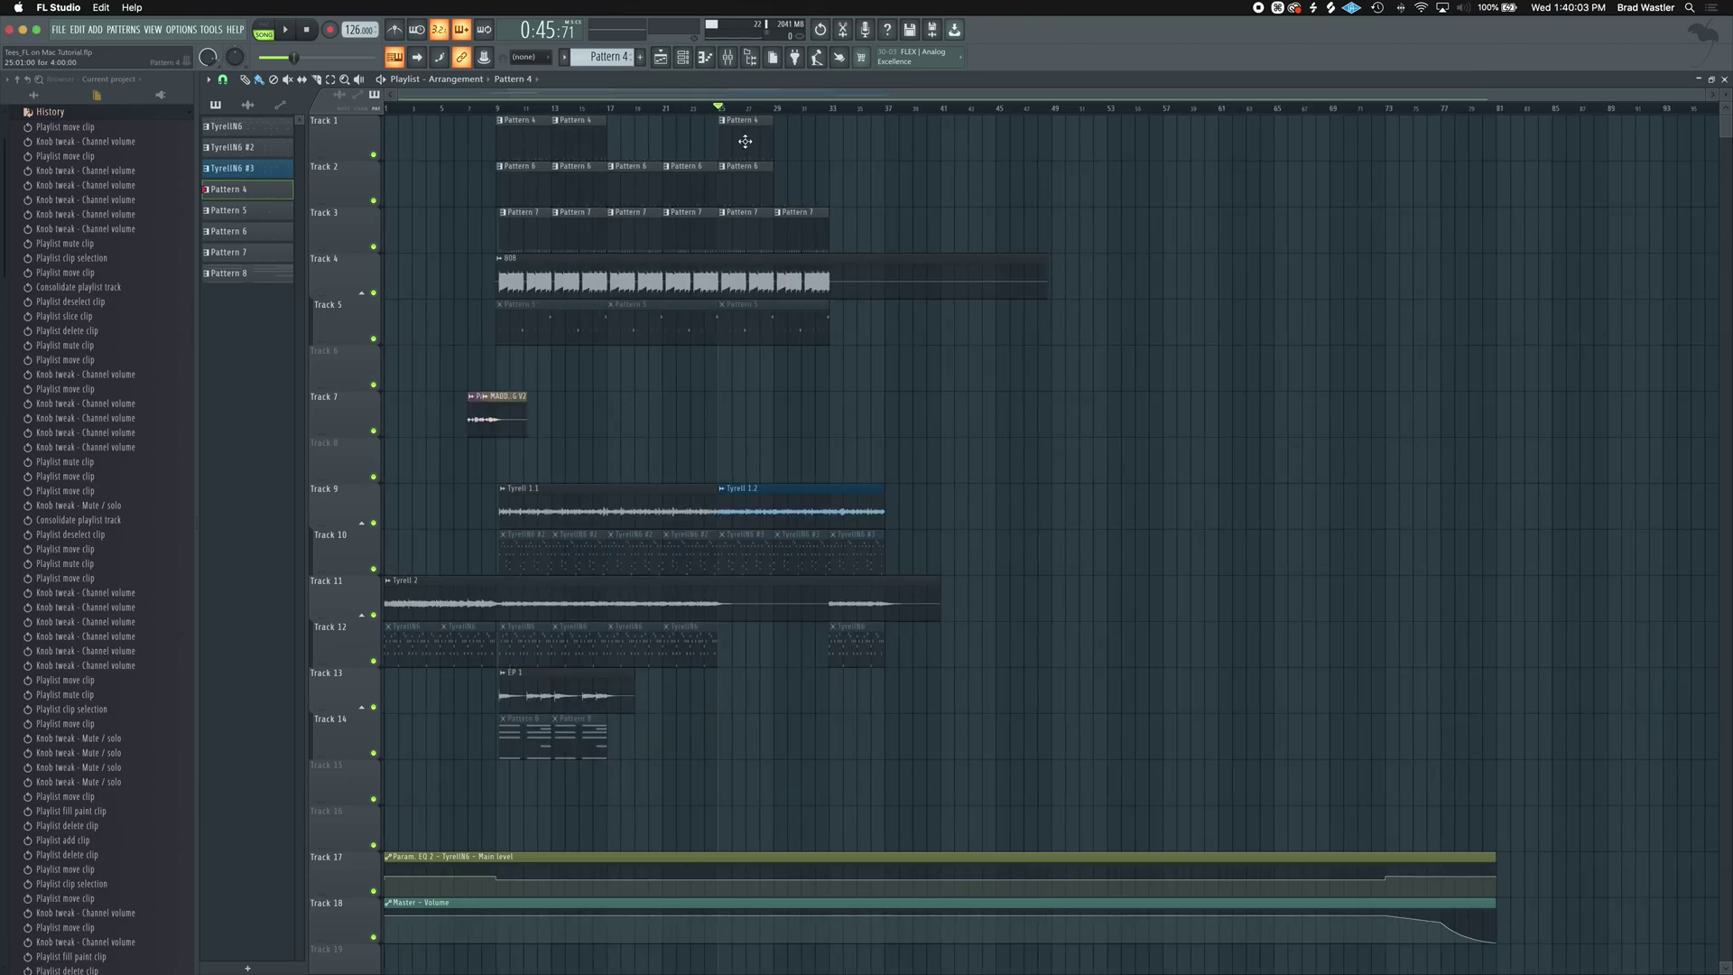
# Clone the Pattern 4 clip from bar 25 to bar 29 on Track 1, and delete the clone.
pyautogui.press('shift')
pyautogui.moveTo(738, 142); pyautogui.dragTo(802, 142)
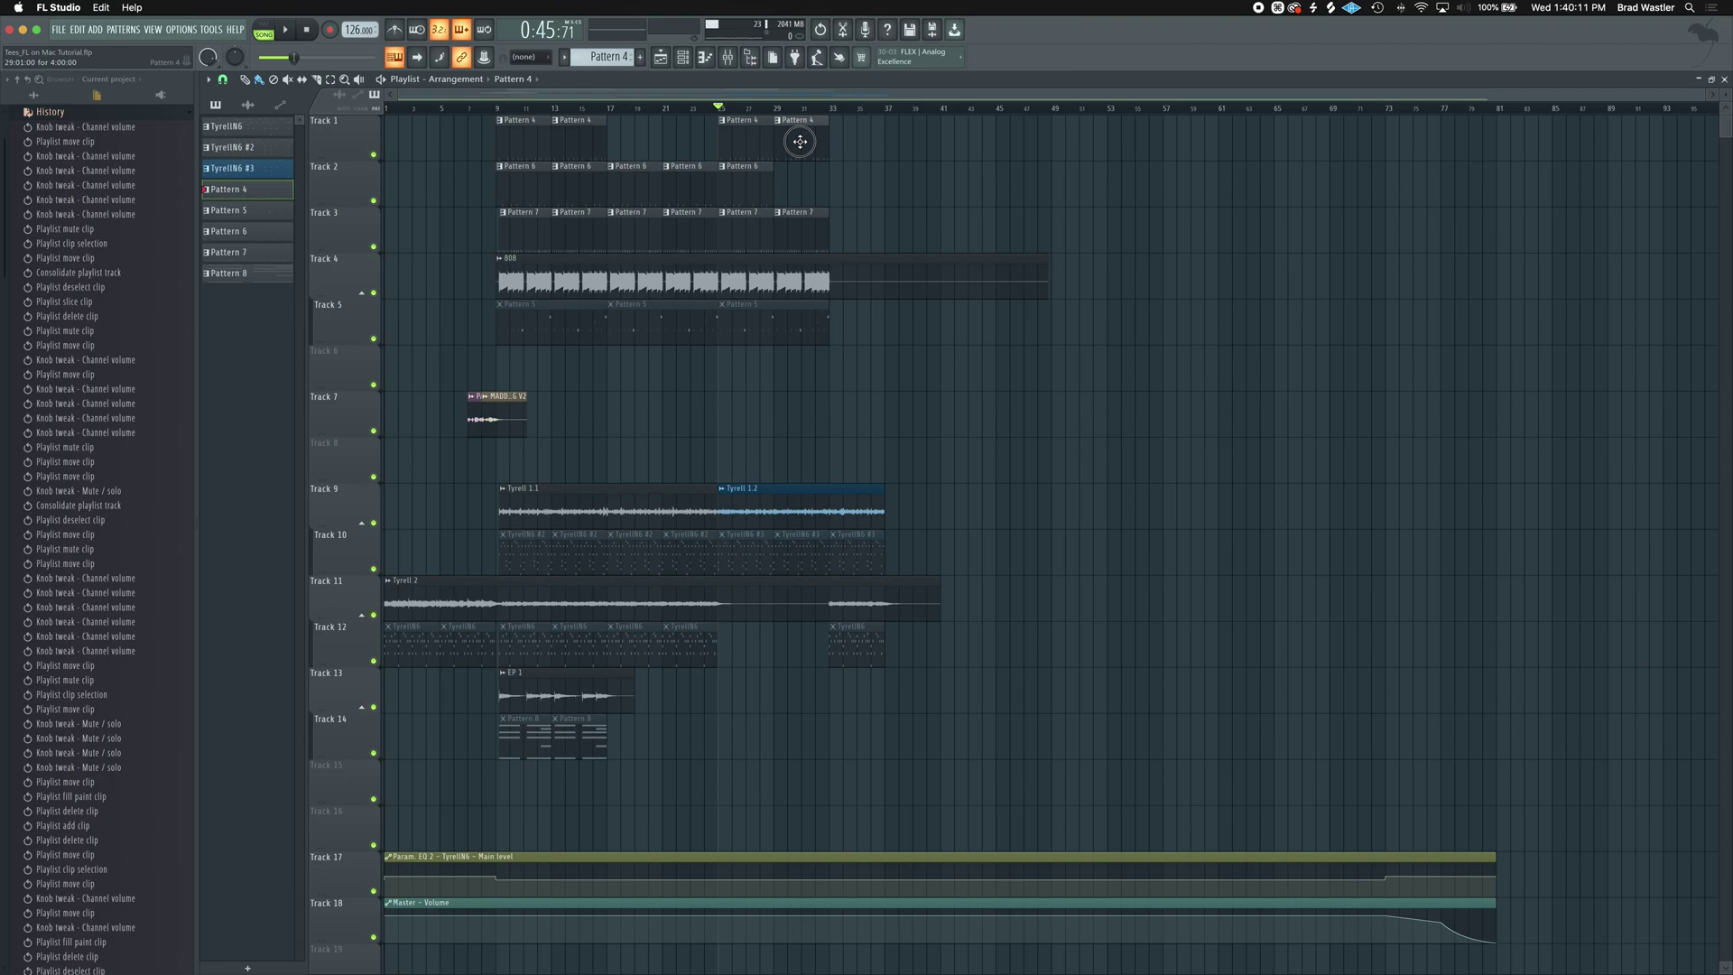
pyautogui.rightClick(803, 143)
# Select the Pattern 4 clip at bar 25 on Track 1, duplicate it directly after itself, and delete the duplicate.
pyautogui.press('super')
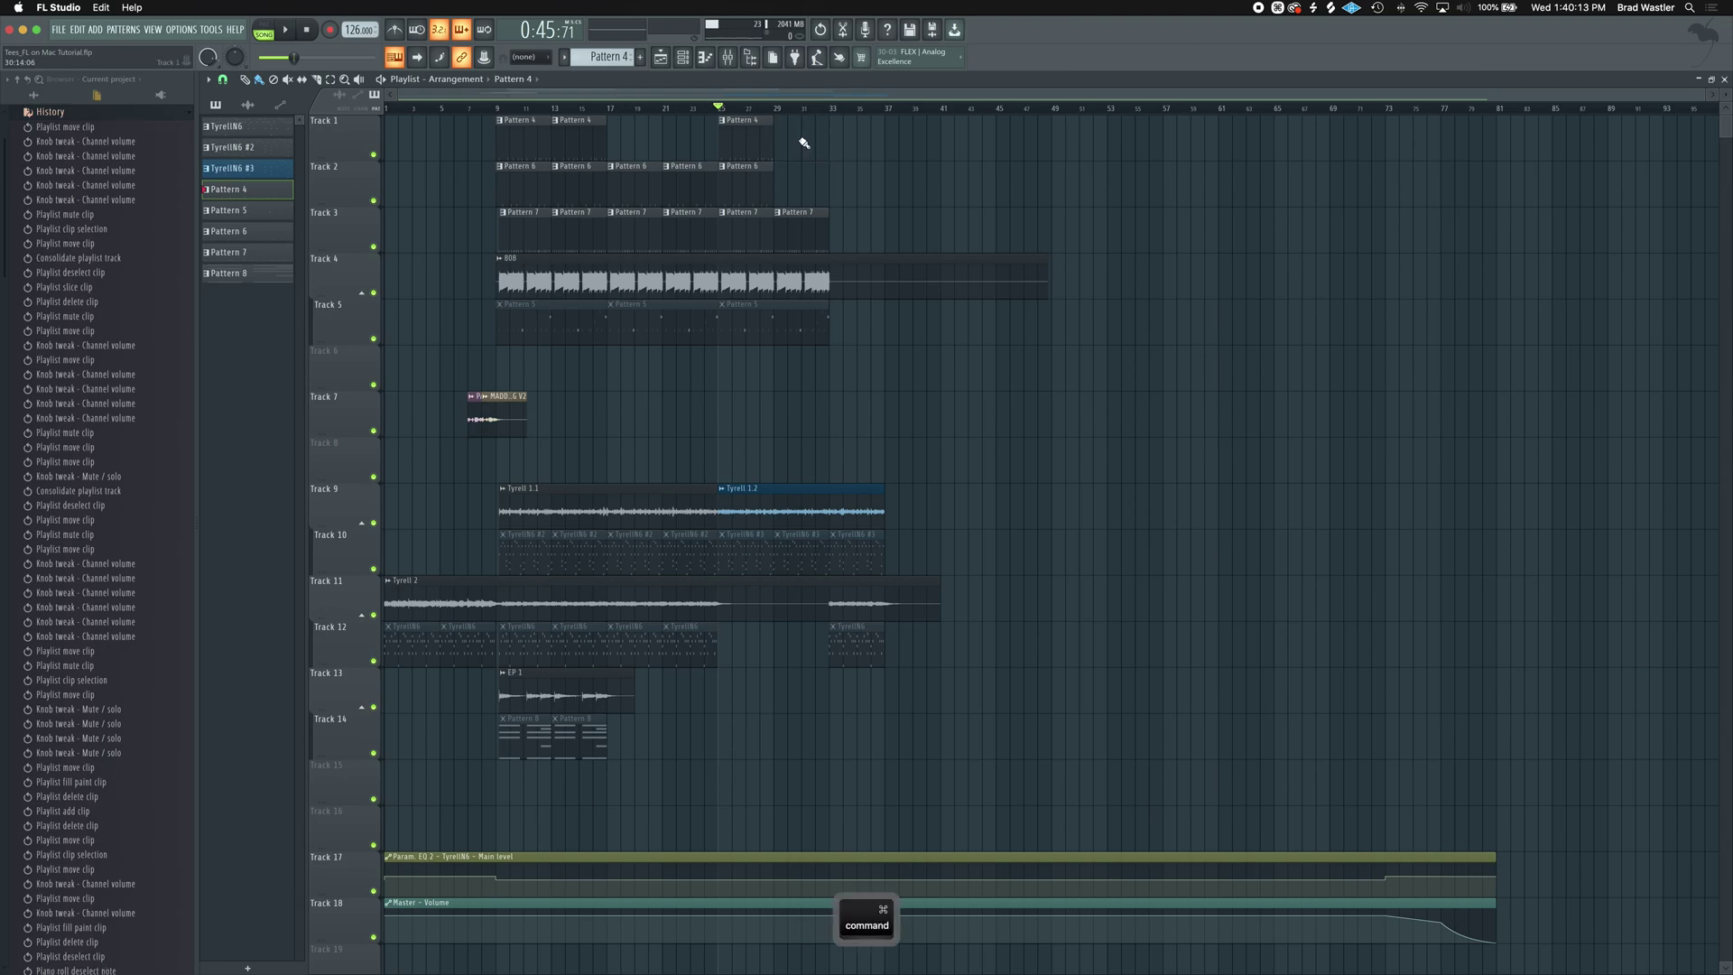
pyautogui.keyDown('super'); pyautogui.click(740, 131); pyautogui.keyUp('super')
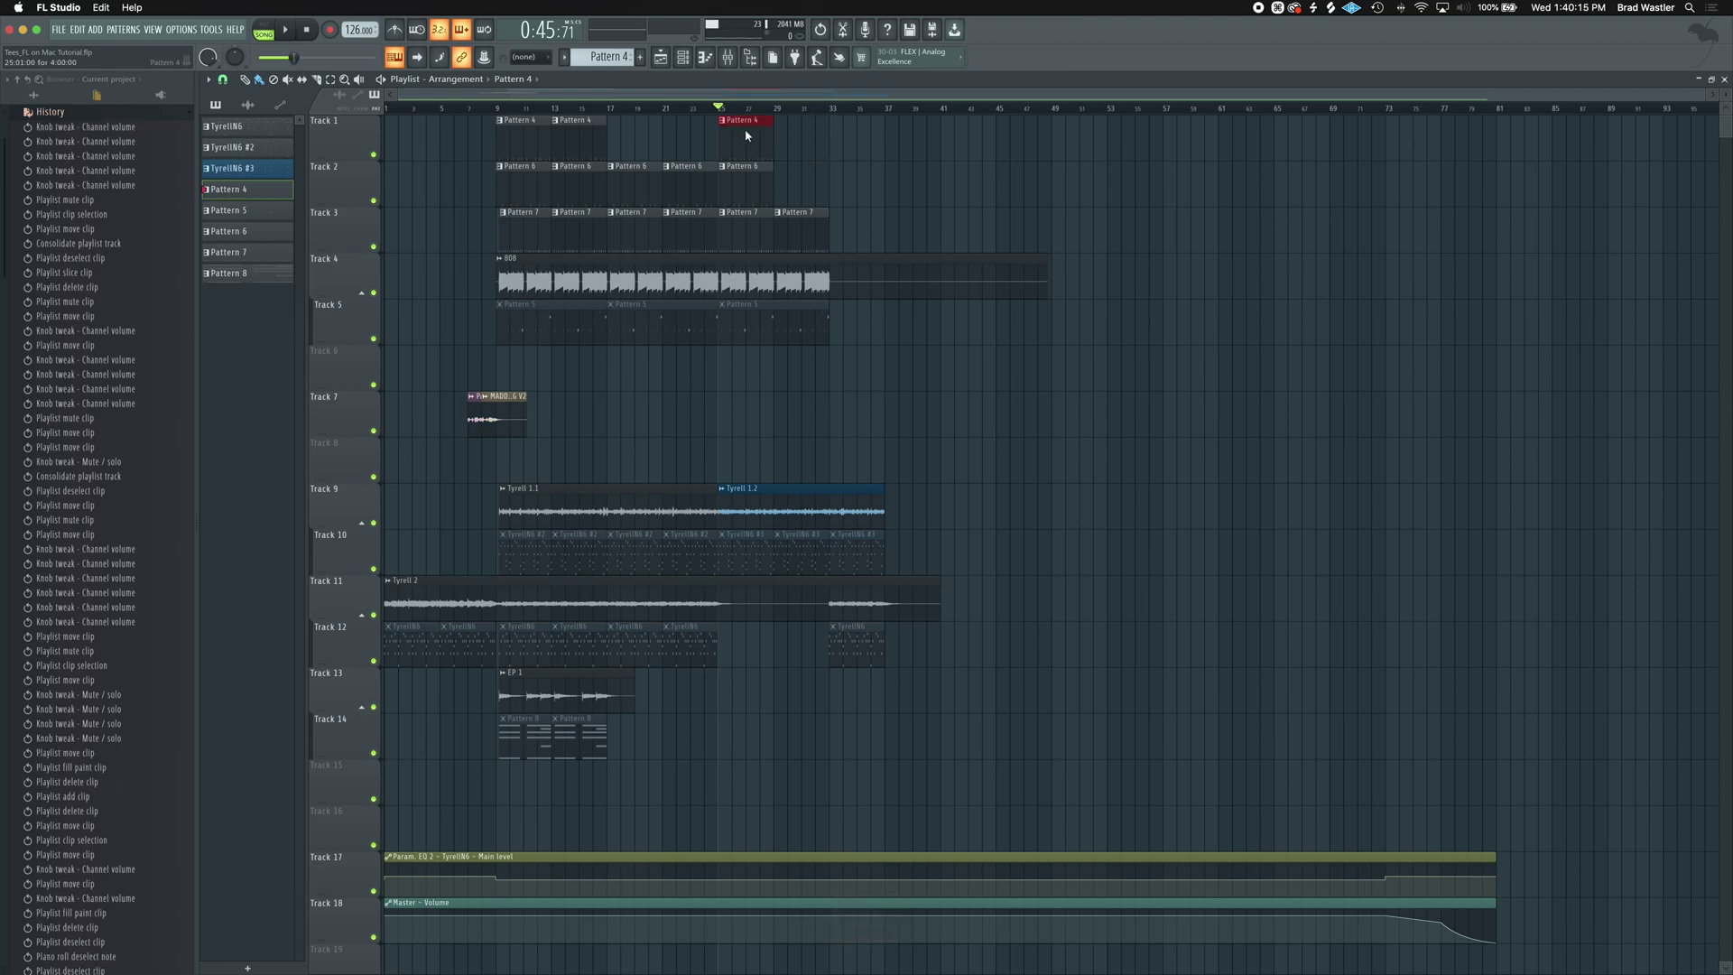
pyautogui.press('super+b')
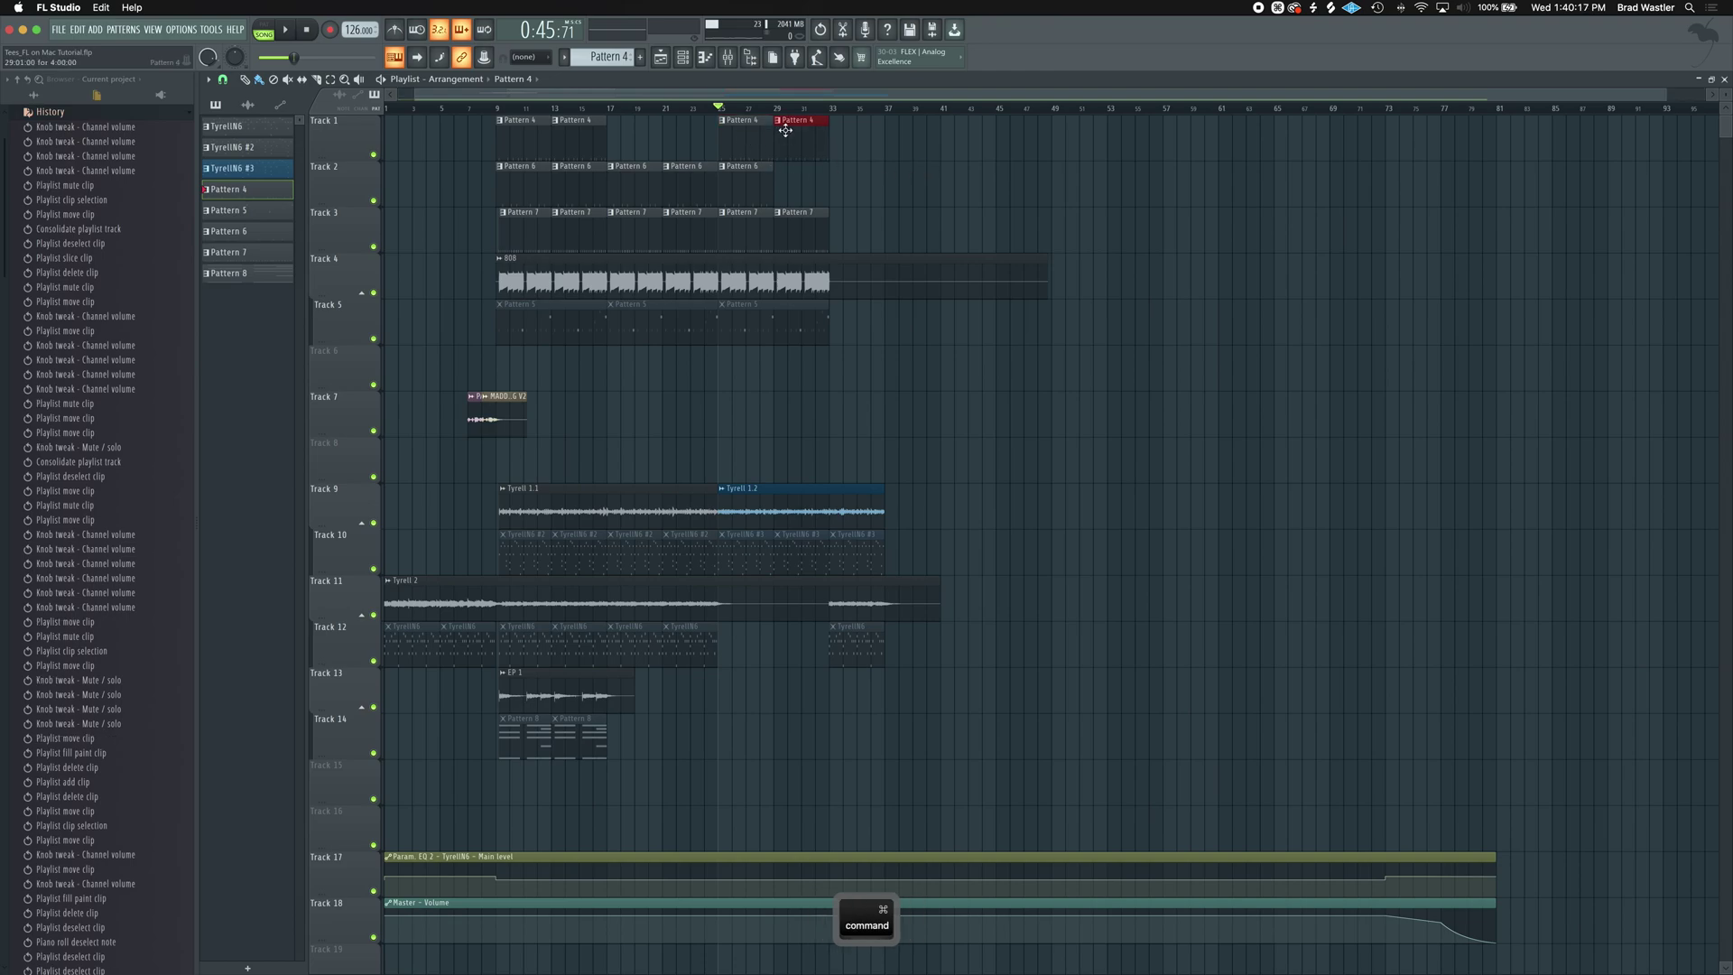
pyautogui.scroll(5, 784, 126)
pyautogui.hscroll(-3, 783, 130)
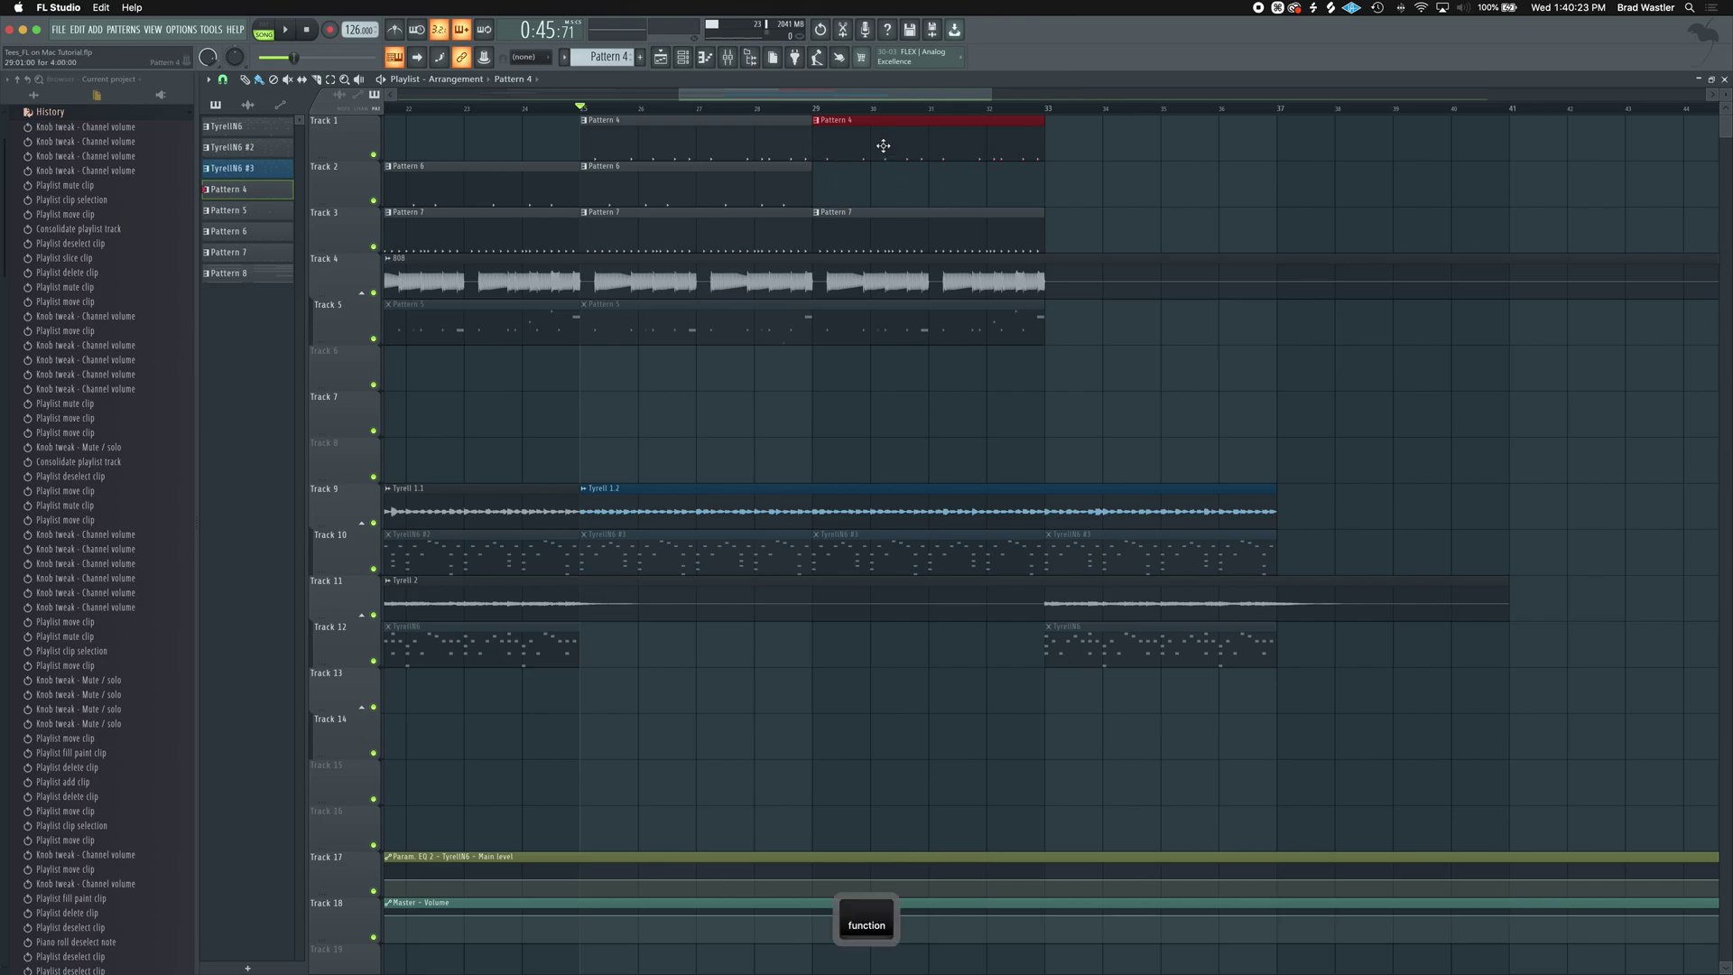
pyautogui.scroll(-5, 975, 271)
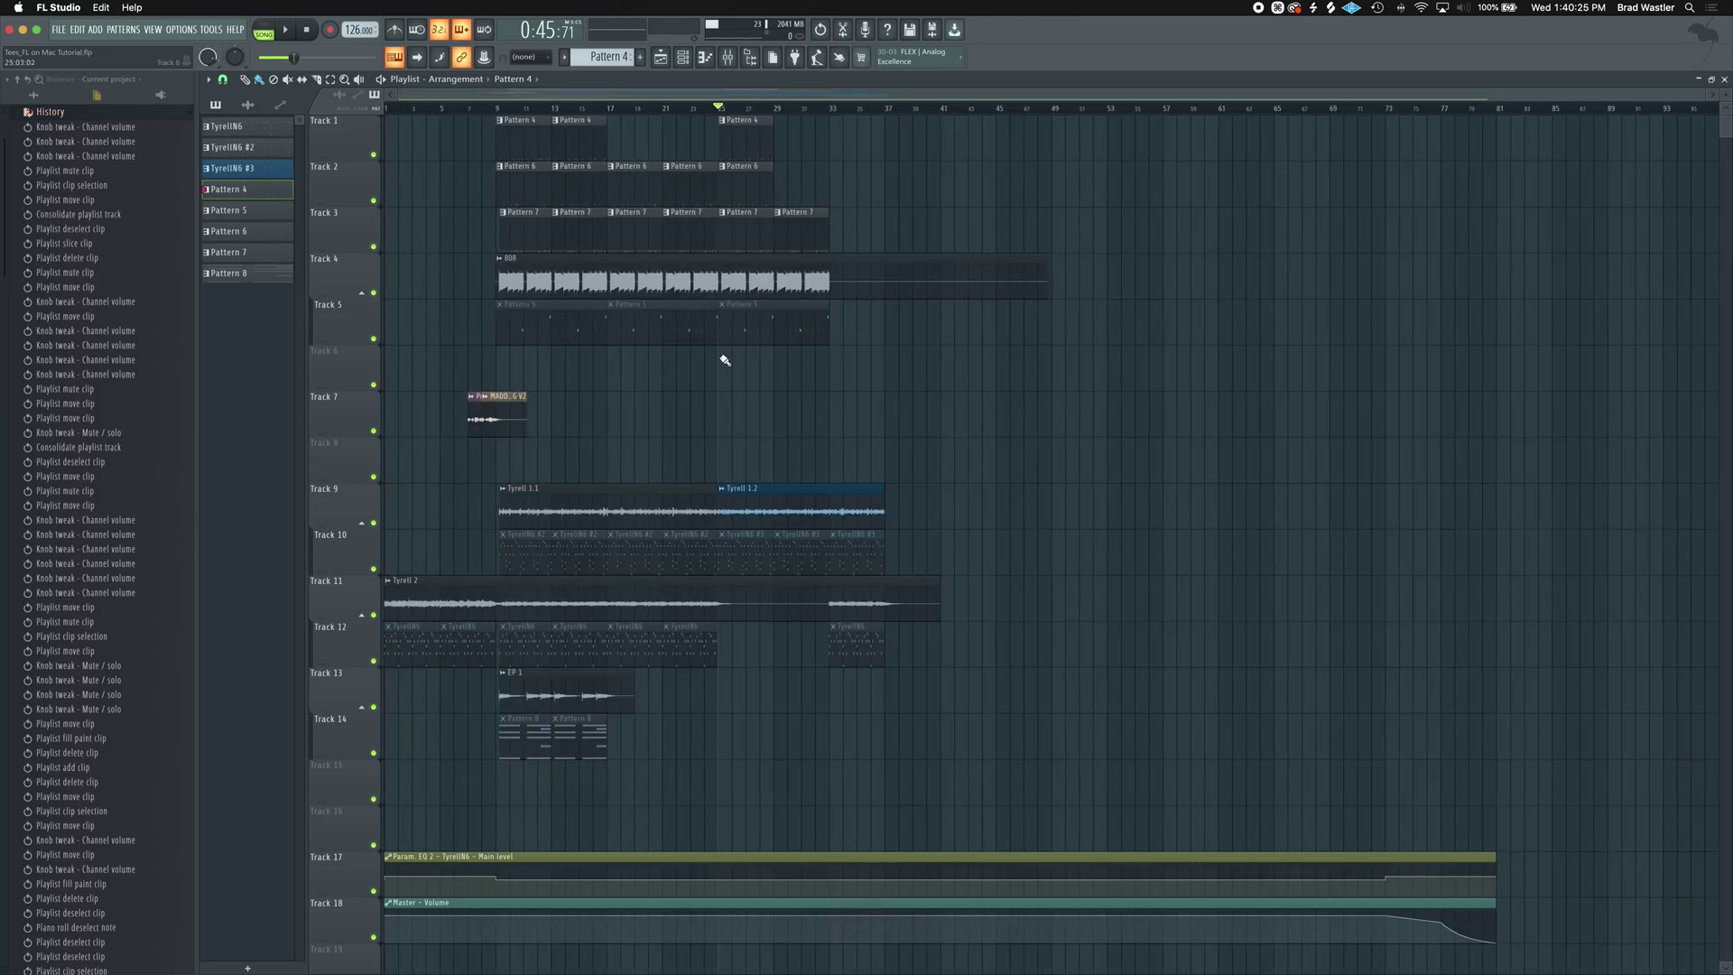
# Slice the 808 clip on Track 4 at bar 33 and delete the silent part after the cut.
pyautogui.scroll(5, 720, 359)
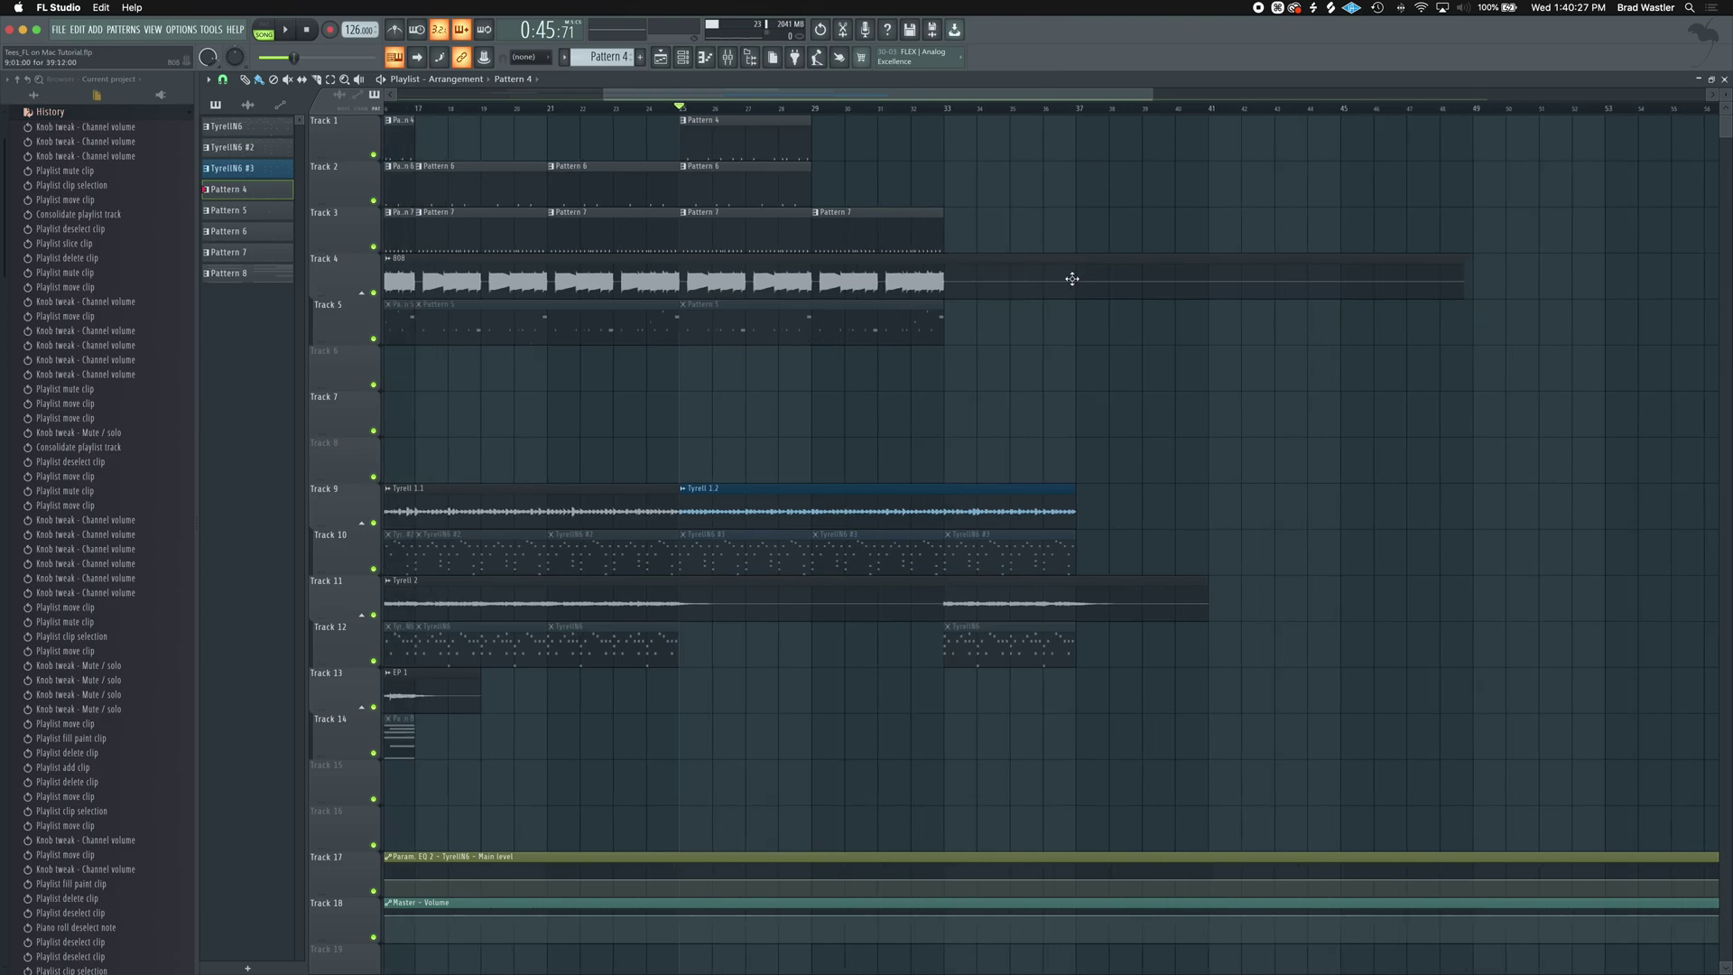
pyautogui.click(317, 79)
pyautogui.click(946, 287)
pyautogui.click(260, 79)
pyautogui.rightClick(1044, 278)
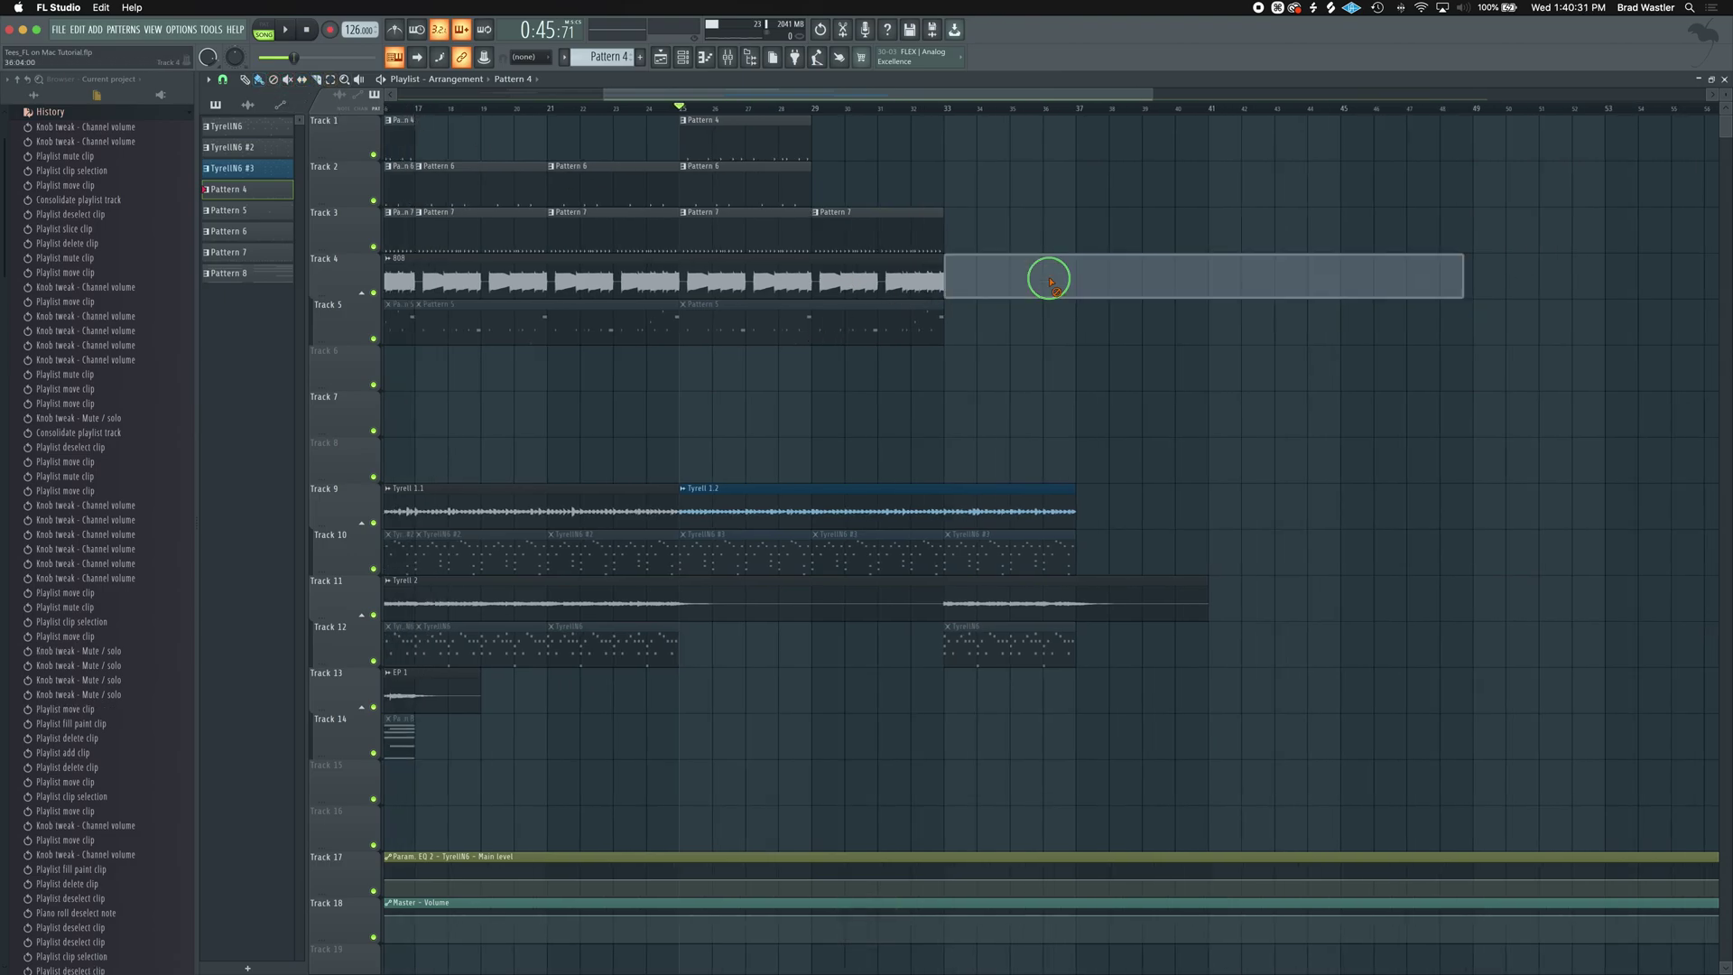
pyautogui.scroll(-5, 1031, 411)
pyautogui.scroll(5, 471, 492)
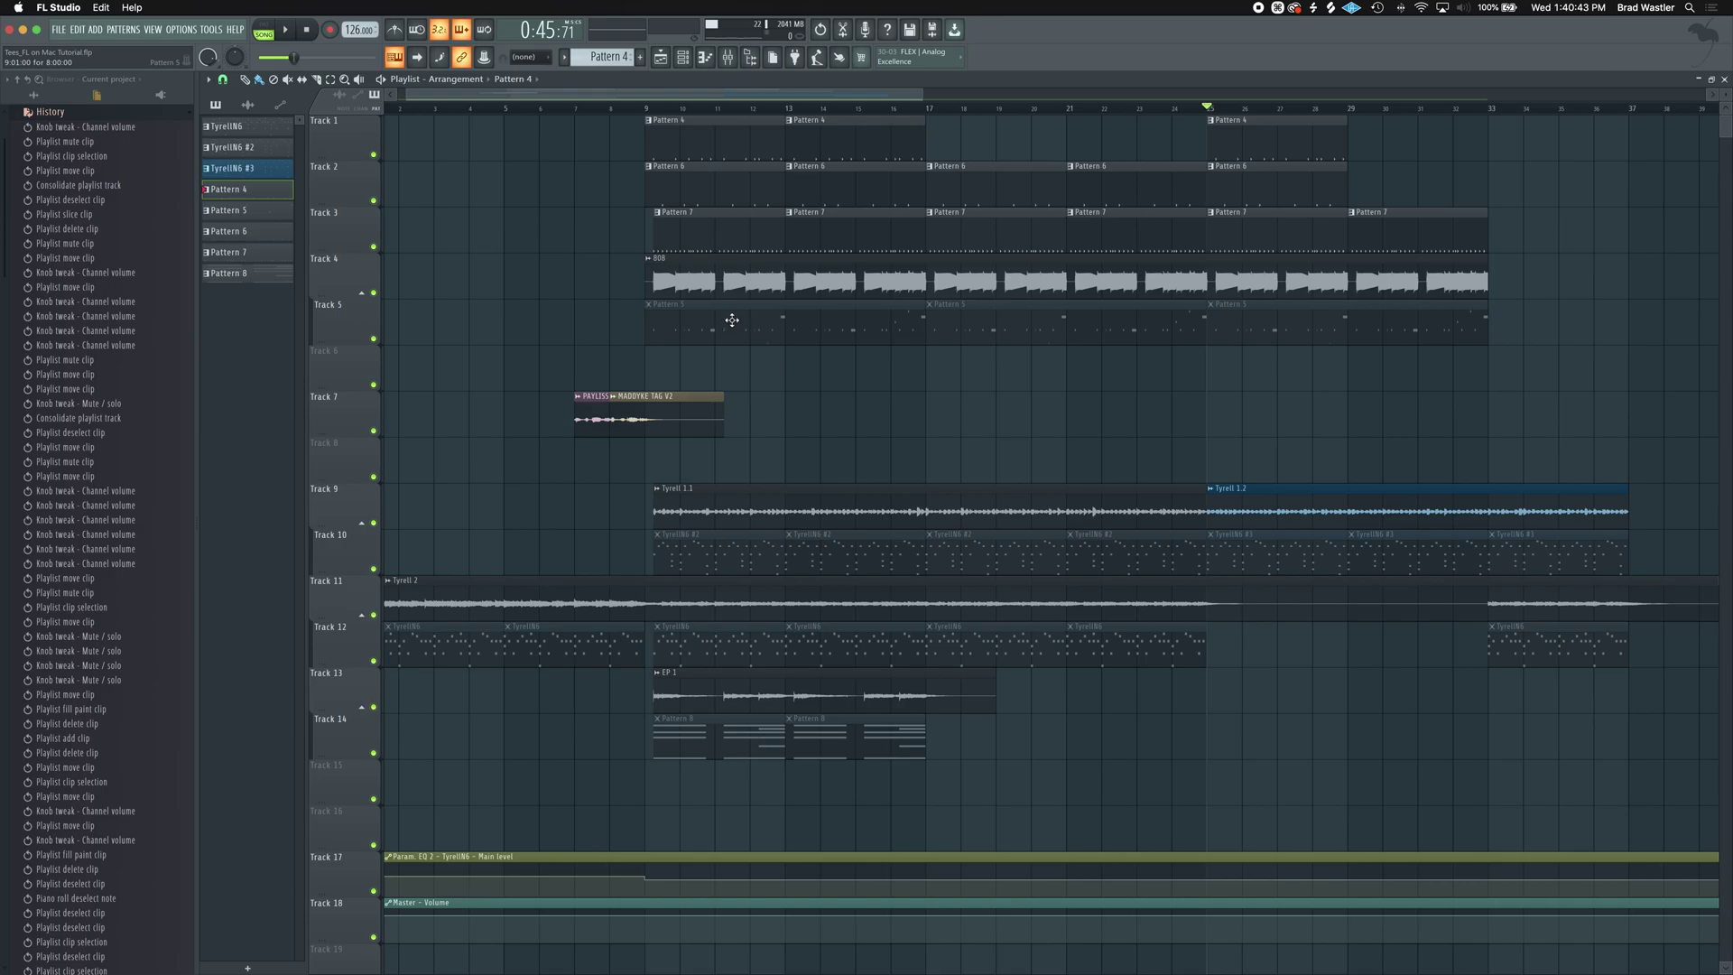
pyautogui.hscroll(5, 917, 337)
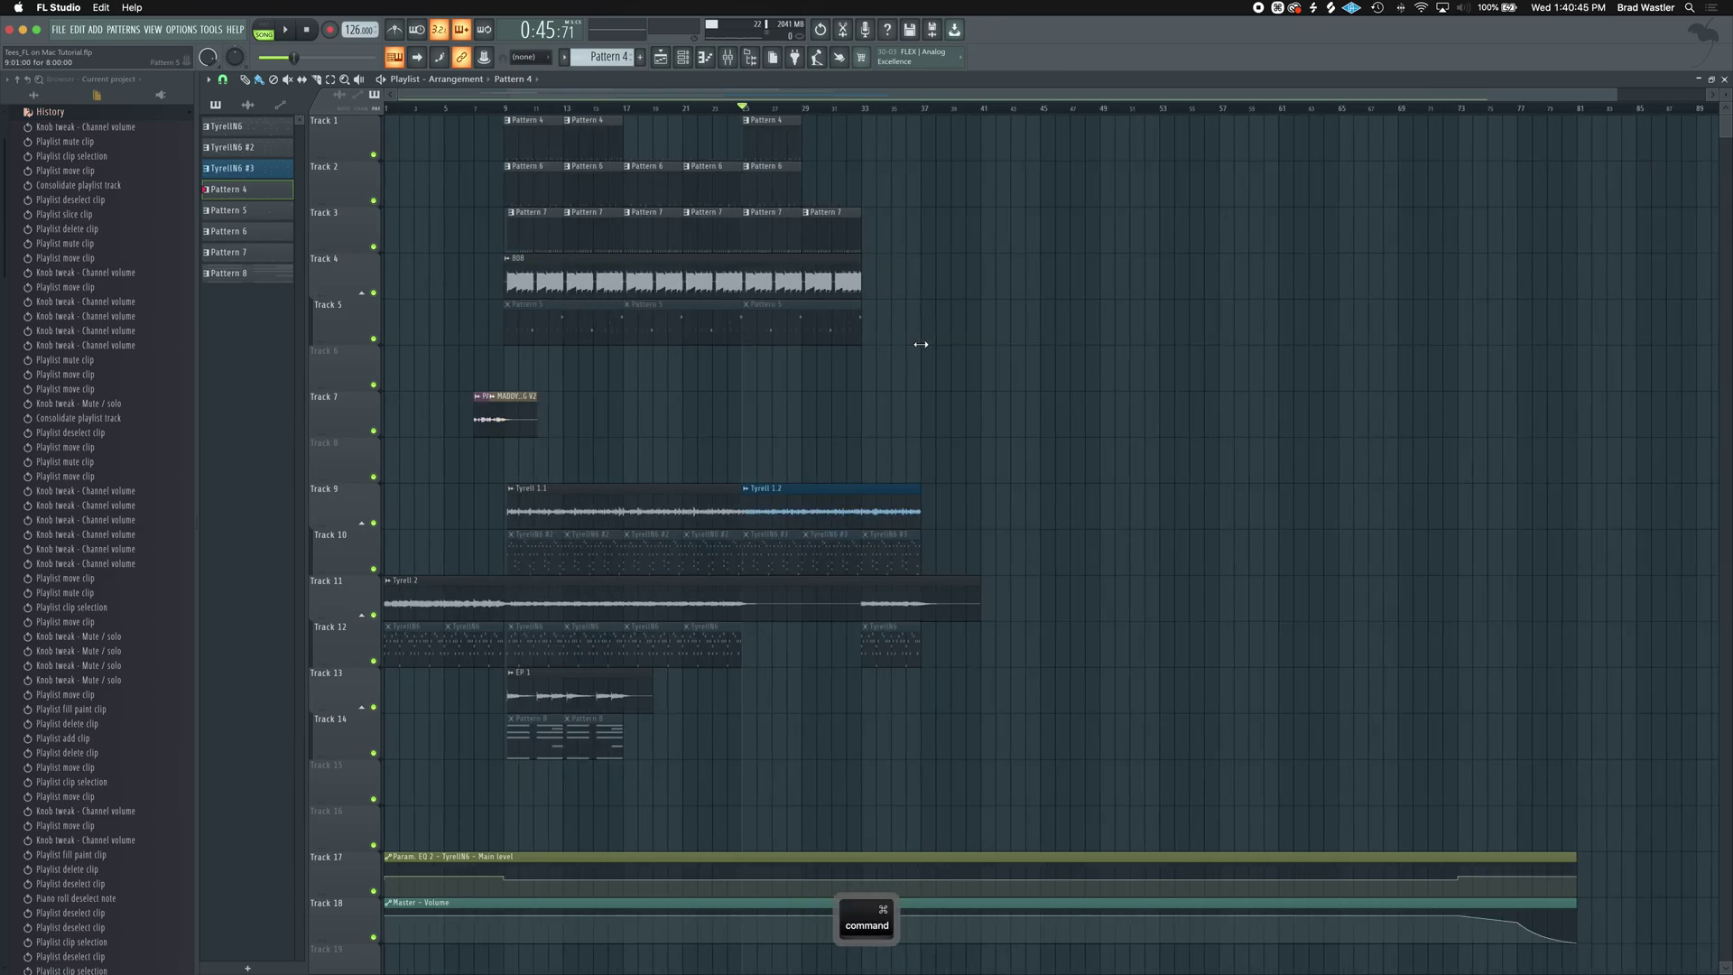
pyautogui.hscroll(5, 907, 326)
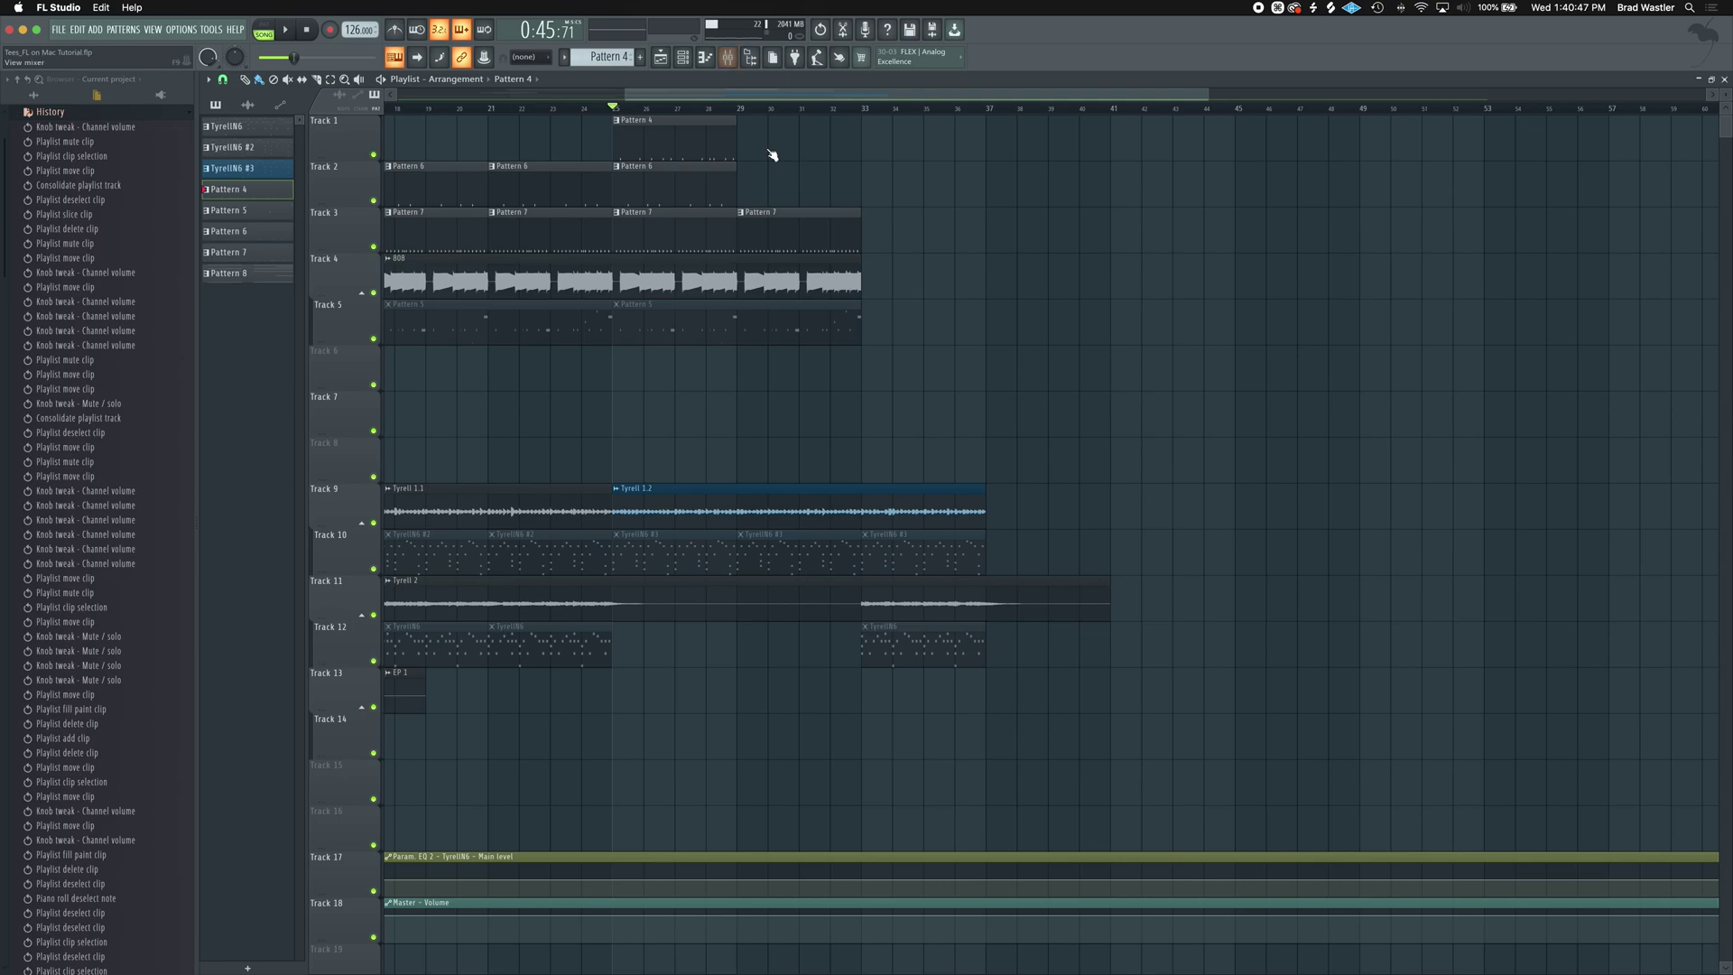
pyautogui.scroll(3, 676, 250)
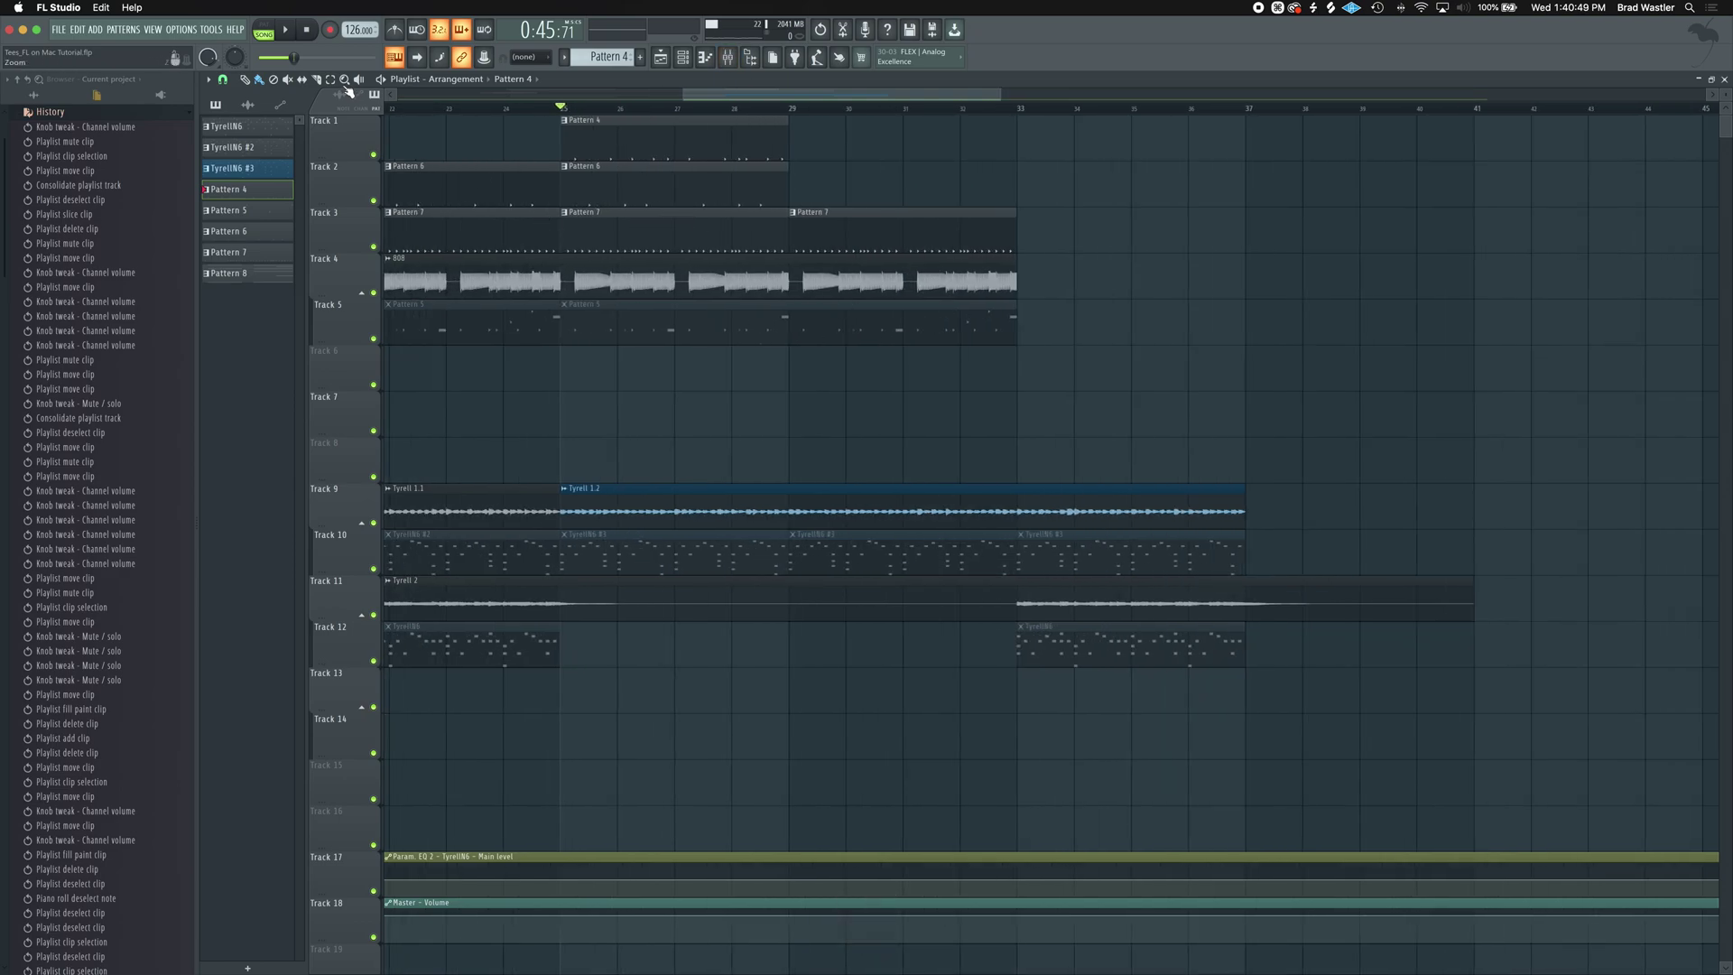
# Slice the 808 clip on Track 4 at bar 25, and return to the Paint tool.
pyautogui.press('shift')
pyautogui.keyDown('shift'); pyautogui.click(566, 287); pyautogui.keyUp('shift')
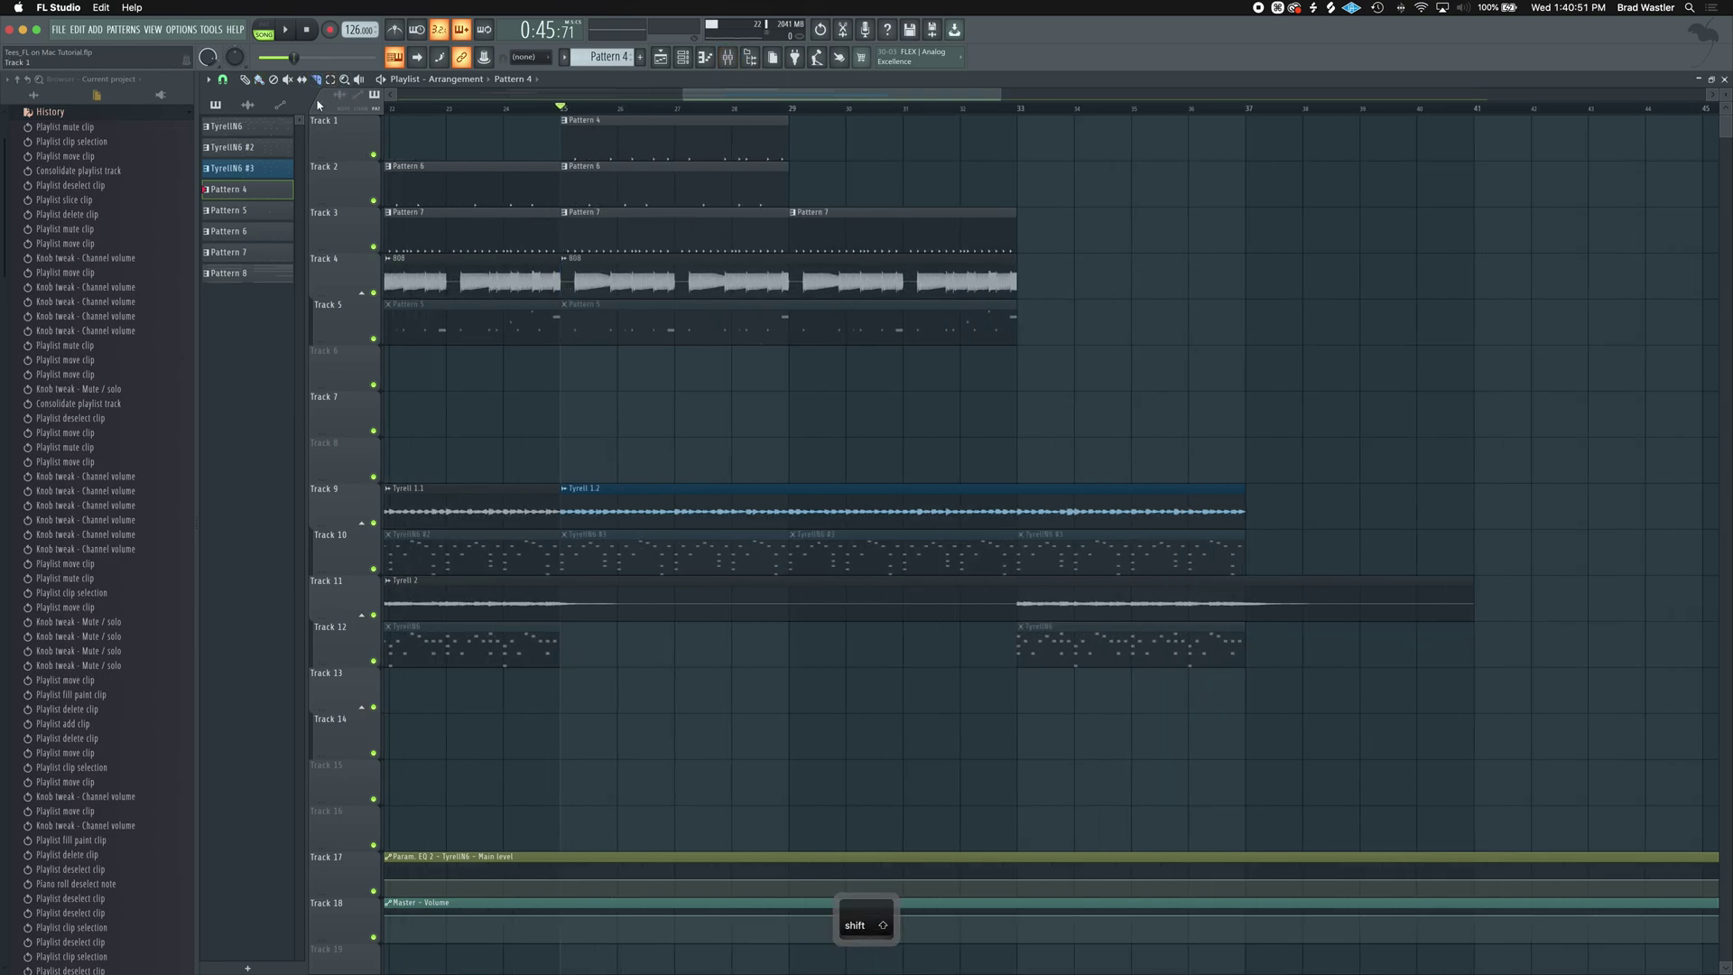
pyautogui.click(259, 80)
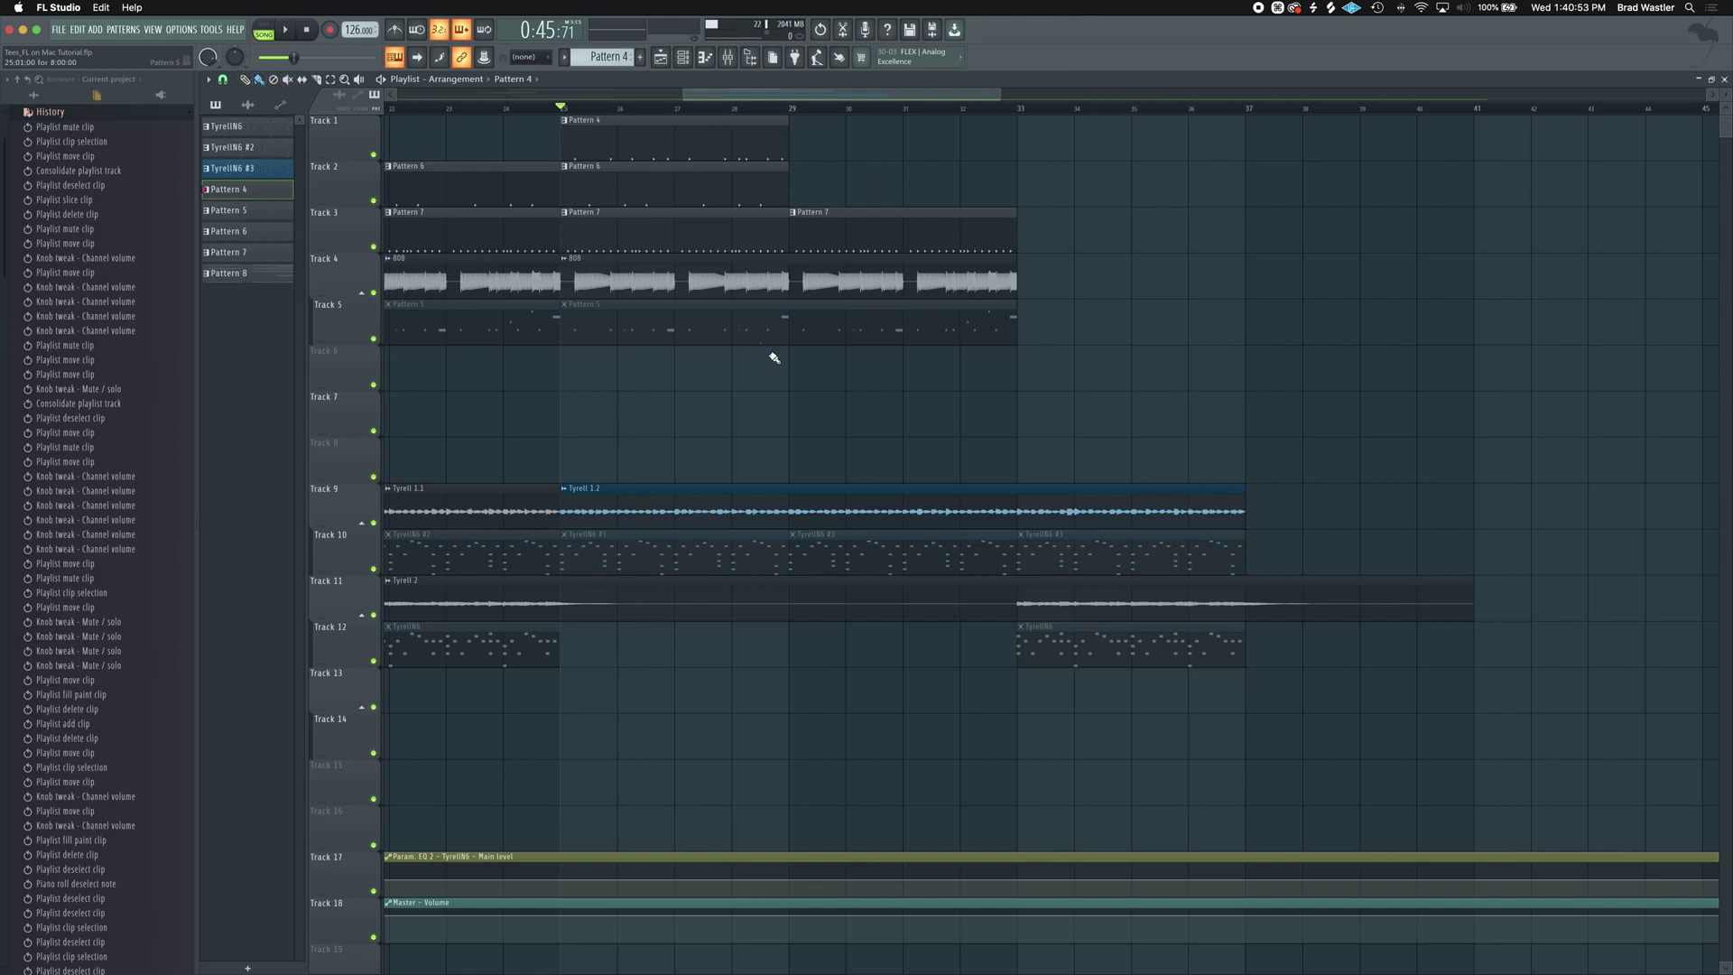
# Select the clips on Tracks 1 to 5 from bar 25 onward, clone them to bar 33, and delete the clones.
pyautogui.press('super')
pyautogui.moveTo(1359, 437); pyautogui.dragTo(625, 137)
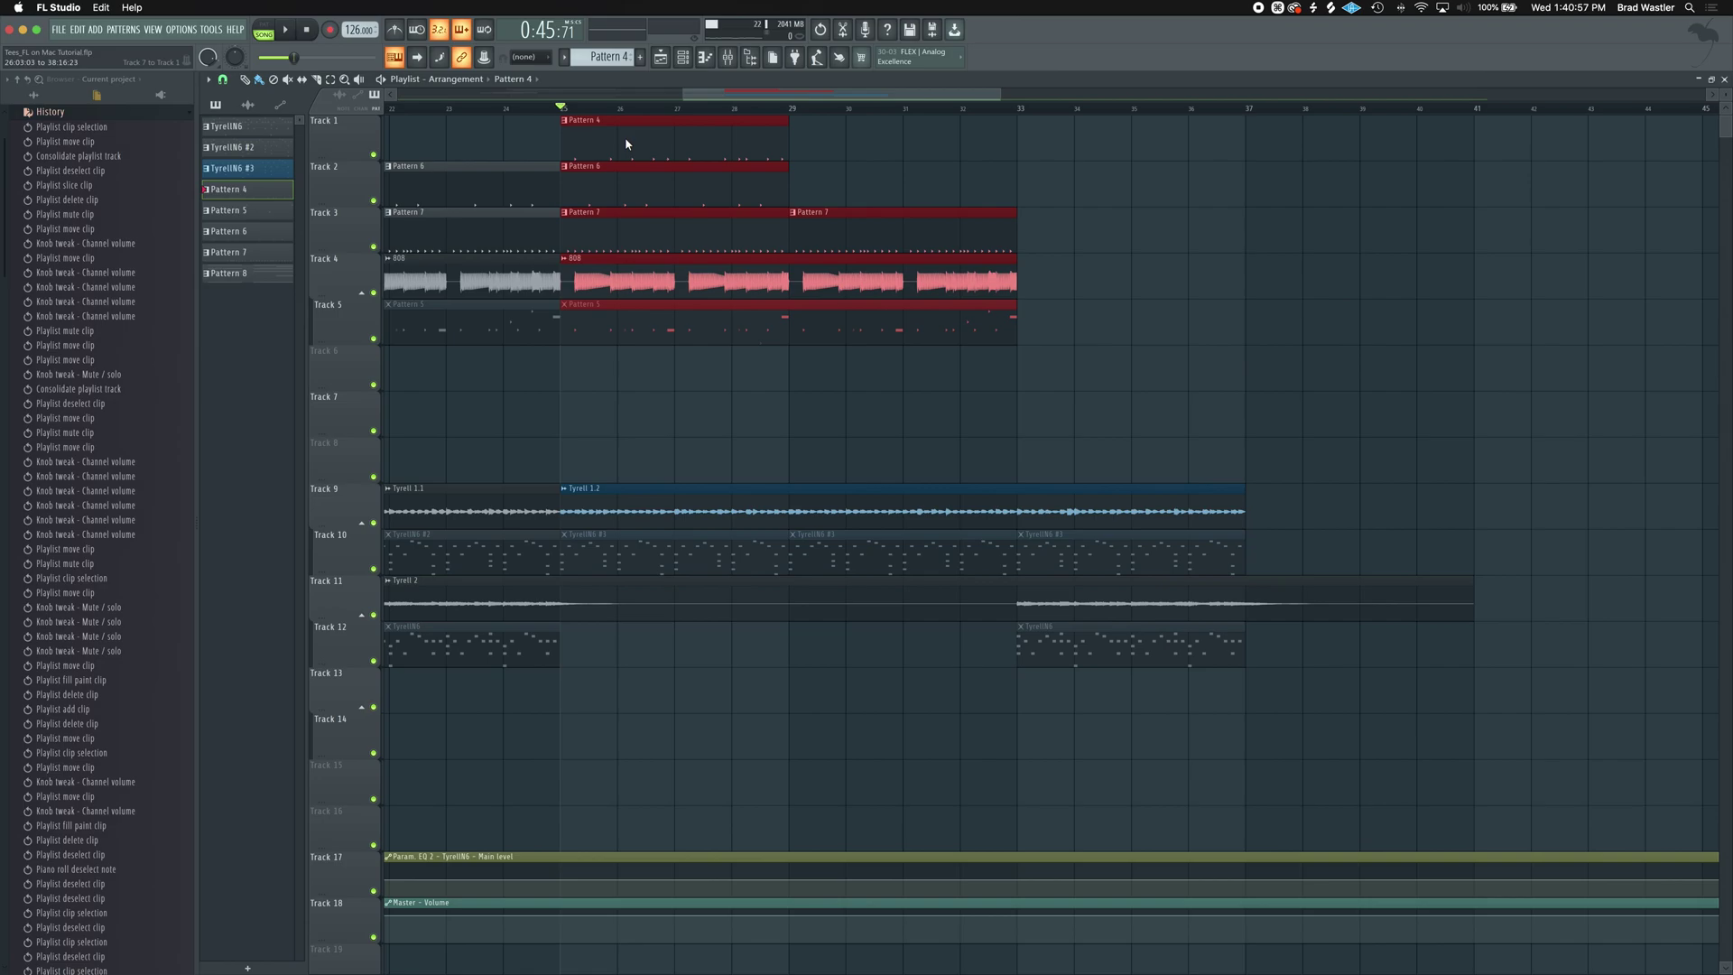
pyautogui.press('shift')
pyautogui.moveTo(605, 139); pyautogui.dragTo(1056, 147)
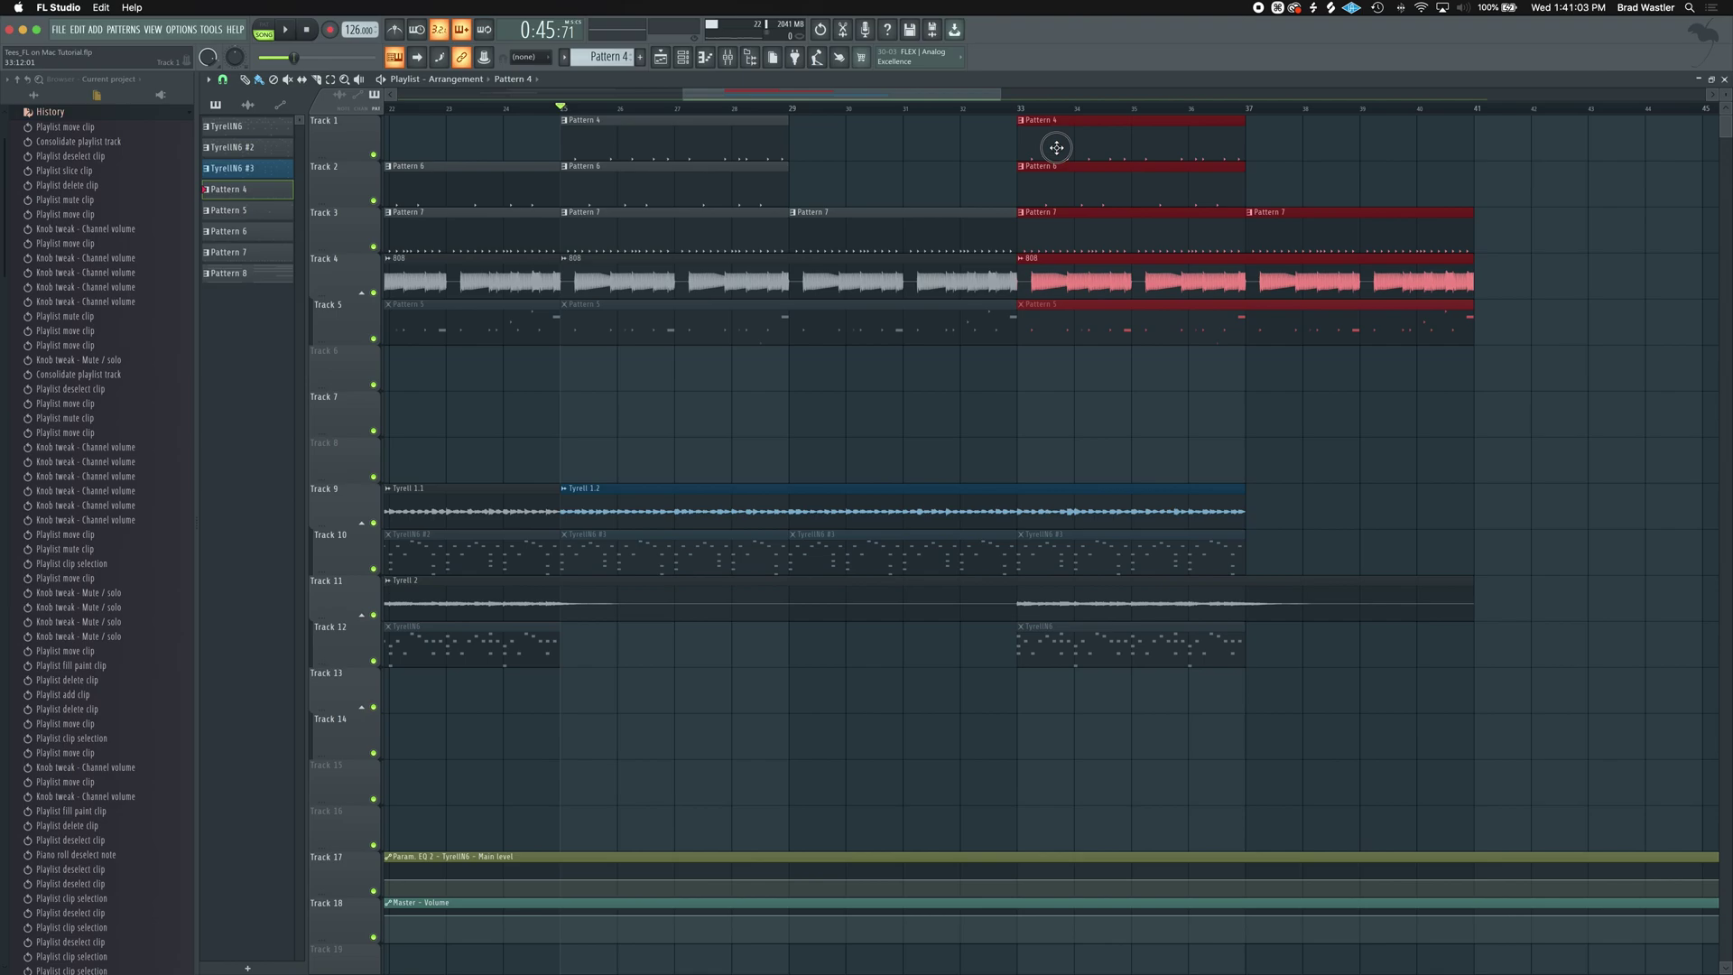
pyautogui.moveTo(1056, 147); pyautogui.dragTo(1056, 147)
pyautogui.press('Delete')
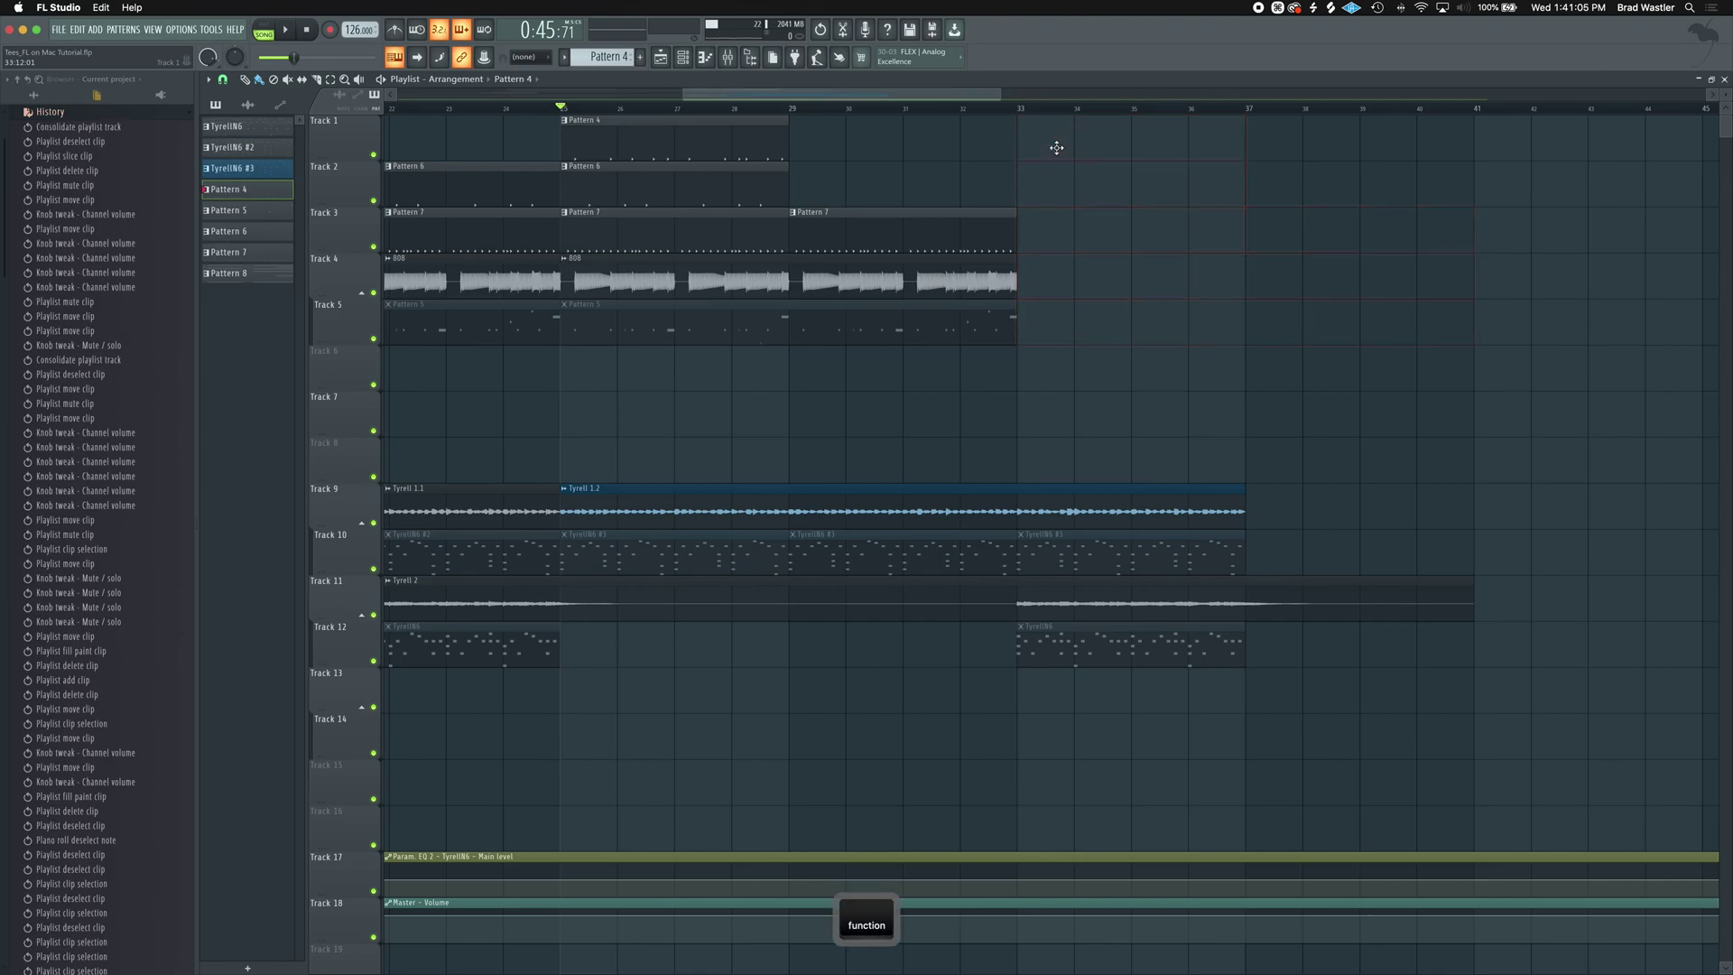
# Reselect the bar 25 clips on Tracks 1 to 5, duplicate them directly after themselves, and delete the duplicates.
pyautogui.moveTo(1122, 386); pyautogui.dragTo(681, 144)
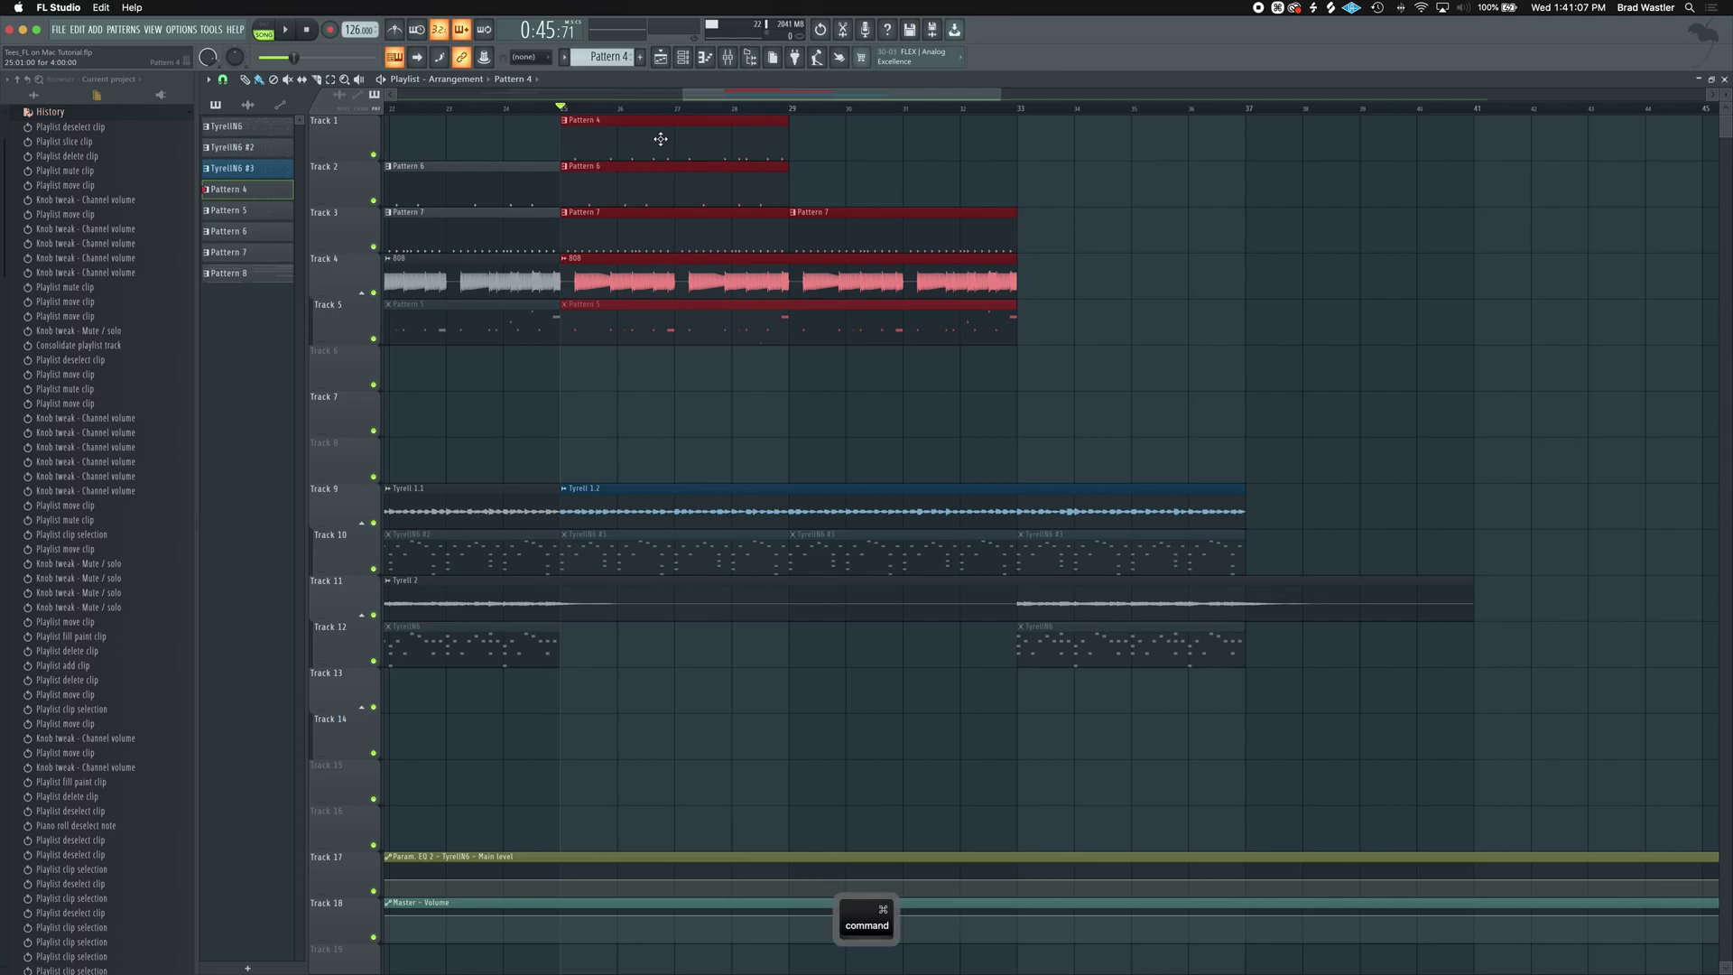
pyautogui.press('super+b')
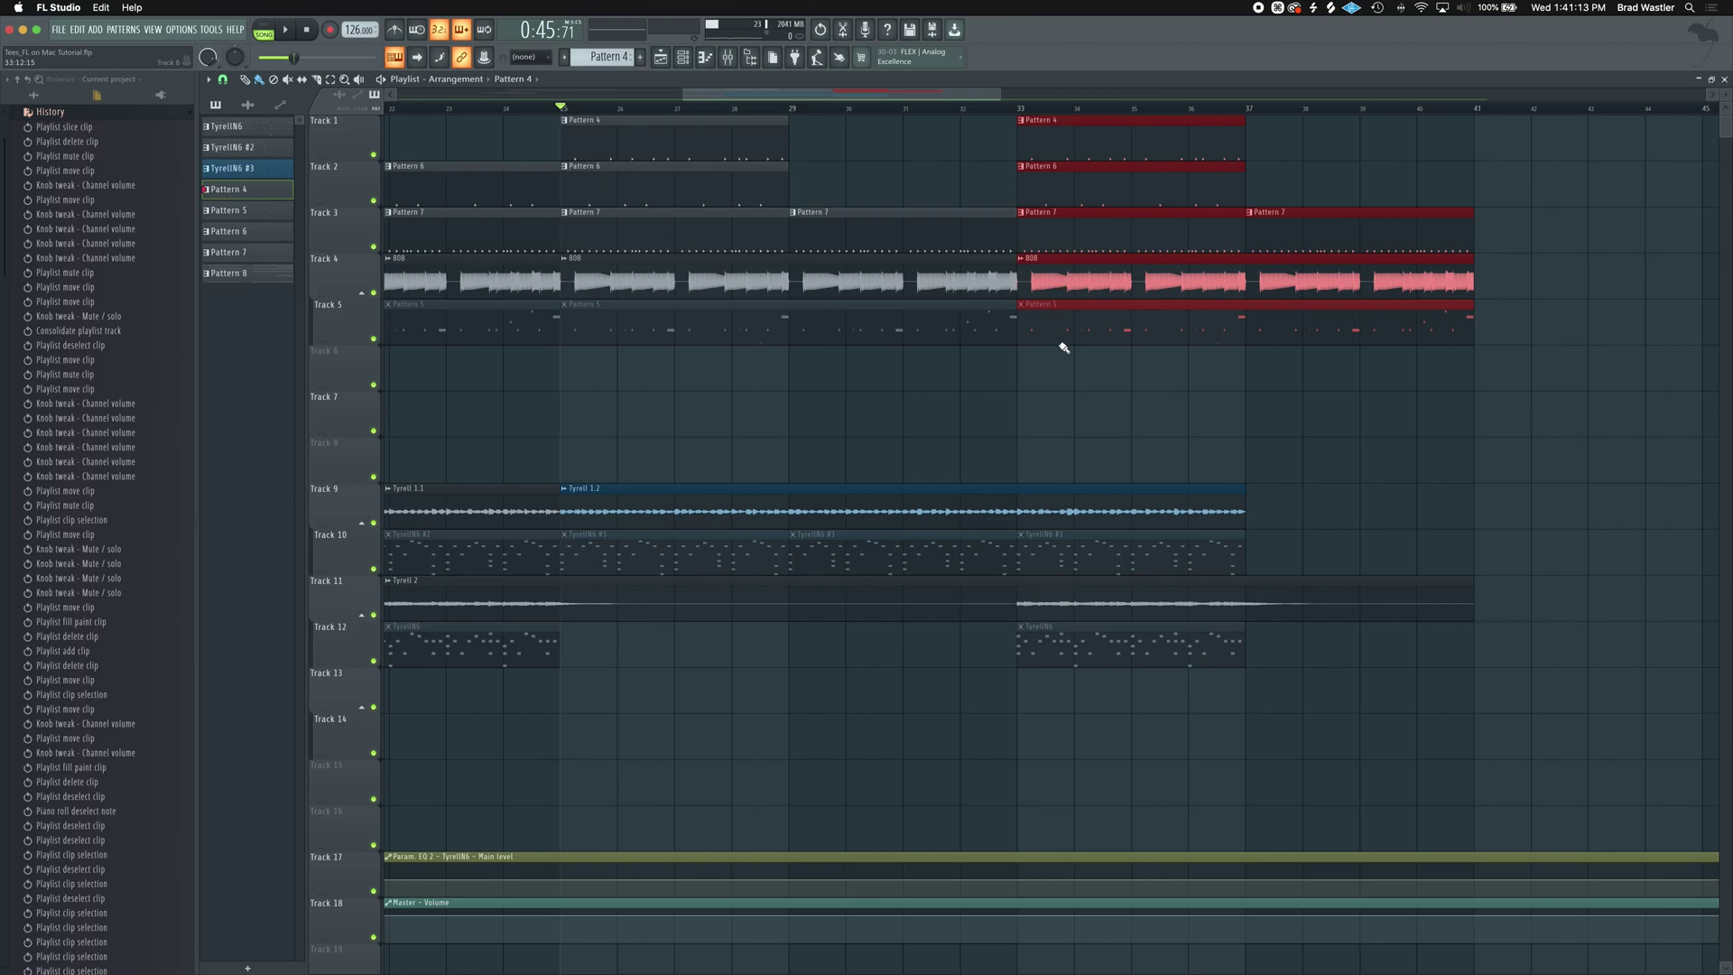
pyautogui.press('Delete')
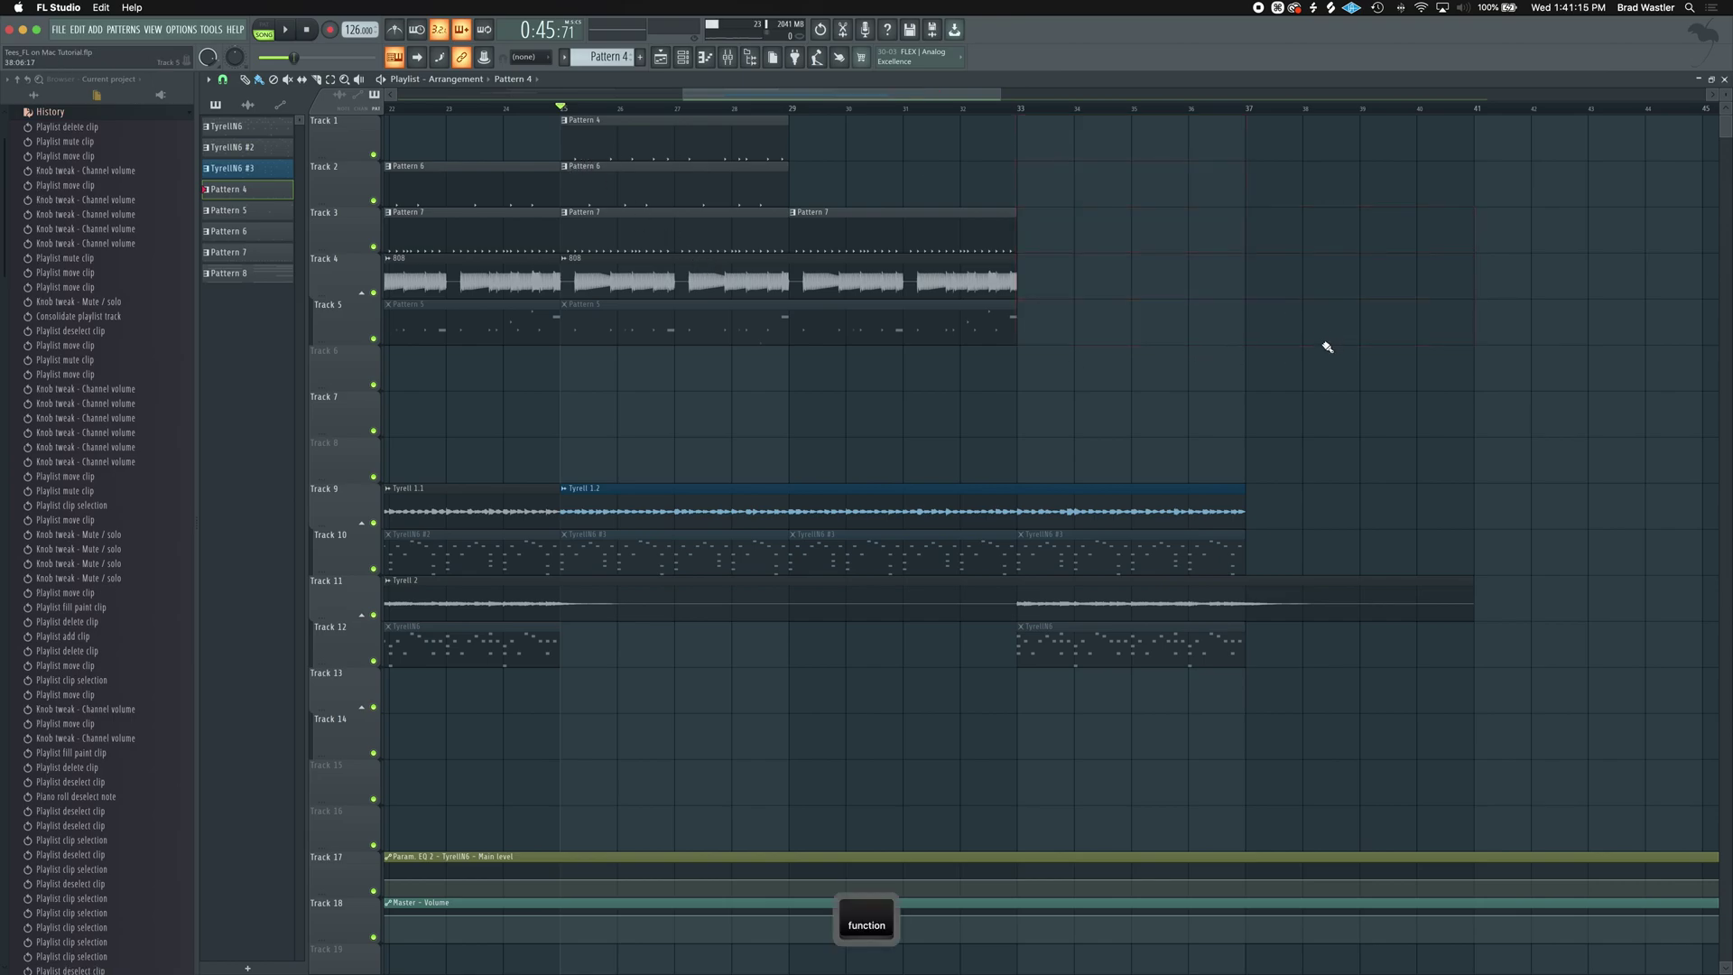
# With the Paint tool, paint a row of Pattern 4 clips on Track 1 from bar 29 to about bar 41, and erase the row.
pyautogui.keyDown('super'); pyautogui.scroll(-3, 1212, 351); pyautogui.keyUp('super')
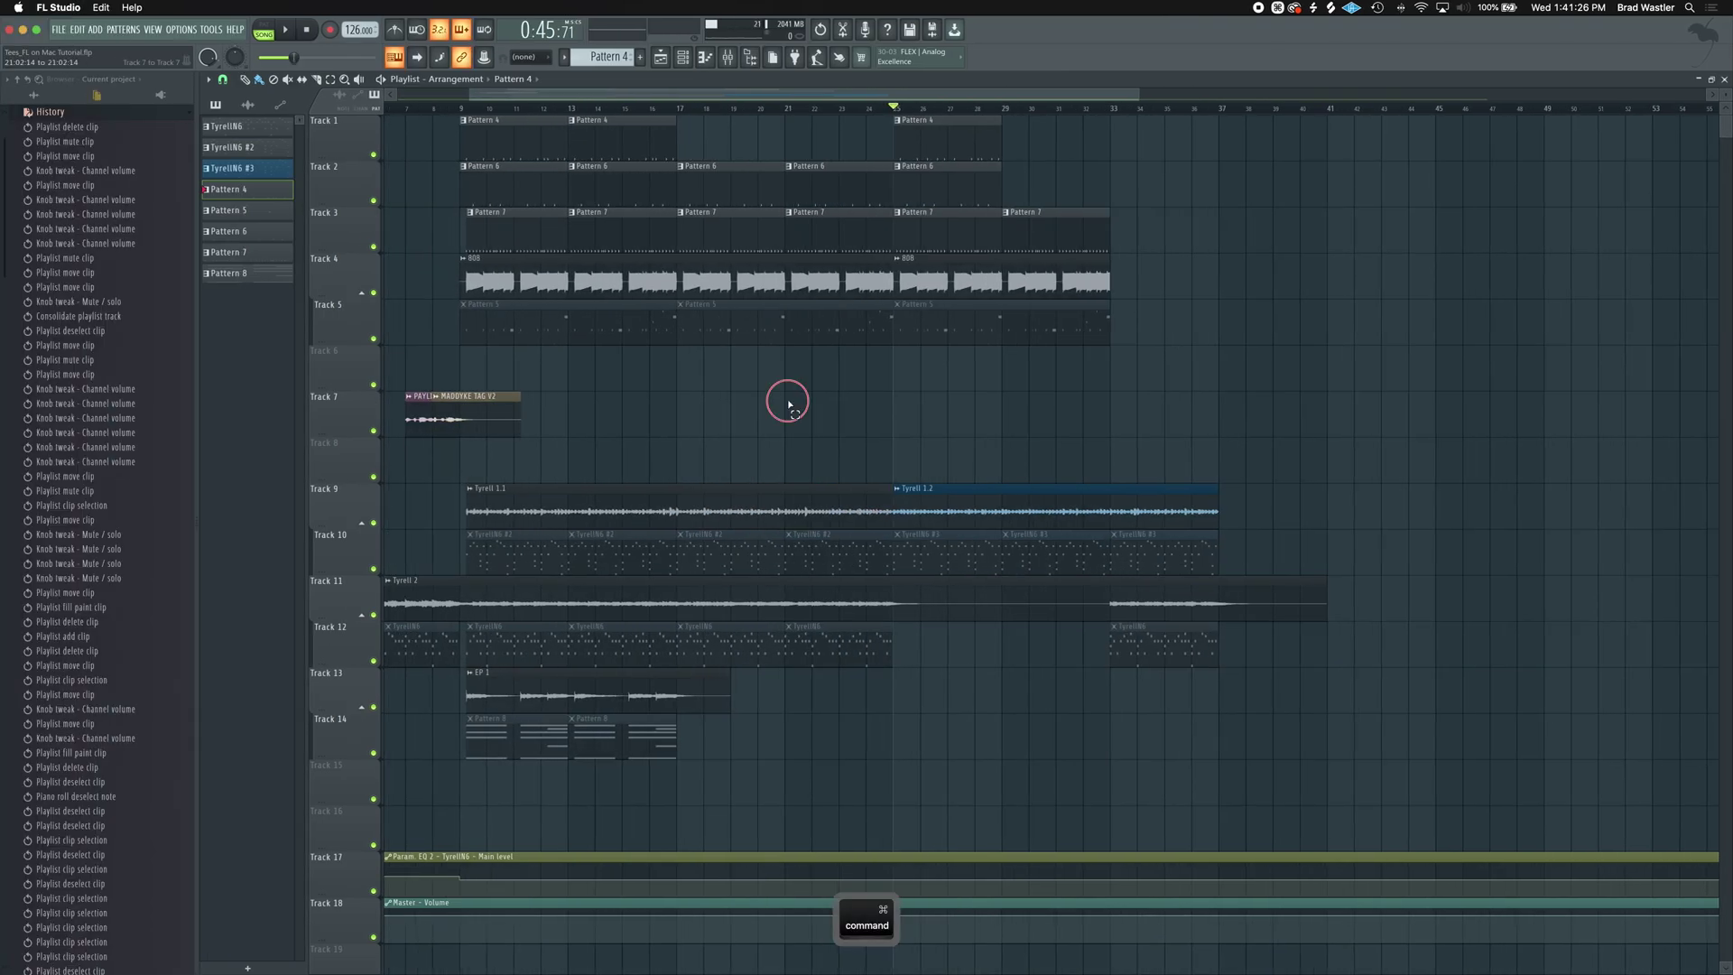
pyautogui.press('super+s')
pyautogui.moveTo(740, 92); pyautogui.dragTo(508, 132)
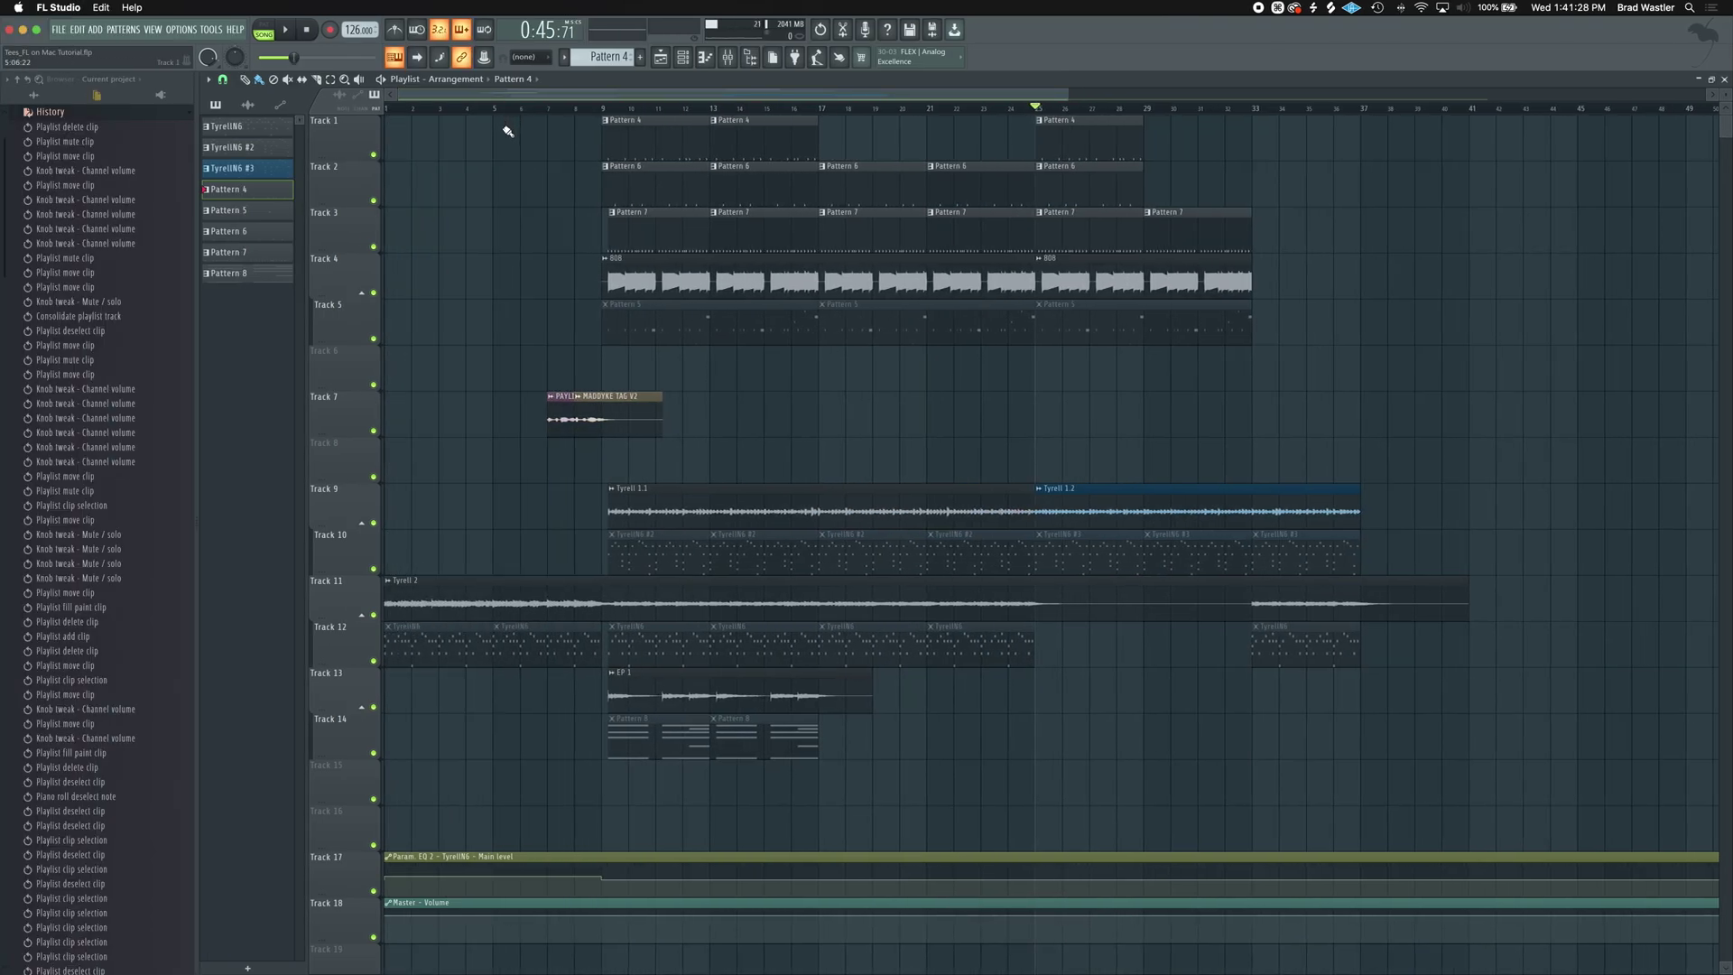
pyautogui.click(257, 81)
pyautogui.click(260, 80)
pyautogui.click(1107, 135)
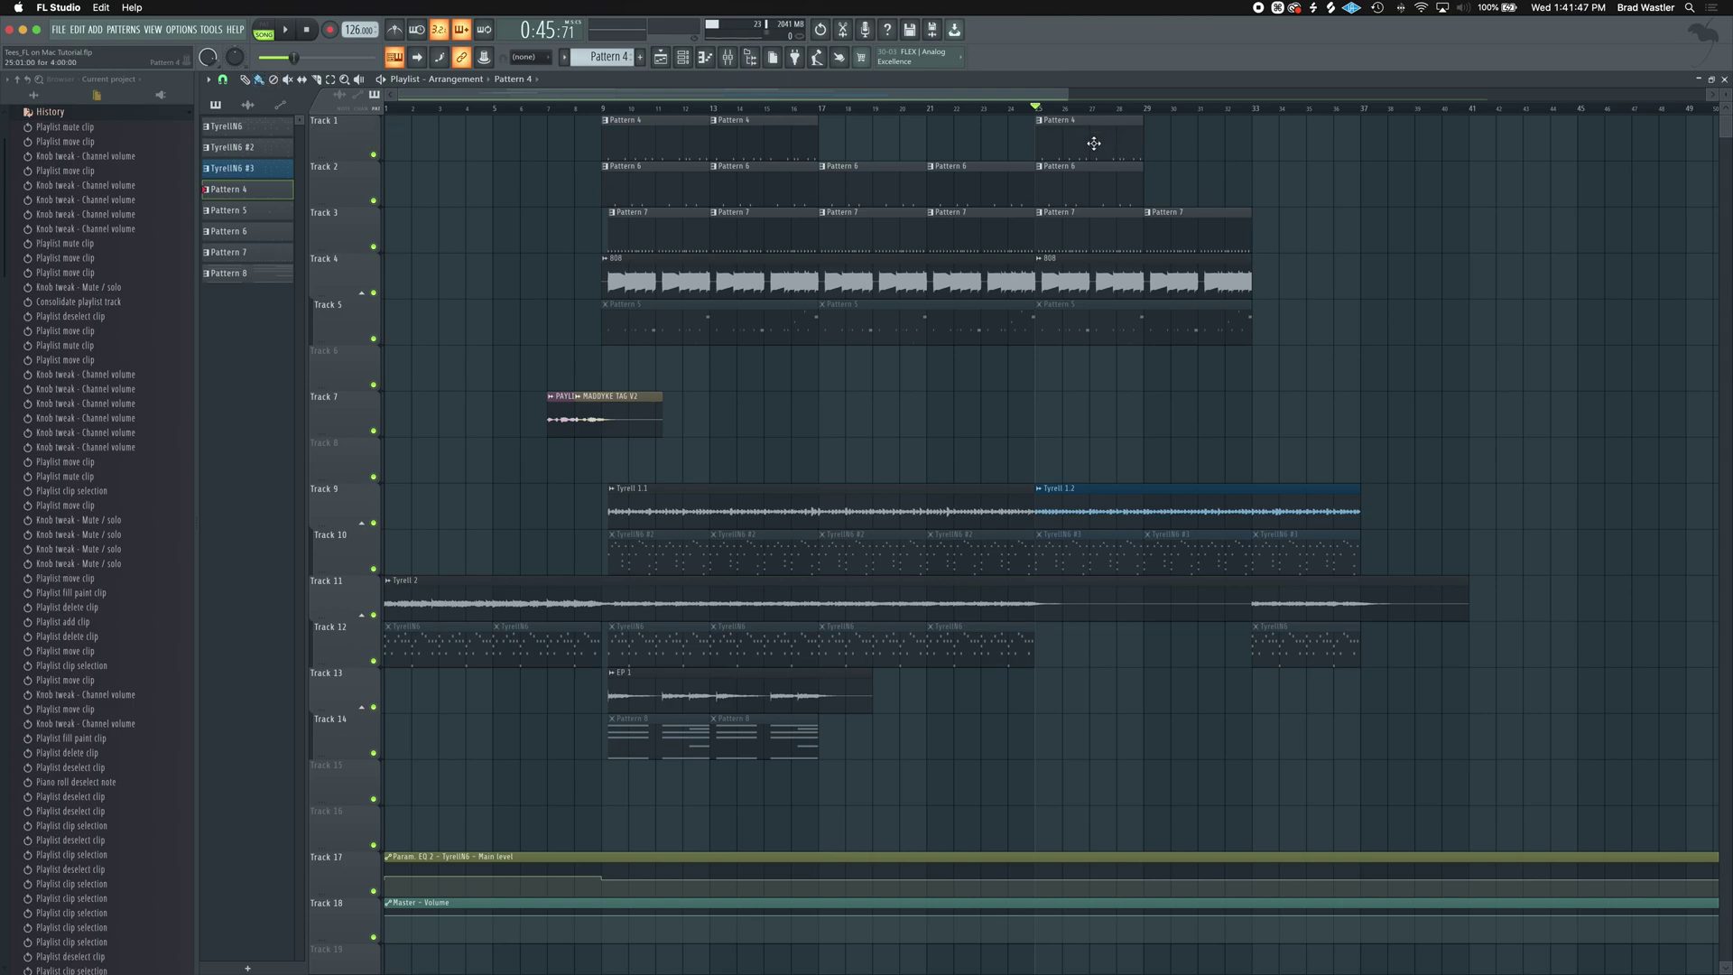
pyautogui.moveTo(1164, 144)
pyautogui.mouseDown()
pyautogui.moveTo(1639, 146)
pyautogui.moveTo(1176, 134)
pyautogui.moveTo(1470, 135)
pyautogui.mouseUp()
pyautogui.rightClick(1232, 135)
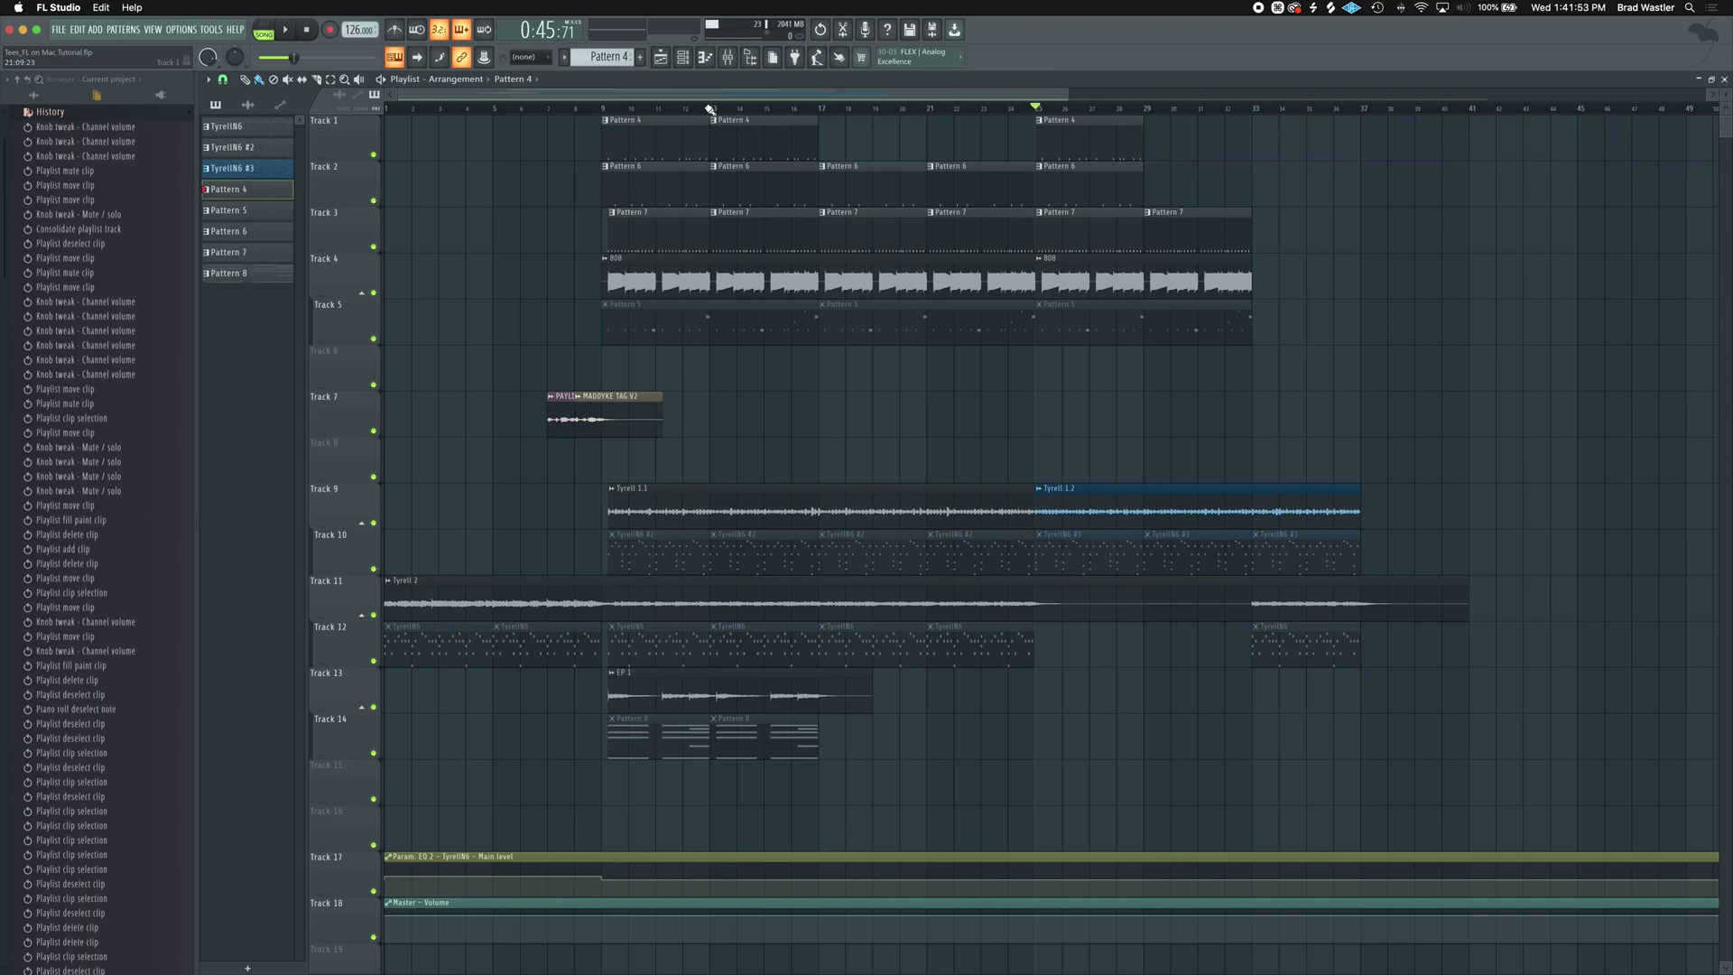
# With the Draw tool, place single Pattern 4 clips at bars 29 and 41 on Track 1, and delete both.
pyautogui.click(245, 80)
pyautogui.click(1154, 141)
pyautogui.moveTo(1257, 147); pyautogui.dragTo(1466, 156)
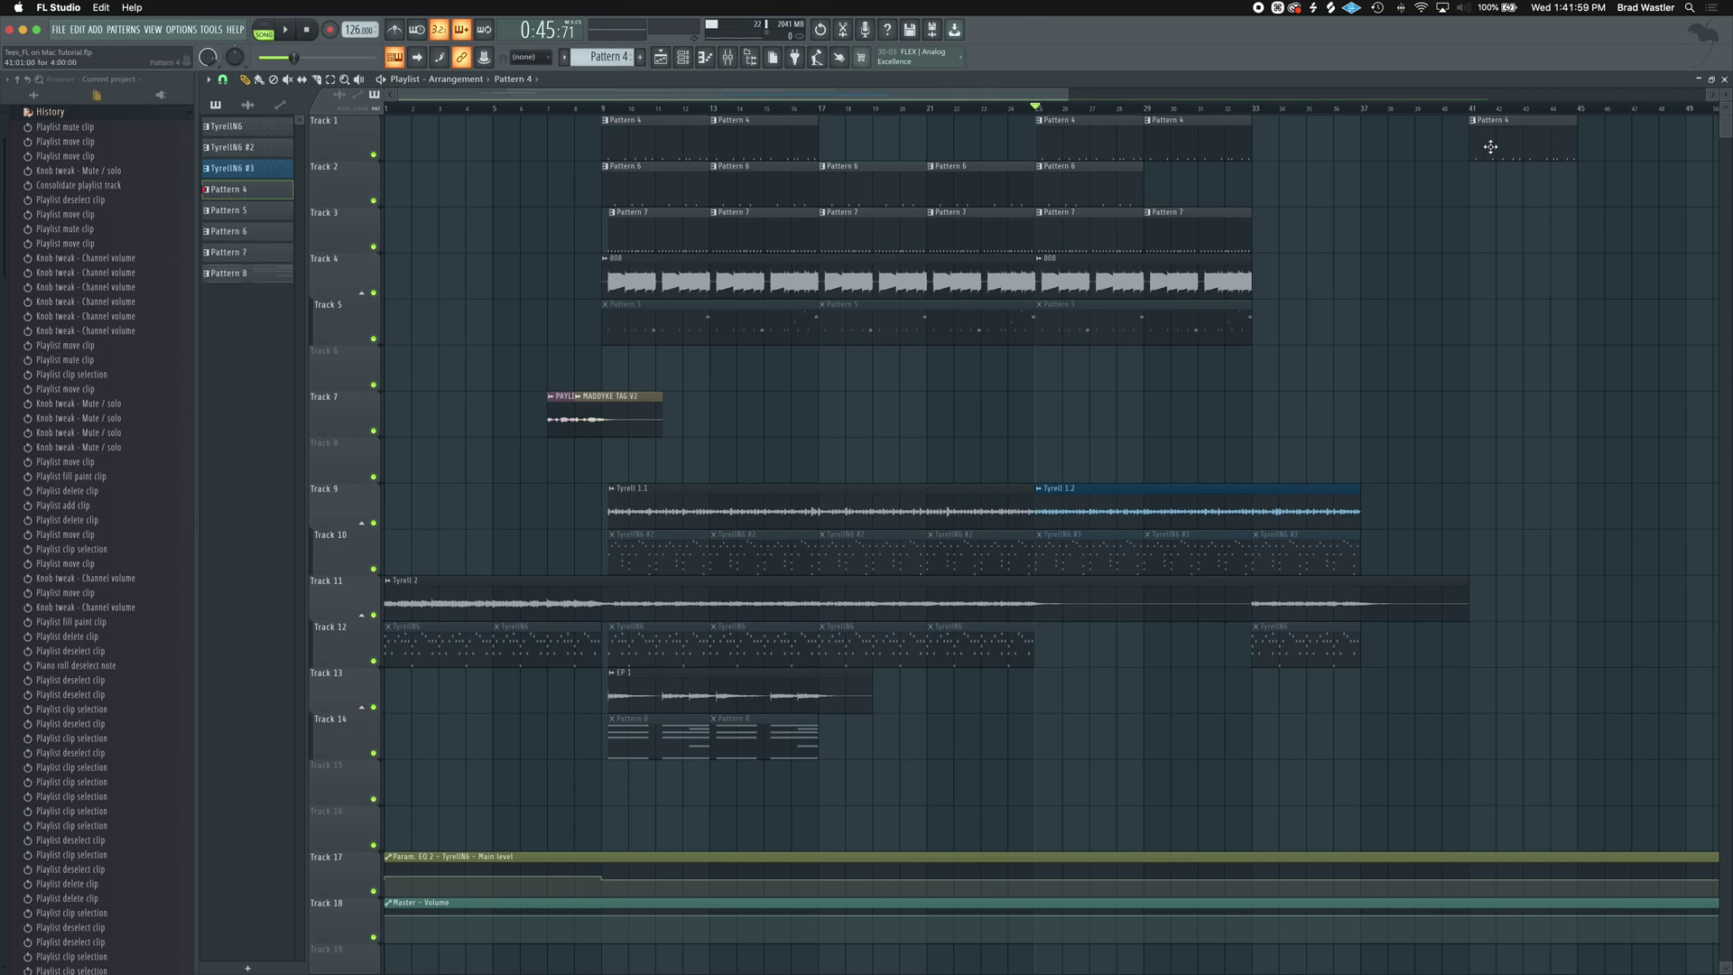
pyautogui.rightClick(1484, 146)
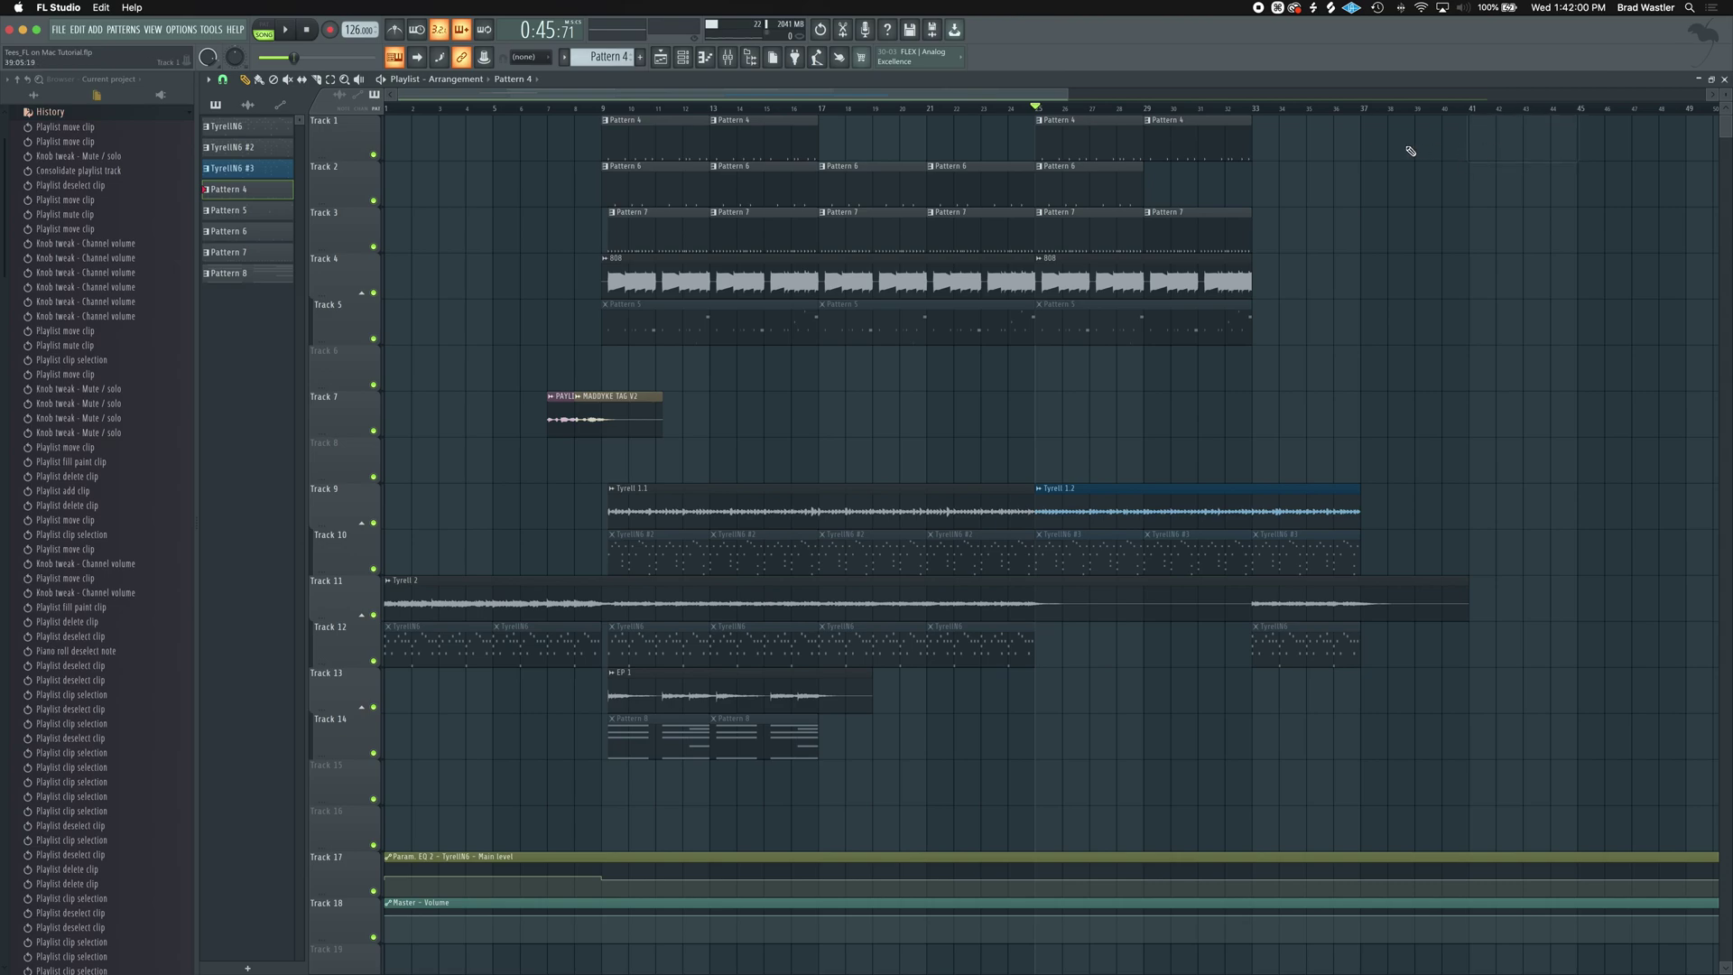
pyautogui.rightClick(1201, 149)
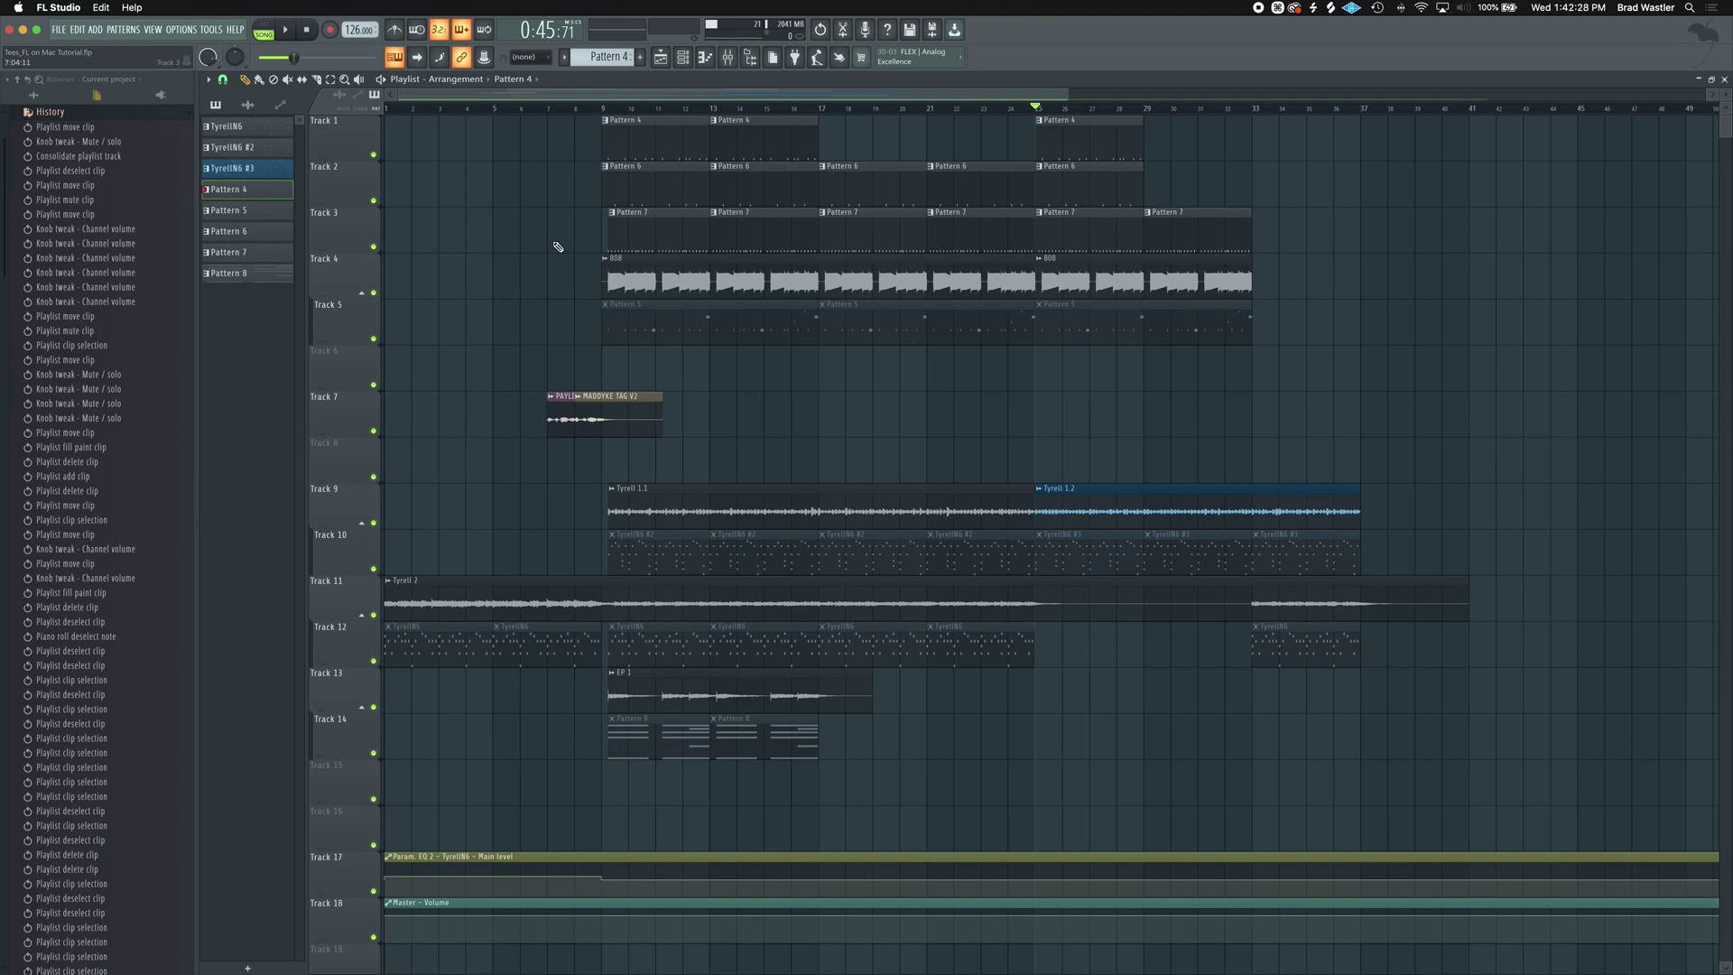
# Activate the Draw tool and switch from it to the Paint tool.
pyautogui.hotkey('shift', 'p')
pyautogui.hotkey('shift', 'p')
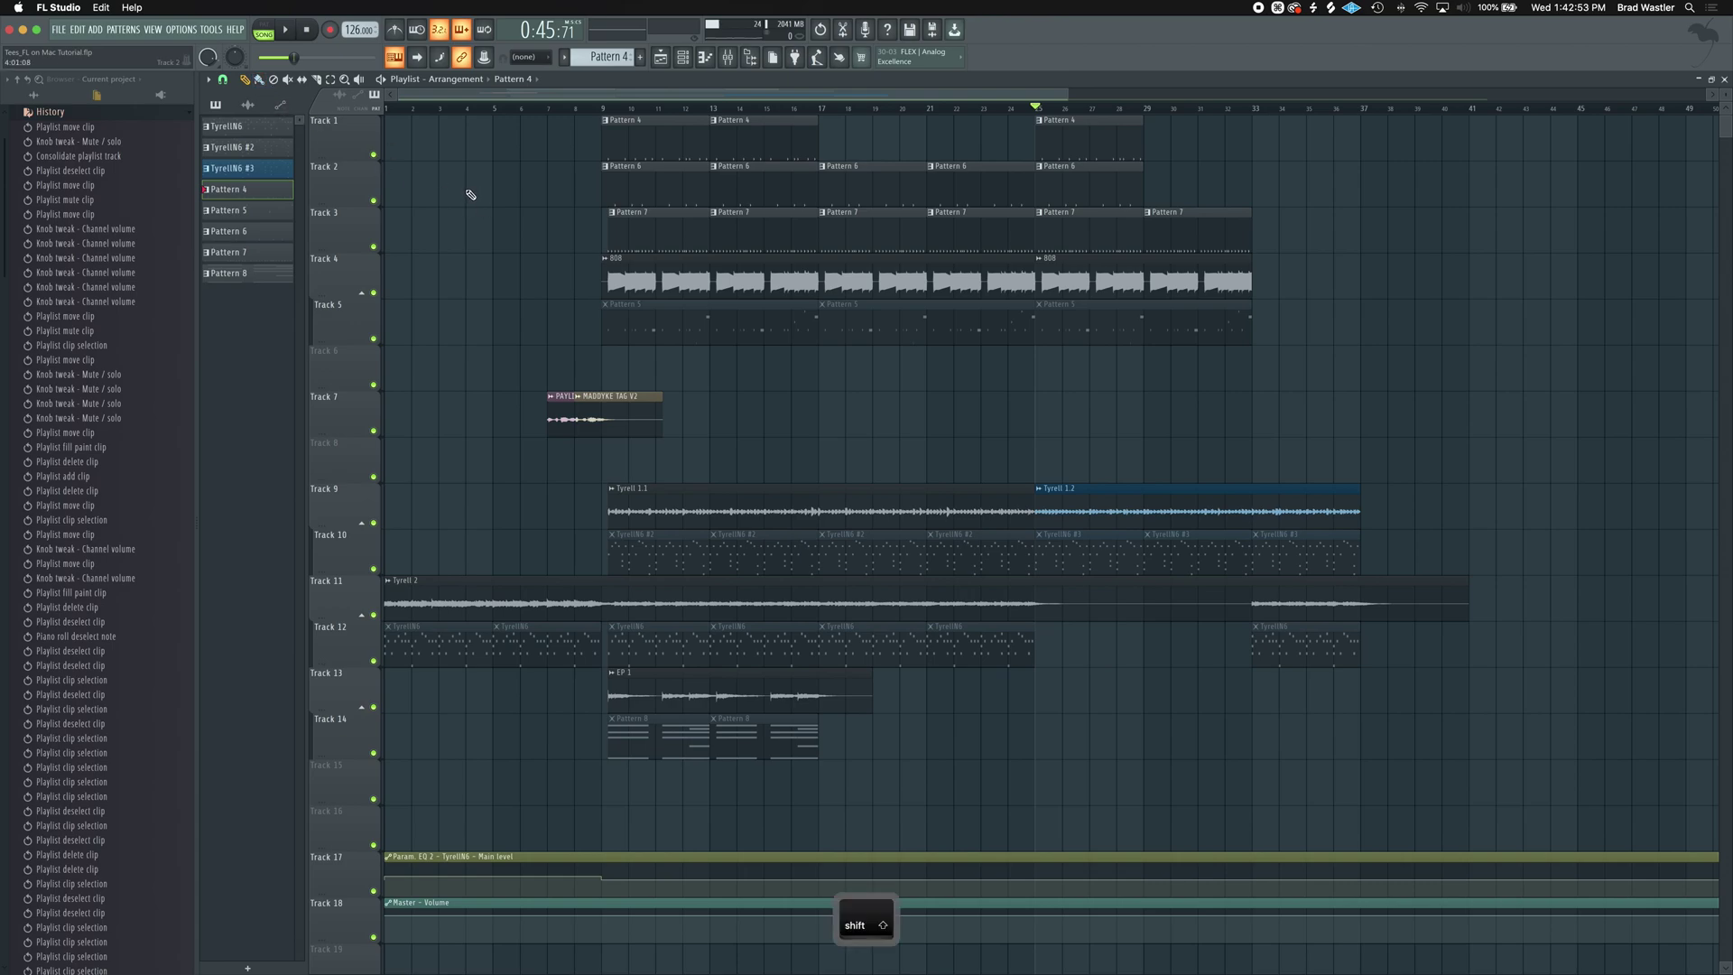
pyautogui.hotkey('shift', 'b')
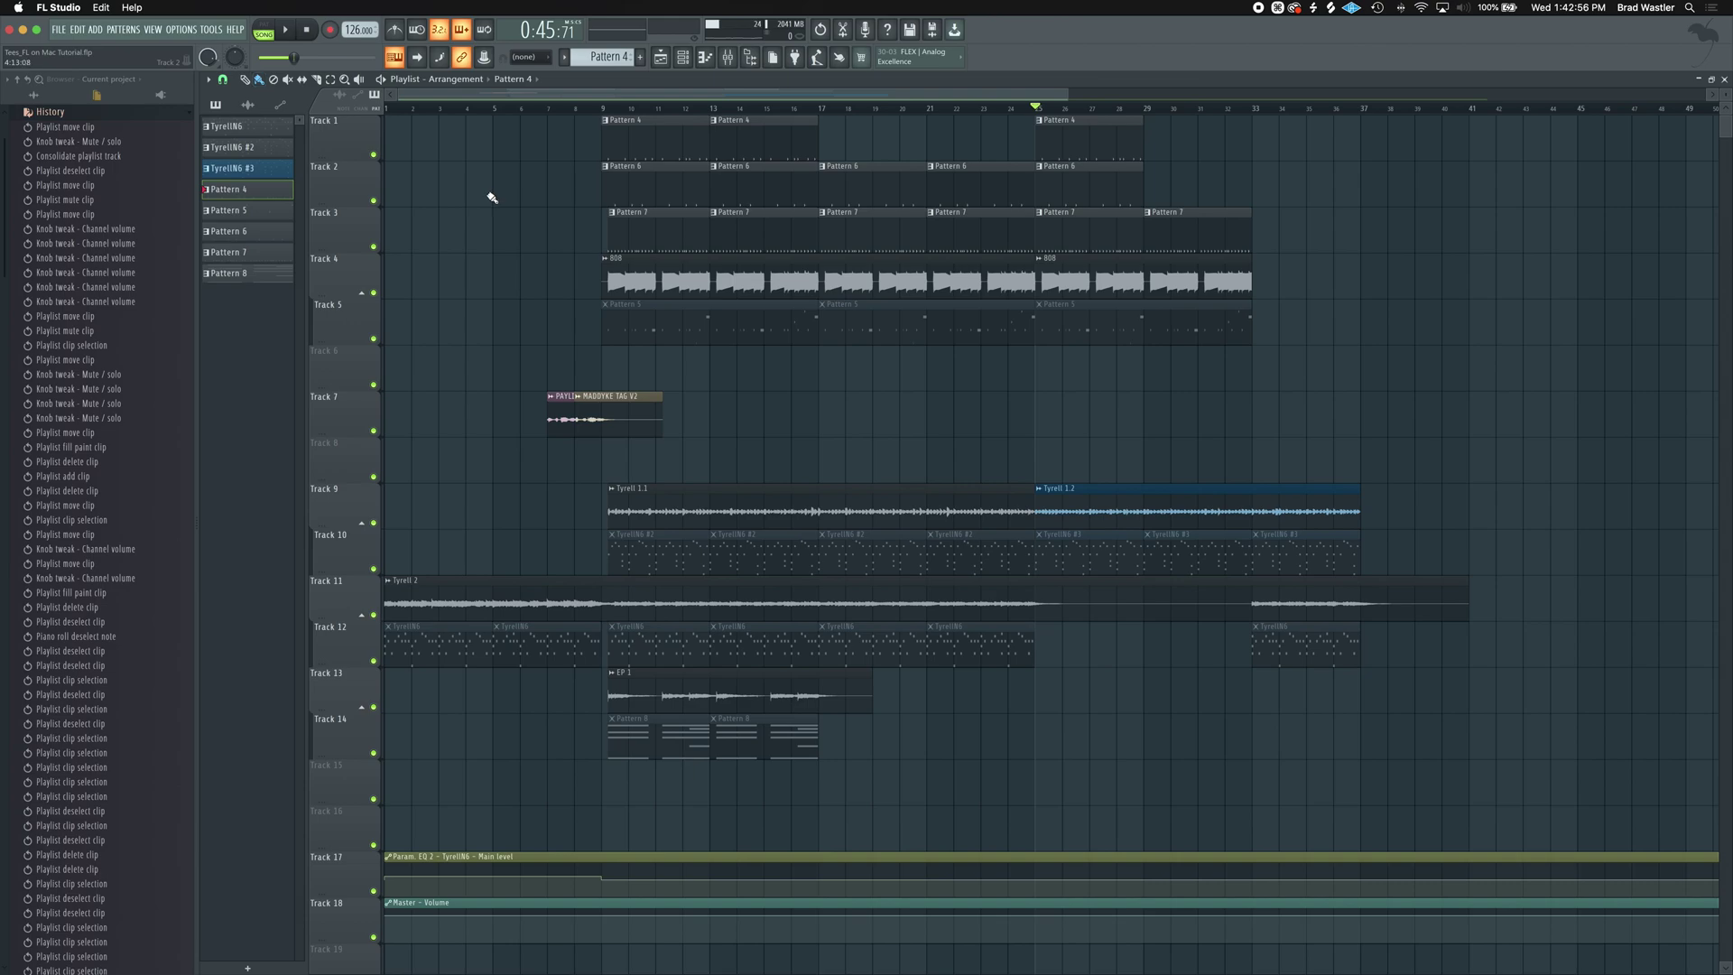
pyautogui.hotkey('alt', 'b')
# Delete the Pattern 4 clip at bar 9 on Track 1 with the Delete tool, and undo the deletion.
pyautogui.click(275, 82)
pyautogui.click(633, 148)
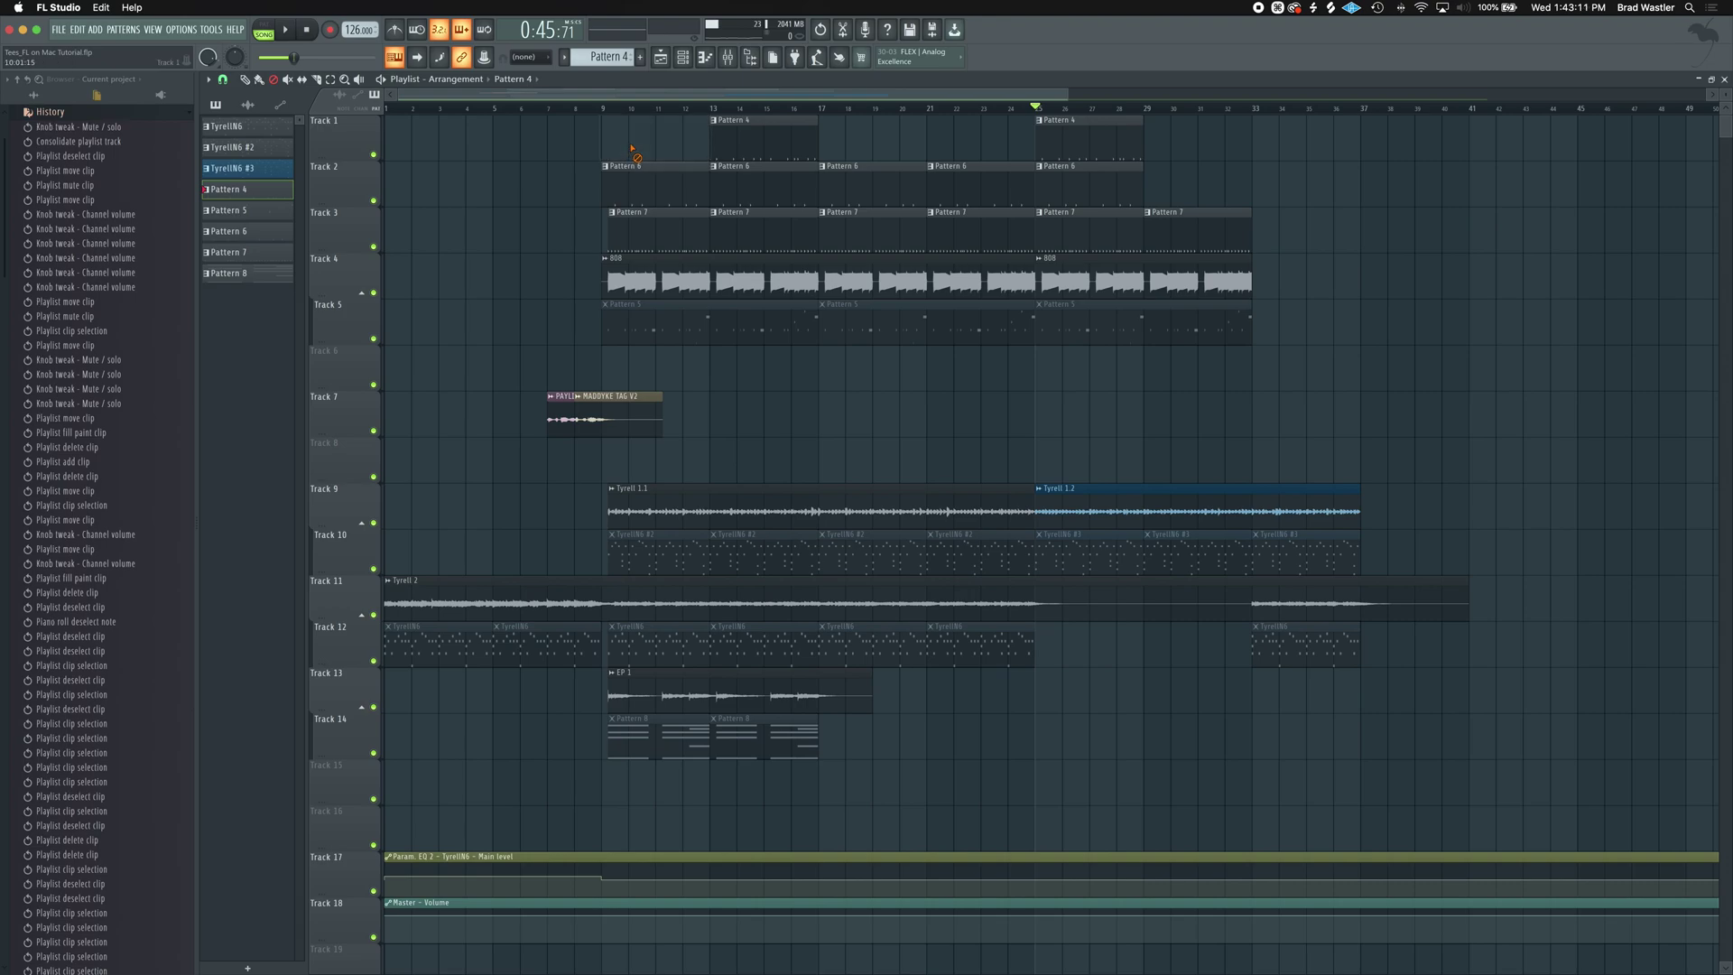
pyautogui.click(265, 82)
pyautogui.press('super+z')
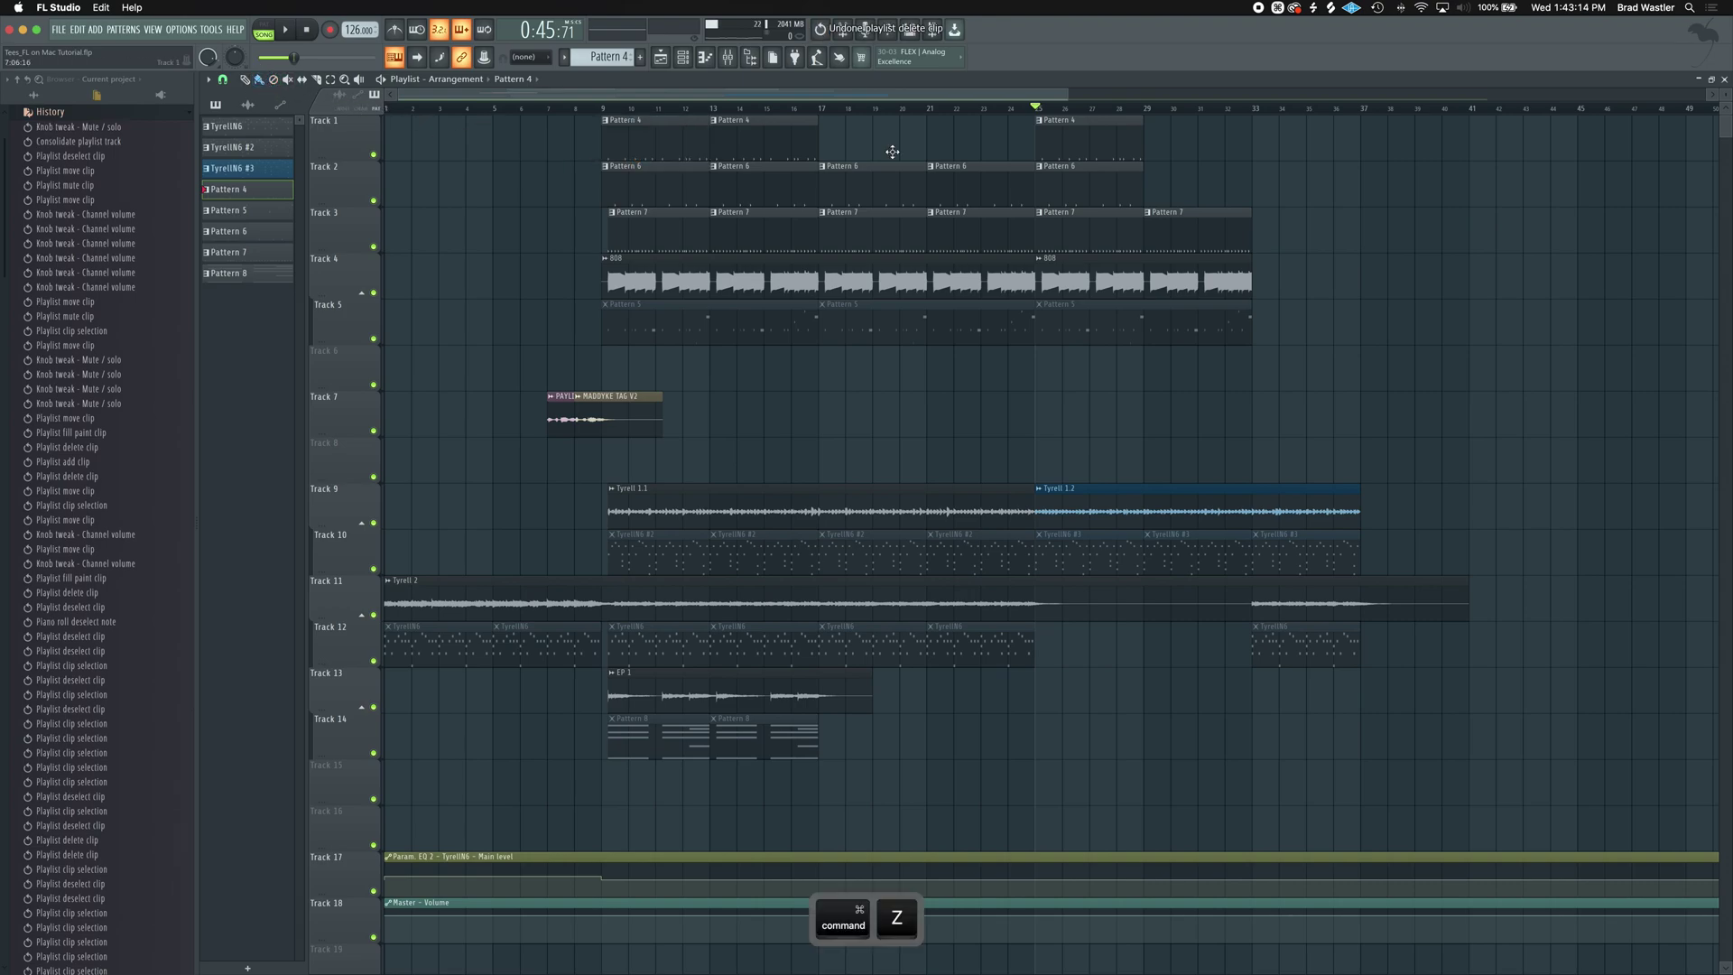
# With the Paint tool active, erase the Pattern 4 clip at bar 25 on Track 1, and undo the deletion.
pyautogui.click(1169, 149)
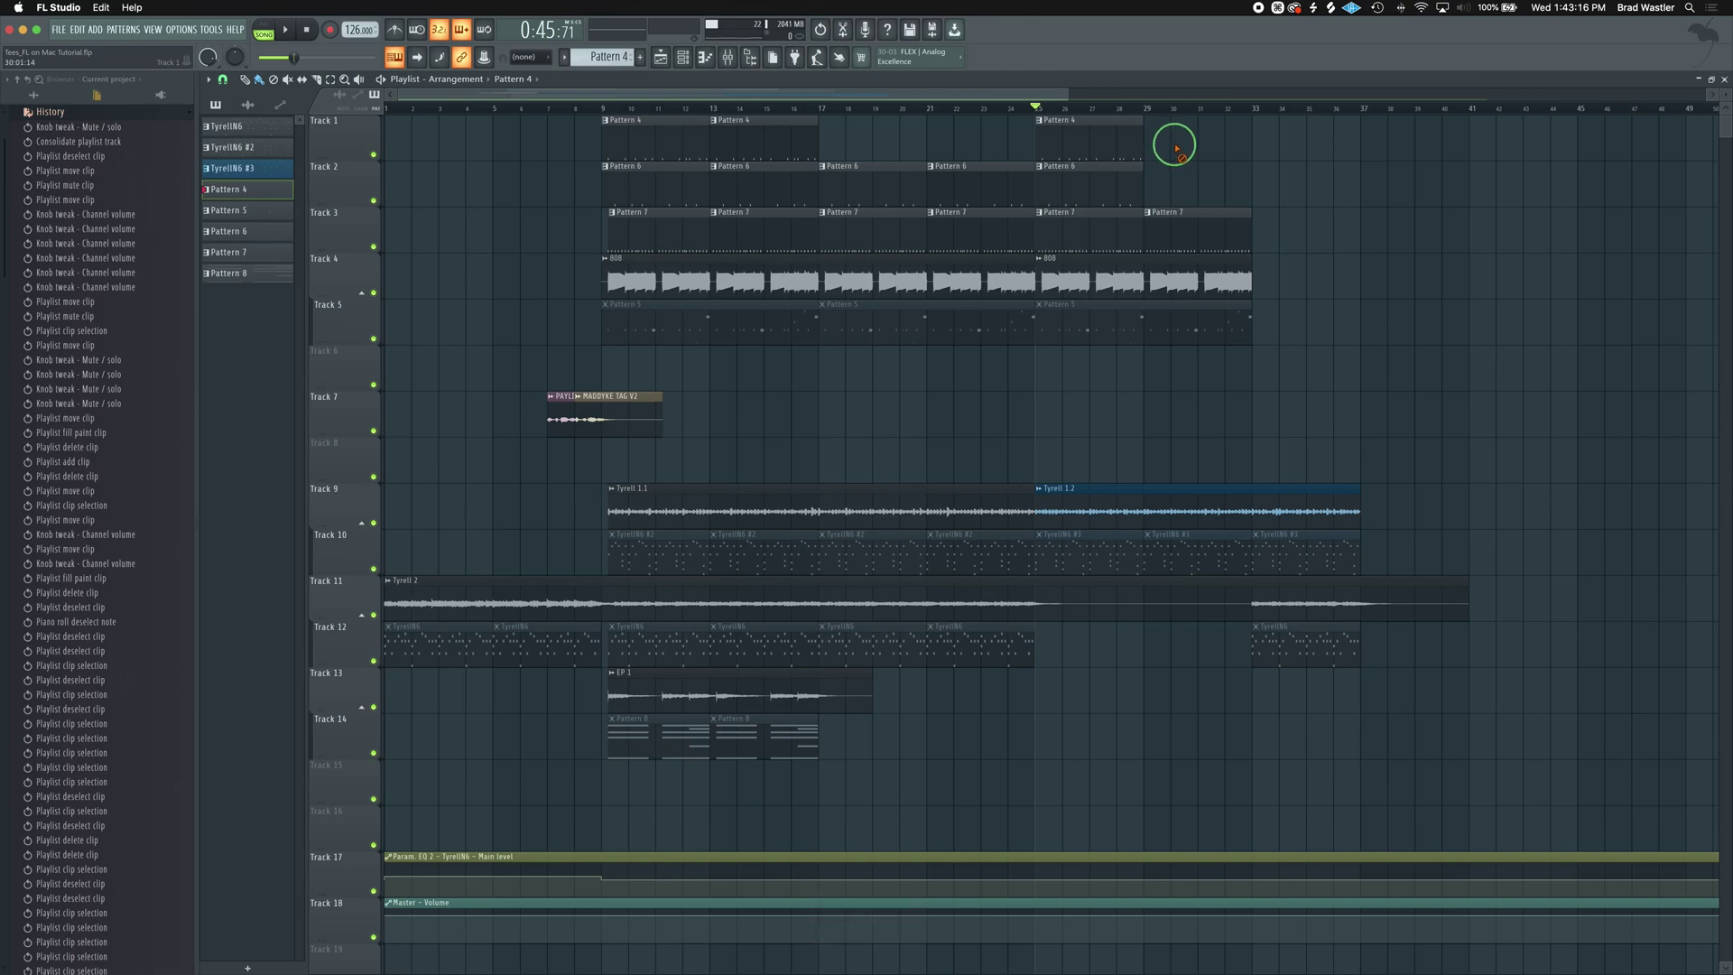
pyautogui.click(1109, 137)
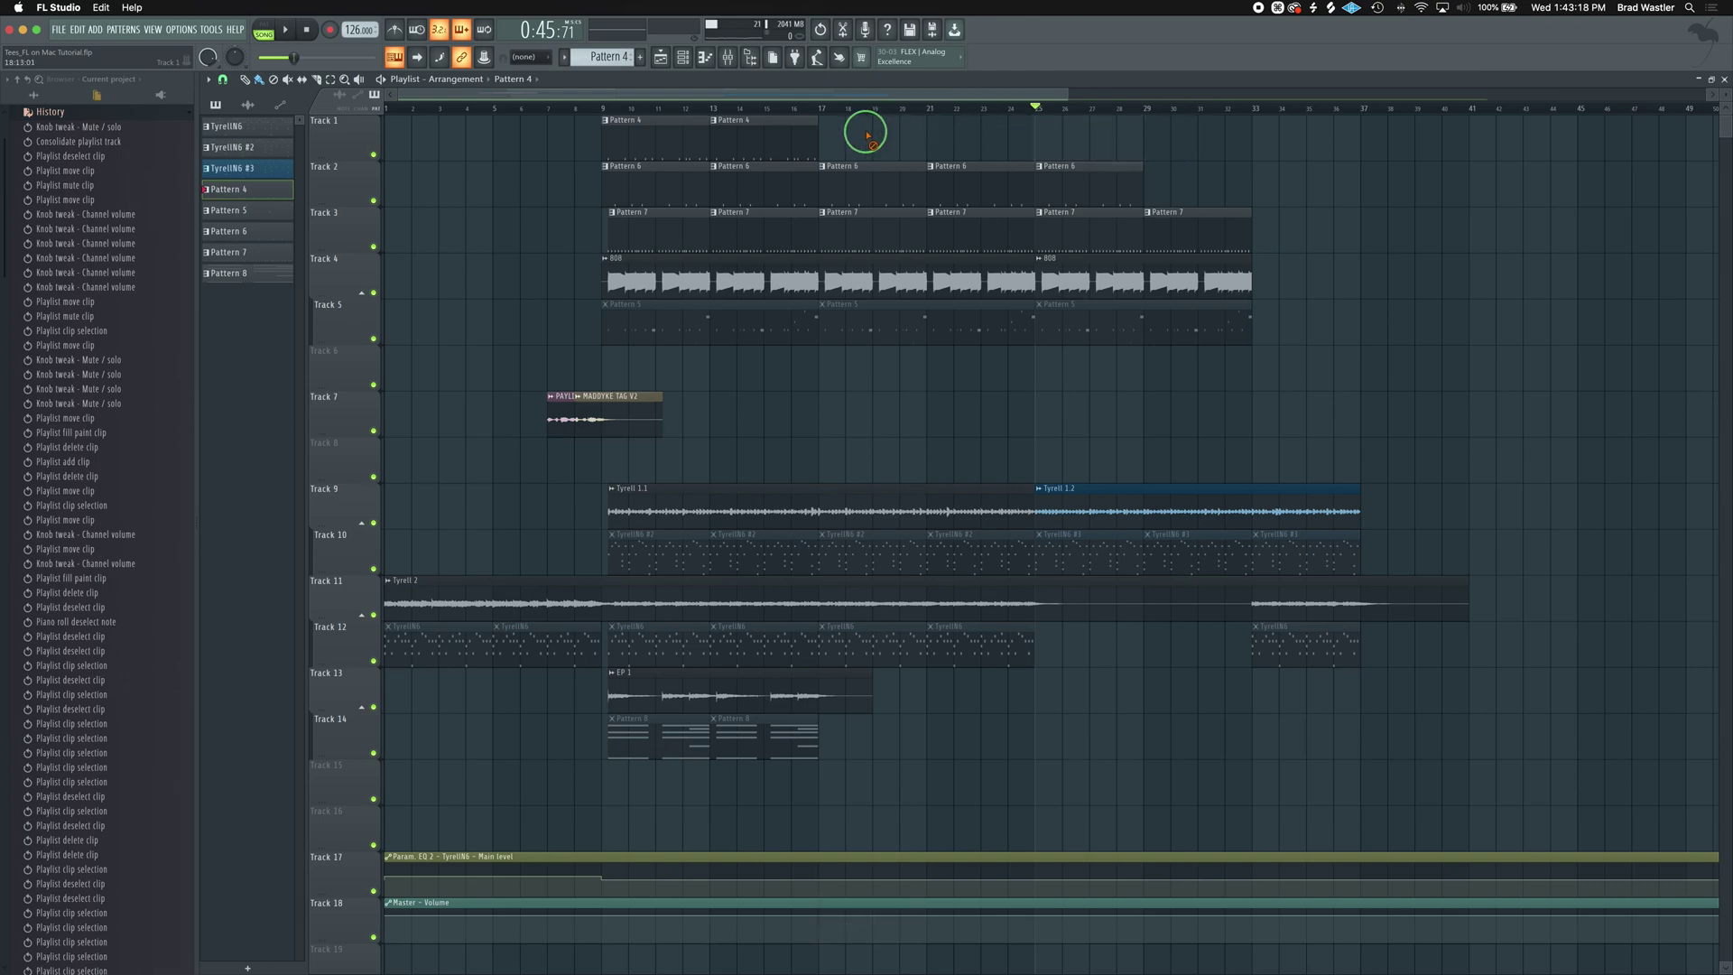
pyautogui.press('super+z')
# Delete the Pattern 4 clips at bars 25 and 13 on Track 1.
pyautogui.click(1094, 138)
pyautogui.click(274, 81)
pyautogui.click(767, 144)
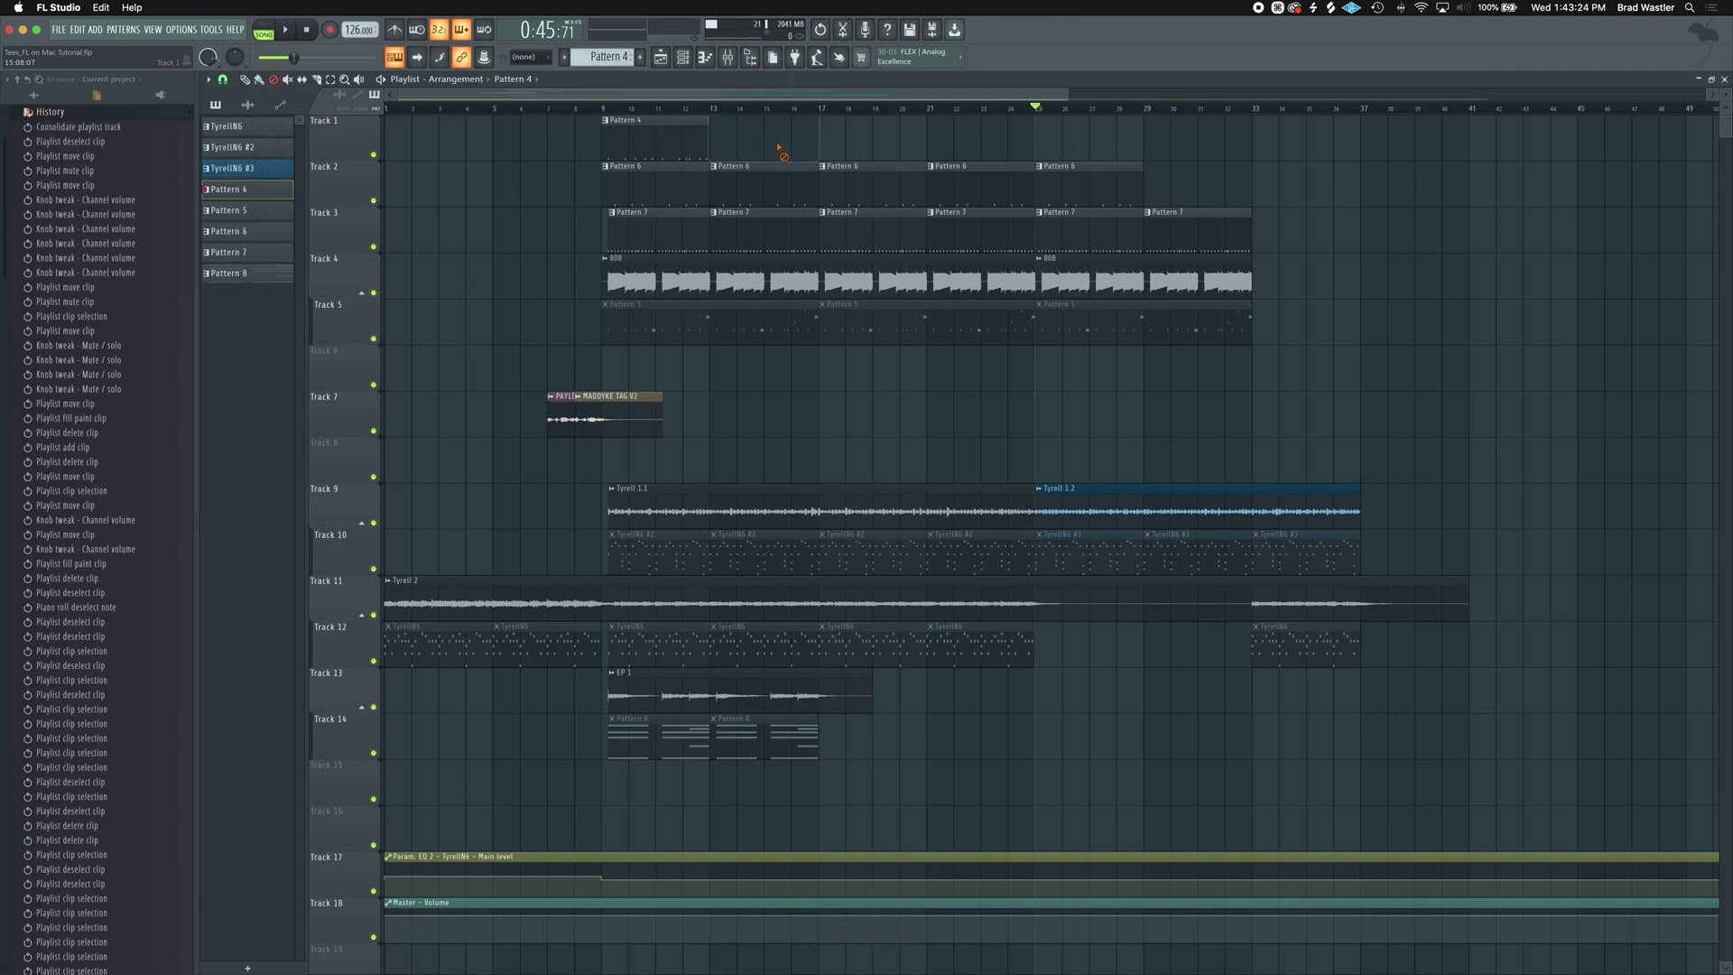
# Paint a Pattern 4 clip at bar 13 on Track 1 and place a copy at bar 21.
pyautogui.click(259, 82)
pyautogui.keyDown('shift'); pyautogui.click(747, 144); pyautogui.keyUp('shift')
pyautogui.moveTo(748, 143); pyautogui.dragTo(955, 143)
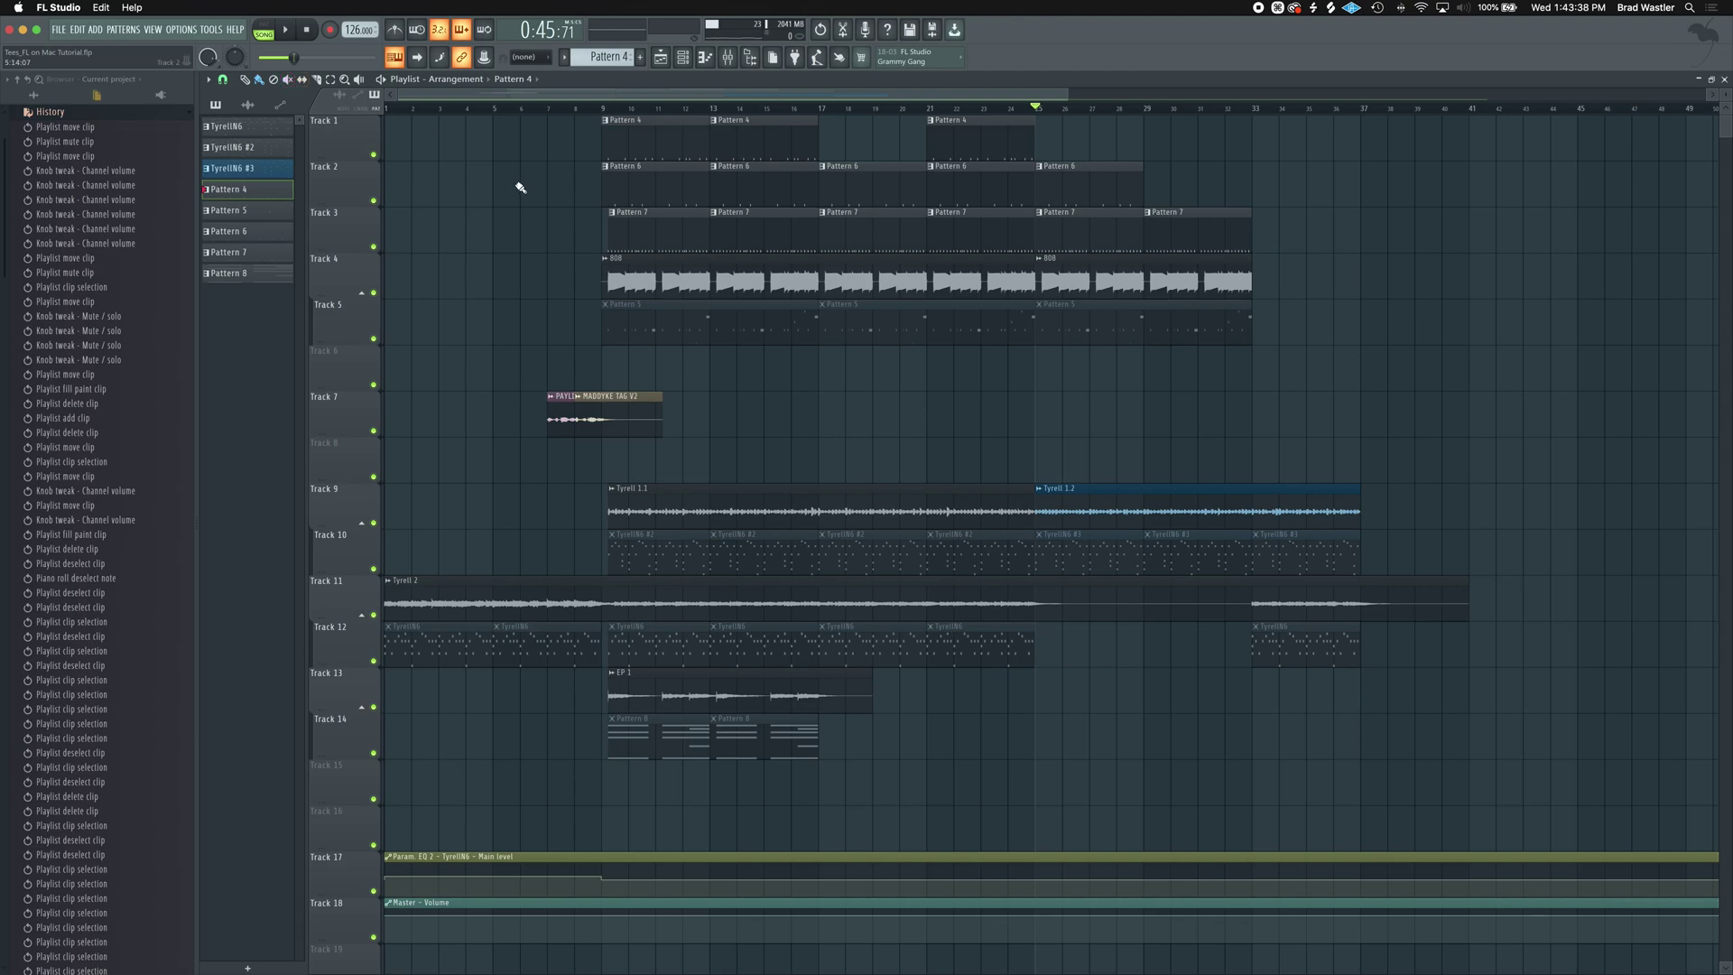
# Mute the Pattern 6 clips at bars 17, 21 and 25 on Track 2 with the Mute tool, and undo the muting.
pyautogui.press('super+alt+t')
pyautogui.moveTo(1086, 193); pyautogui.dragTo(898, 188)
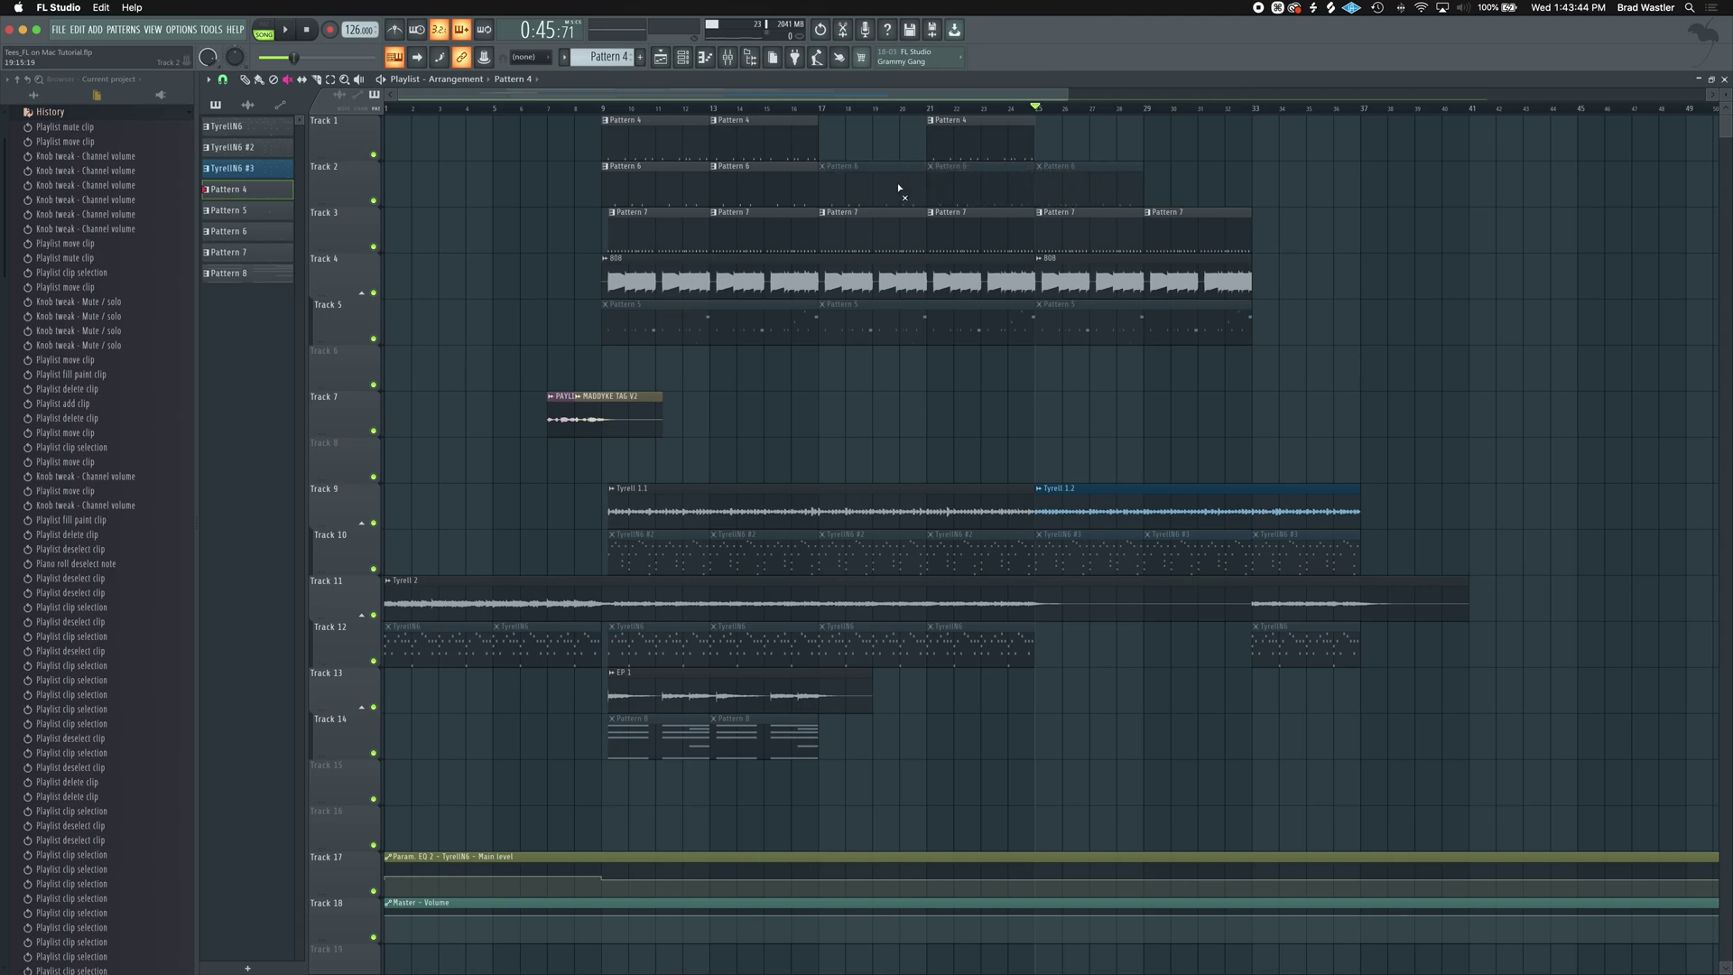
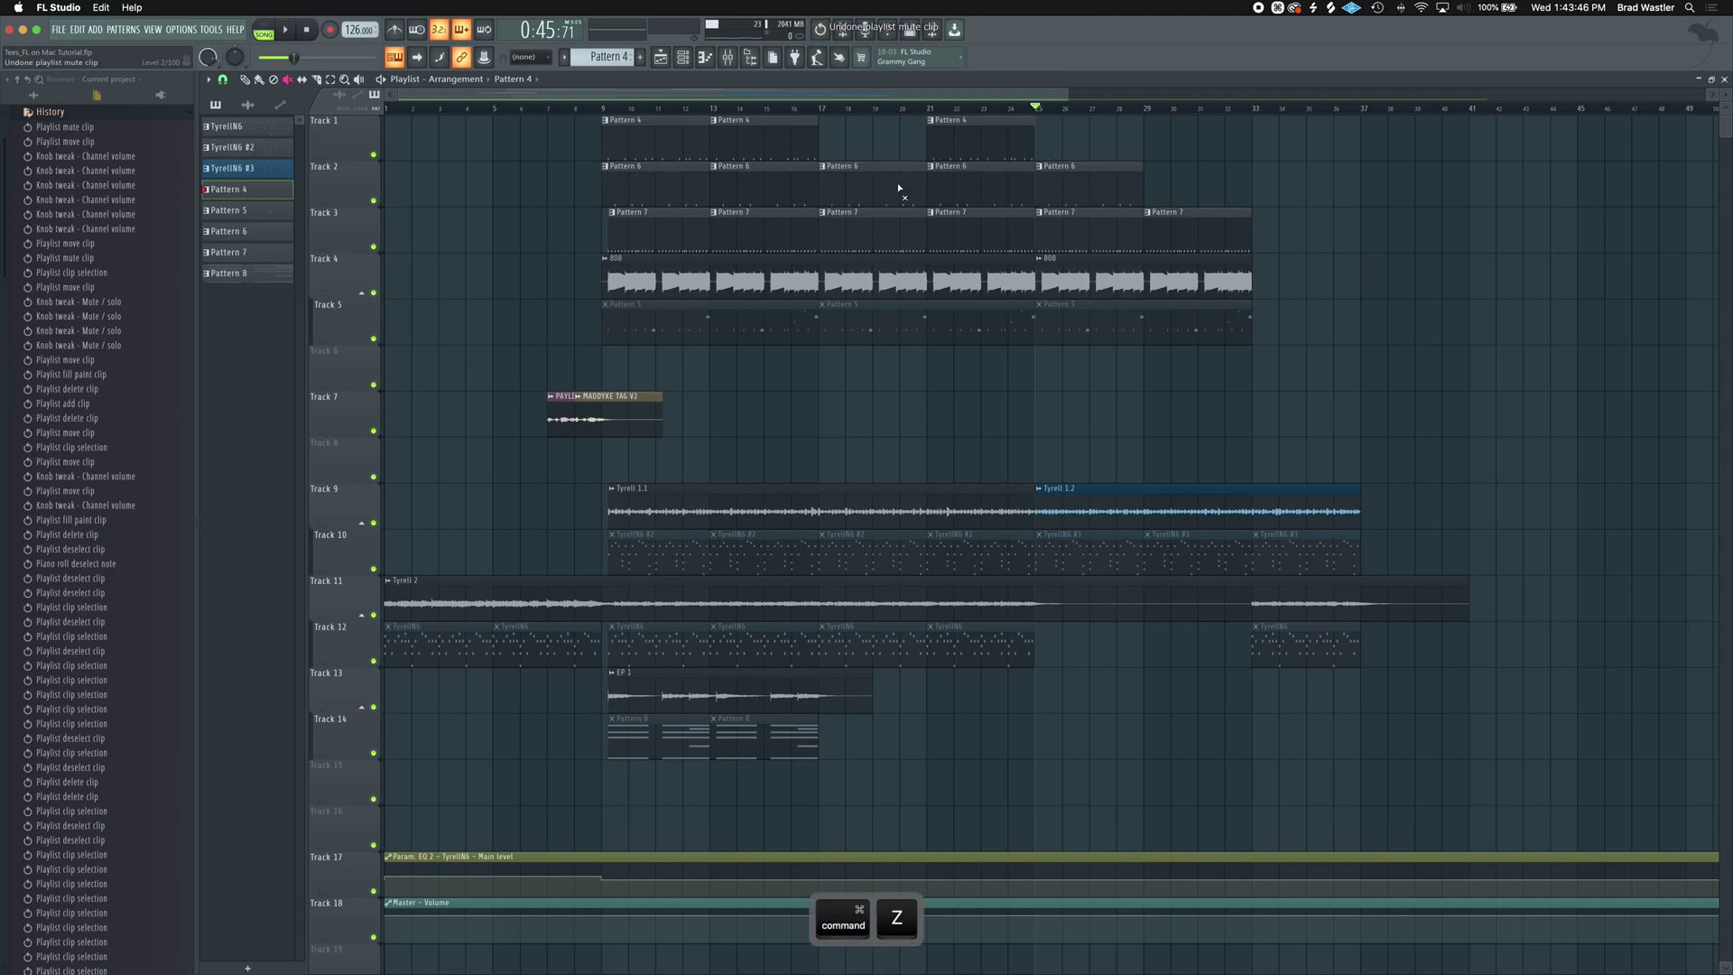
pyautogui.click(287, 79)
pyautogui.click(259, 79)
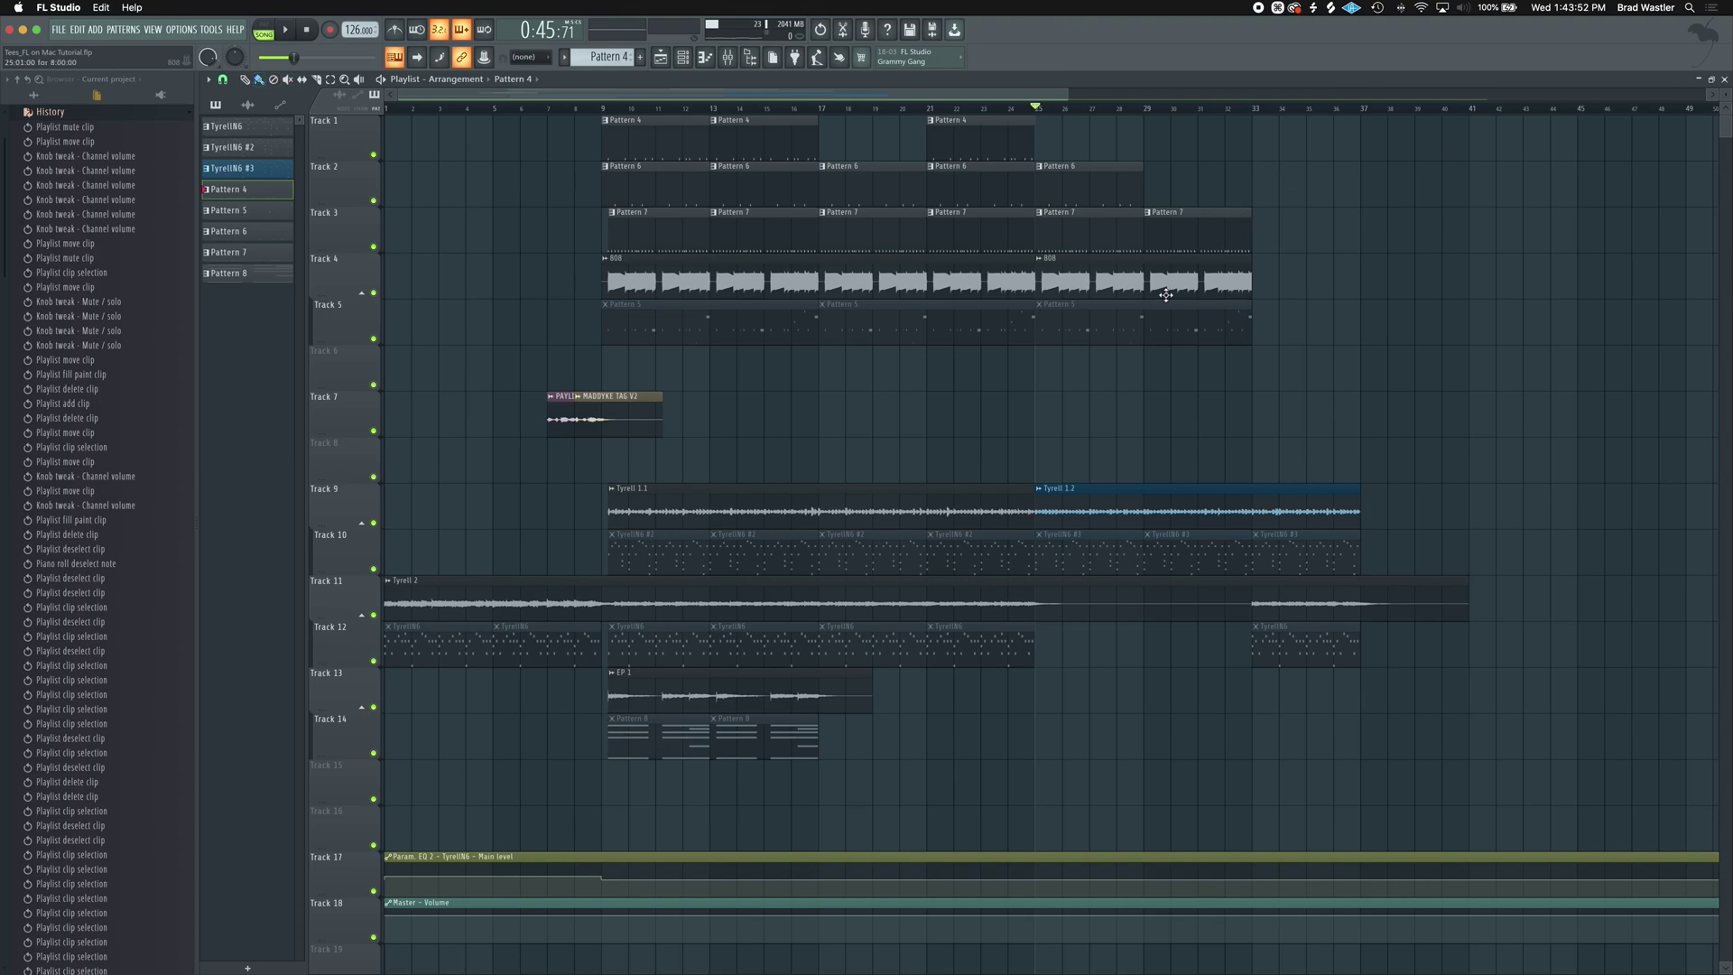
# With the Paint tool active, mute the Pattern 6 clips at bars 17, 21 and 25 on Track 2, and unmute them.
pyautogui.rightClick(1205, 166)
pyautogui.moveTo(1260, 174)
pyautogui.mouseDown()
pyautogui.moveTo(1276, 174)
pyautogui.moveTo(854, 191)
pyautogui.moveTo(1124, 179)
pyautogui.mouseUp()
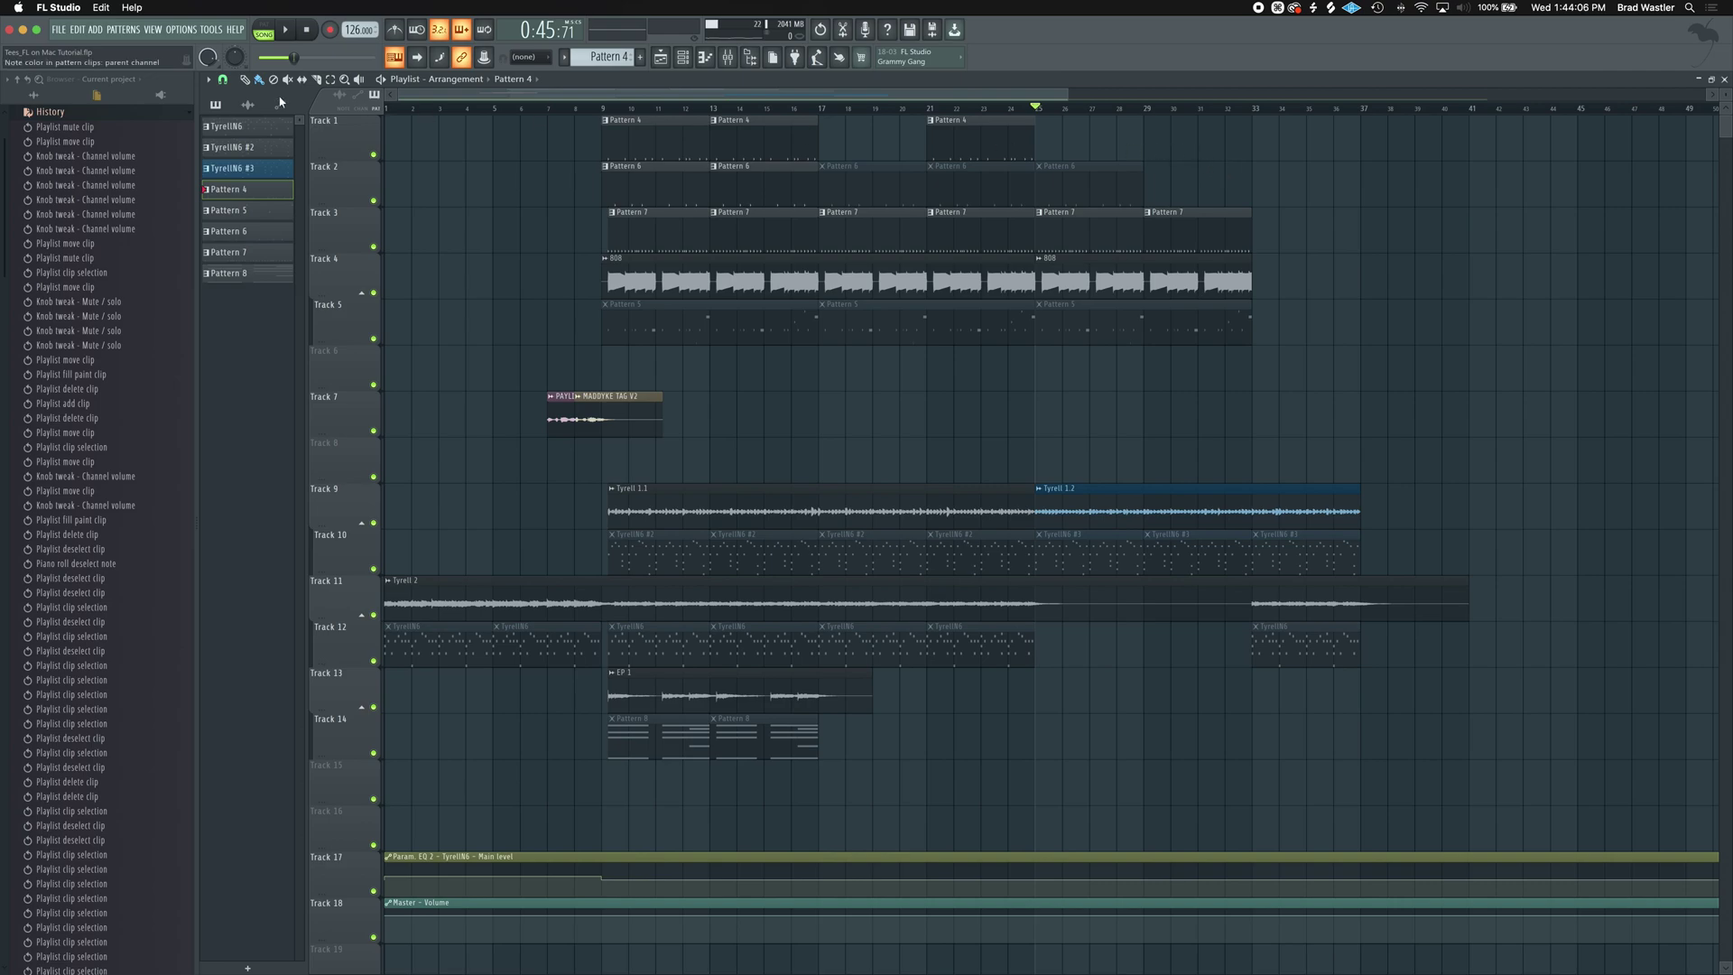
pyautogui.click(1182, 180)
pyautogui.click(1180, 181)
pyautogui.moveTo(1180, 180)
pyautogui.mouseDown()
pyautogui.moveTo(855, 181)
pyautogui.moveTo(1176, 186)
pyautogui.mouseUp()
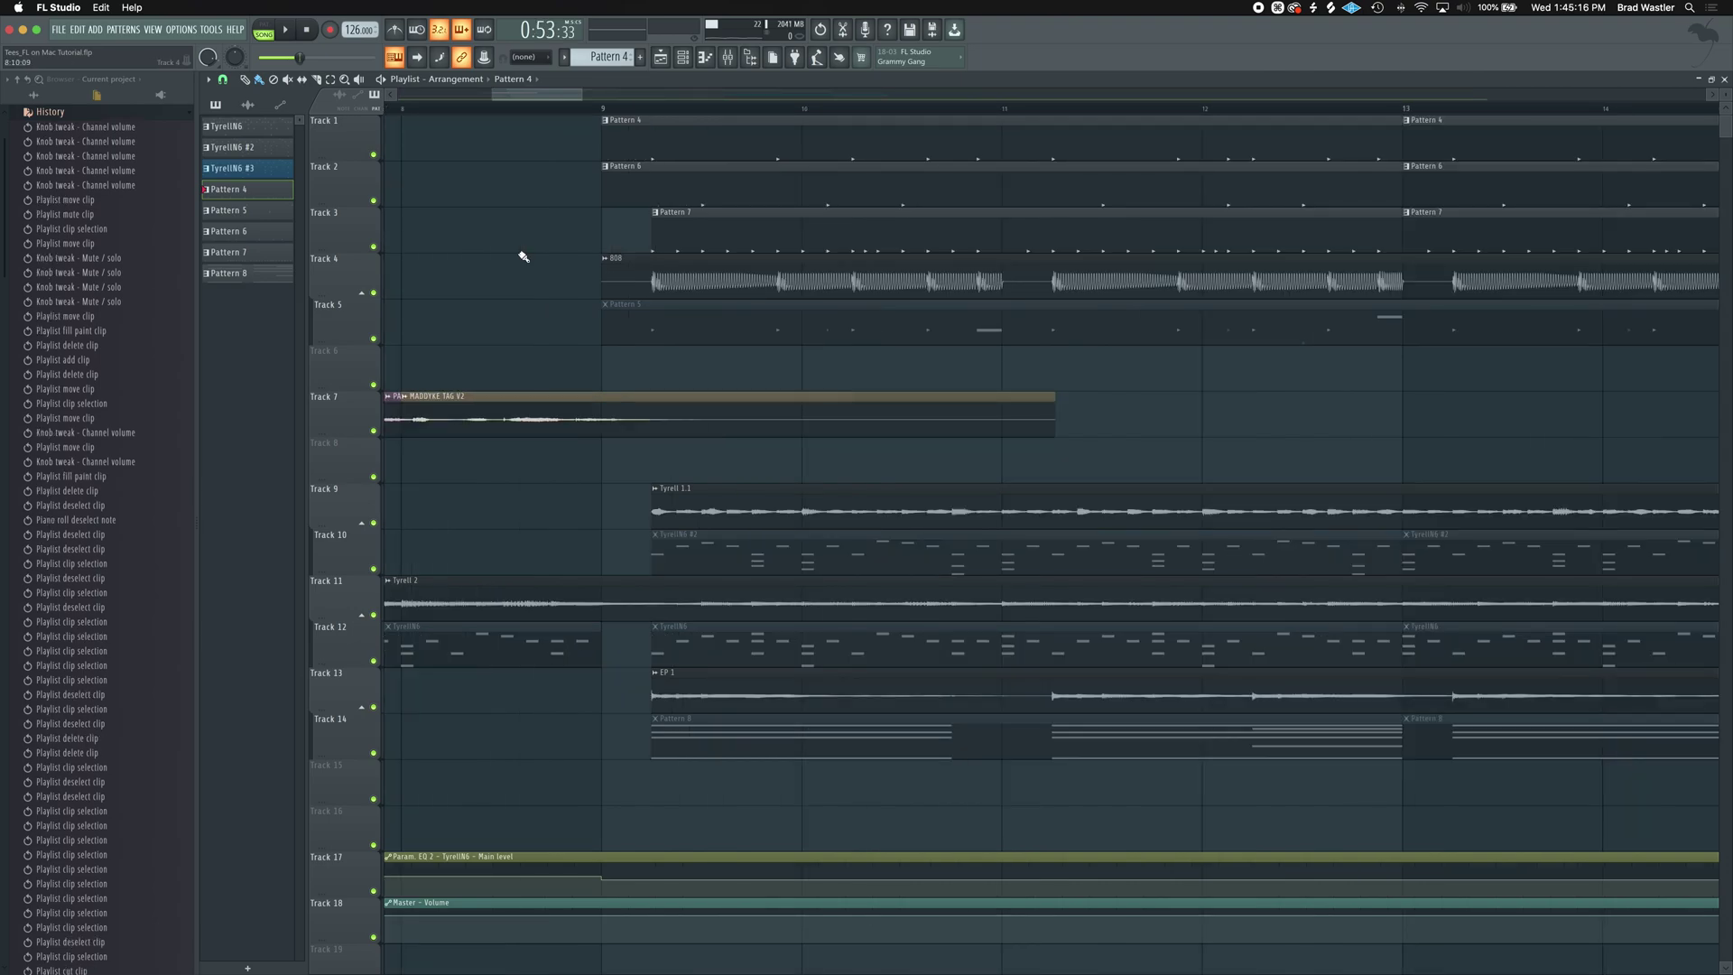
# Toggle between the Slip and Paint tools, ending with the Slip tool active.
pyautogui.press('shift')
pyautogui.hotkey('shift', 's')
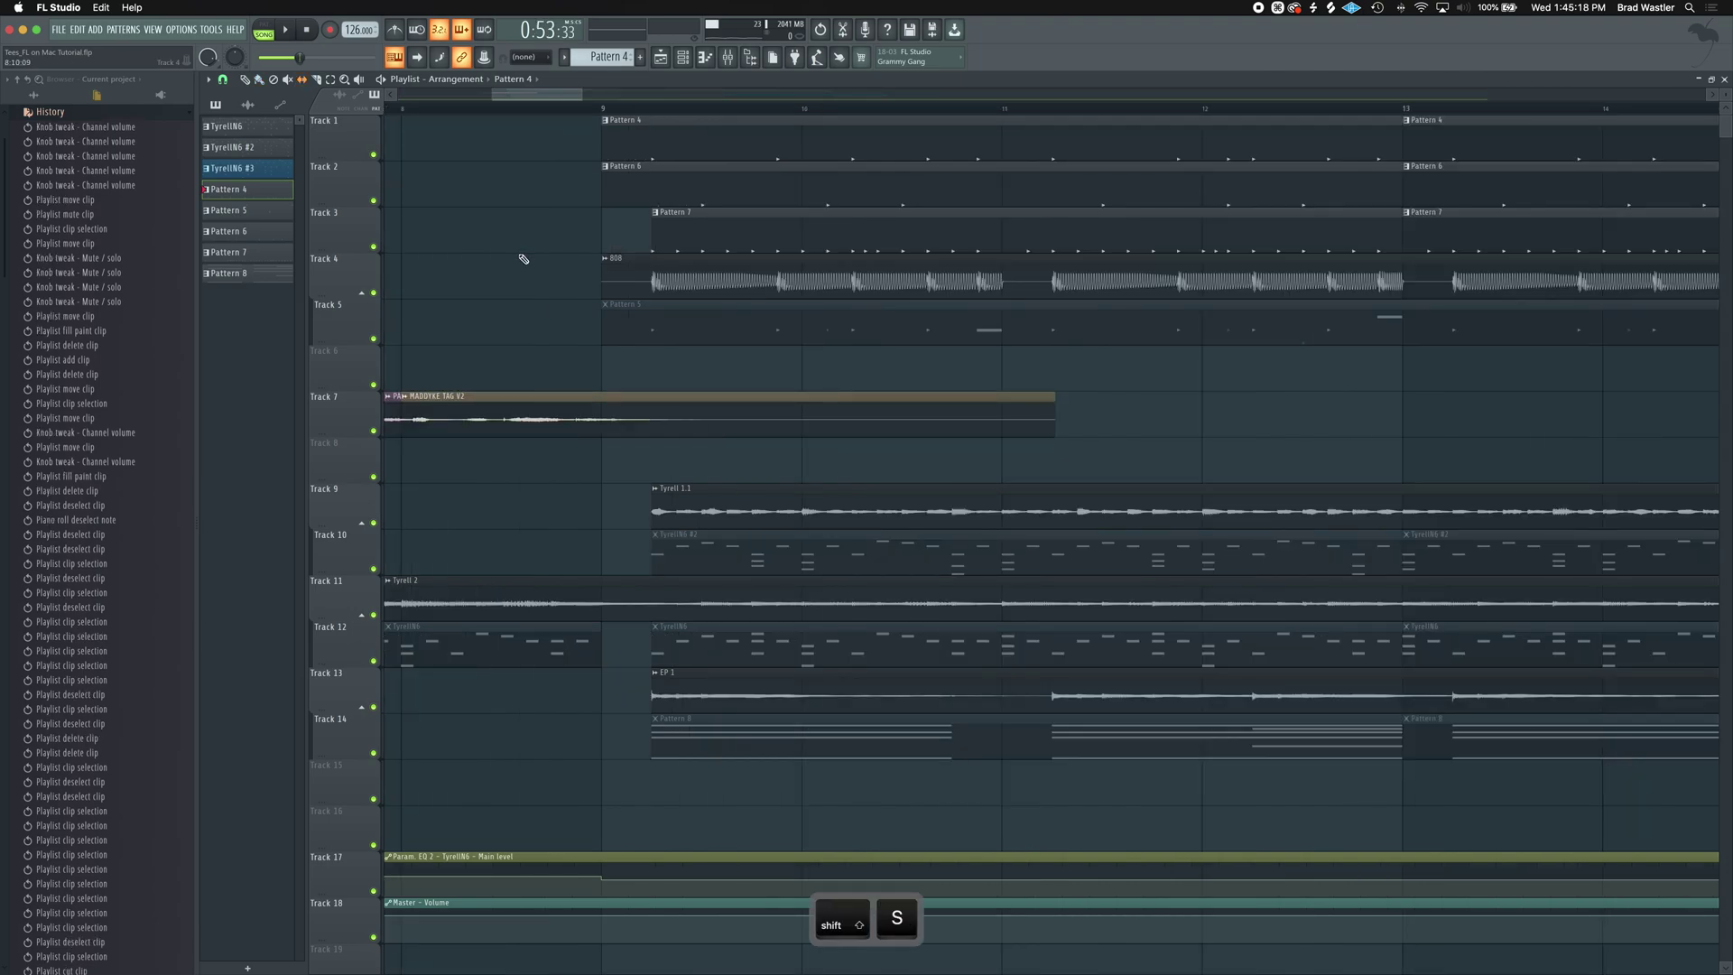
pyautogui.hotkey('alt', 's')
pyautogui.click(303, 81)
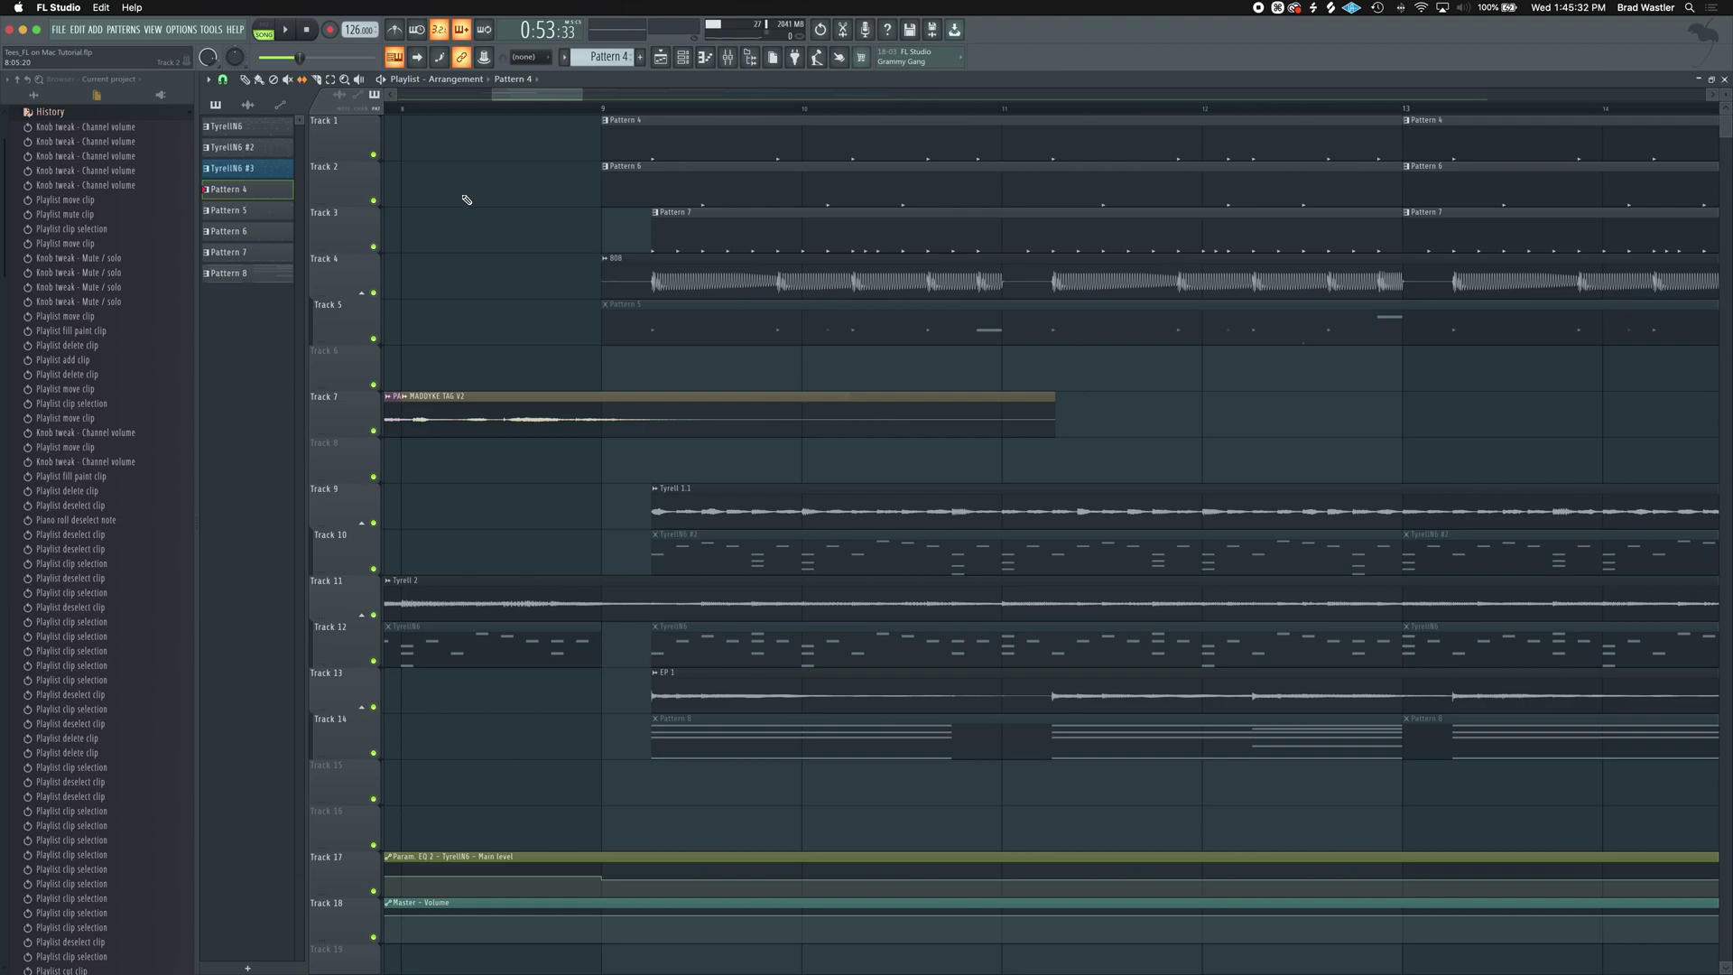
pyautogui.hotkey('shift', 'b')
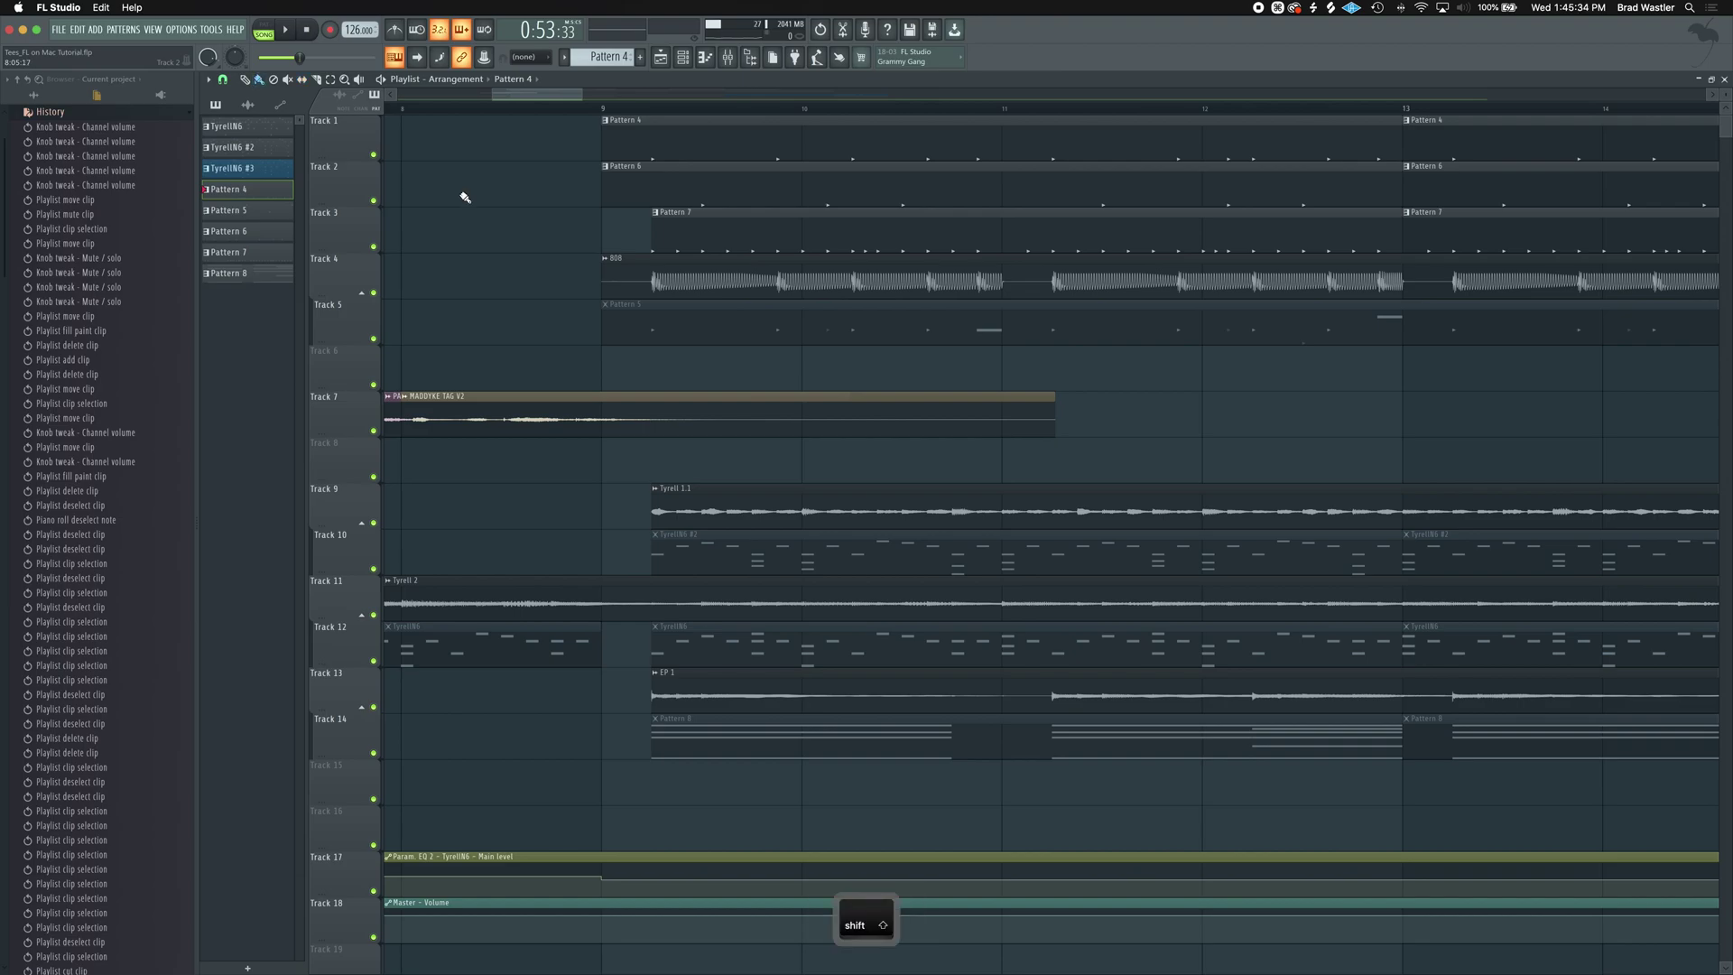
pyautogui.hotkey('shift', 's')
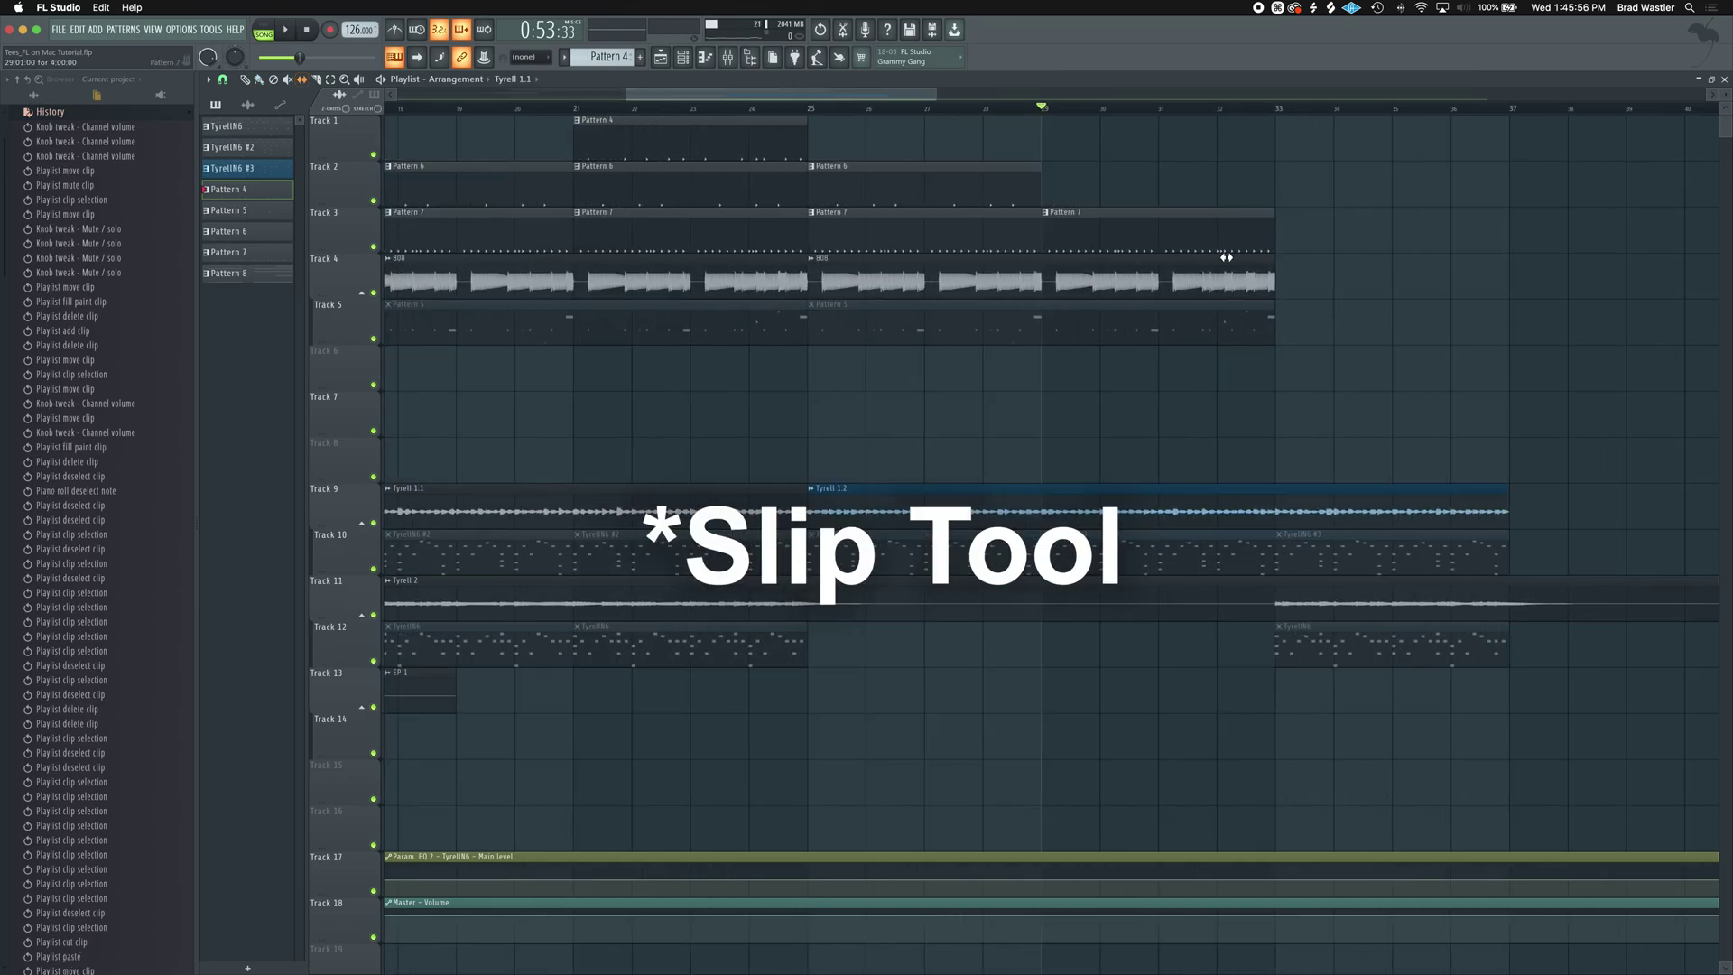
# Slip the audio inside the Tyrell 1.2 clip on Track 9 toward the end of the clip, and undo the slip.
pyautogui.scroll(3, 929, 550)
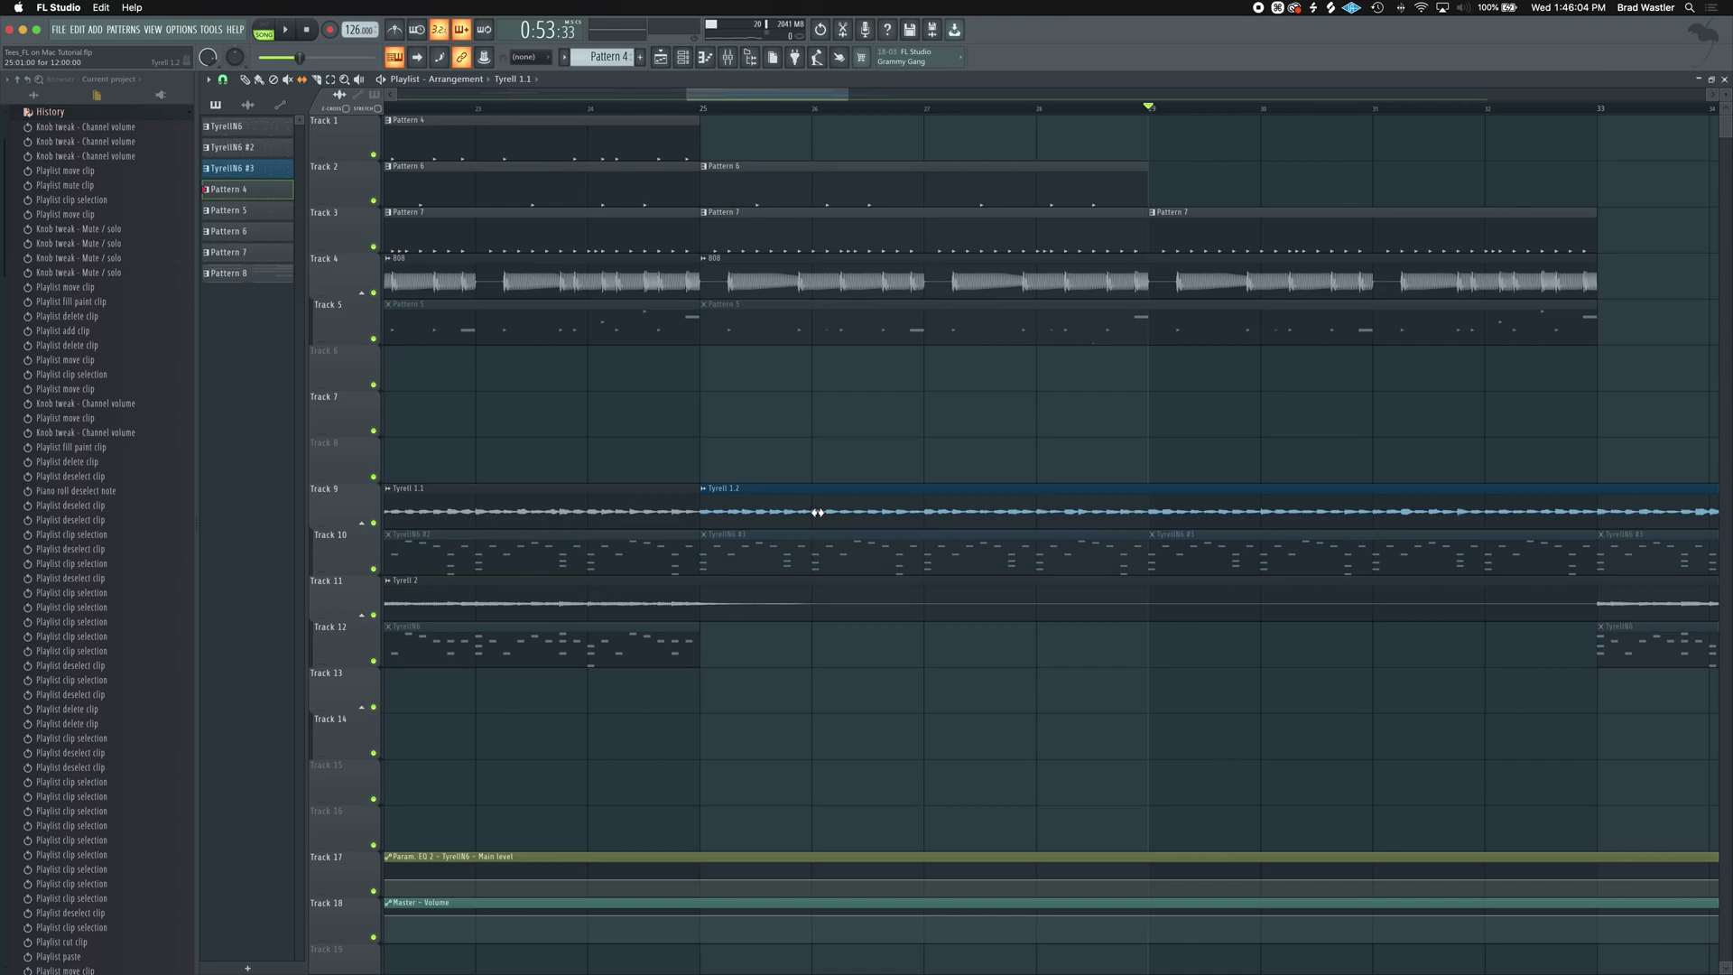
pyautogui.moveTo(817, 511); pyautogui.dragTo(1366, 520)
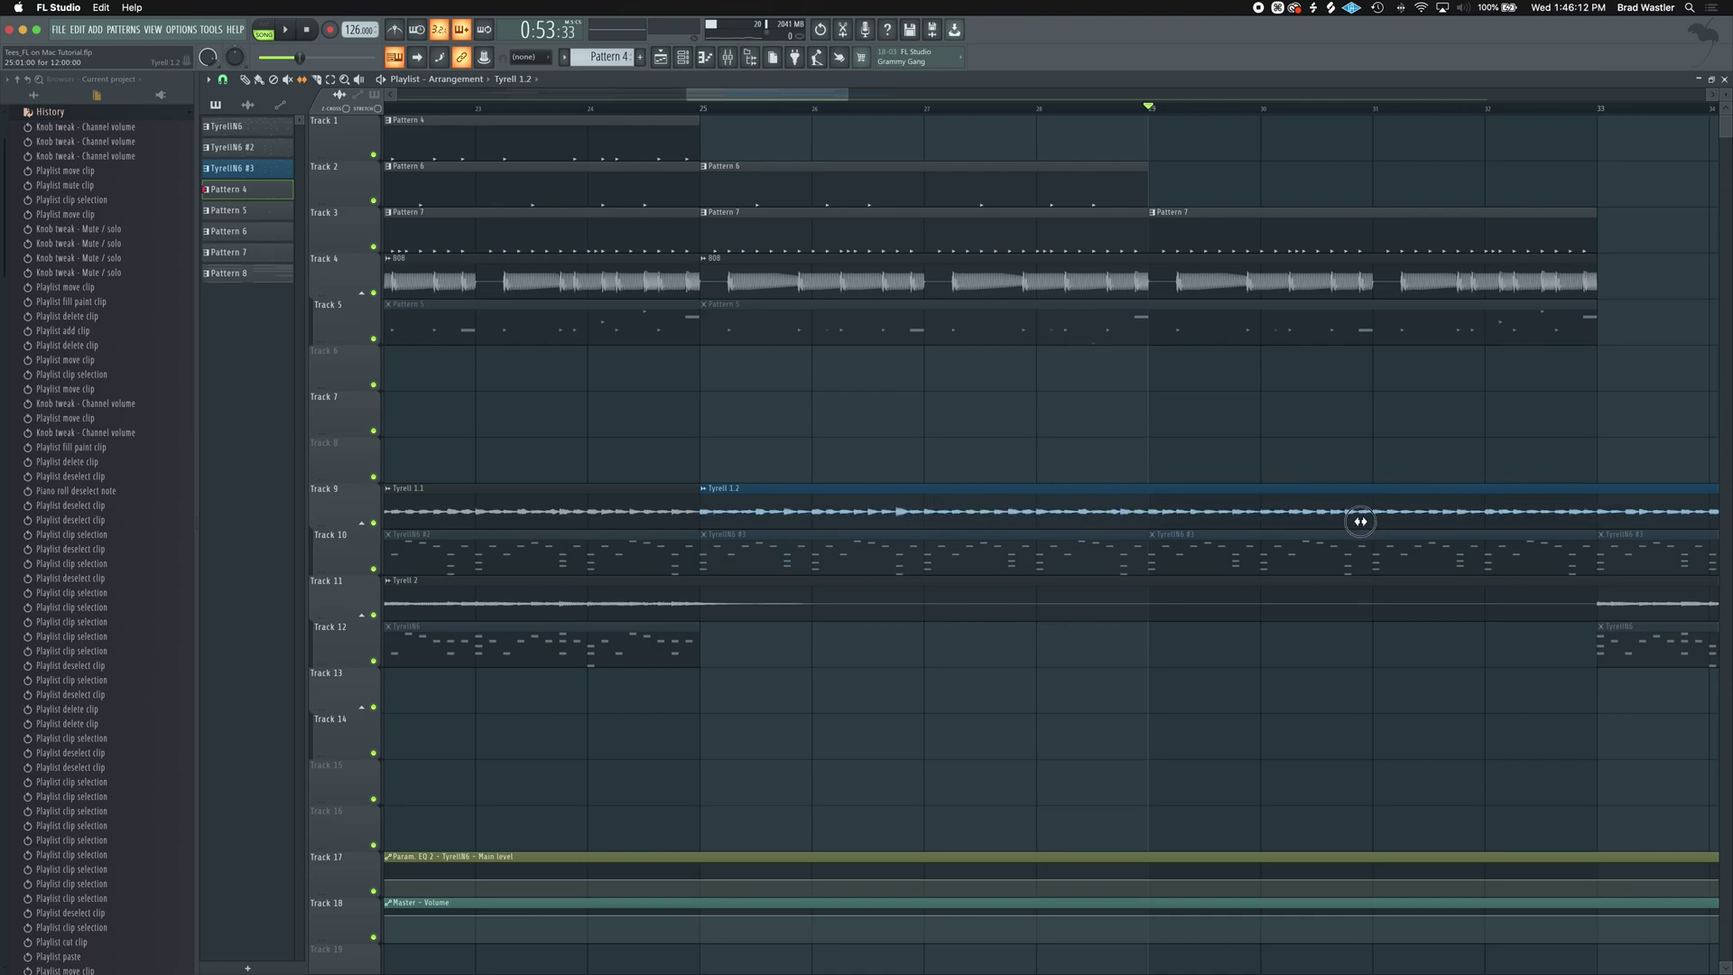
pyautogui.press('super+z')
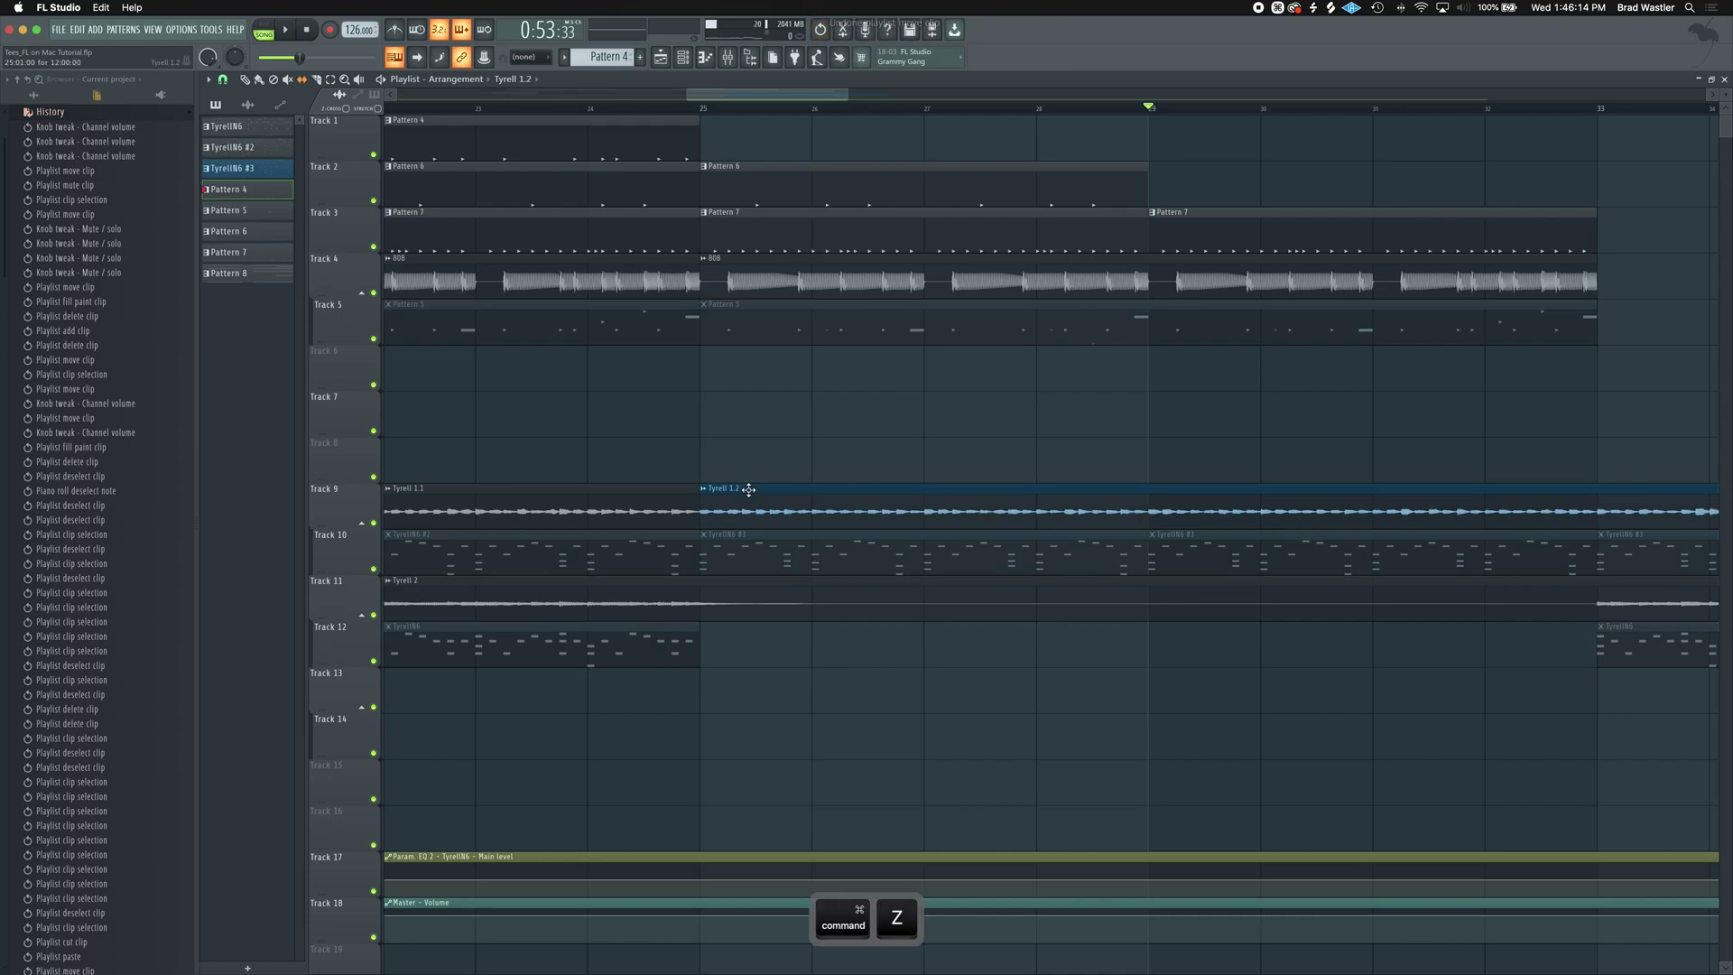
# Slip the audio inside the Tyrell 1.2 clip on Track 9 toward the end of the clip, working at close zoom.
pyautogui.keyDown('super'); pyautogui.scroll(8, 683, 520); pyautogui.keyUp('super')
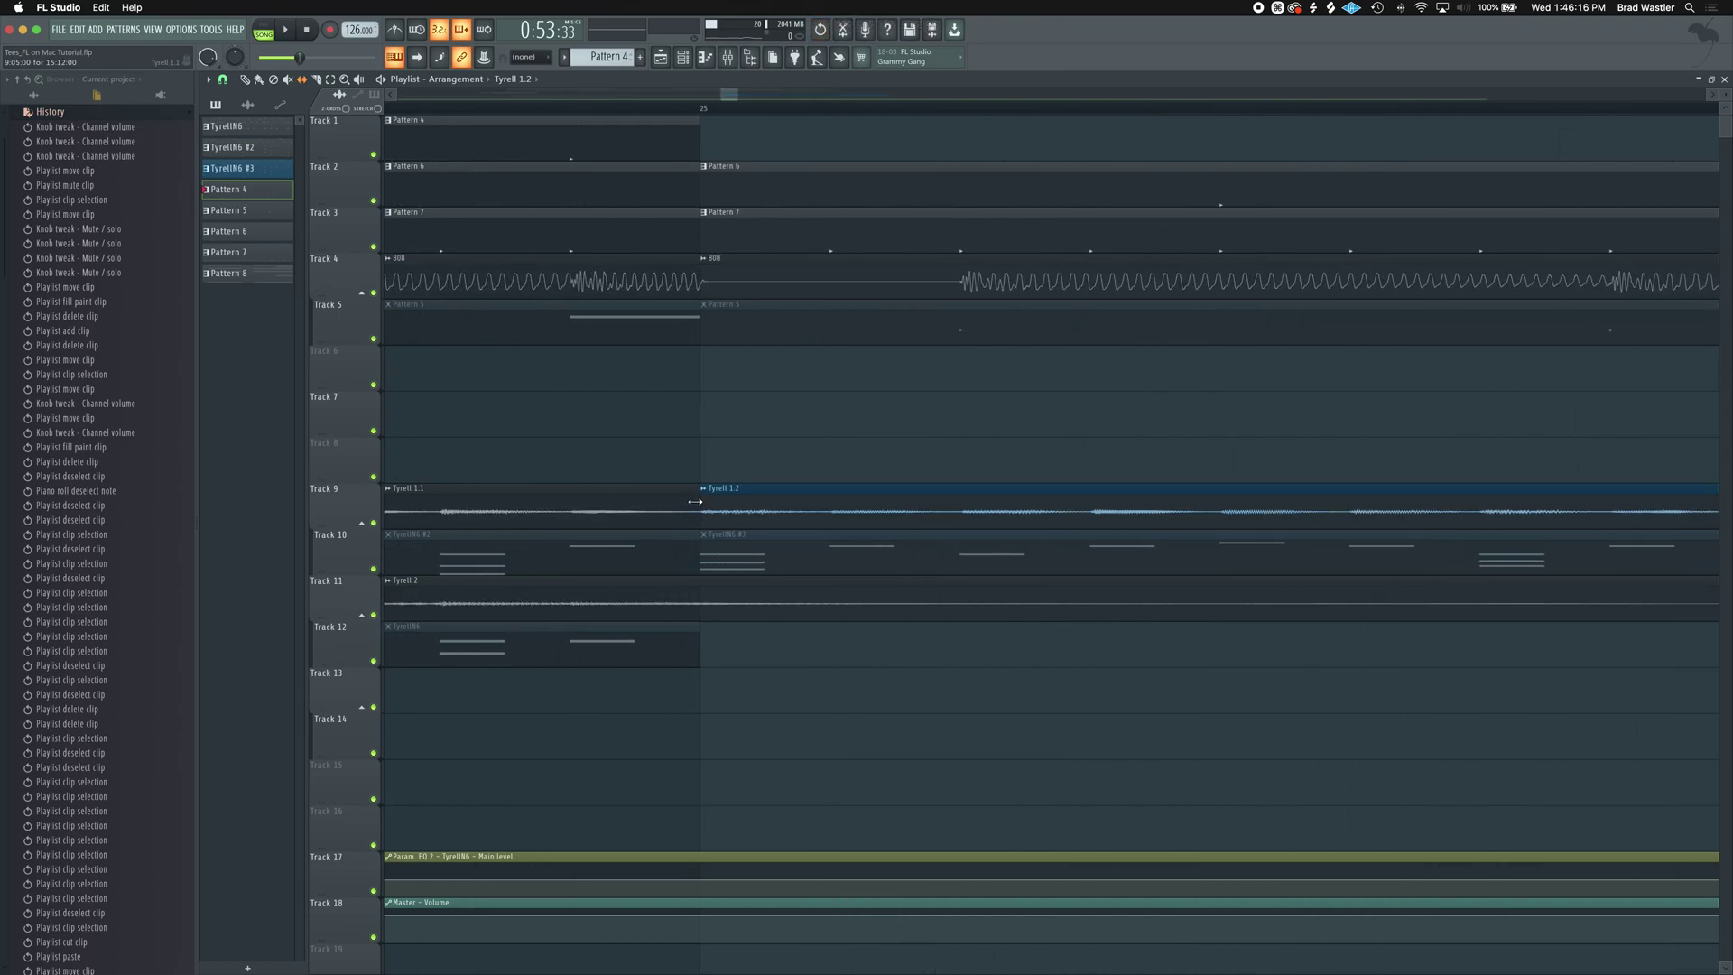
pyautogui.click(744, 515)
pyautogui.moveTo(744, 516); pyautogui.dragTo(1033, 512)
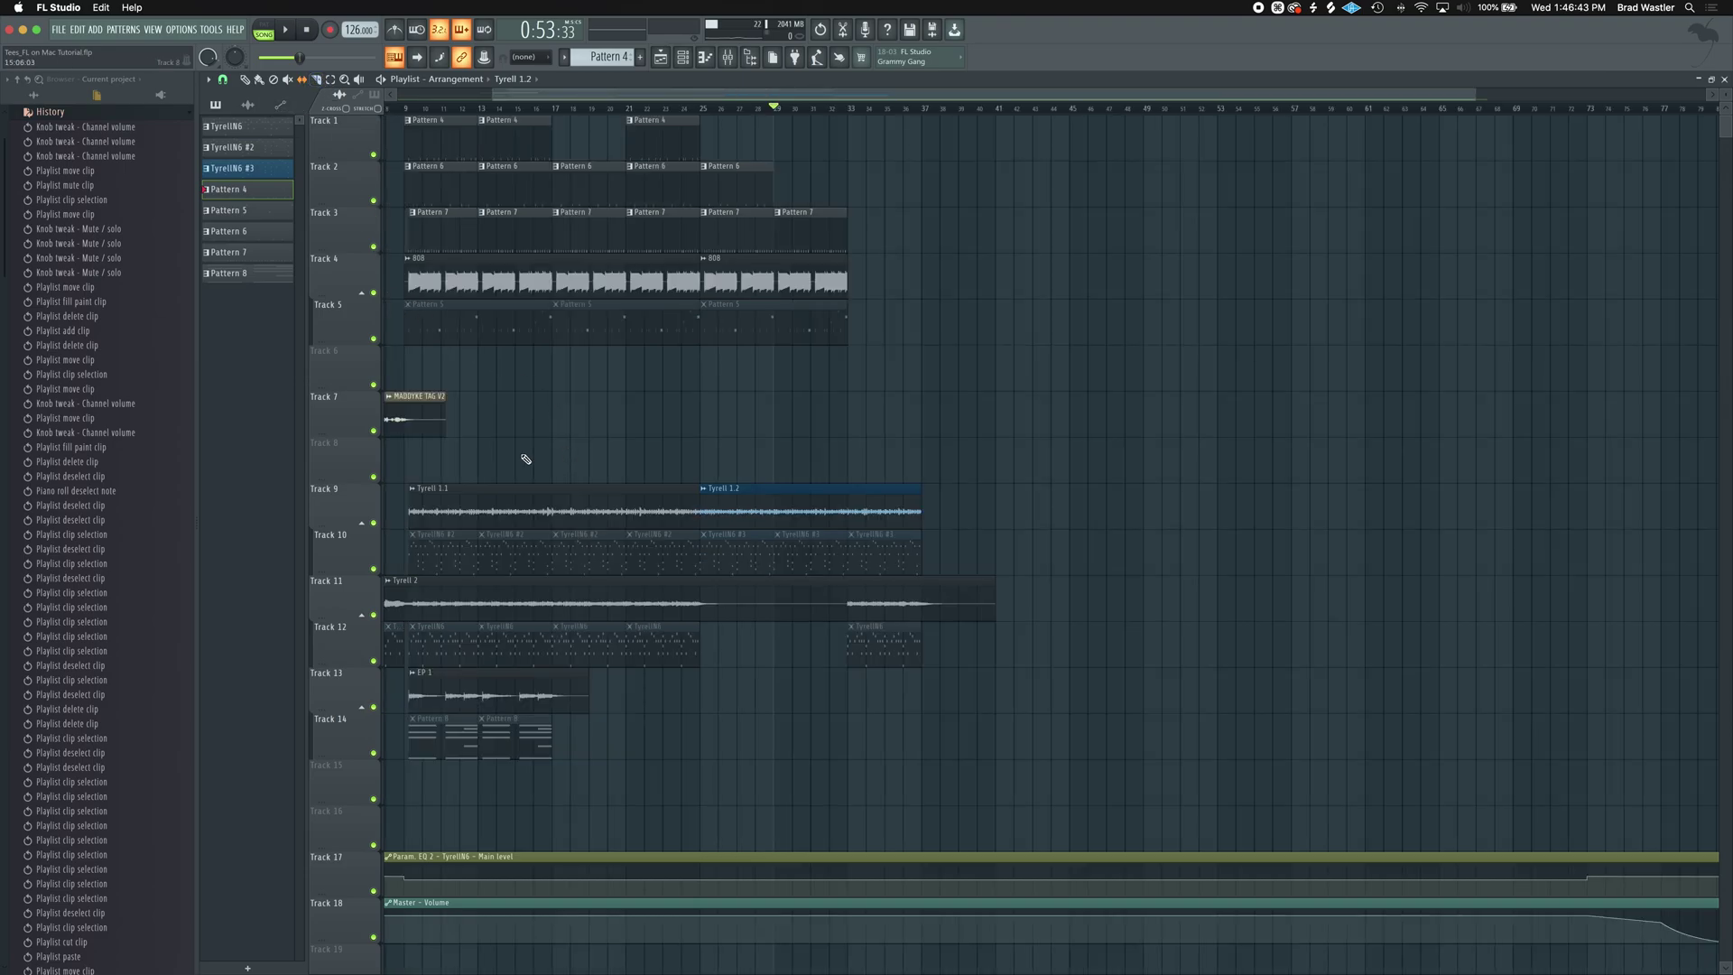
# With the Slice tool, try diagonal and straight cuts around the Pattern 7 clip at bar 29 on Track 3, and undo the slicing.
pyautogui.hotkey('alt', 'c')
pyautogui.press('shift')
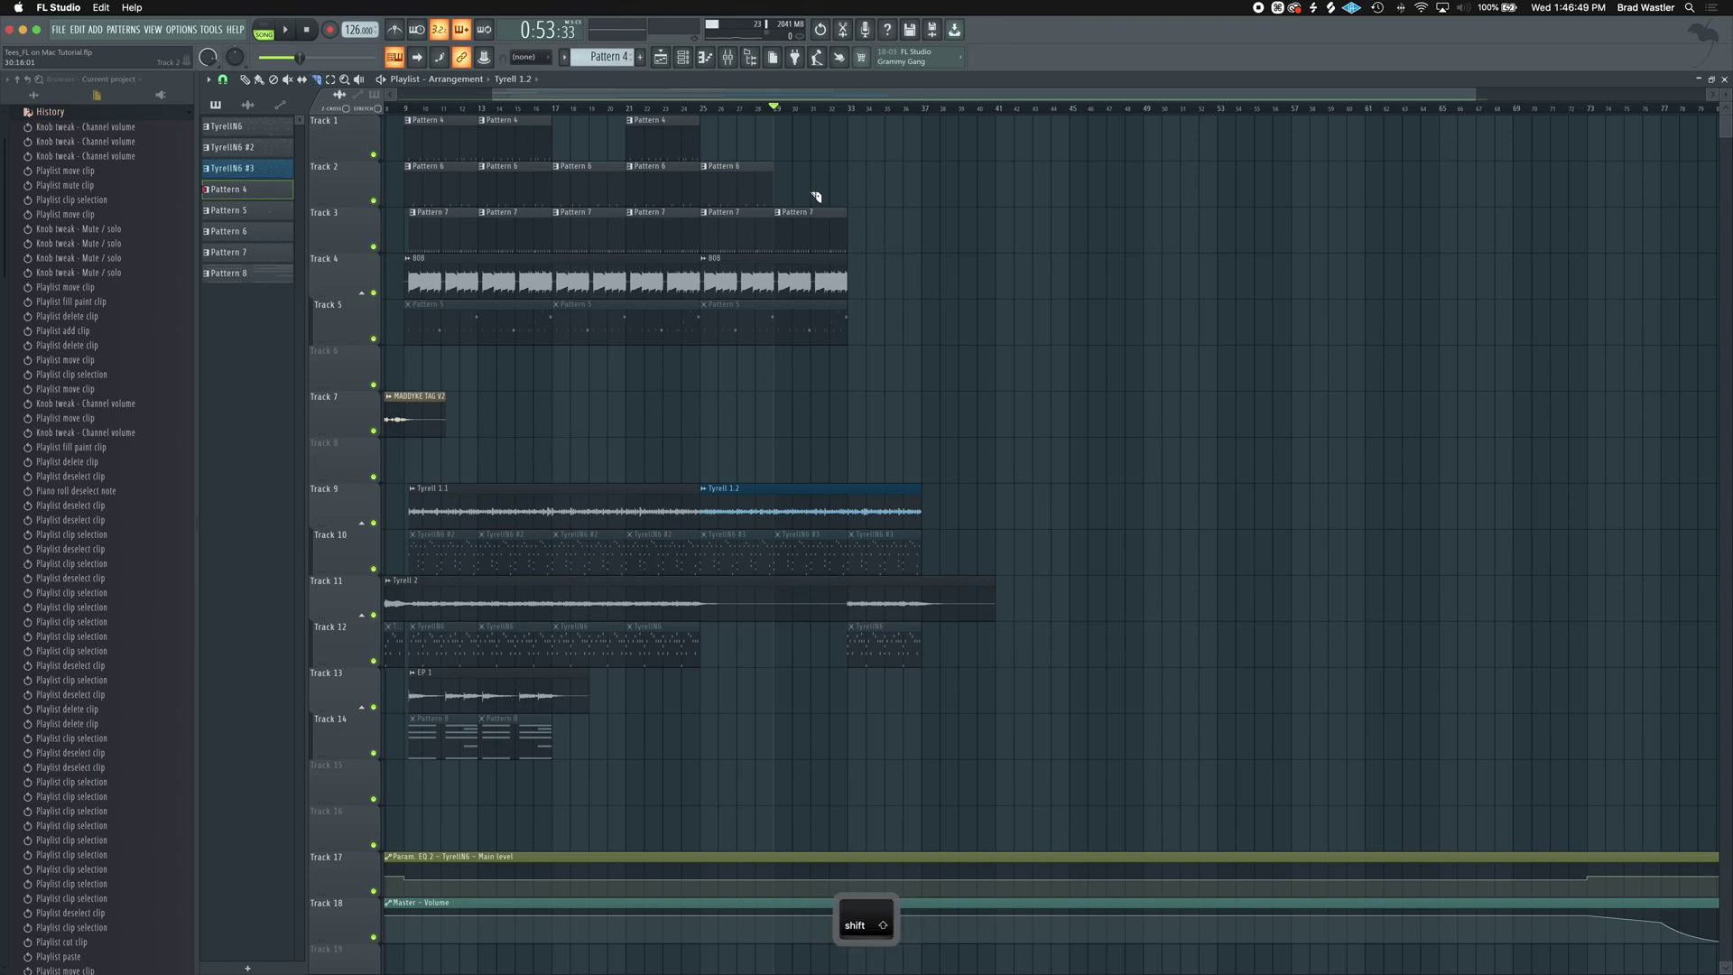
pyautogui.moveTo(851, 174); pyautogui.dragTo(976, 209)
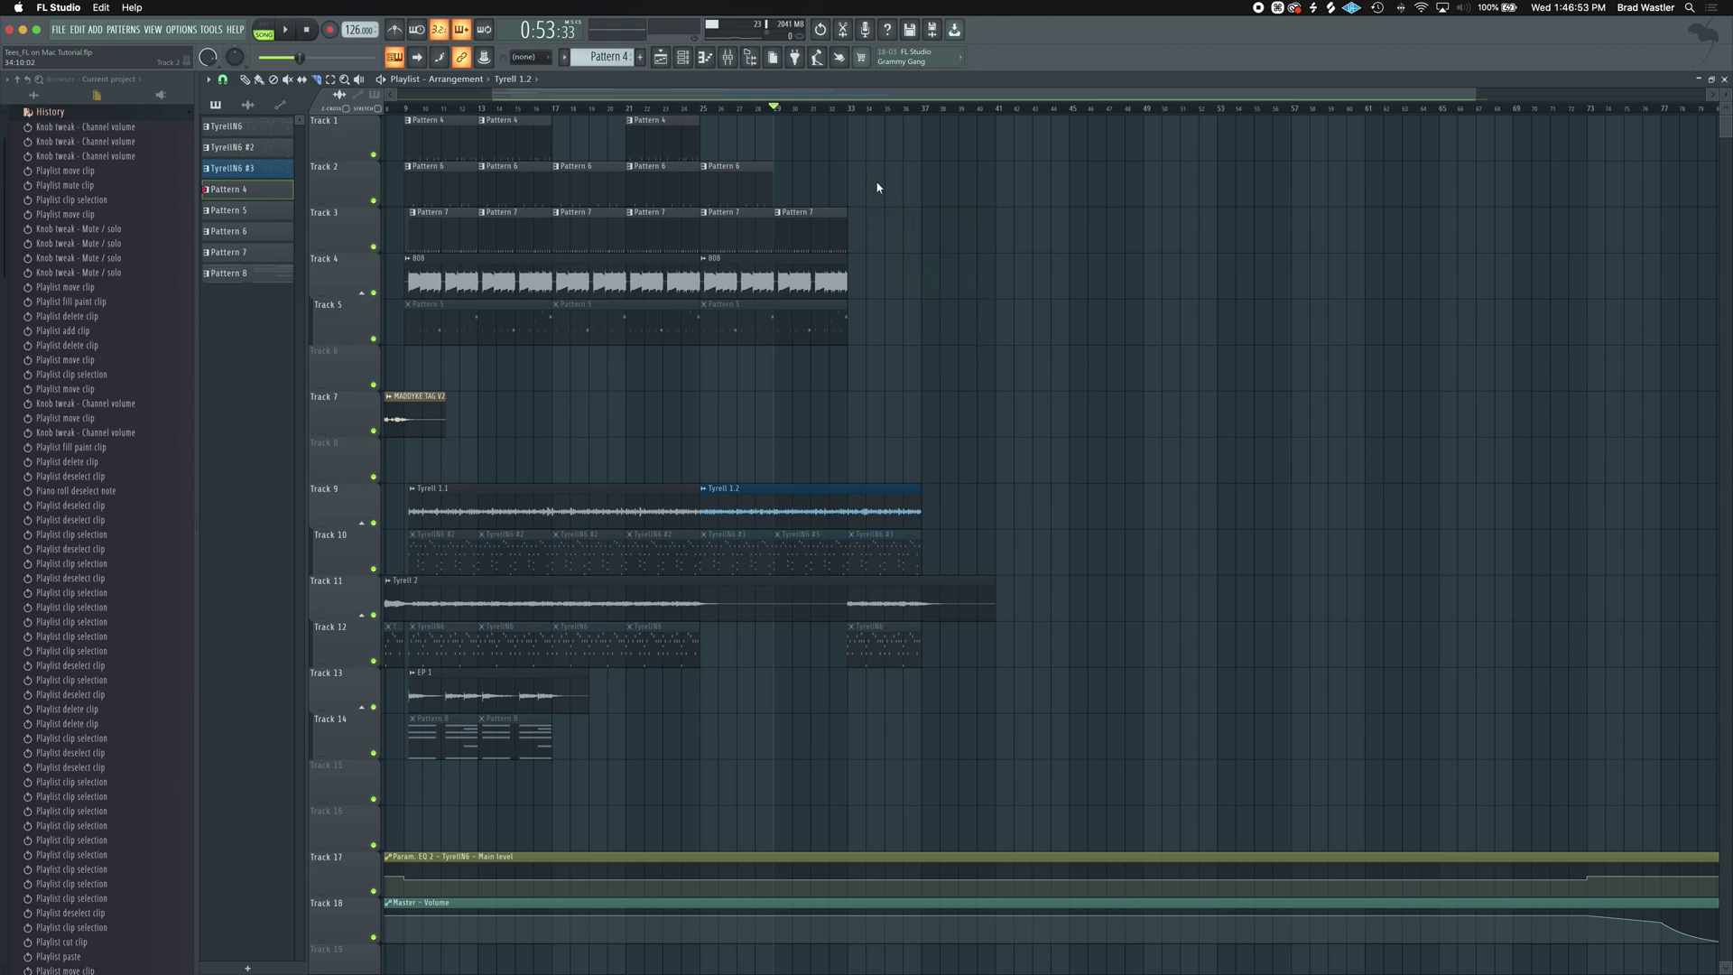
pyautogui.press('shift')
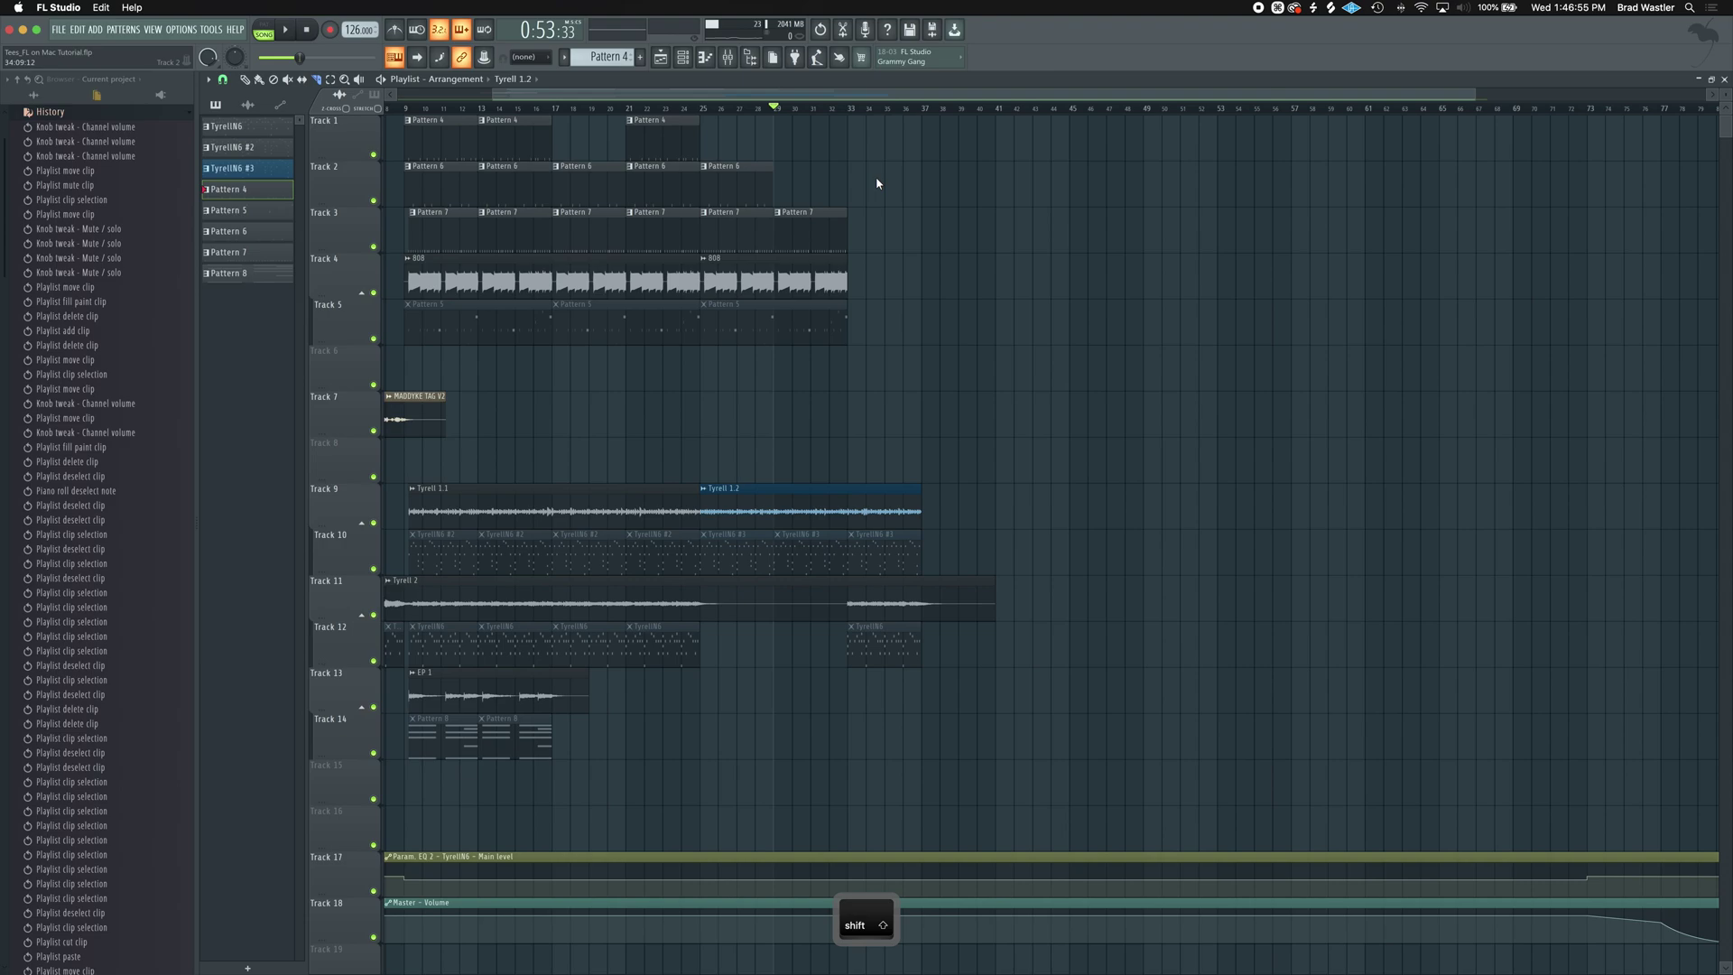
pyautogui.moveTo(818, 207)
pyautogui.mouseDown()
pyautogui.moveTo(818, 230)
pyautogui.moveTo(821, 211)
pyautogui.mouseUp()
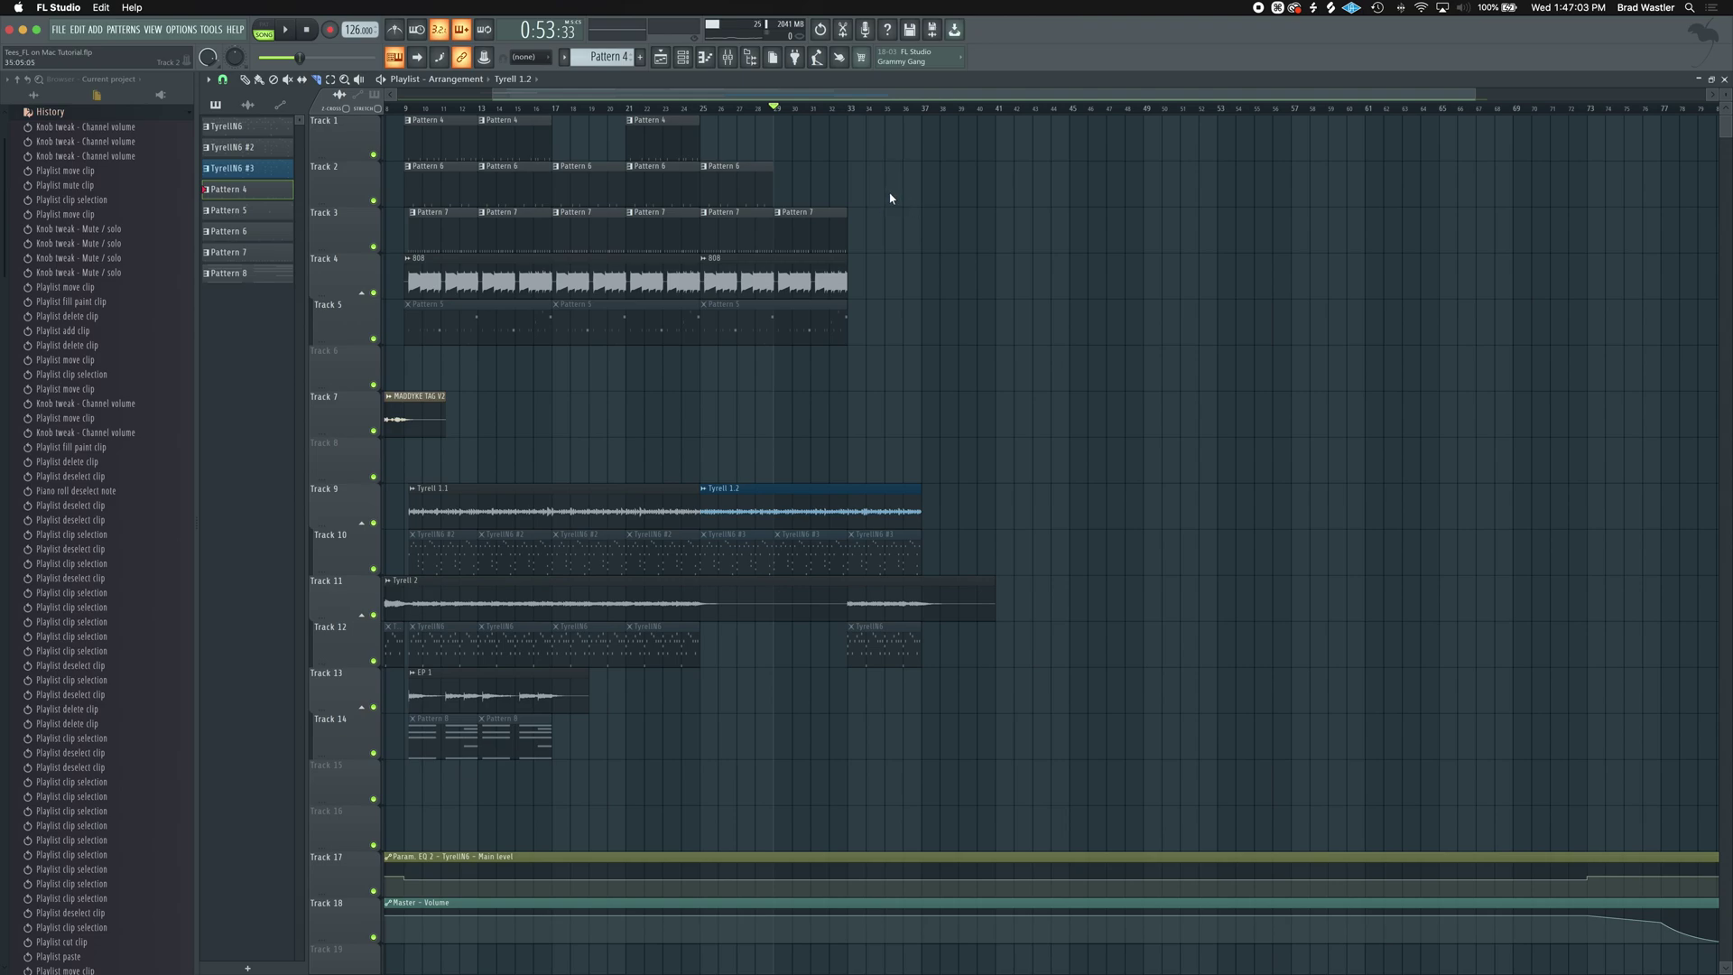
pyautogui.moveTo(890, 196); pyautogui.dragTo(840, 231)
pyautogui.press('super+z')
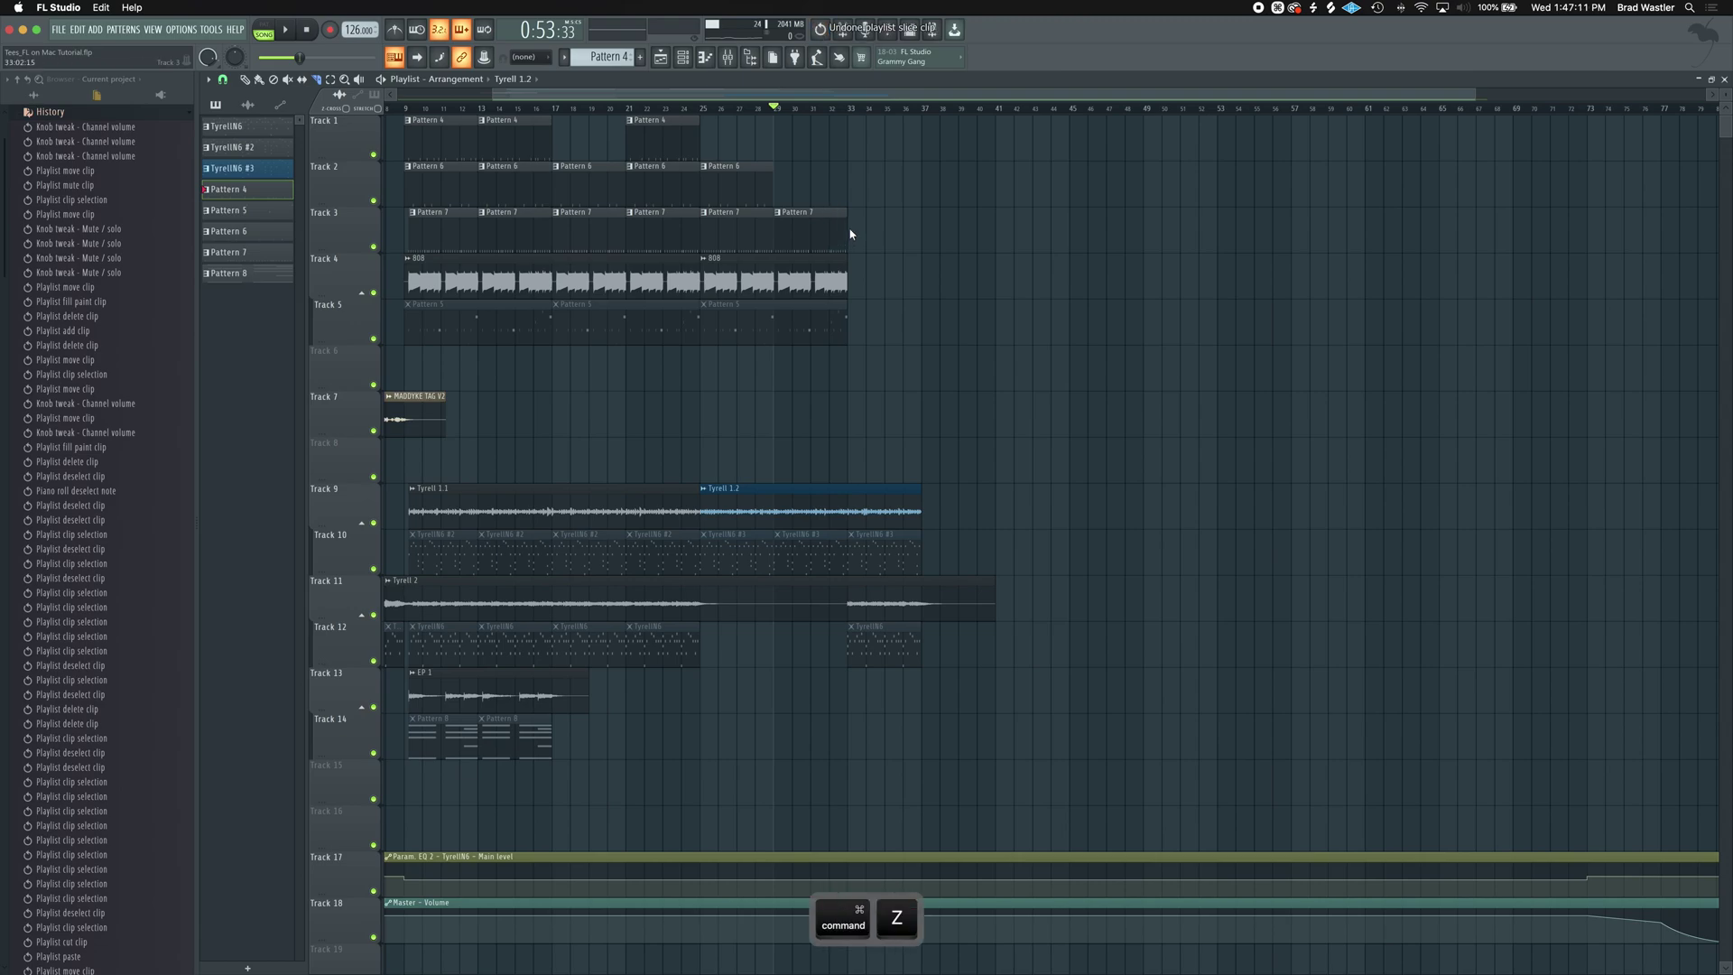
# Slice the last Pattern 7 clip on Track 3 vertically, slice off its second half in another attempt, and undo each cut.
pyautogui.moveTo(801, 183); pyautogui.dragTo(797, 229)
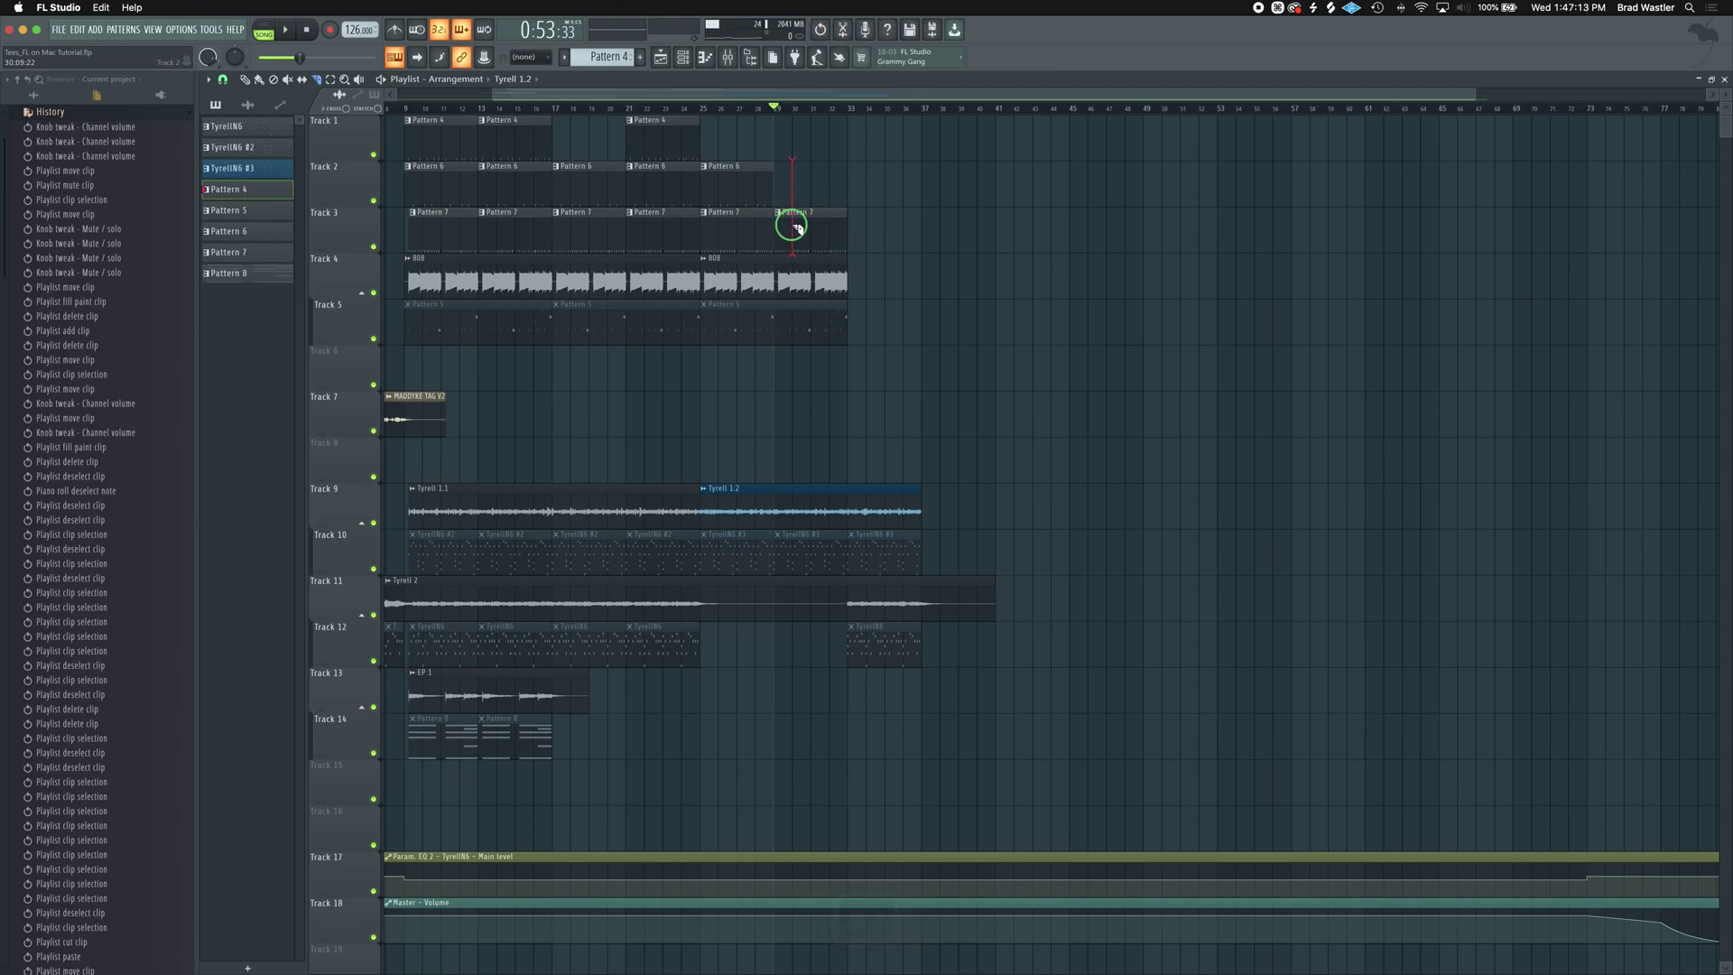
pyautogui.press('super+z')
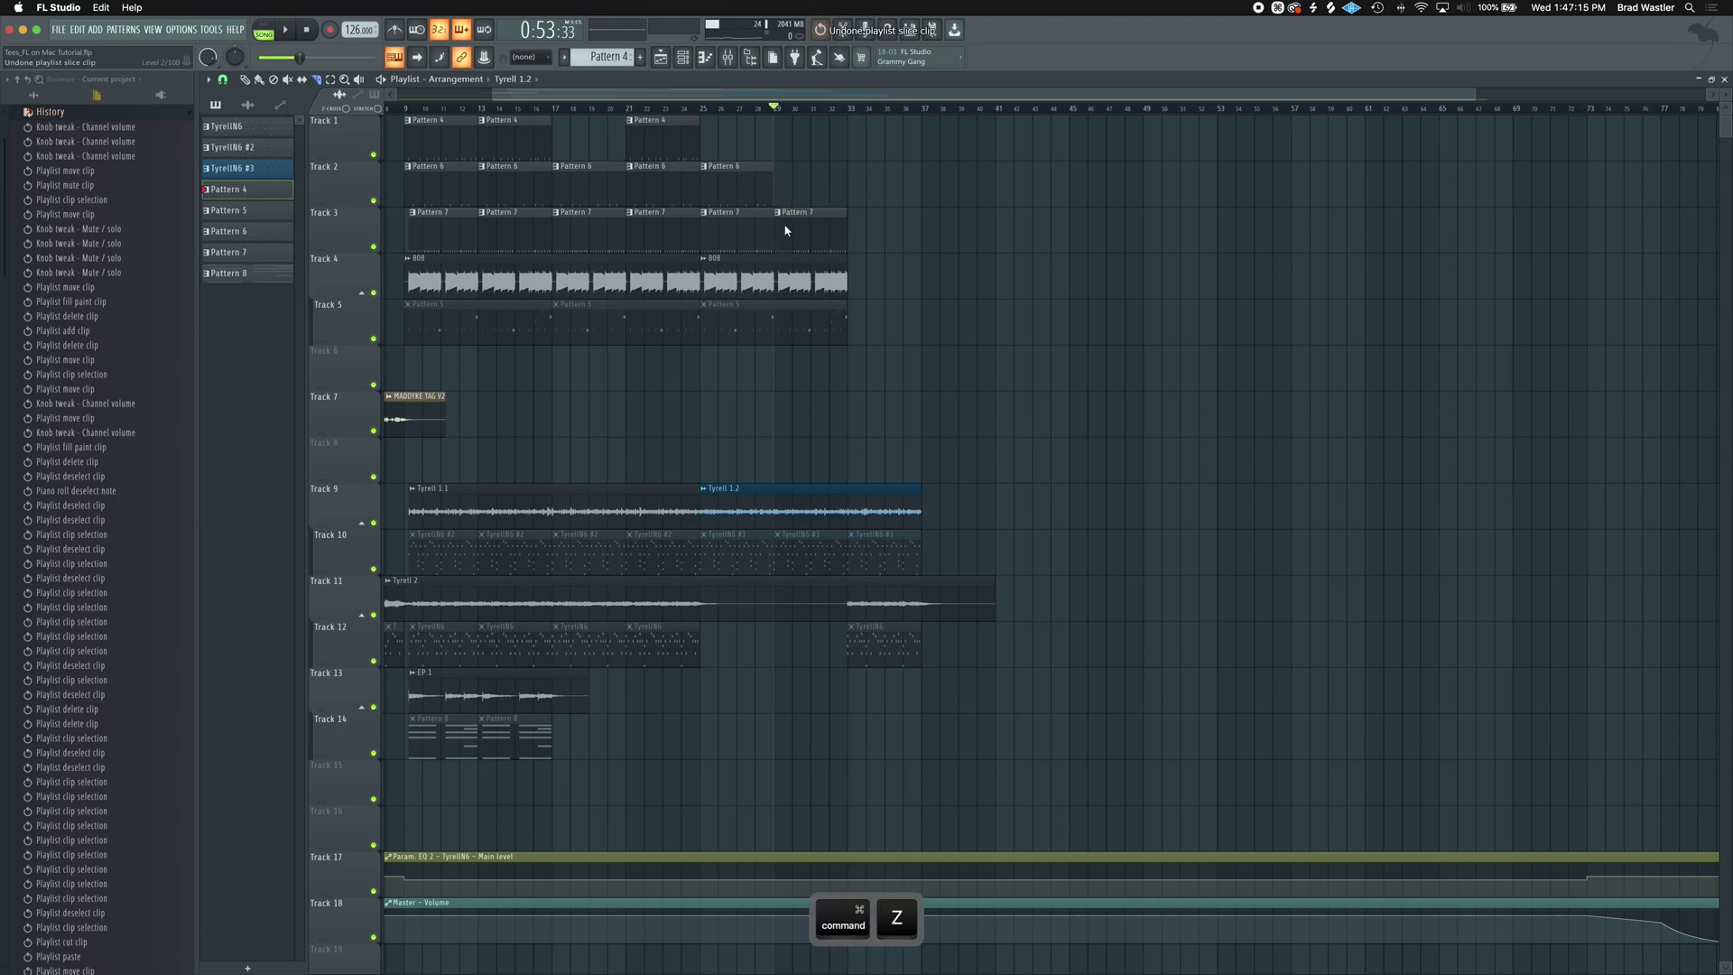
pyautogui.moveTo(810, 225); pyautogui.dragTo(823, 225)
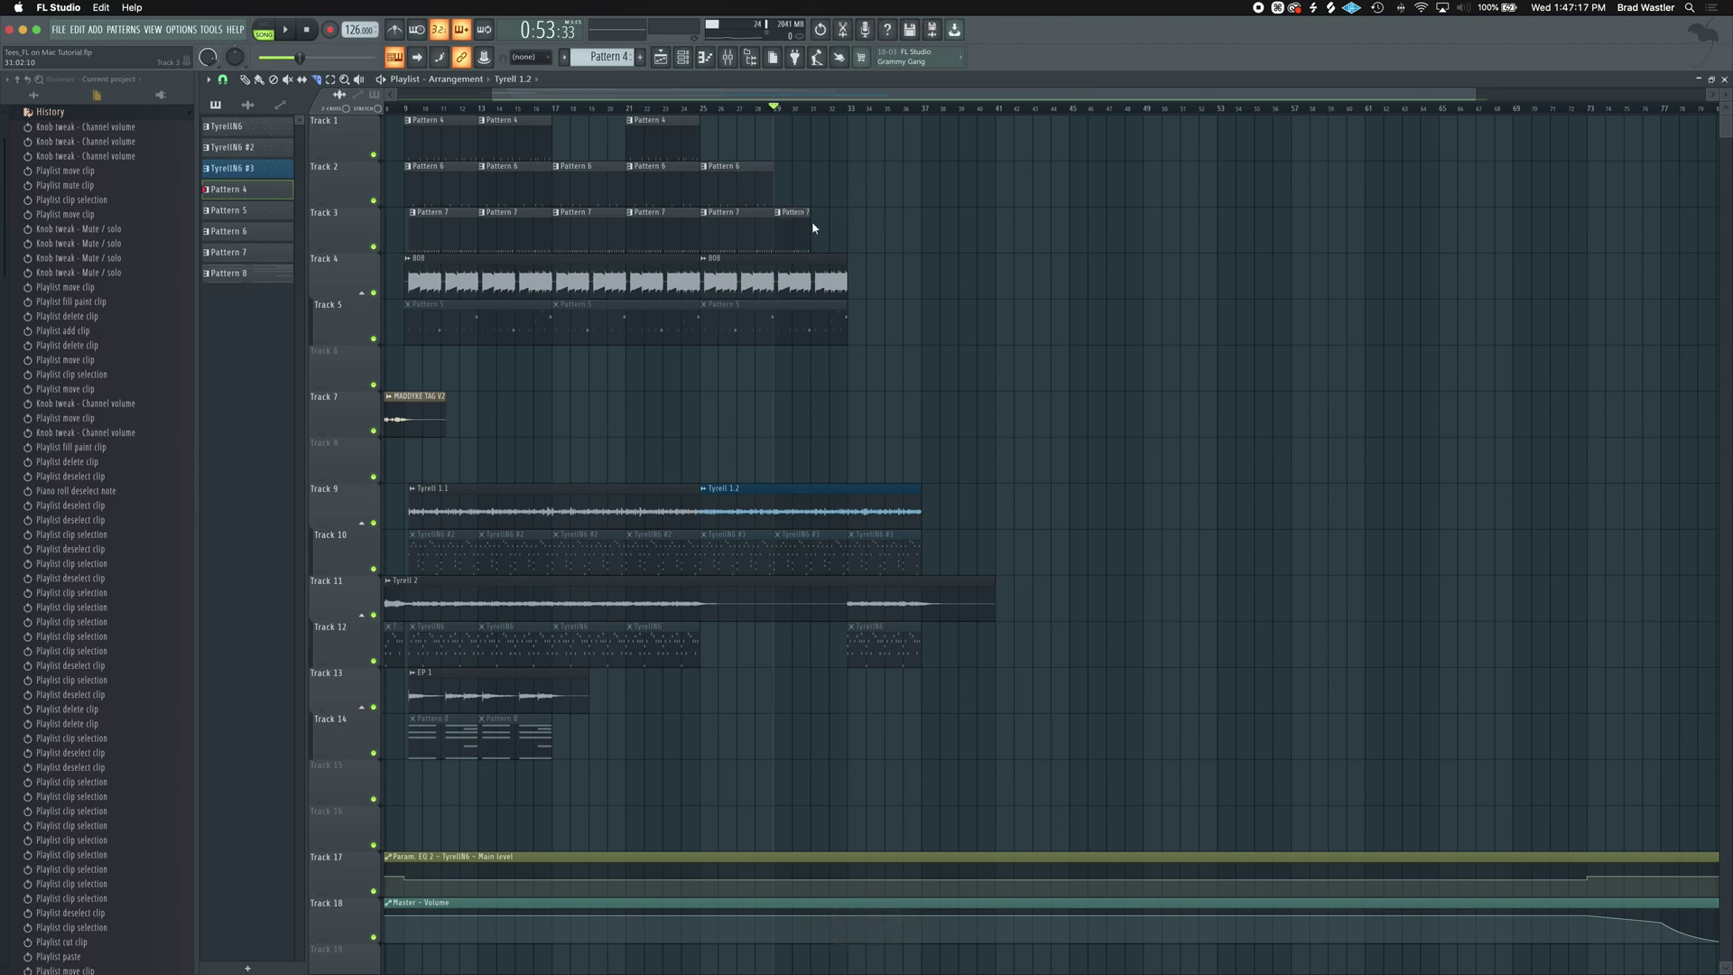
pyautogui.press('super+z')
# Activate the Select tool, select the Pattern 4 clips on Track 1 with a marquee, and clear the selection.
pyautogui.click(332, 80)
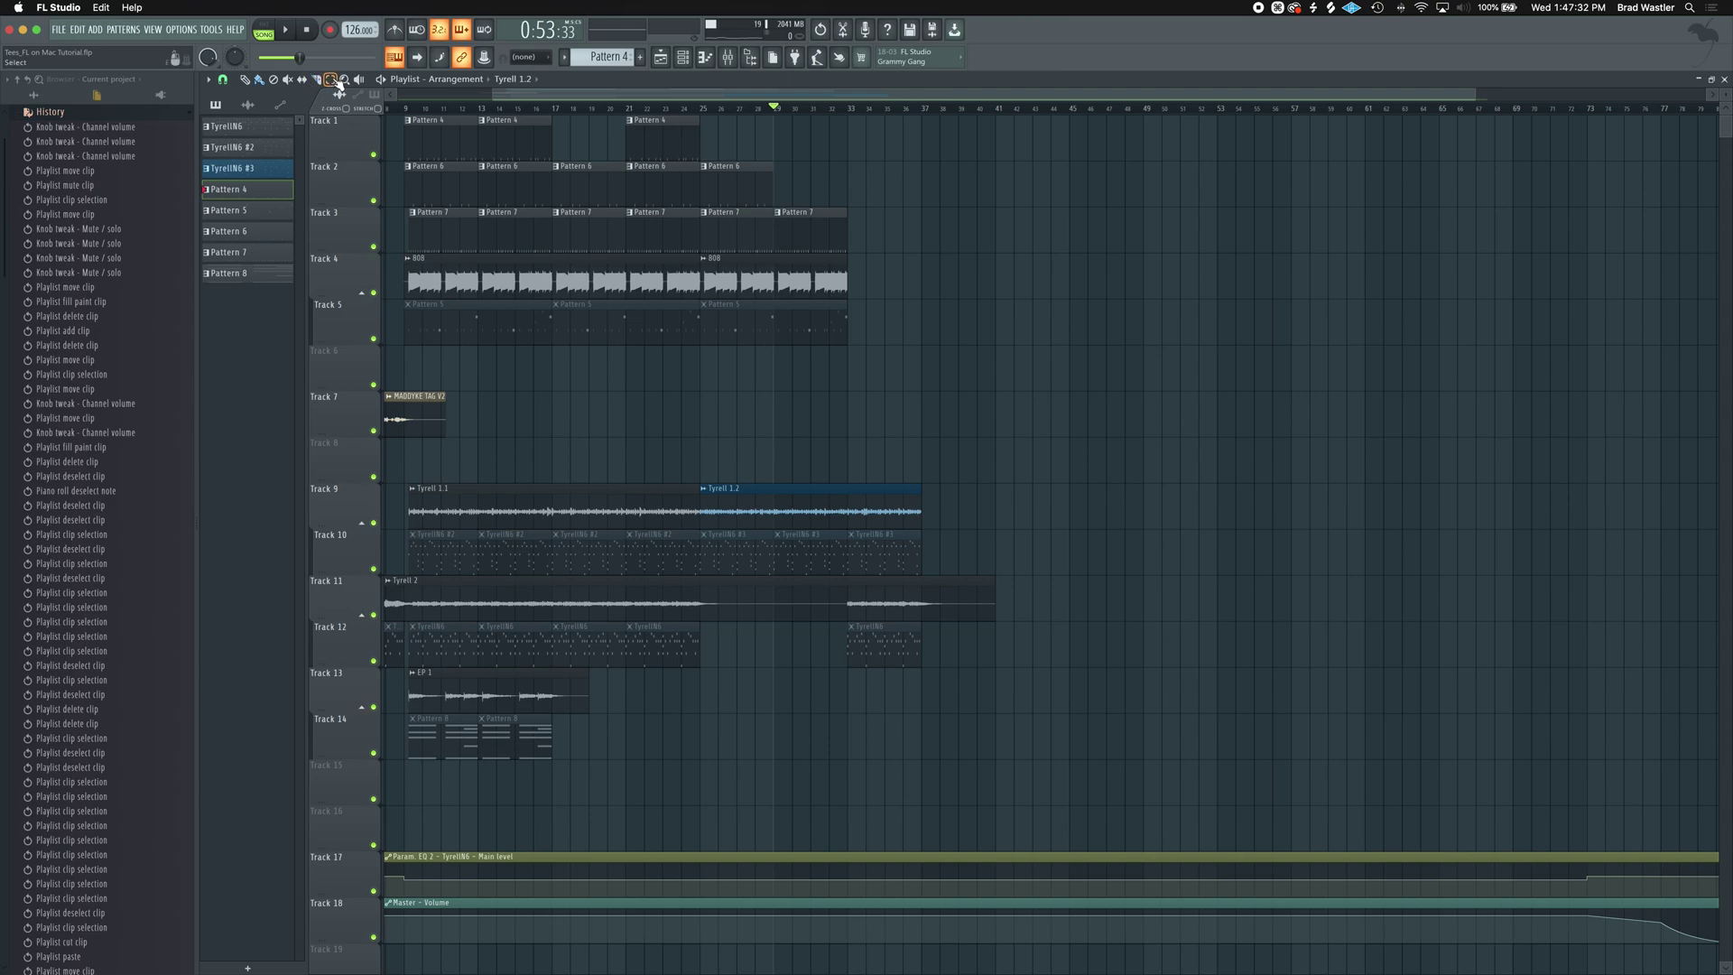
pyautogui.moveTo(666, 93); pyautogui.dragTo(534, 102)
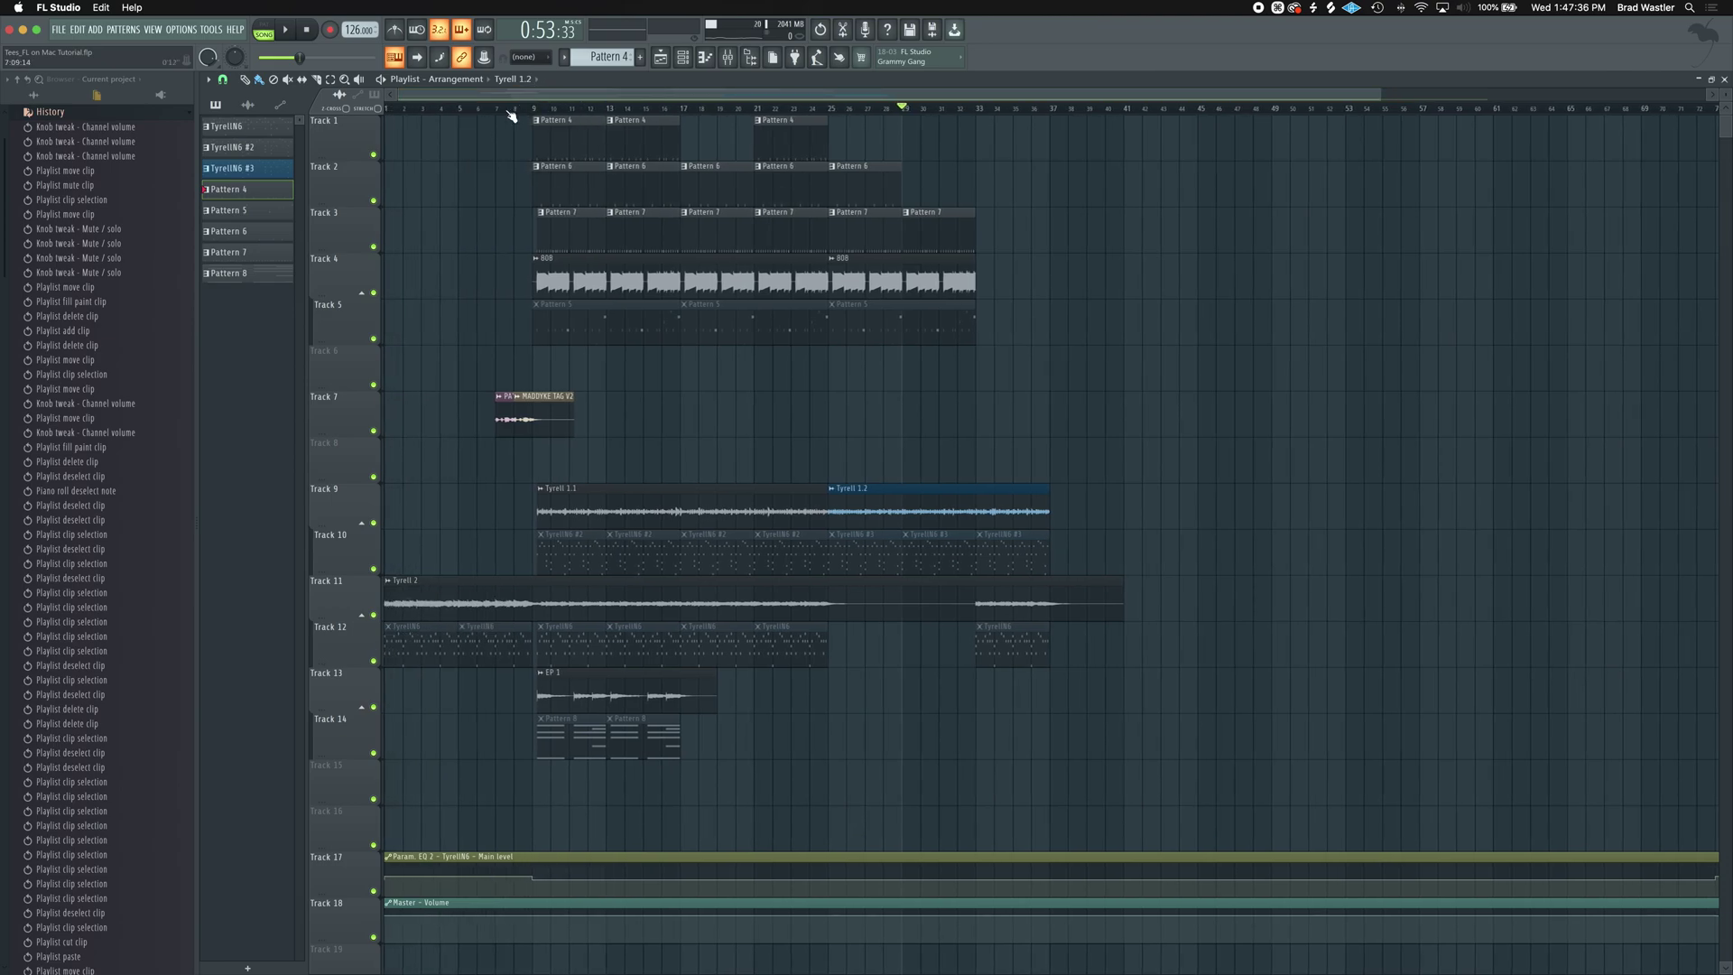
pyautogui.scroll(3, 512, 115)
pyautogui.hscroll(-2, 511, 115)
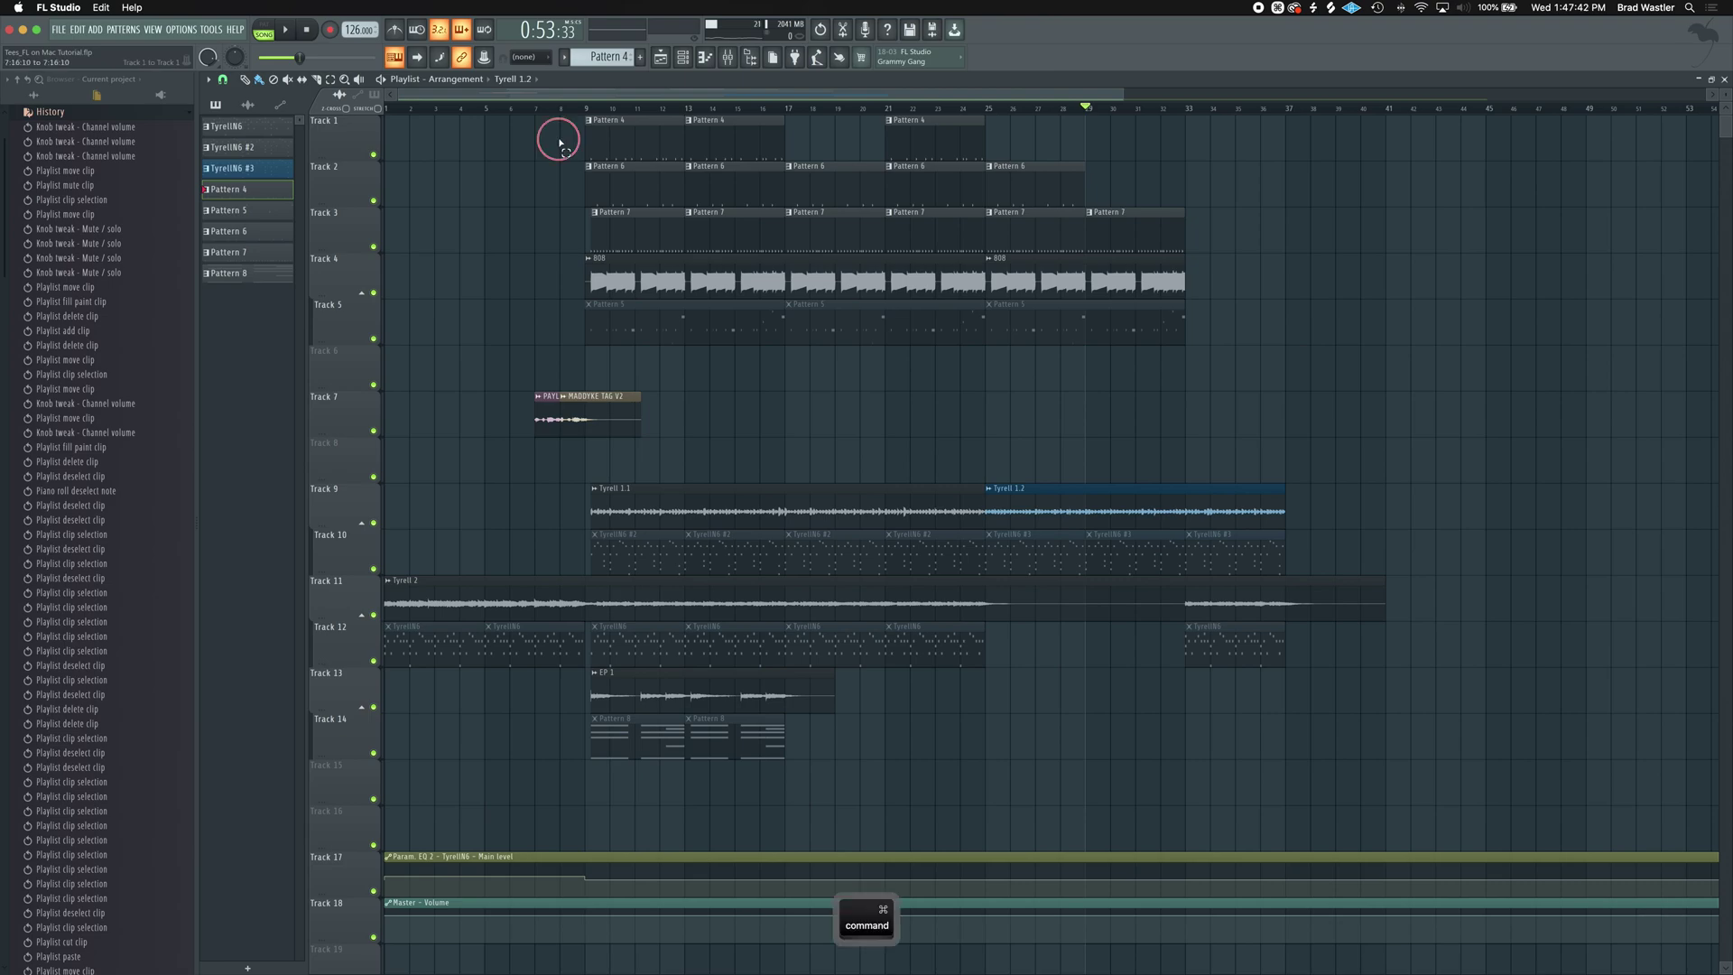
pyautogui.moveTo(557, 139); pyautogui.dragTo(1053, 161)
pyautogui.click(505, 162)
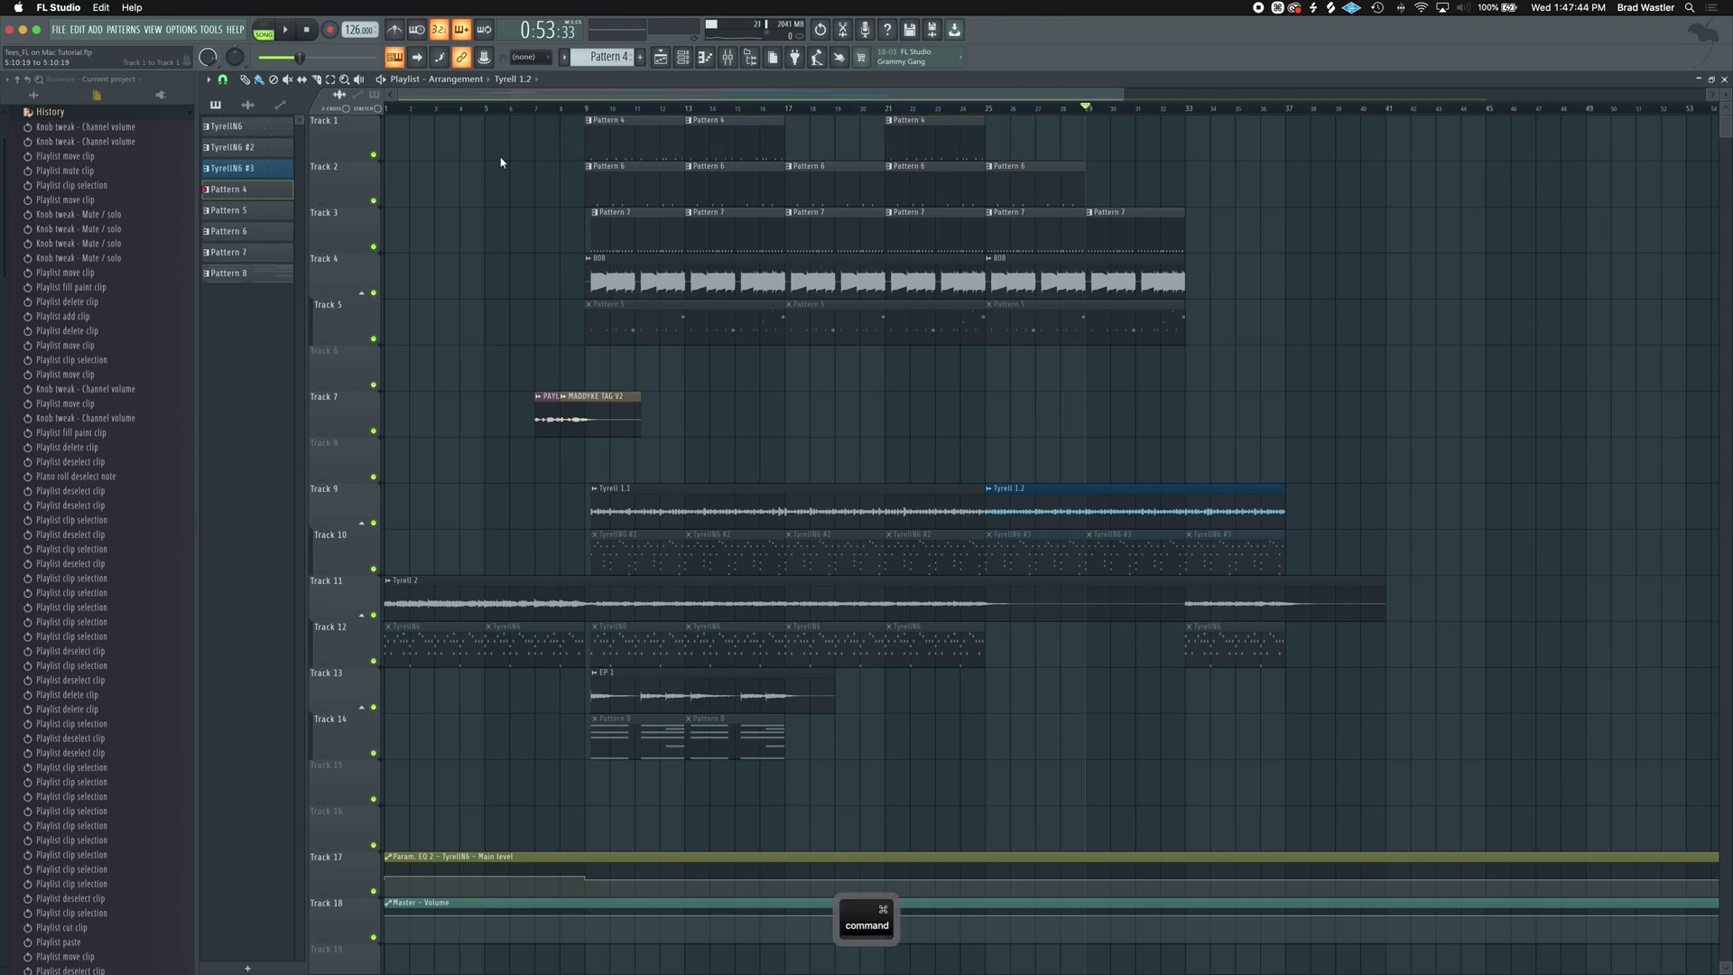
# Select the Pattern 4 clips at bars 9 and 21 on Track 1 together with the Pattern 6 clip at bar 21 on Track 2.
pyautogui.keyDown('shift'); pyautogui.keyDown('super'); pyautogui.click(639, 142); pyautogui.keyUp('super'); pyautogui.keyUp('shift')
pyautogui.keyDown('shift'); pyautogui.keyDown('super'); pyautogui.click(955, 135); pyautogui.keyUp('super'); pyautogui.keyUp('shift')
pyautogui.keyDown('shift'); pyautogui.keyDown('super'); pyautogui.click(962, 182); pyautogui.keyUp('super'); pyautogui.keyUp('shift')
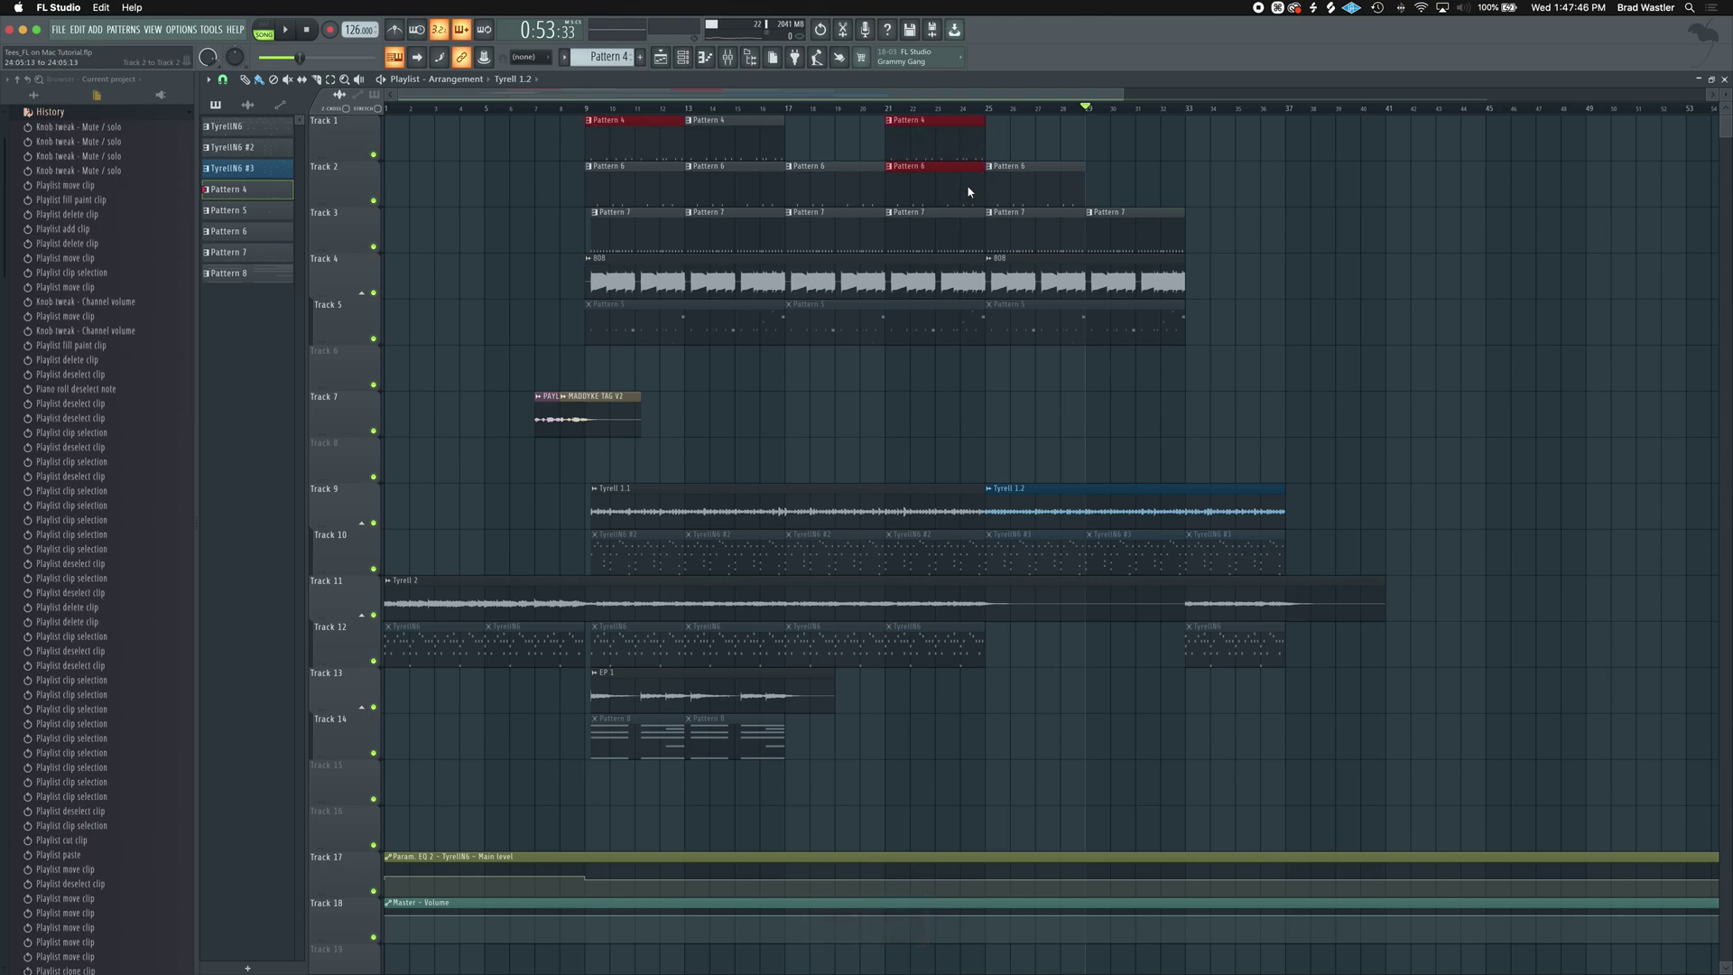
# Marquee-select the last clips on Tracks 3 to 5, clear the selection, and marquee-select all clips on Tracks 1 to 5.
pyautogui.moveTo(1326, 349); pyautogui.dragTo(1011, 233)
pyautogui.click(1185, 172)
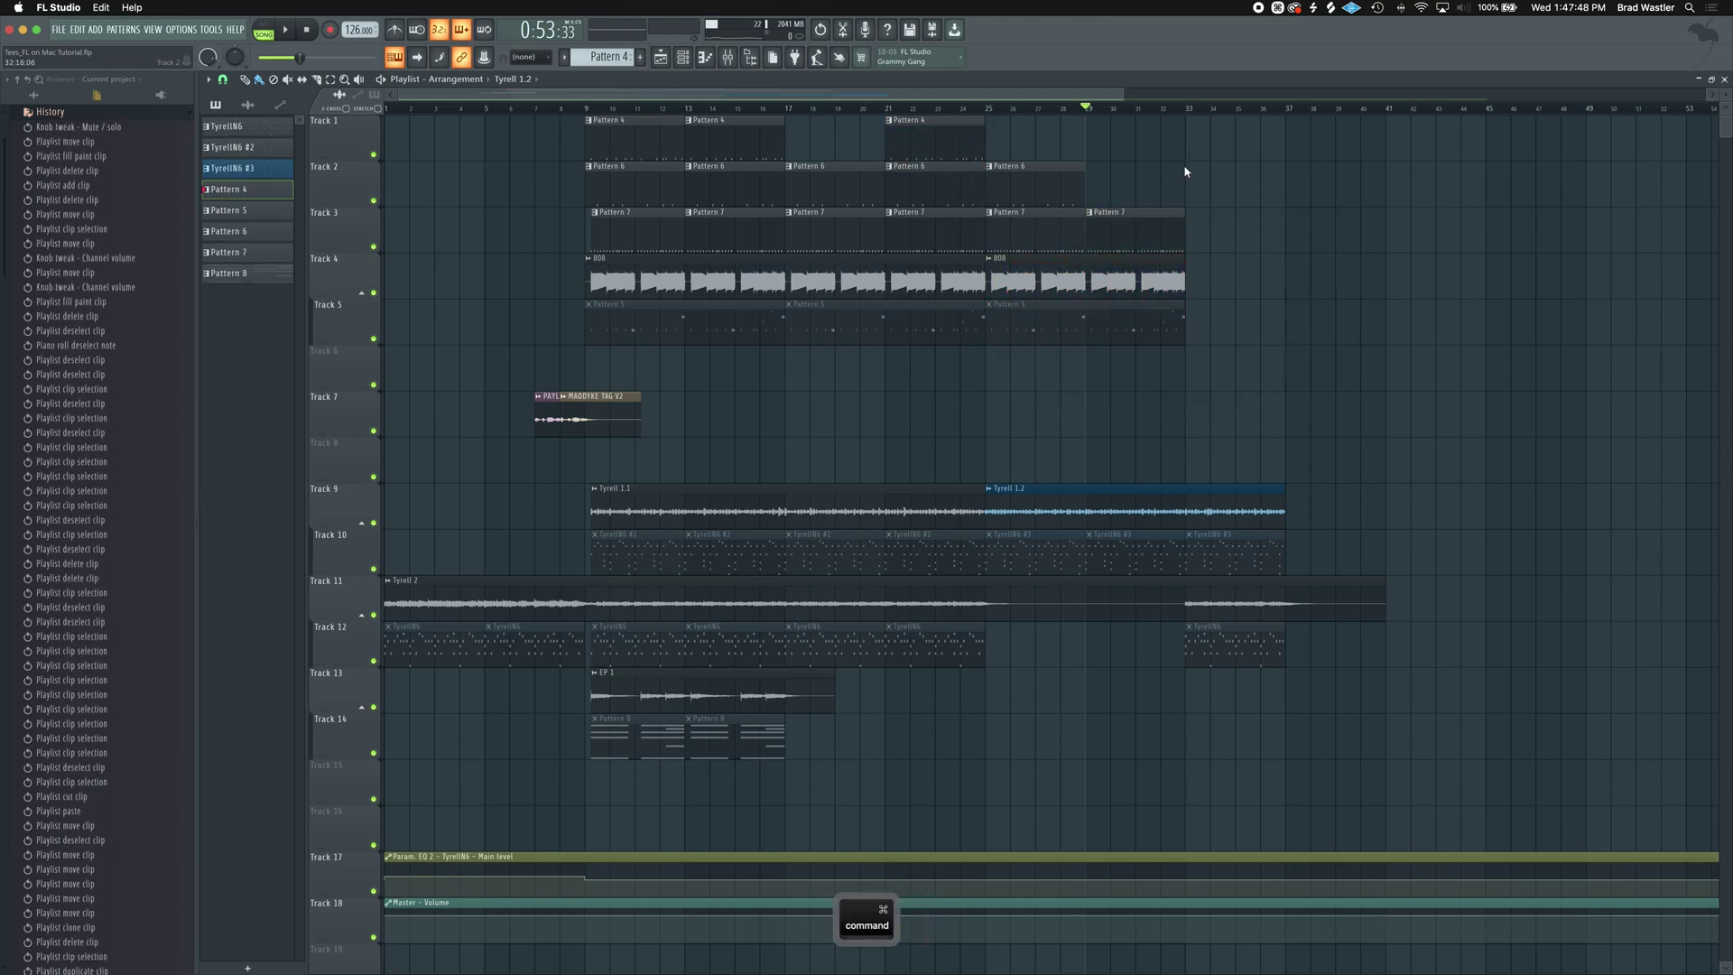
pyautogui.moveTo(1288, 345); pyautogui.dragTo(460, 113)
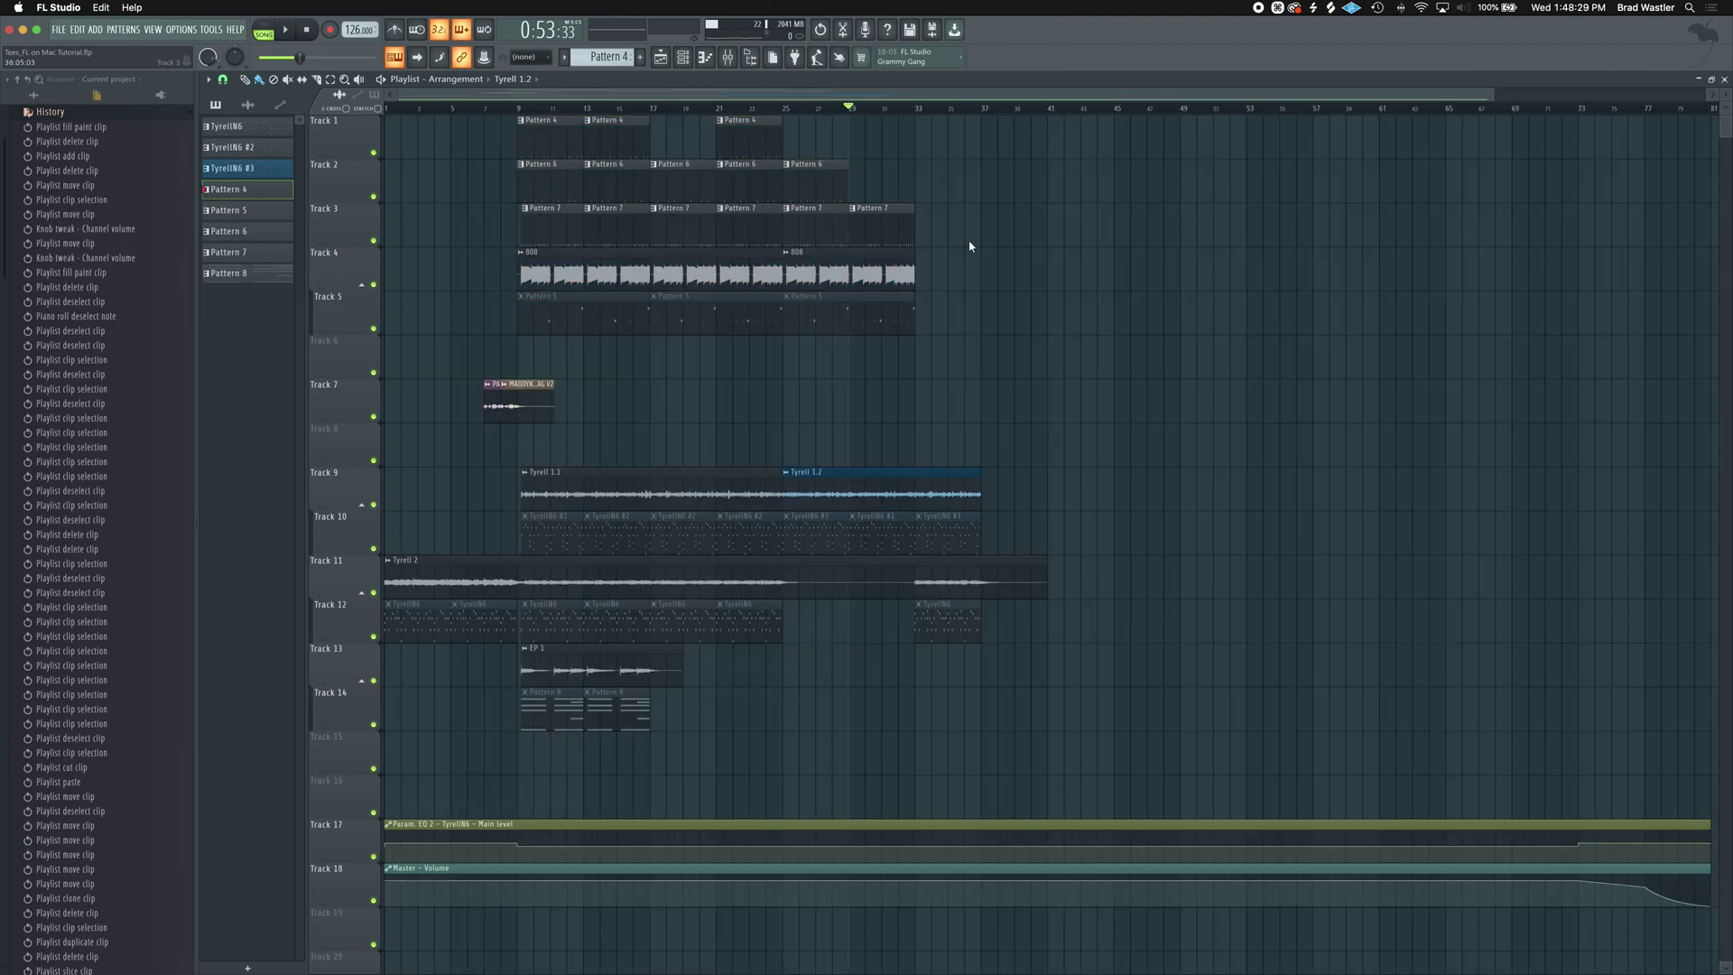
# Examine the arrangement at different zoom levels, enlarging the track height and timeline around Tracks 1 to 5 and returning to the full overview.
pyautogui.press('super')
pyautogui.keyDown('super'); pyautogui.rightClick(888, 172); pyautogui.keyUp('super')
pyautogui.scroll(5, 1035, 316)
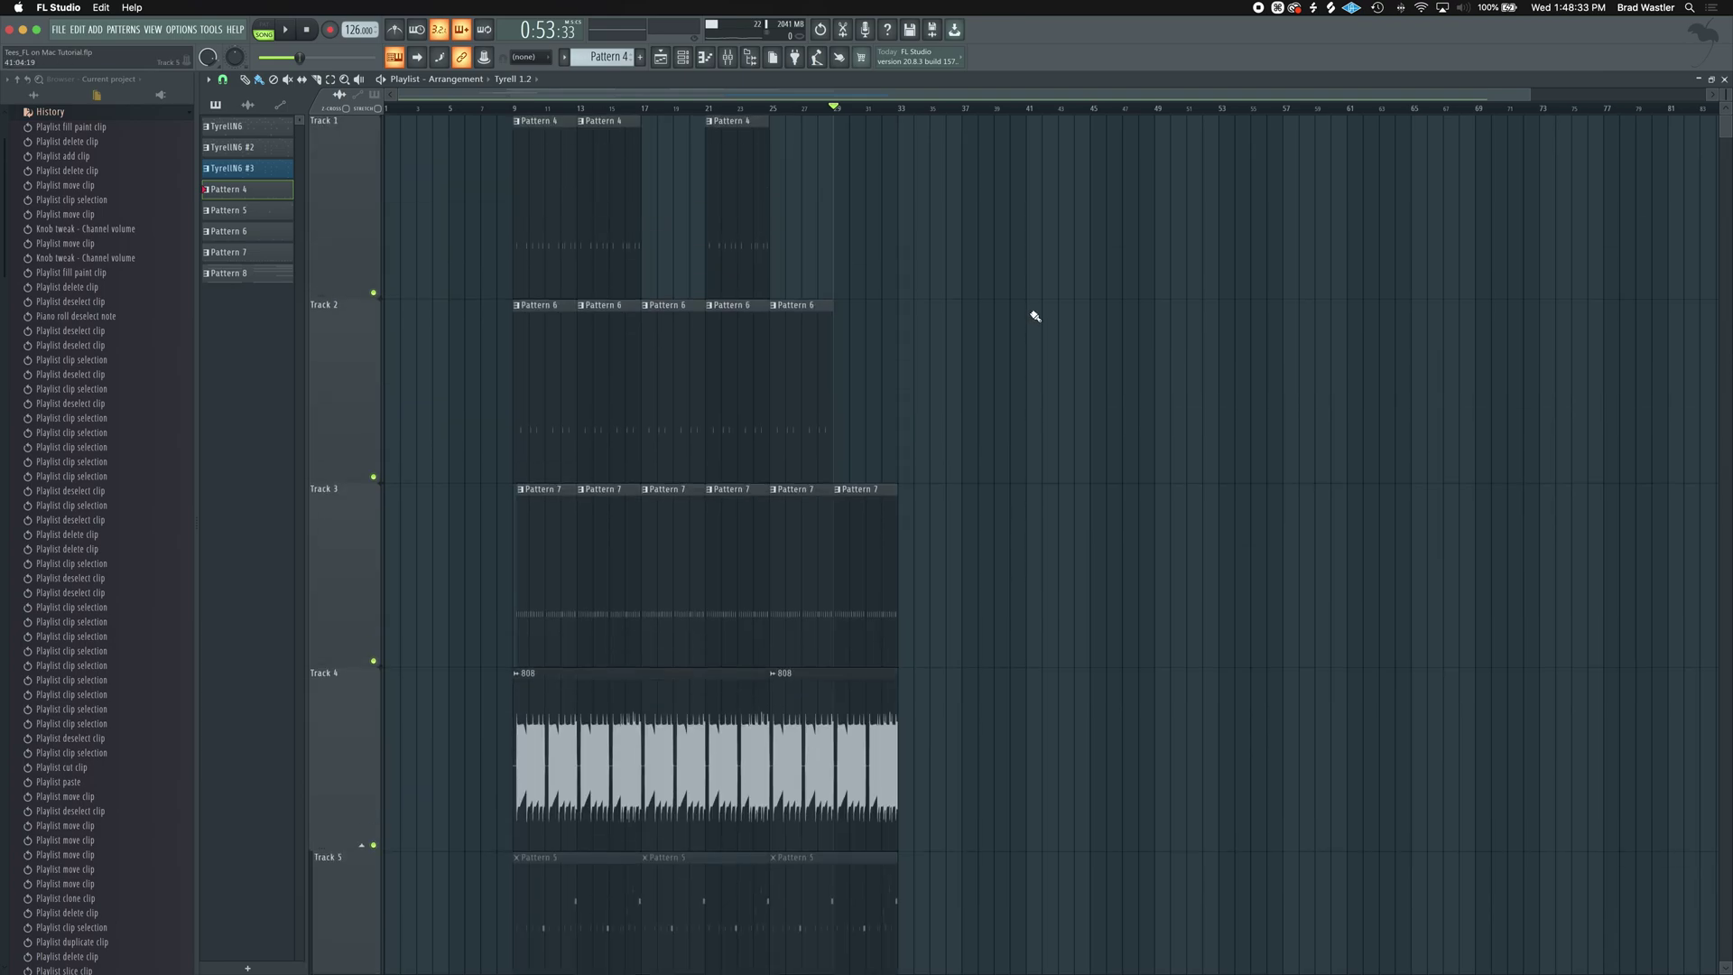
pyautogui.scroll(-3, 1035, 316)
pyautogui.scroll(3, 1035, 315)
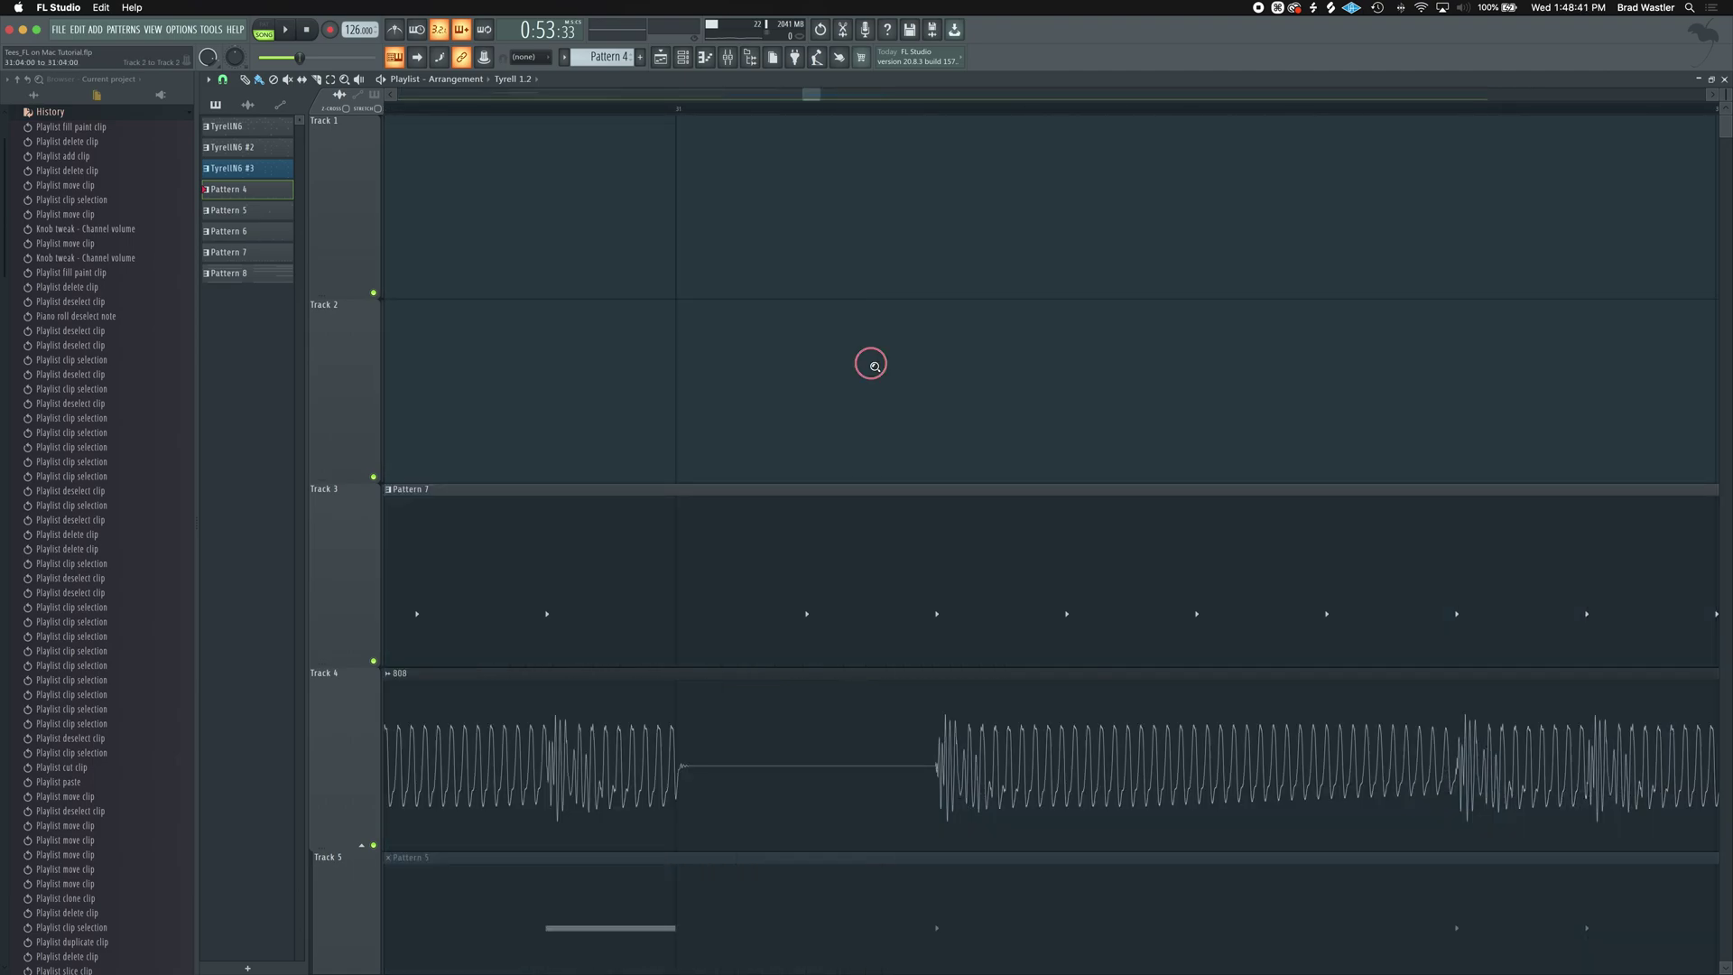
pyautogui.scroll(-3, 870, 359)
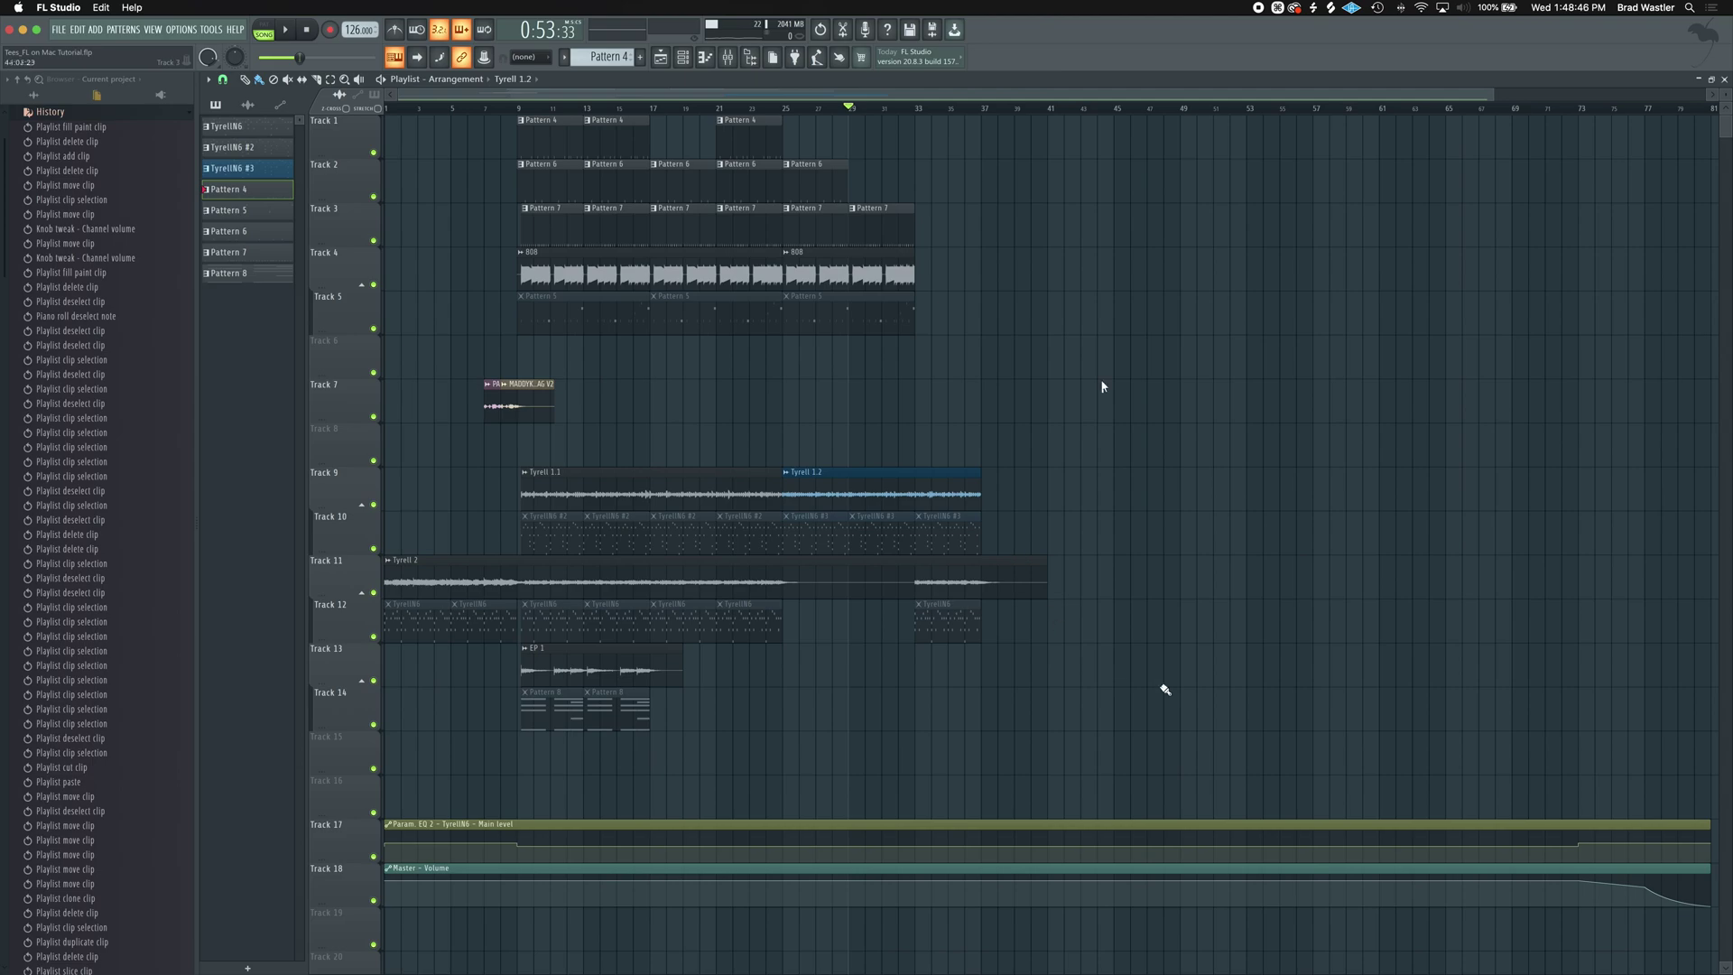
pyautogui.scroll(-1, 1718, 846)
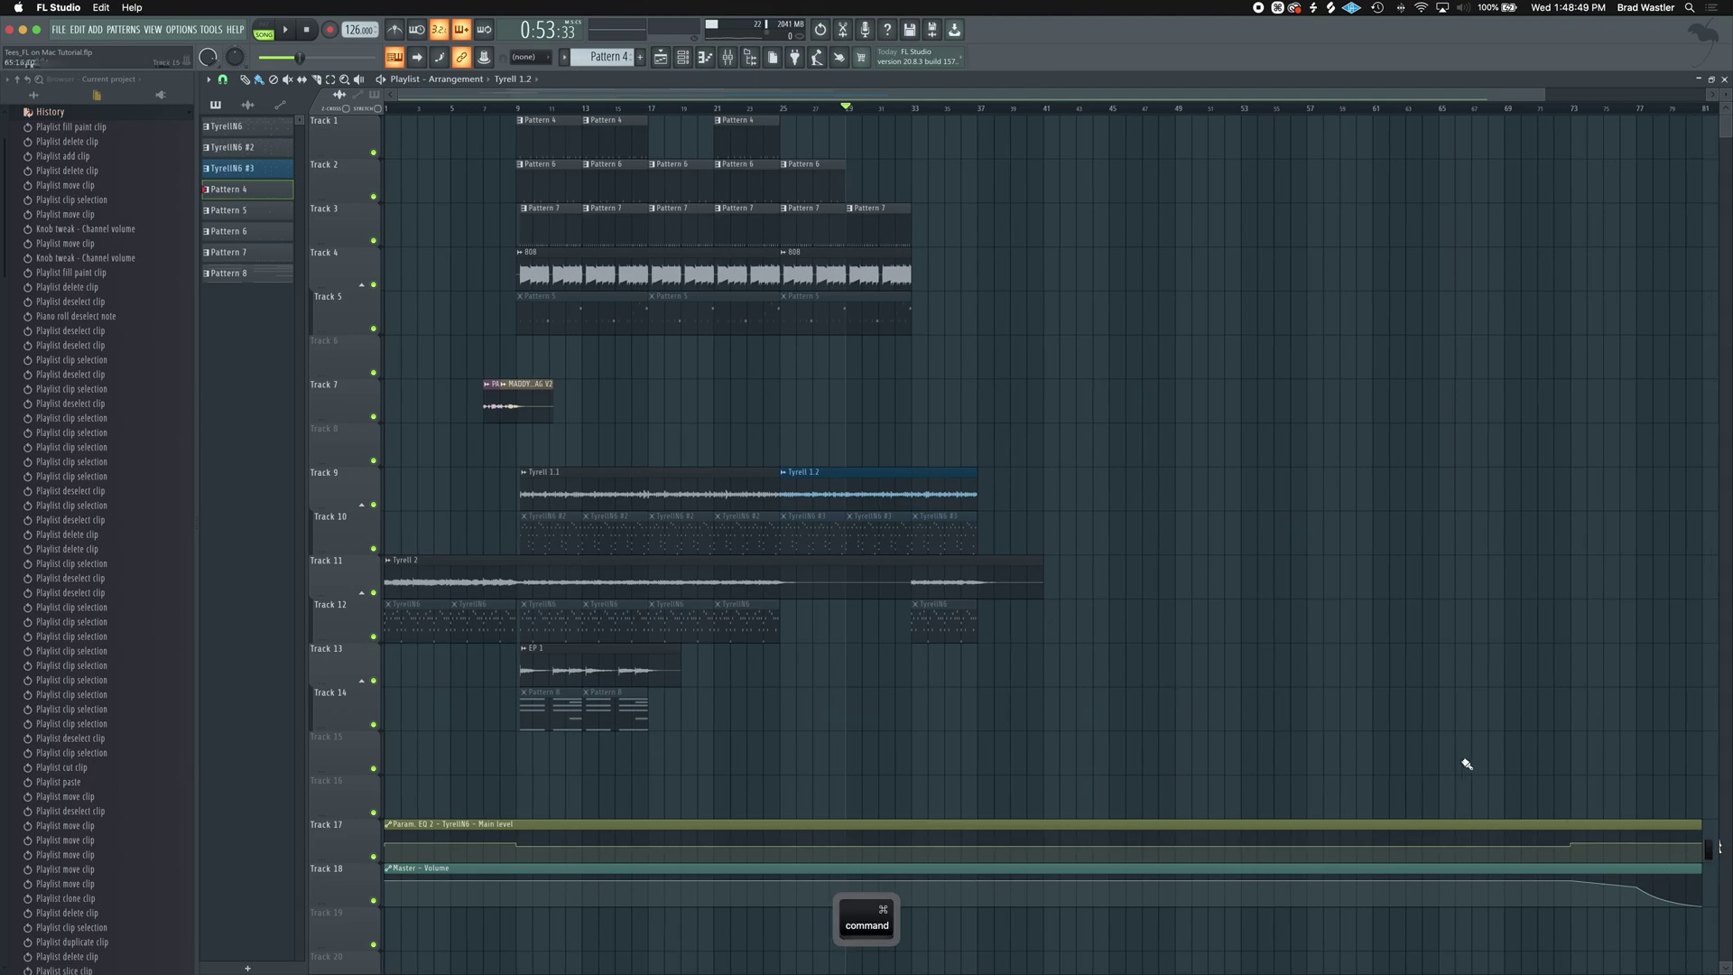
pyautogui.scroll(-1, 1465, 763)
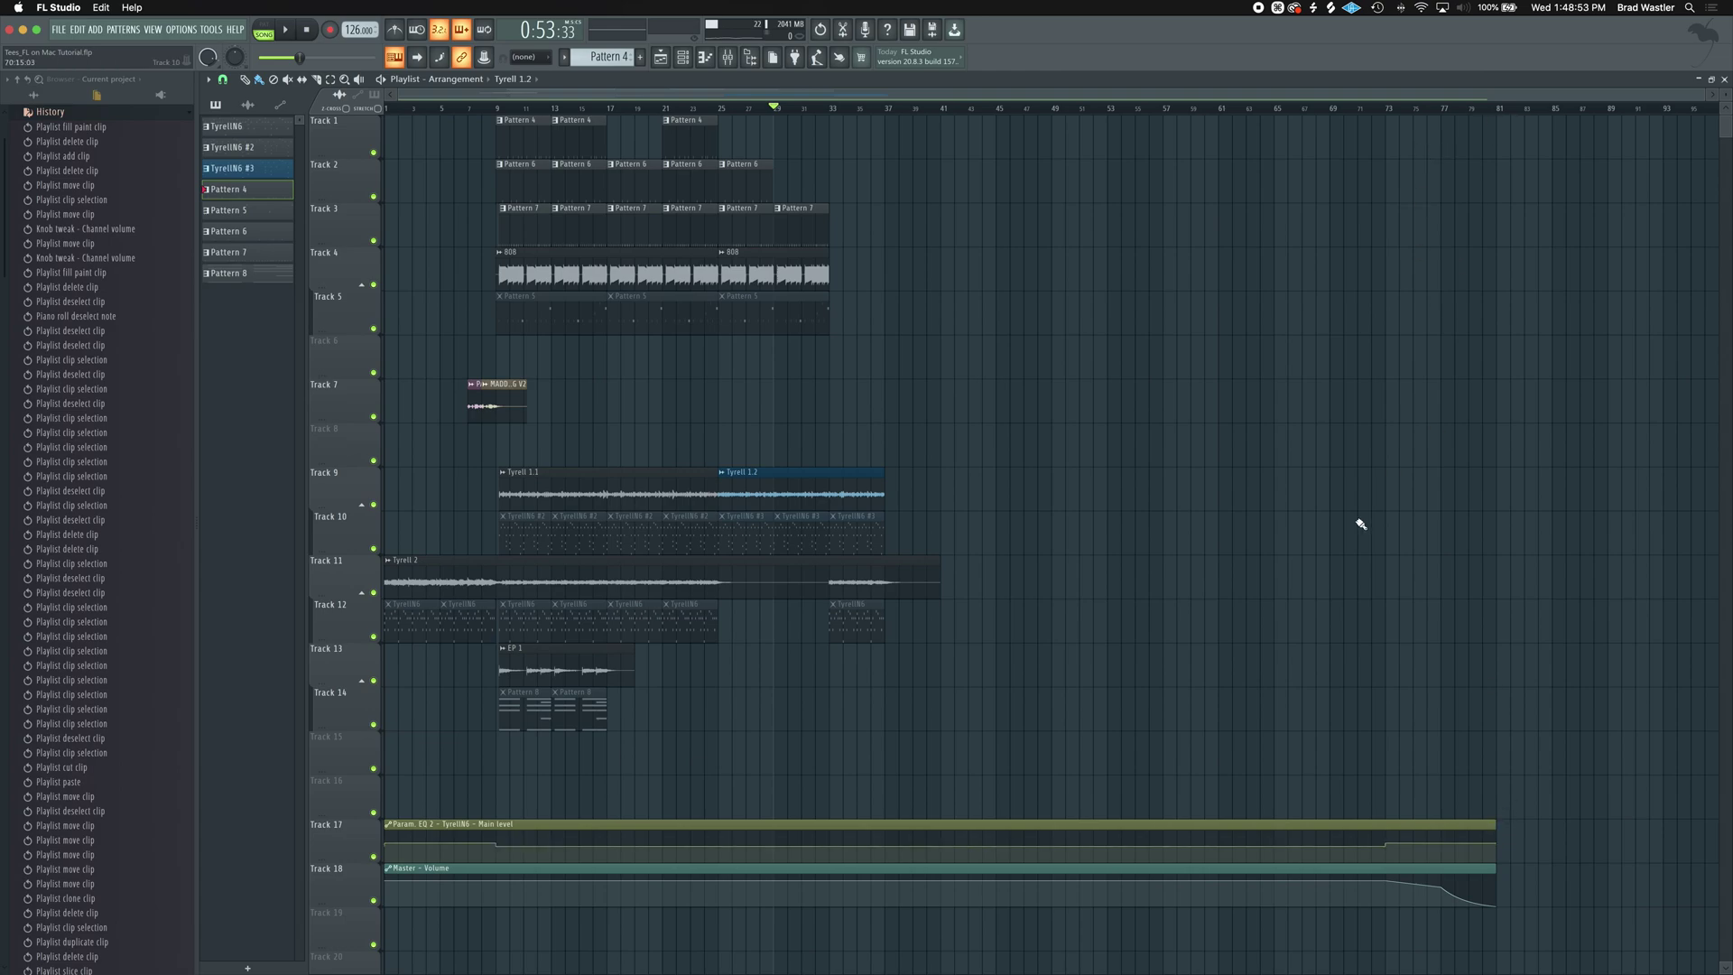
pyautogui.press('super')
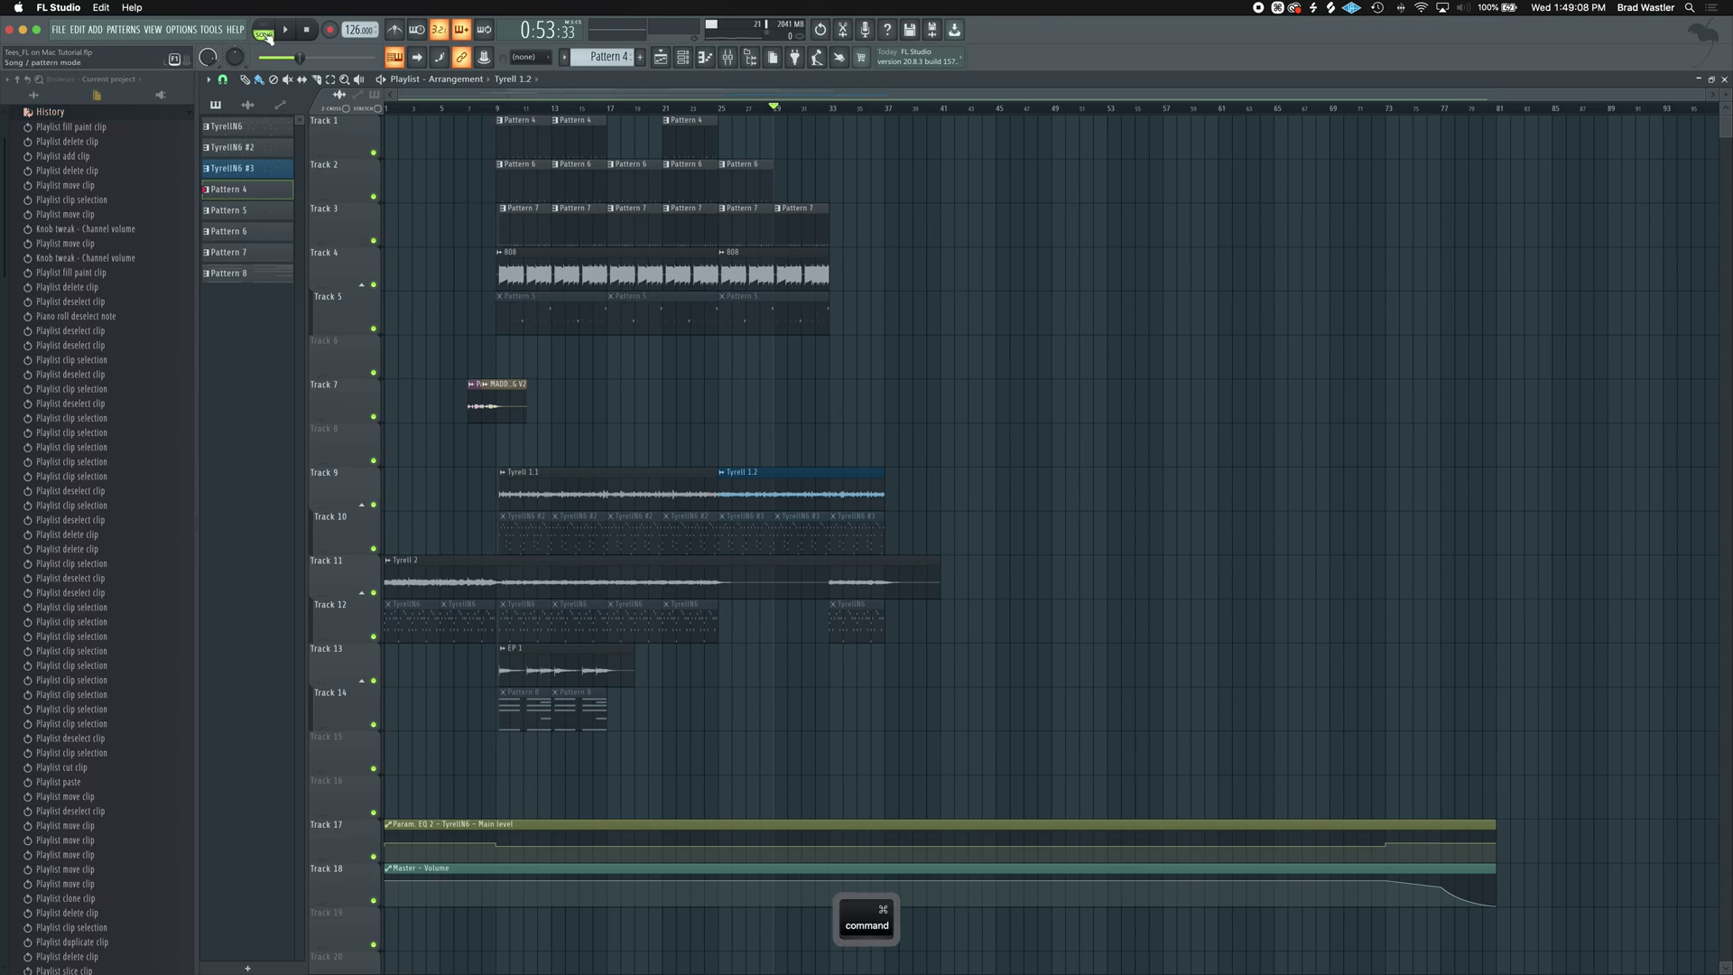
# Turn the main volume down fully, and show the channel rack filtered to the Drums group.
pyautogui.moveTo(298, 58); pyautogui.dragTo(260, 57)
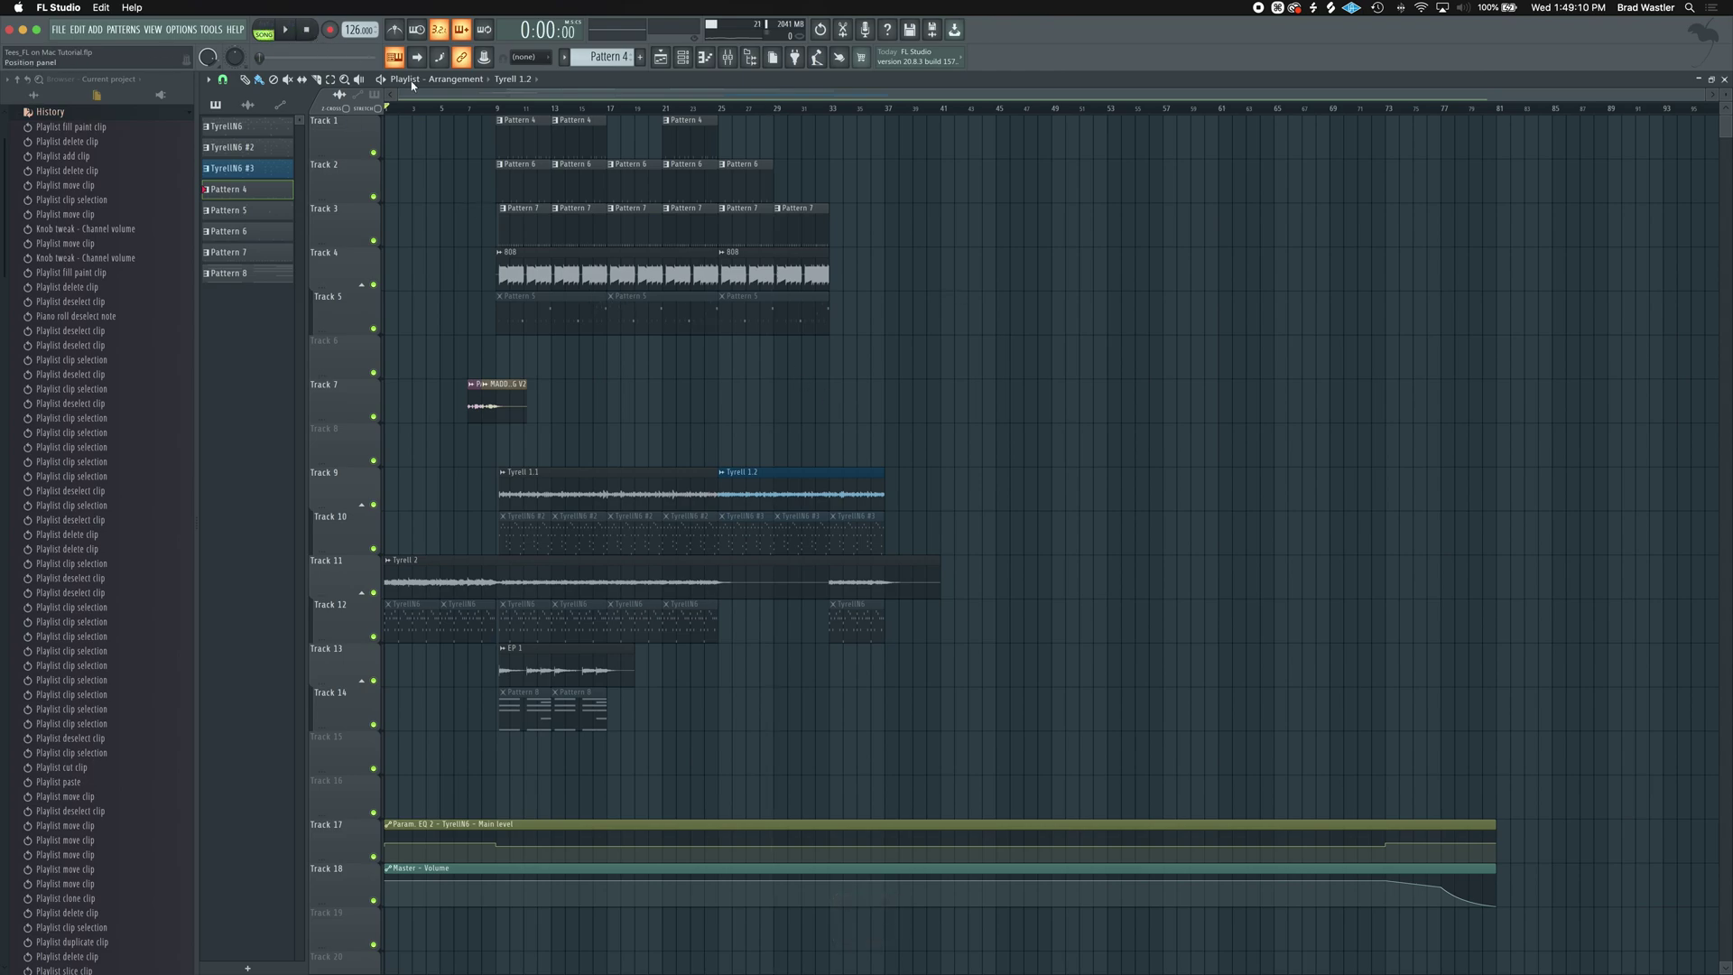
pyautogui.click(689, 58)
pyautogui.click(484, 112)
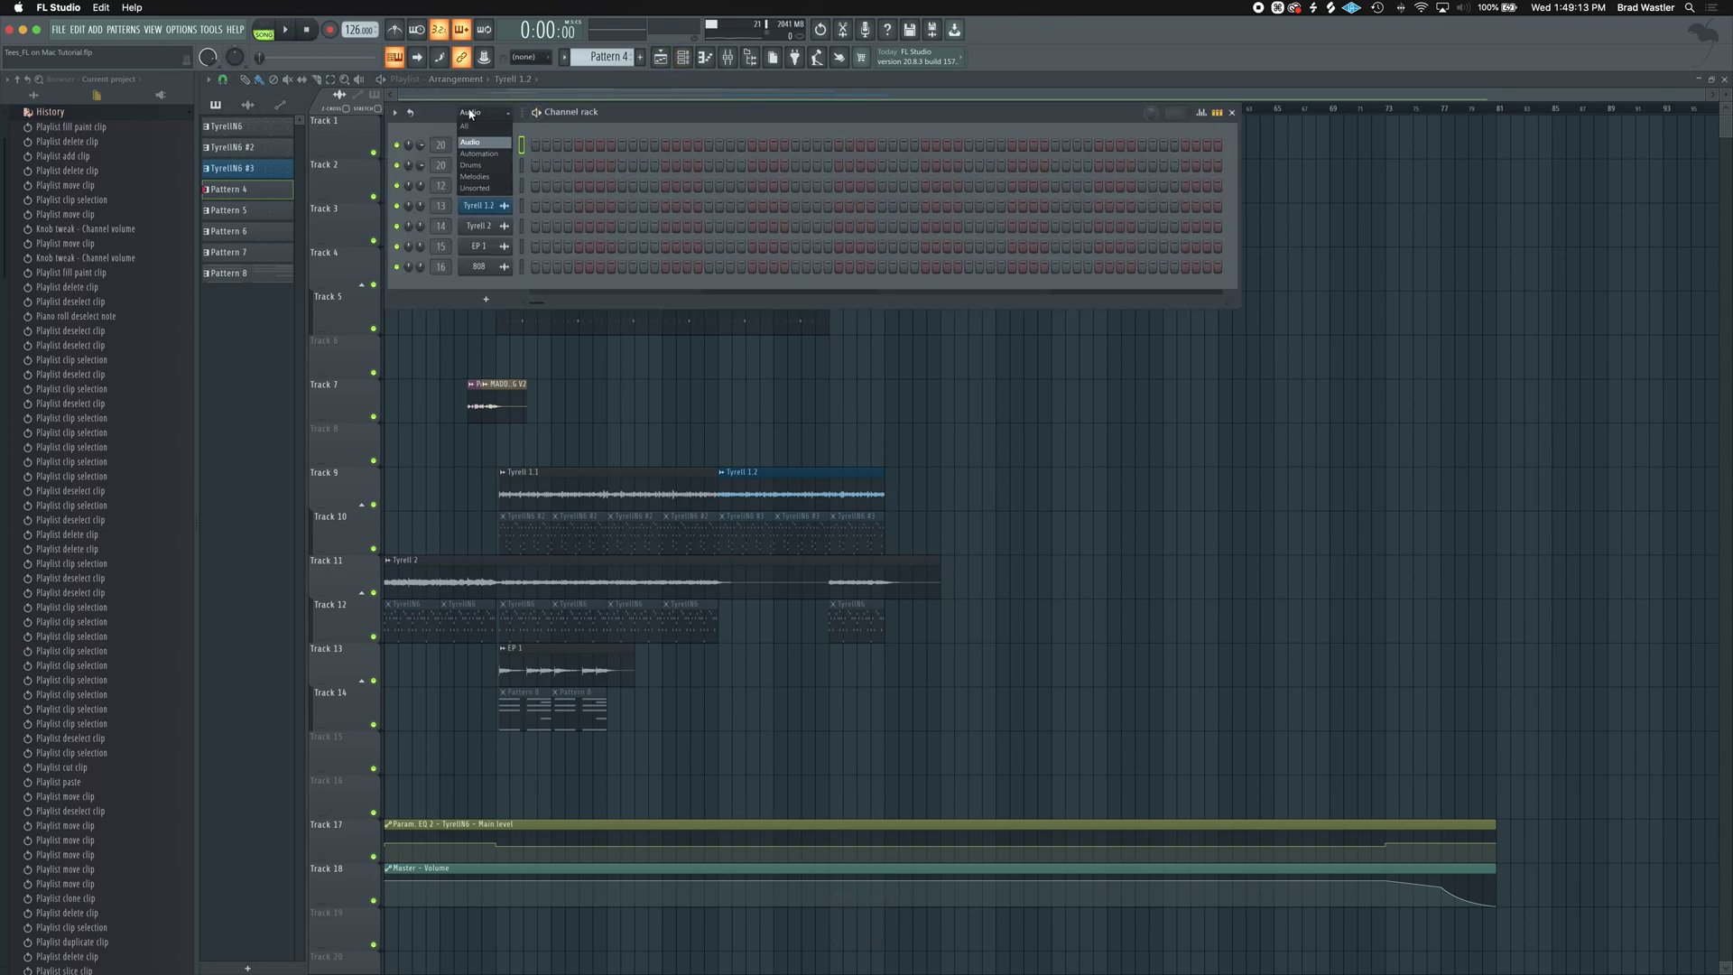
pyautogui.click(495, 166)
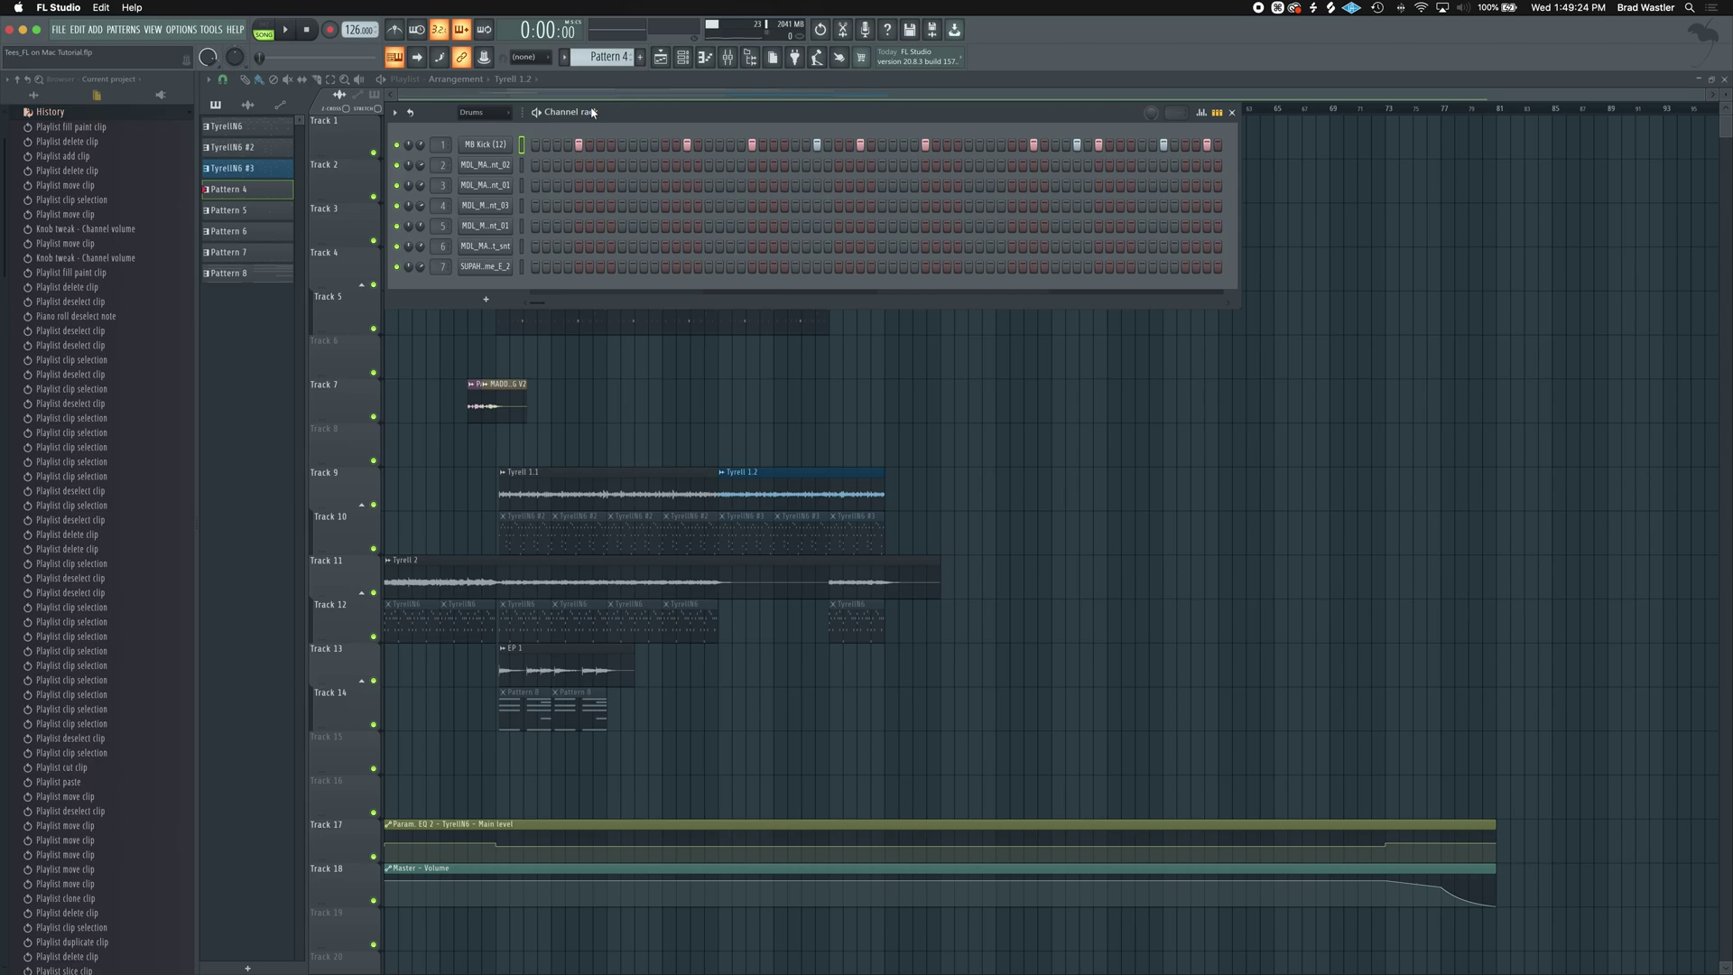
# Move the MB Kick channel down the channel rack and back up to the first position.
pyautogui.hotkey('alt', 'Down')
pyautogui.hotkey('alt', 'Down')
pyautogui.hotkey('alt', 'Down')
pyautogui.hotkey('alt', 'Down')
pyautogui.hotkey('alt', 'Down')
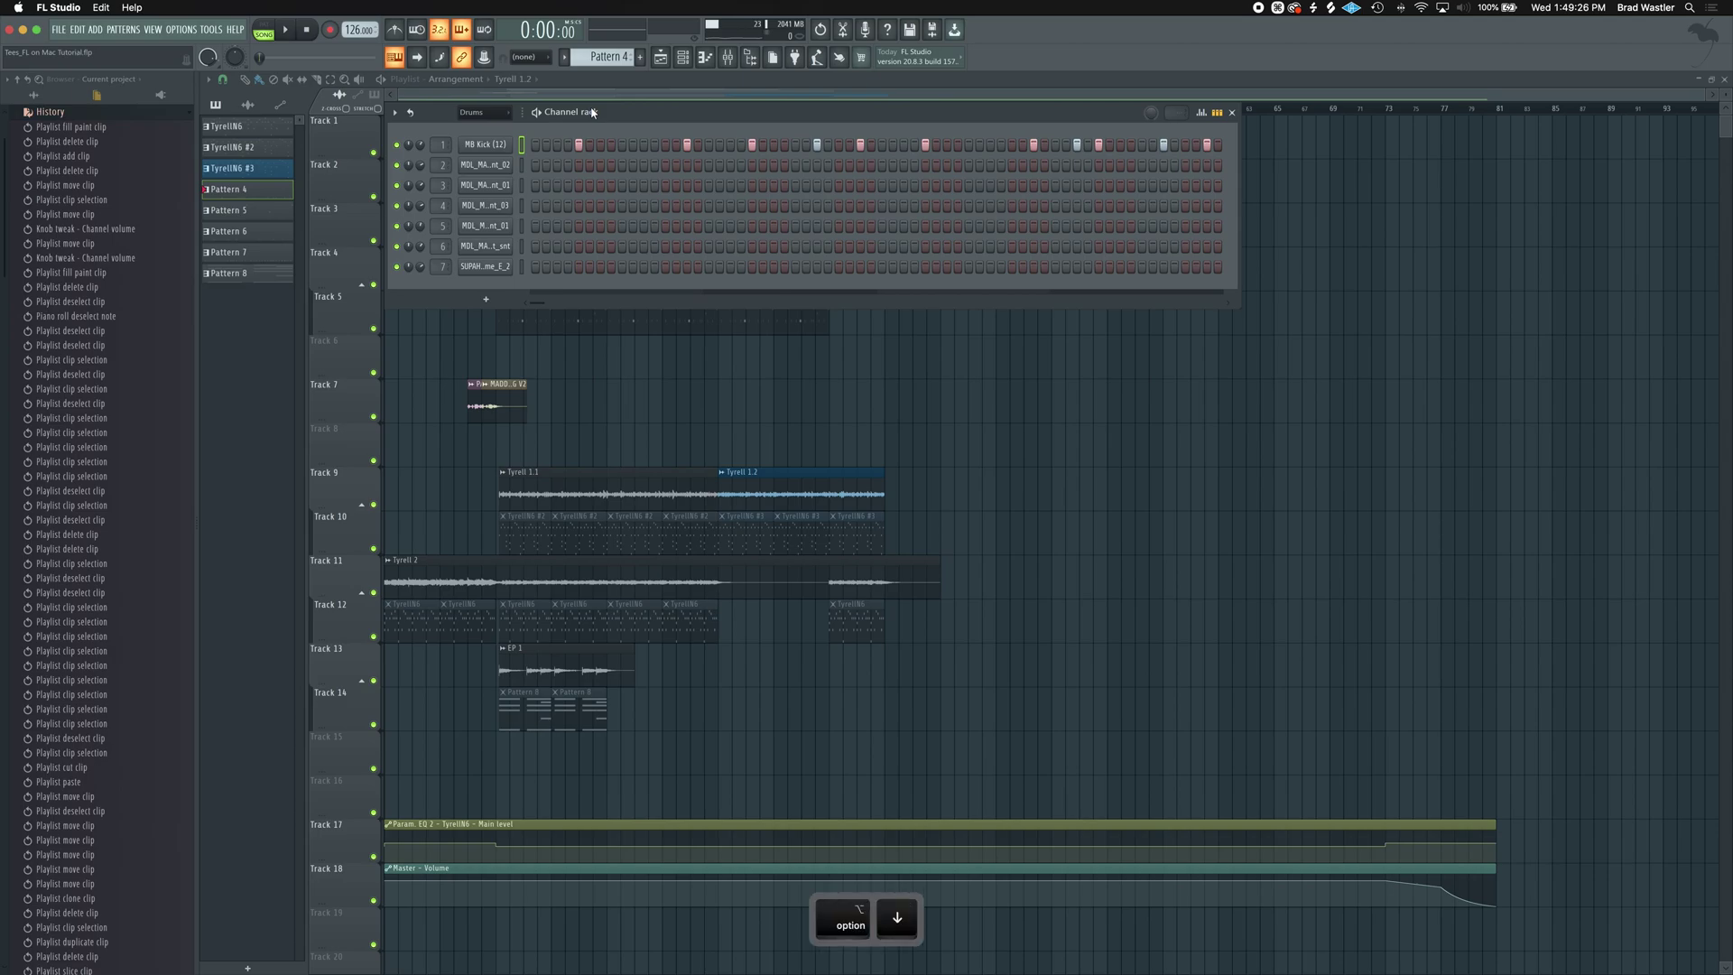
pyautogui.hotkey('alt', 'Up')
pyautogui.hotkey('alt', 'Up')
pyautogui.hotkey('alt', 'Up')
pyautogui.hotkey('alt', 'Up')
pyautogui.hotkey('alt', 'Up')
pyautogui.hotkey('alt', 'Up')
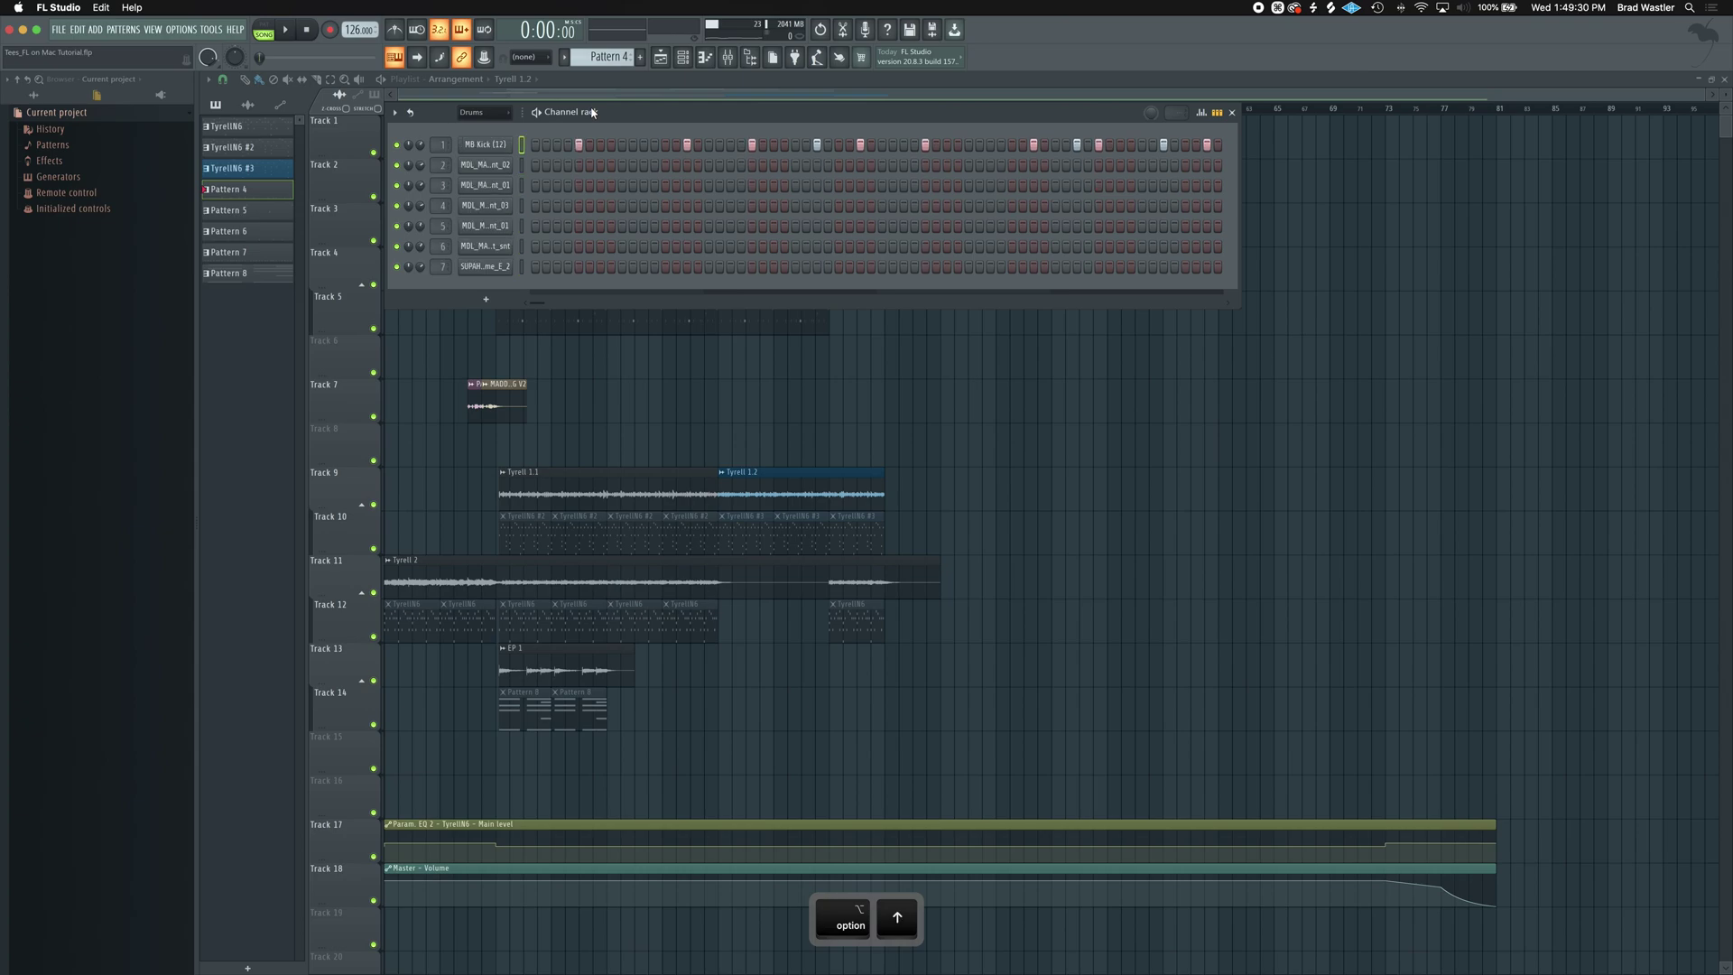
# Select the first three drum channels, move them down two places and back up as a group, and reselect only MB Kick.
pyautogui.keyDown('shift'); pyautogui.click(522, 166); pyautogui.keyUp('shift')
pyautogui.keyDown('shift'); pyautogui.click(522, 185); pyautogui.keyUp('shift')
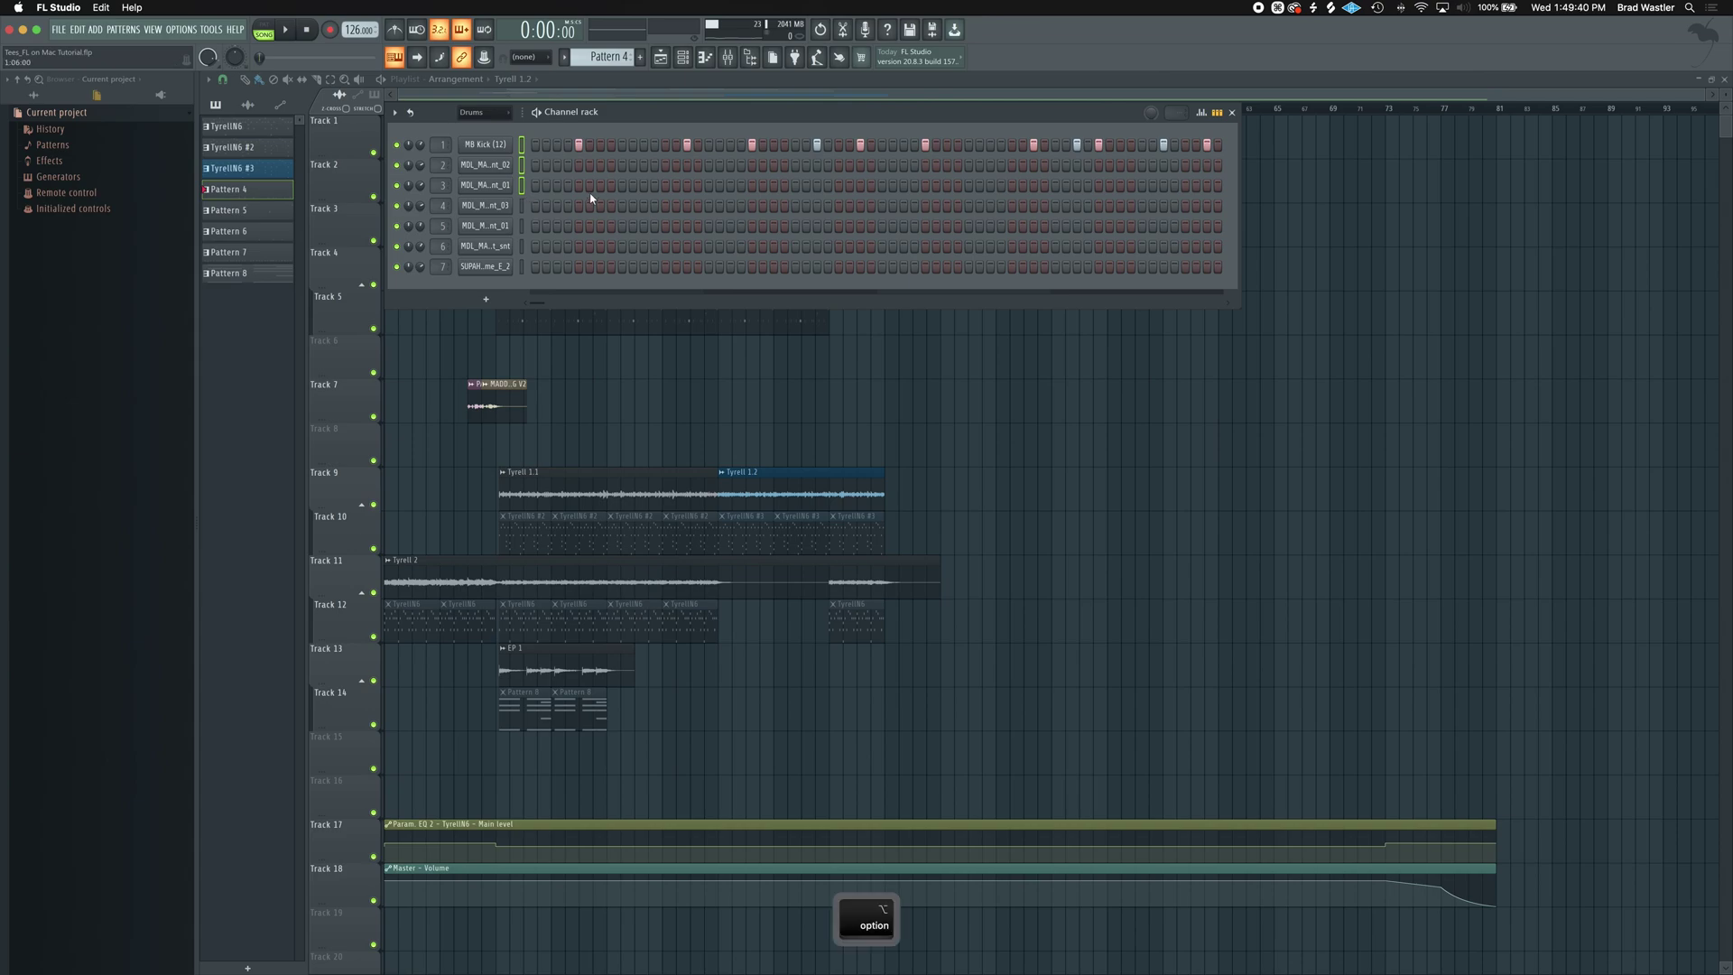
pyautogui.hotkey('alt', 'Down')
pyautogui.hotkey('alt', 'Down')
pyautogui.hotkey('alt', 'Up')
pyautogui.hotkey('alt', 'Up')
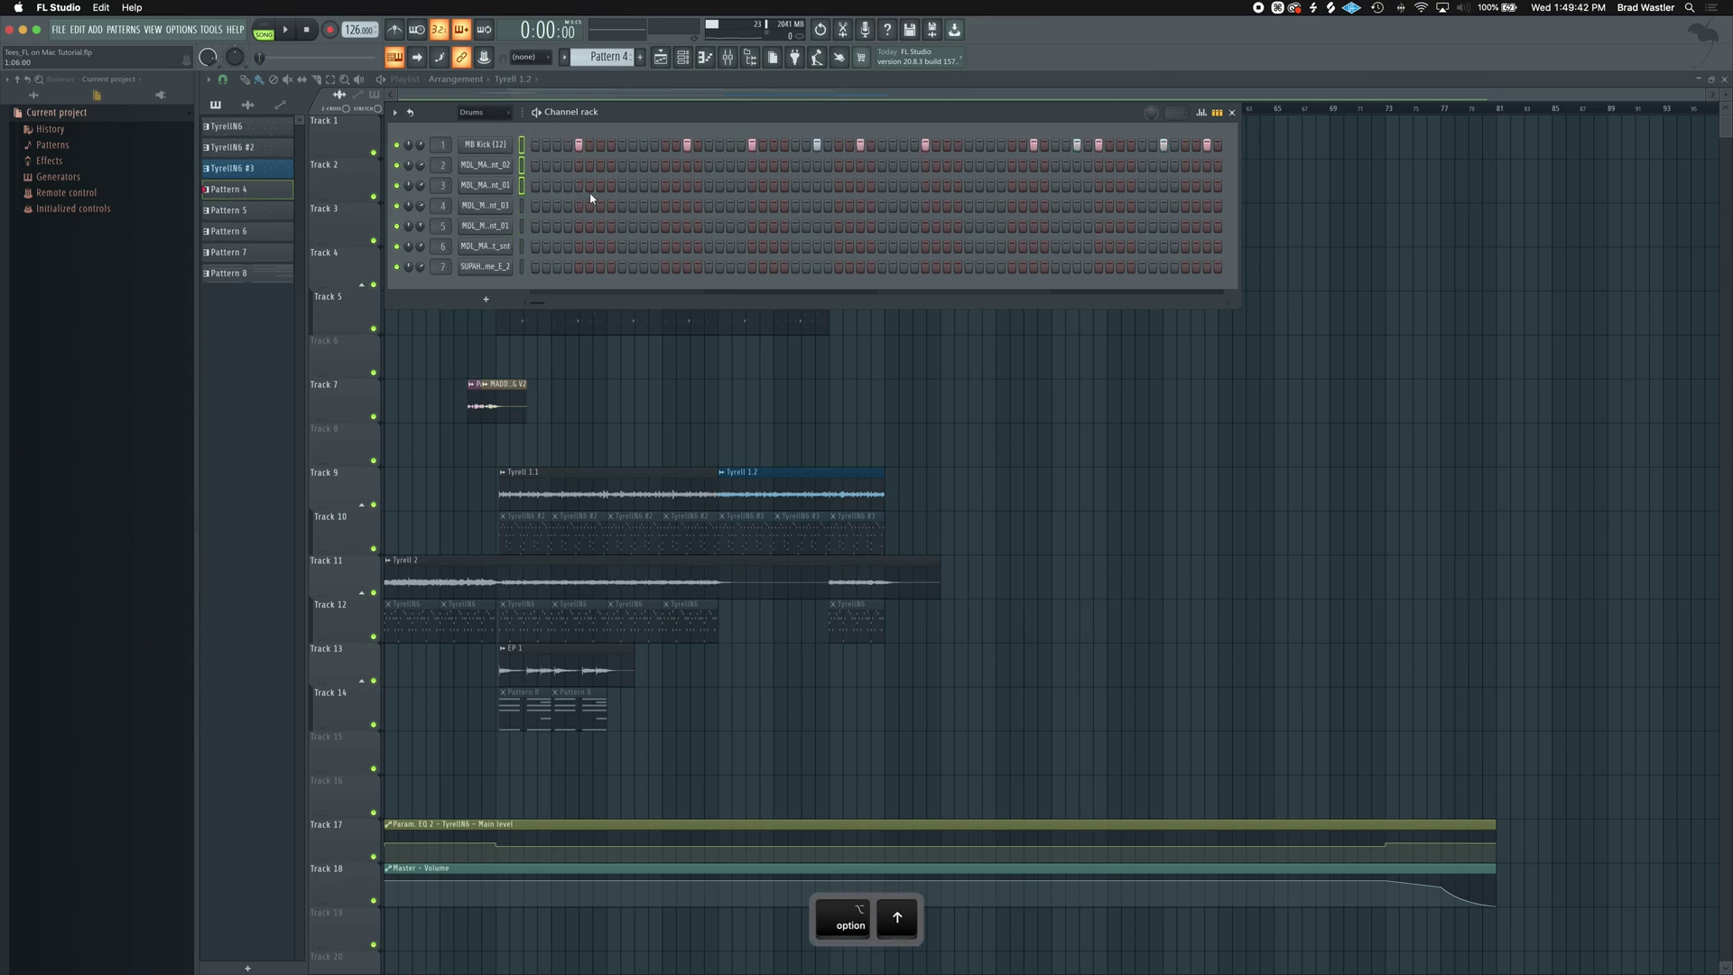
pyautogui.click(521, 144)
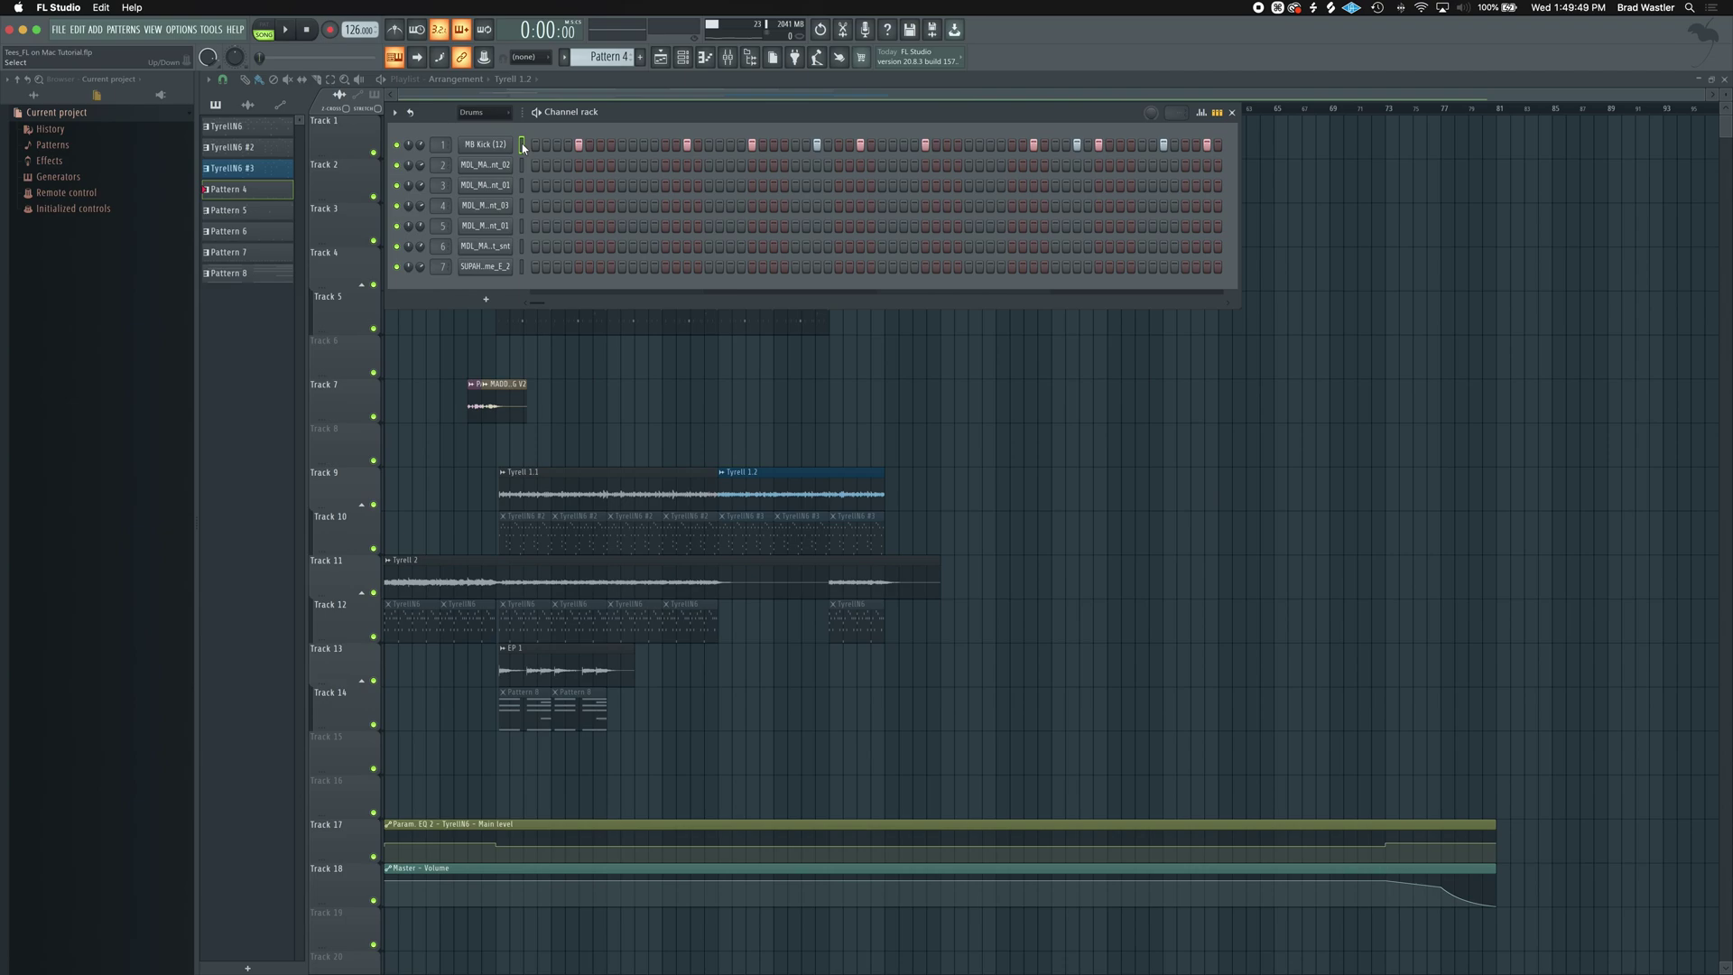
# Open the piano roll for the MB Kick channel in Pattern 4, and select all of its notes.
pyautogui.rightClick(523, 147)
pyautogui.click(707, 57)
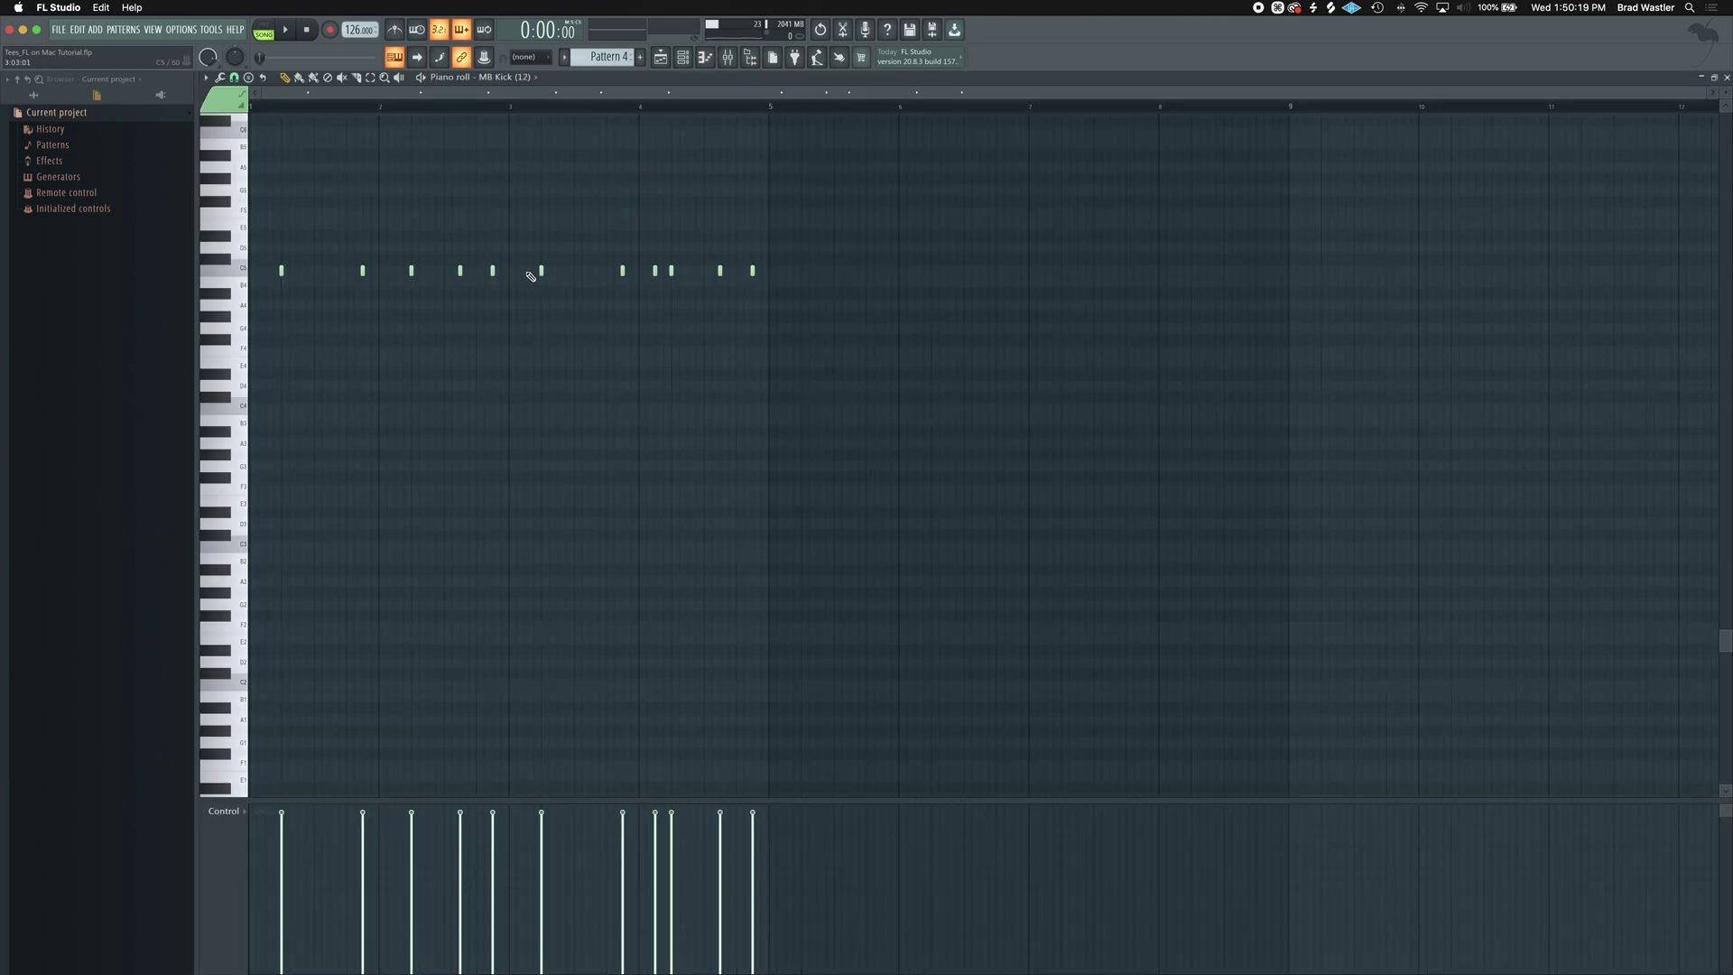
pyautogui.scroll(3, 263, 236)
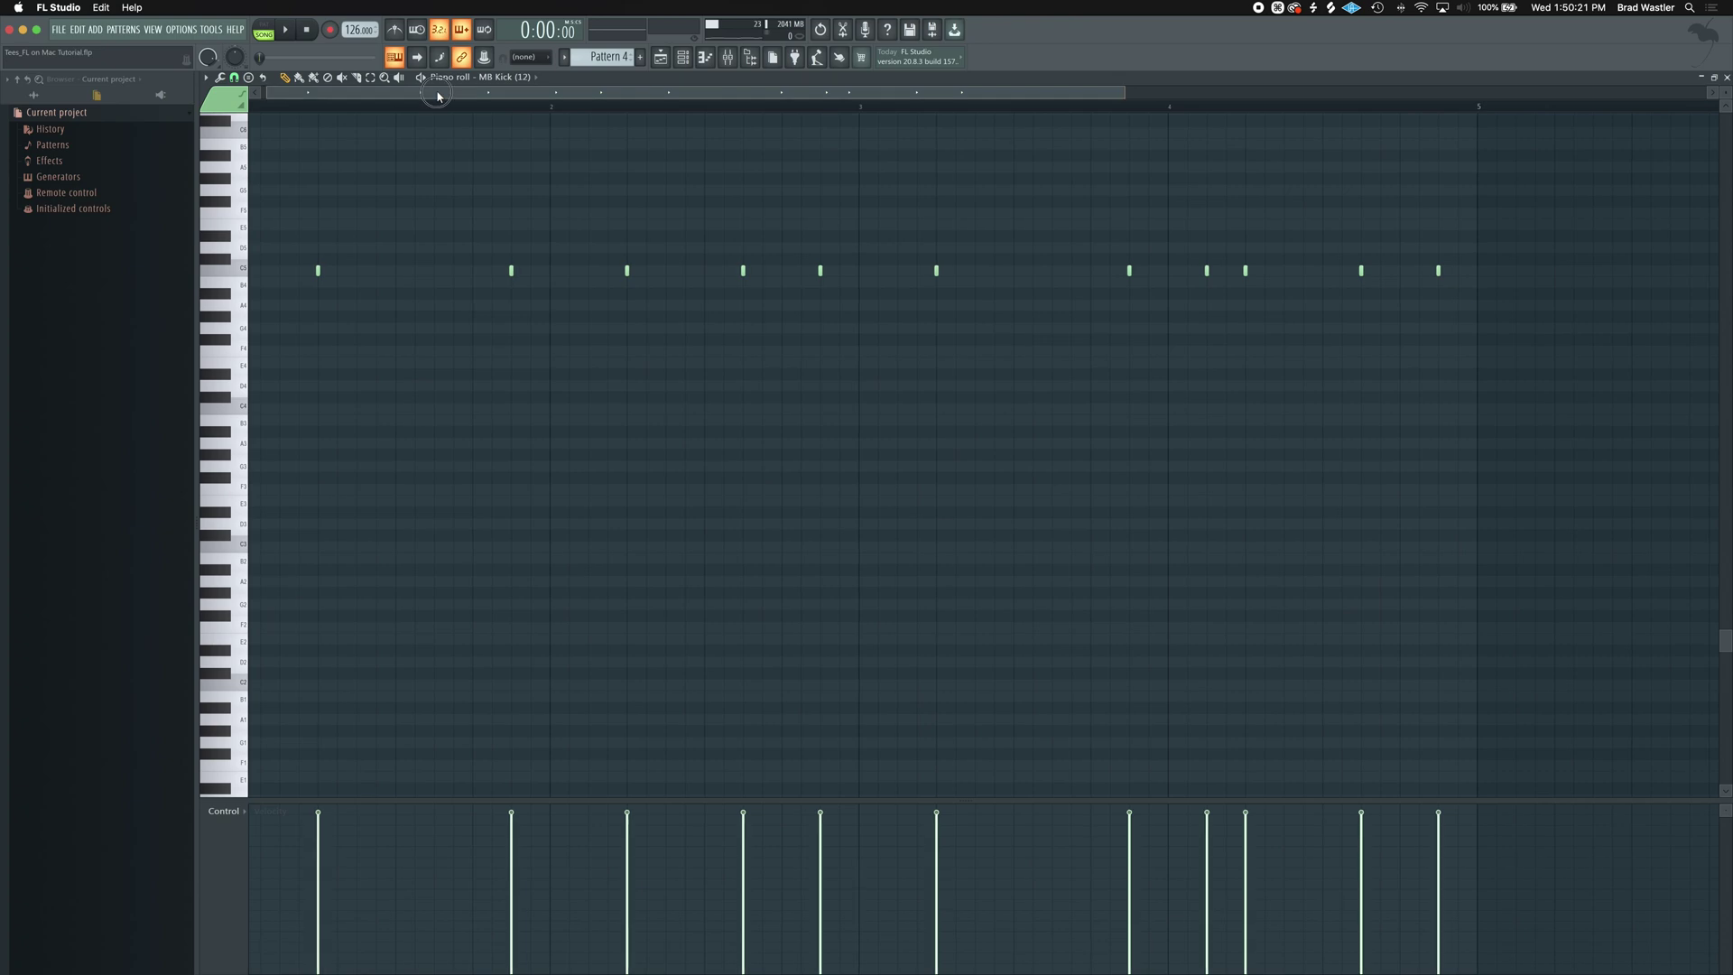
pyautogui.scroll(1, 437, 88)
pyautogui.scroll(4, 354, 321)
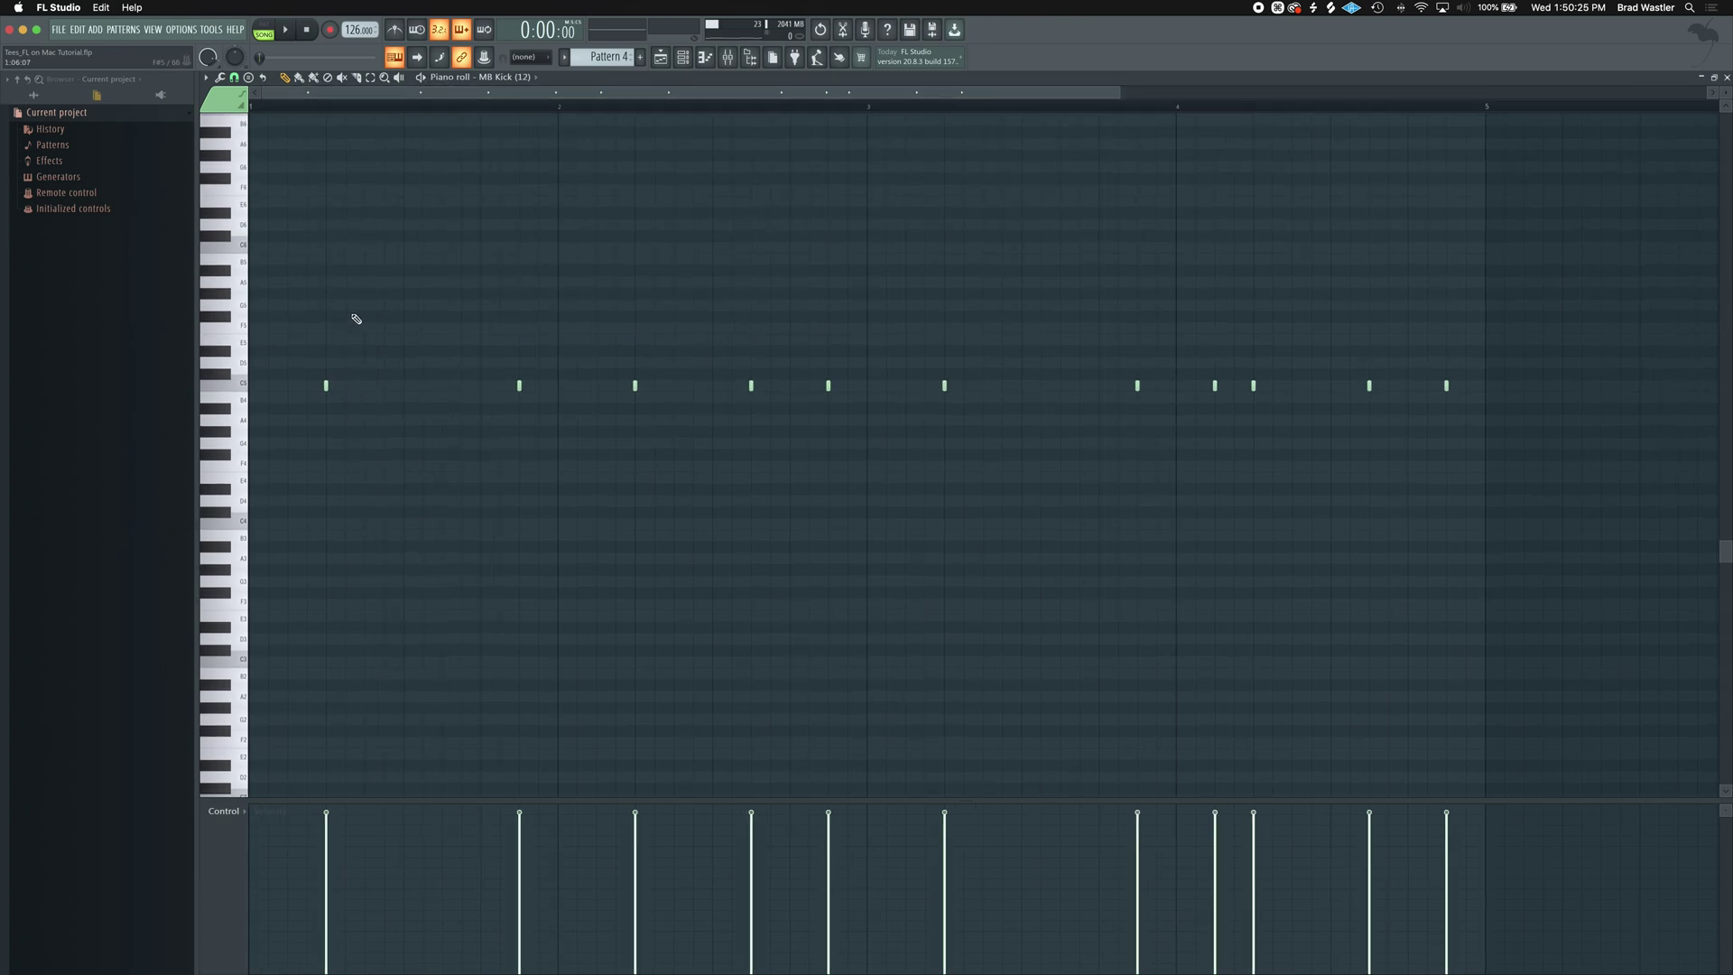
pyautogui.press('super+a')
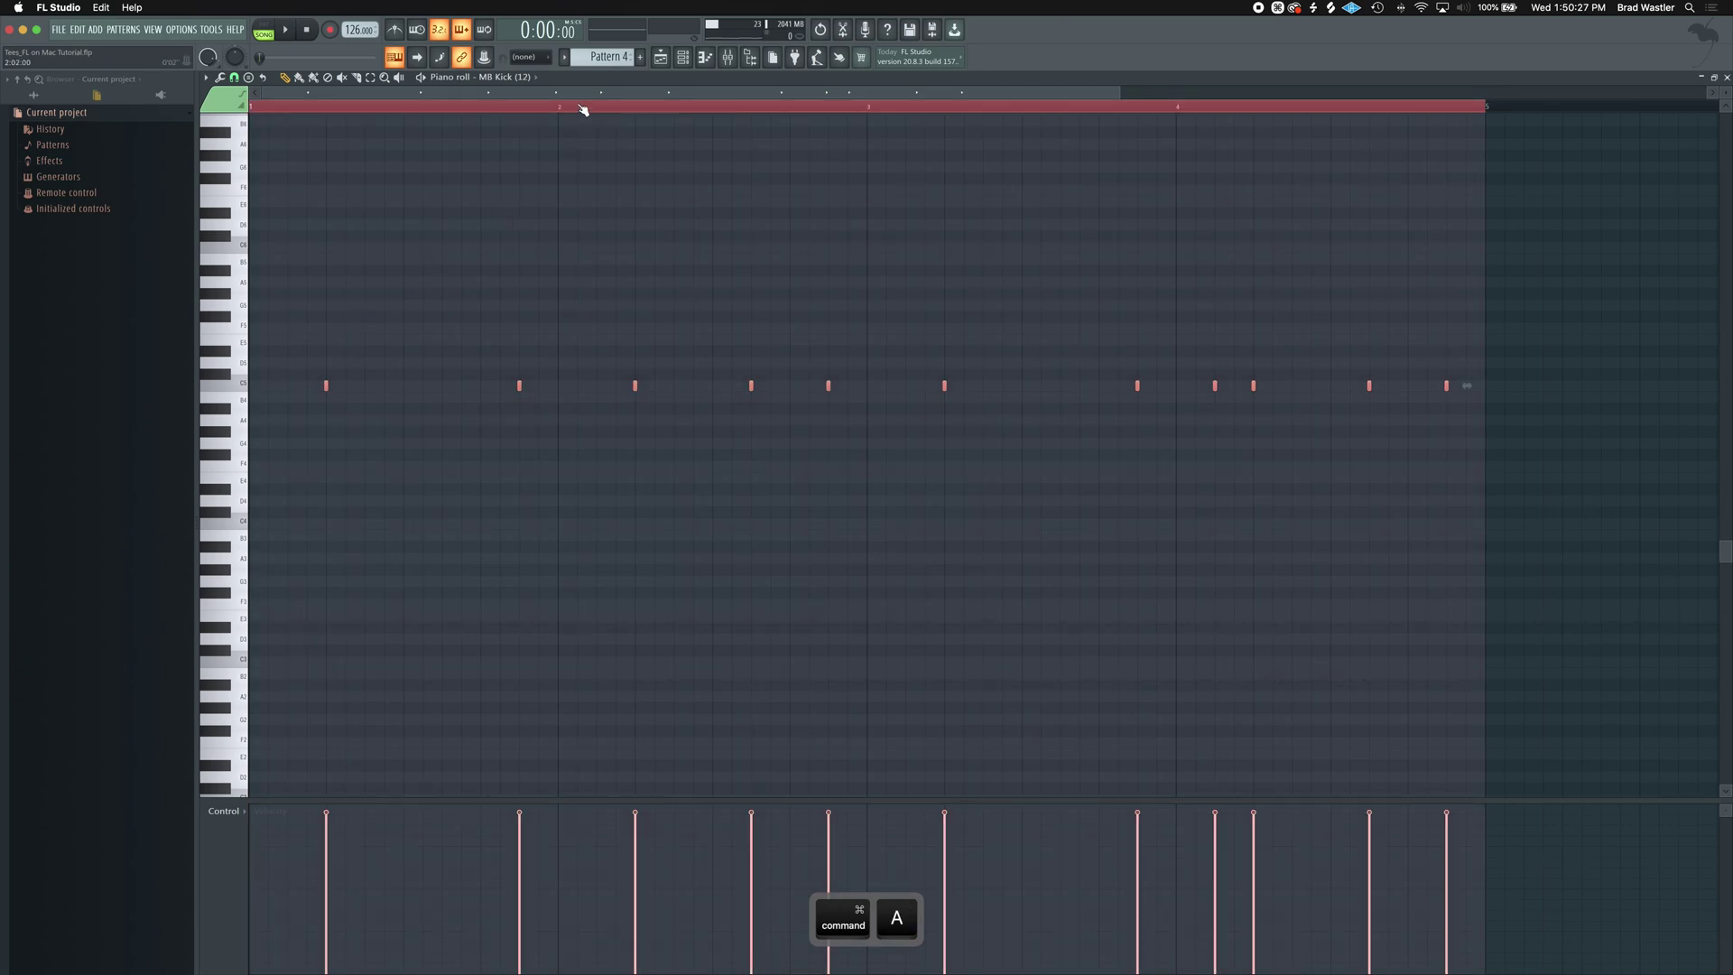
# Deselect all notes, cut the second kick note and paste it back at the same place, and clear the selection.
pyautogui.press('super+d')
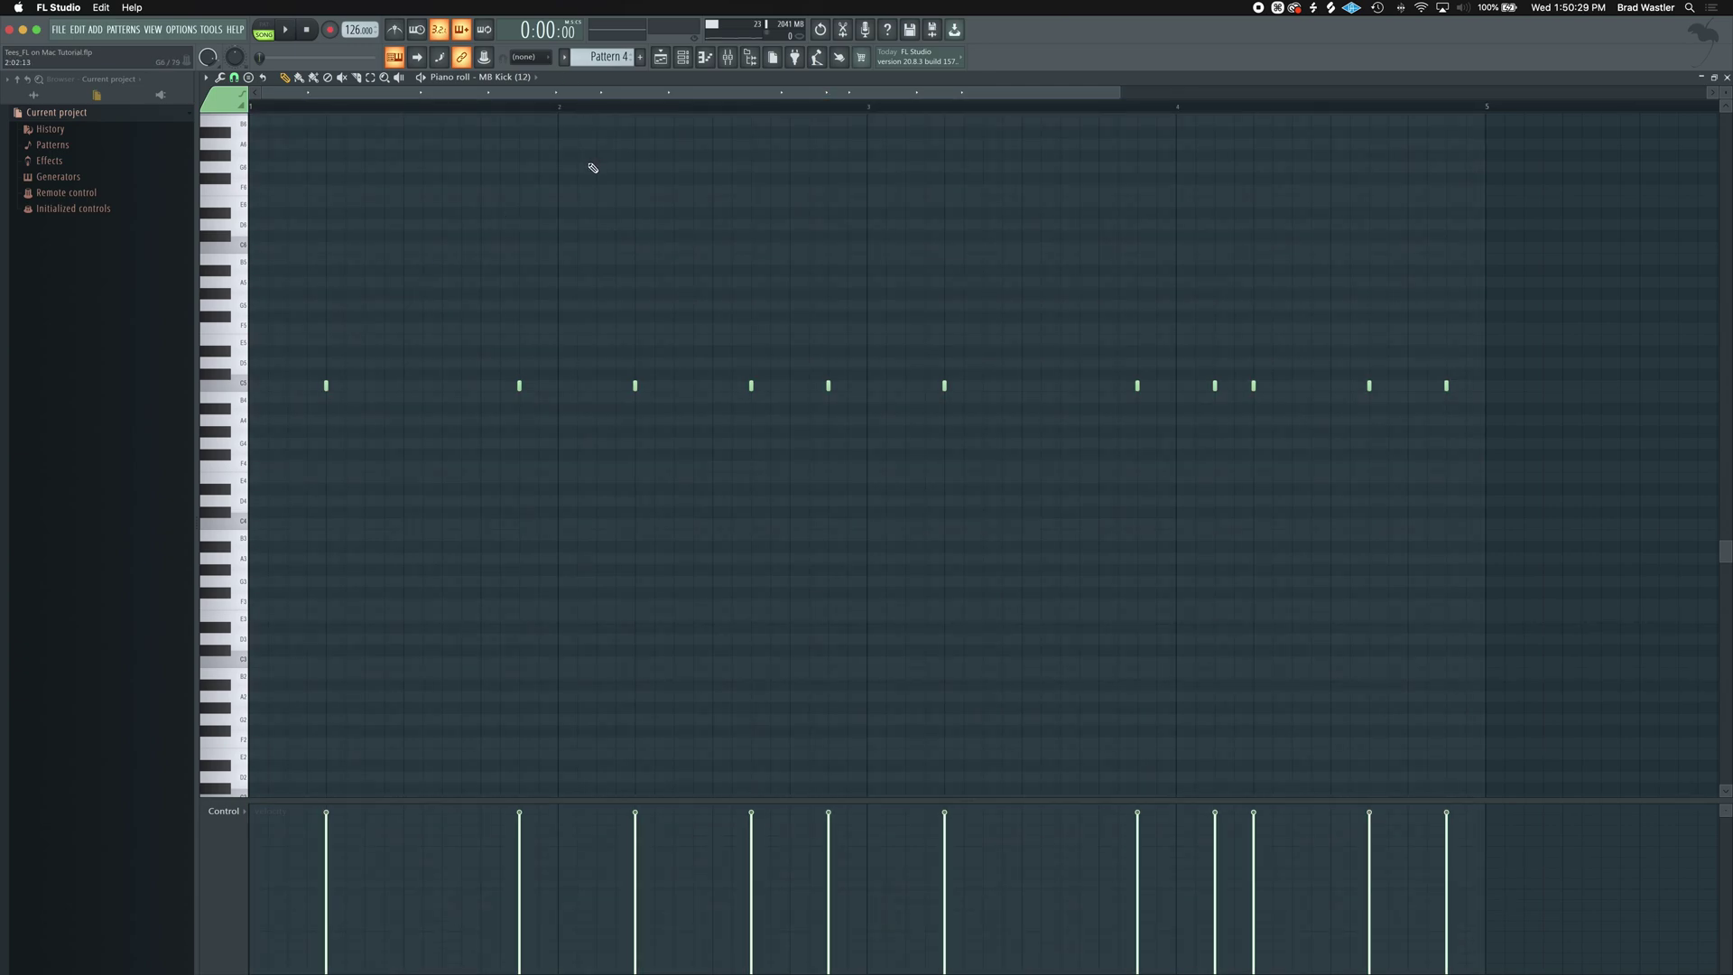
pyautogui.moveTo(557, 437); pyautogui.dragTo(441, 317)
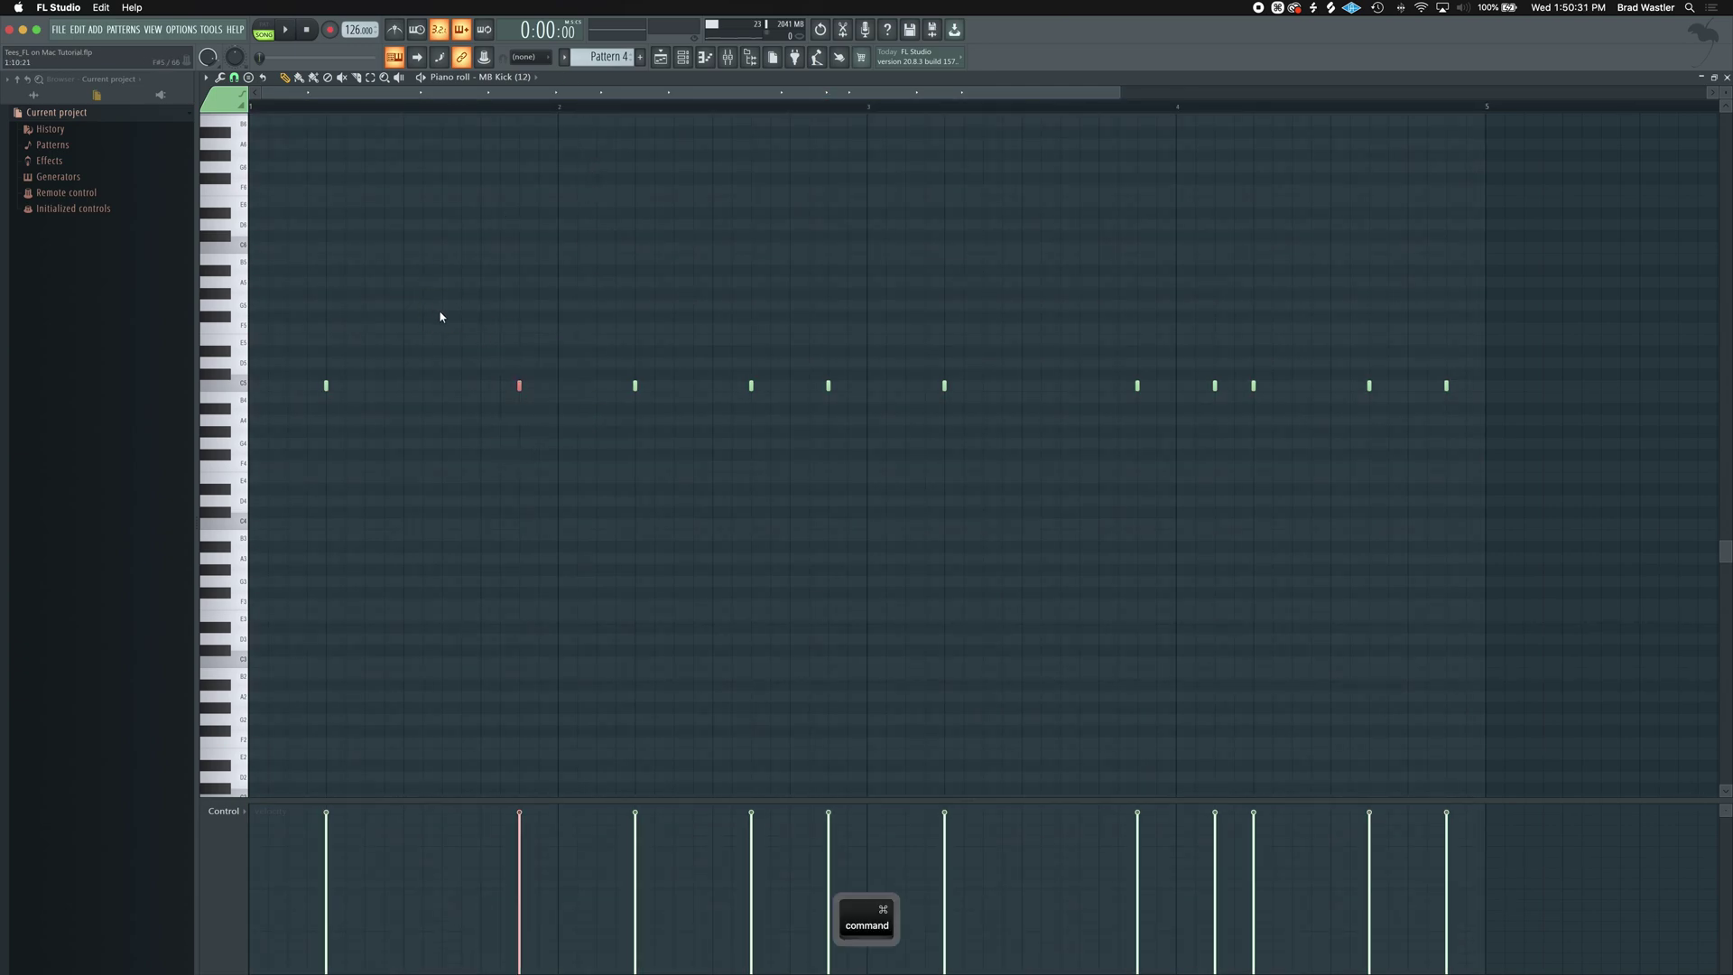
pyautogui.press('super+x')
pyautogui.press('super+v')
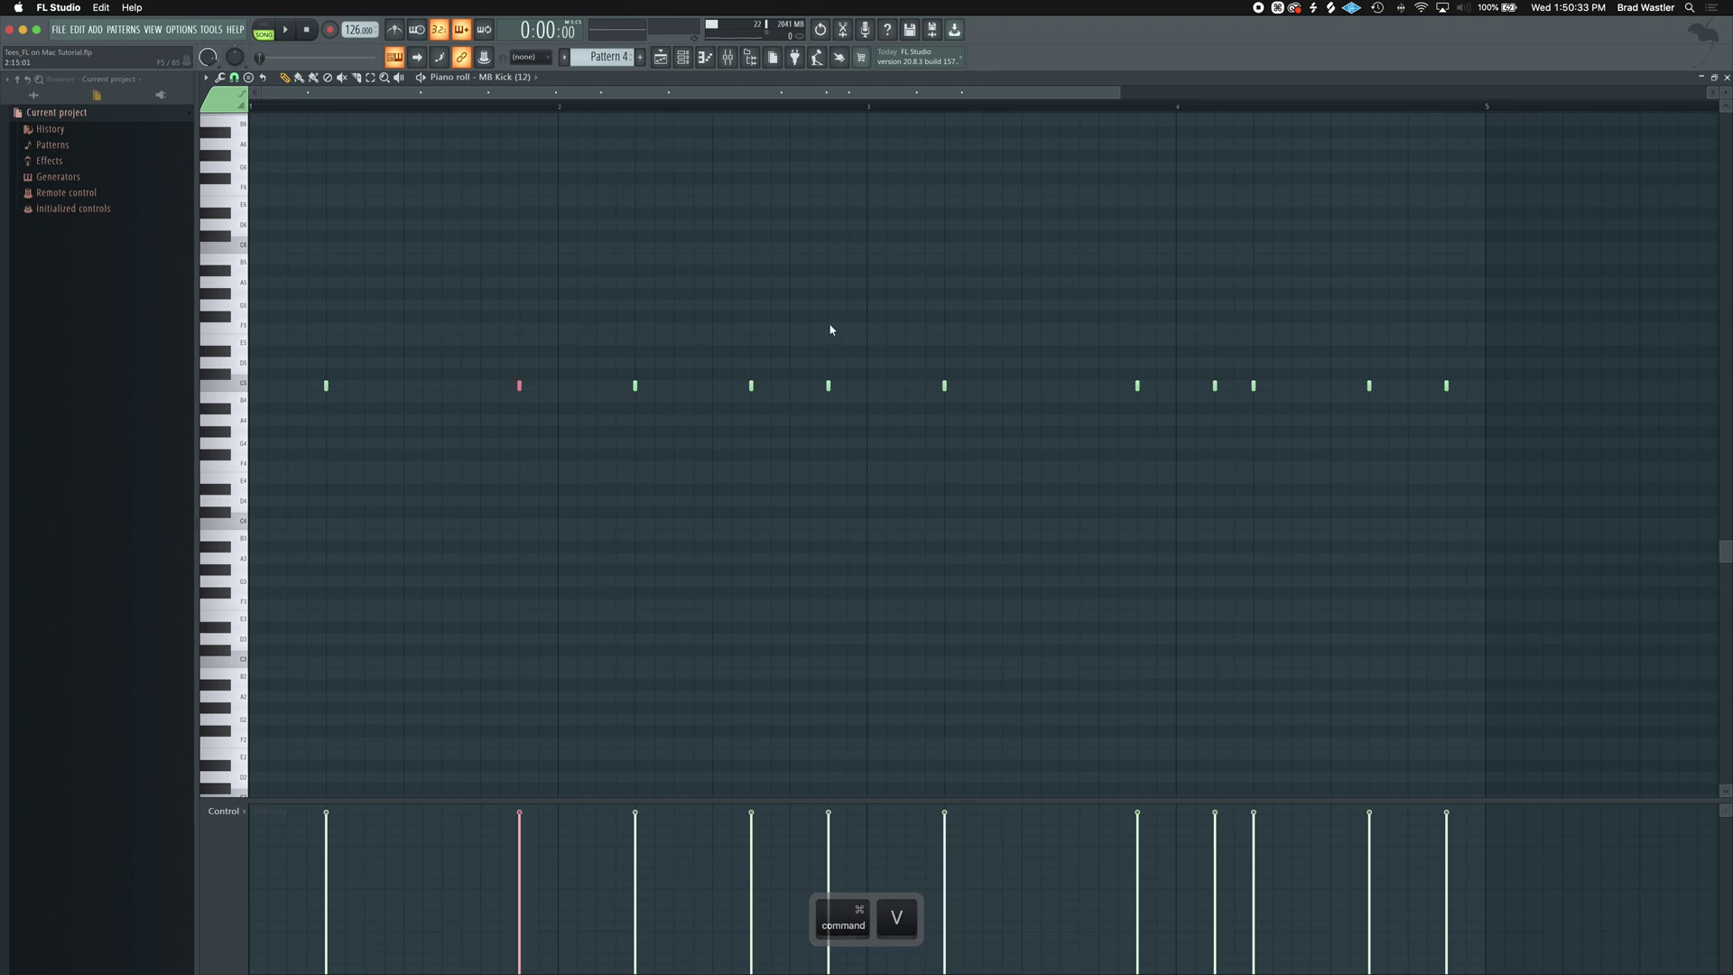
pyautogui.press('super+d')
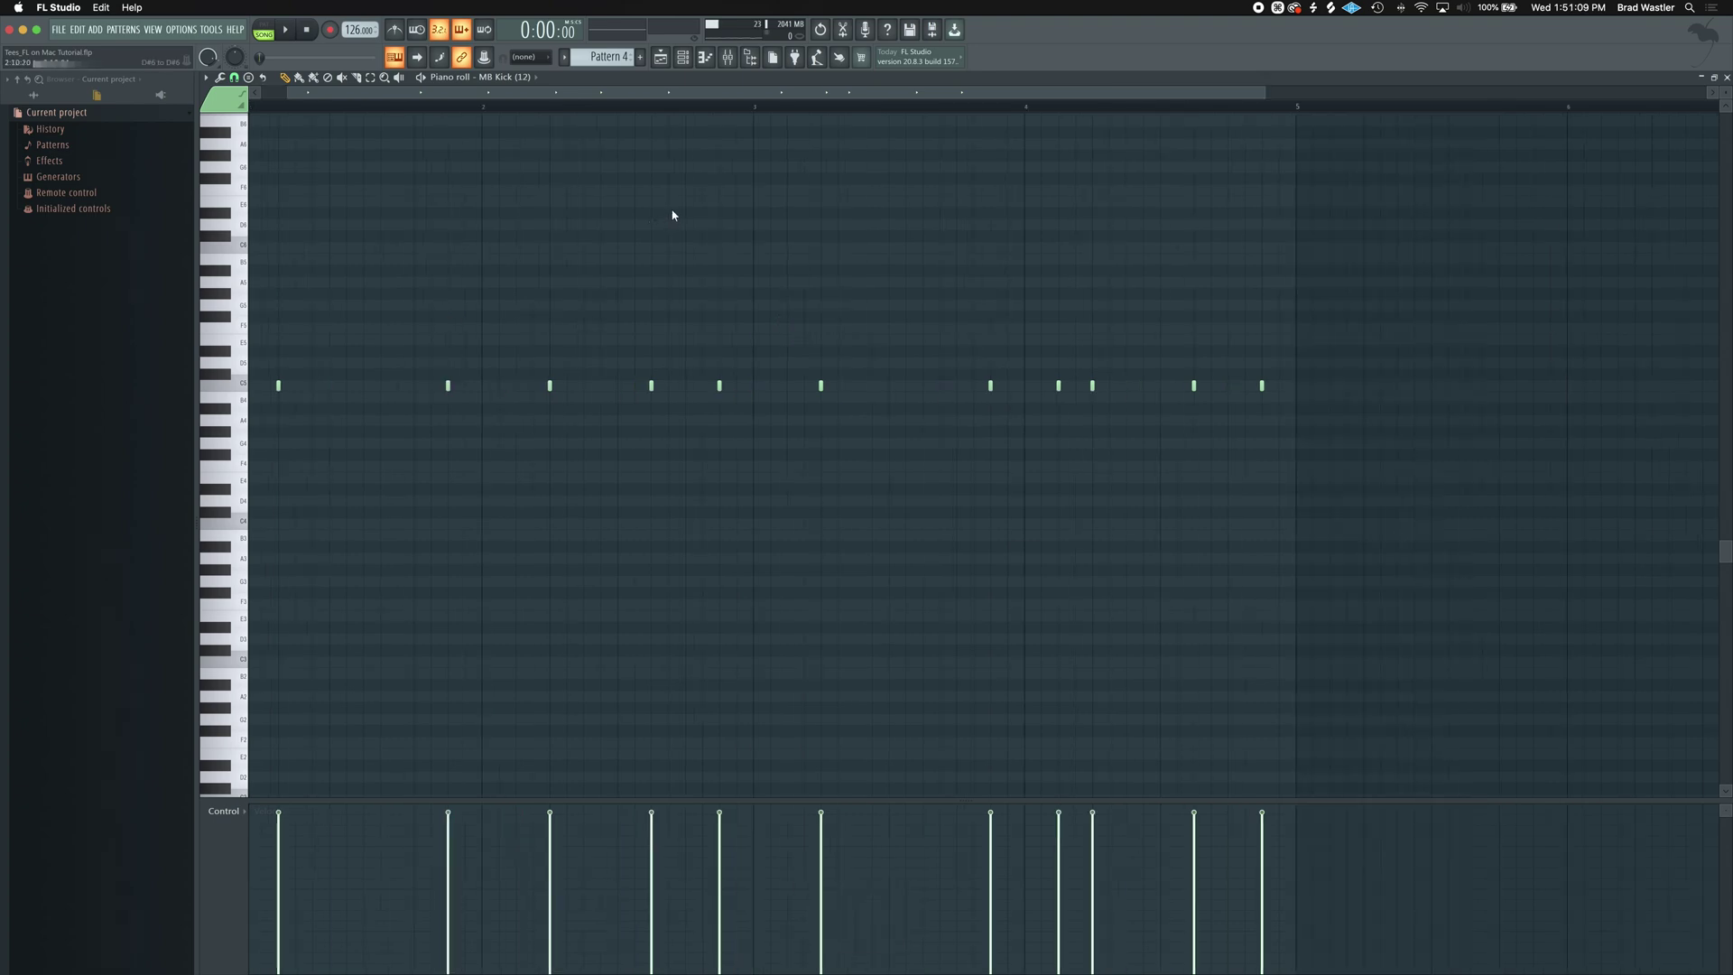
# Select all the kick notes, transpose them up one octave and back down, and deselect them.
pyautogui.scroll(-3, 669, 217)
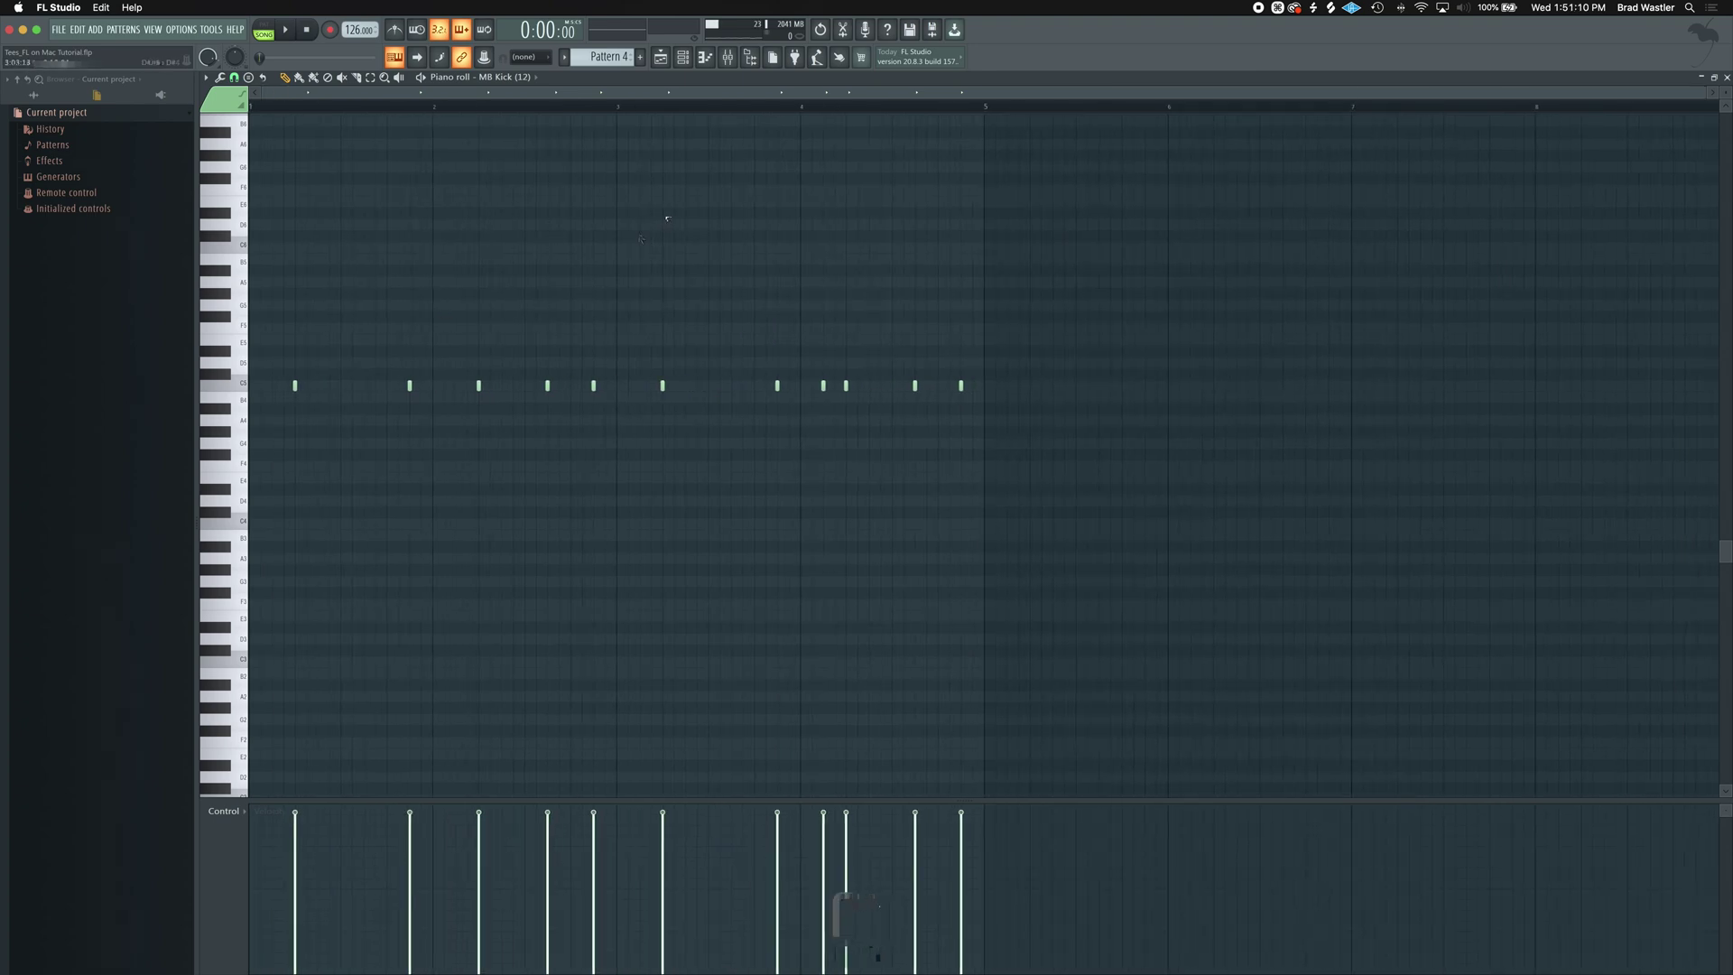
pyautogui.scroll(1, 252, 290)
pyautogui.scroll(3, 309, 93)
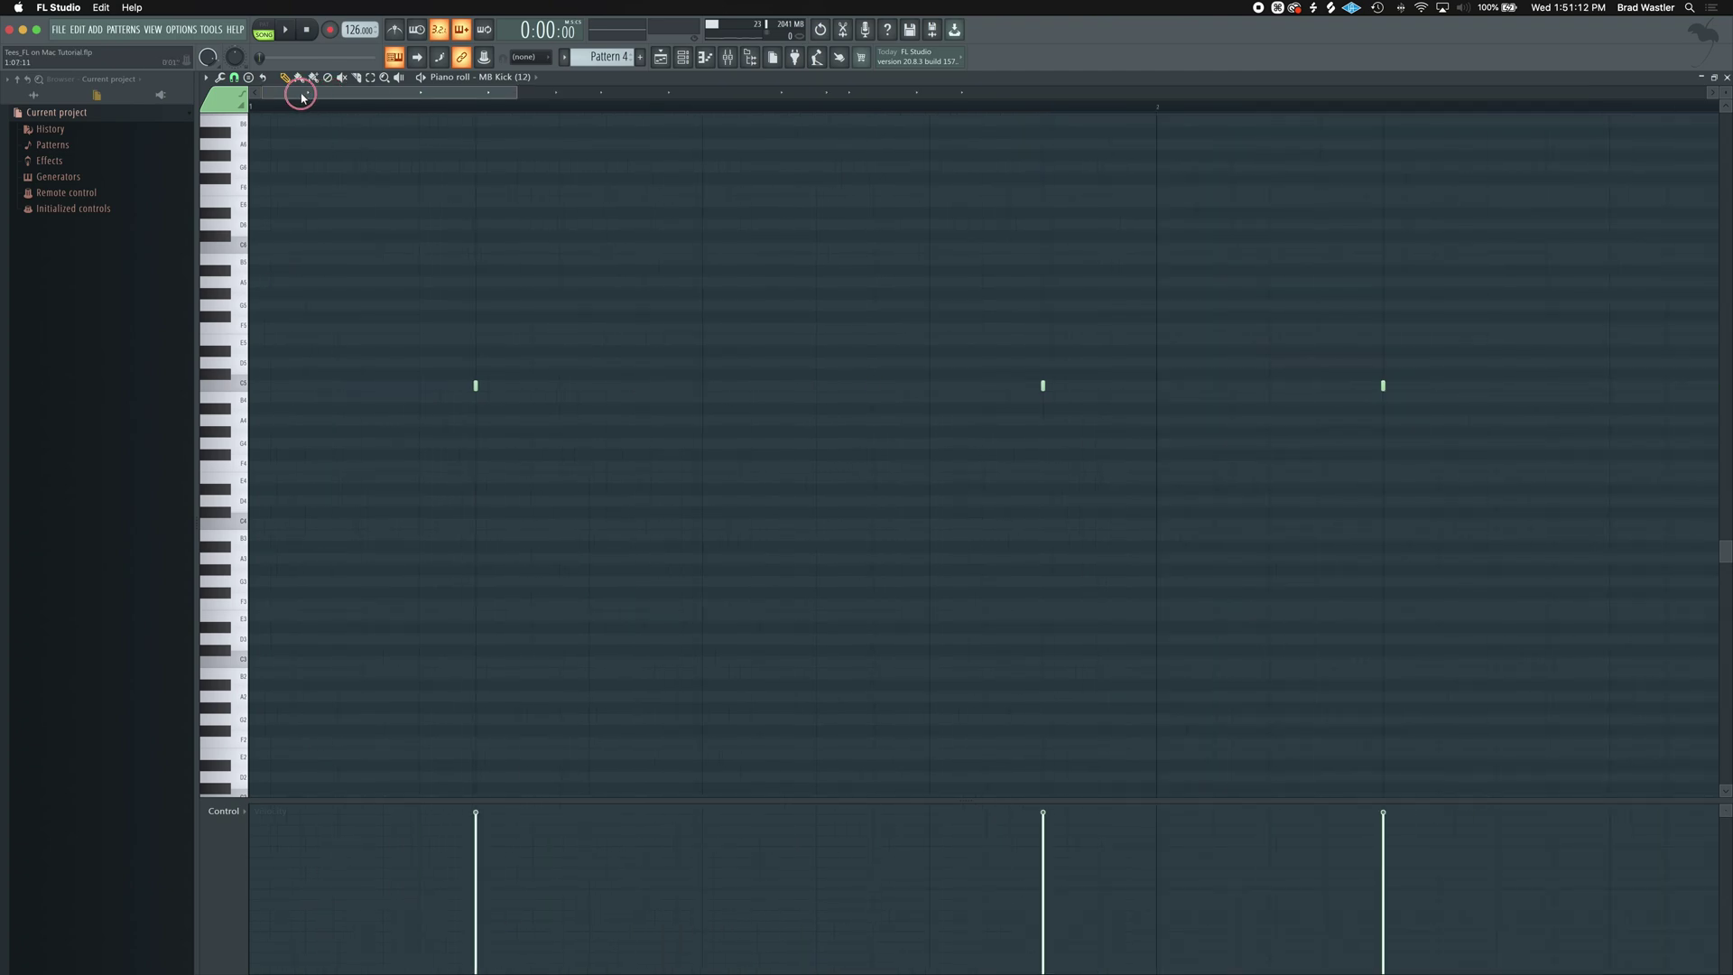
pyautogui.scroll(-4, 356, 267)
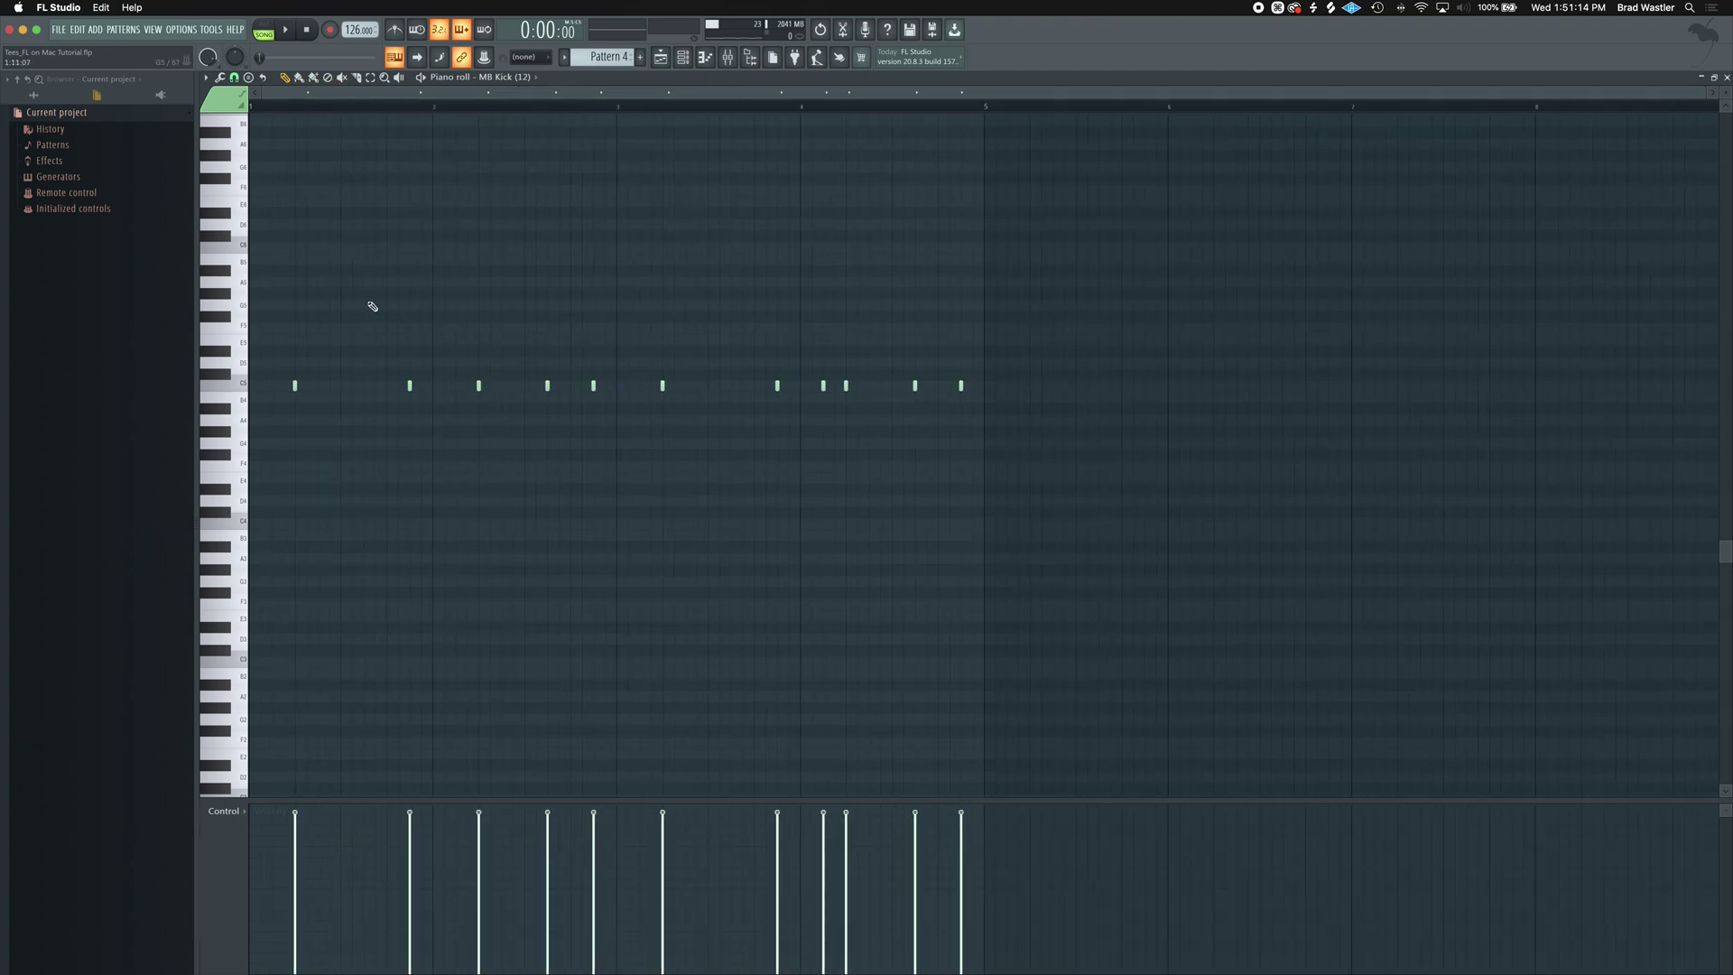
pyautogui.press('super')
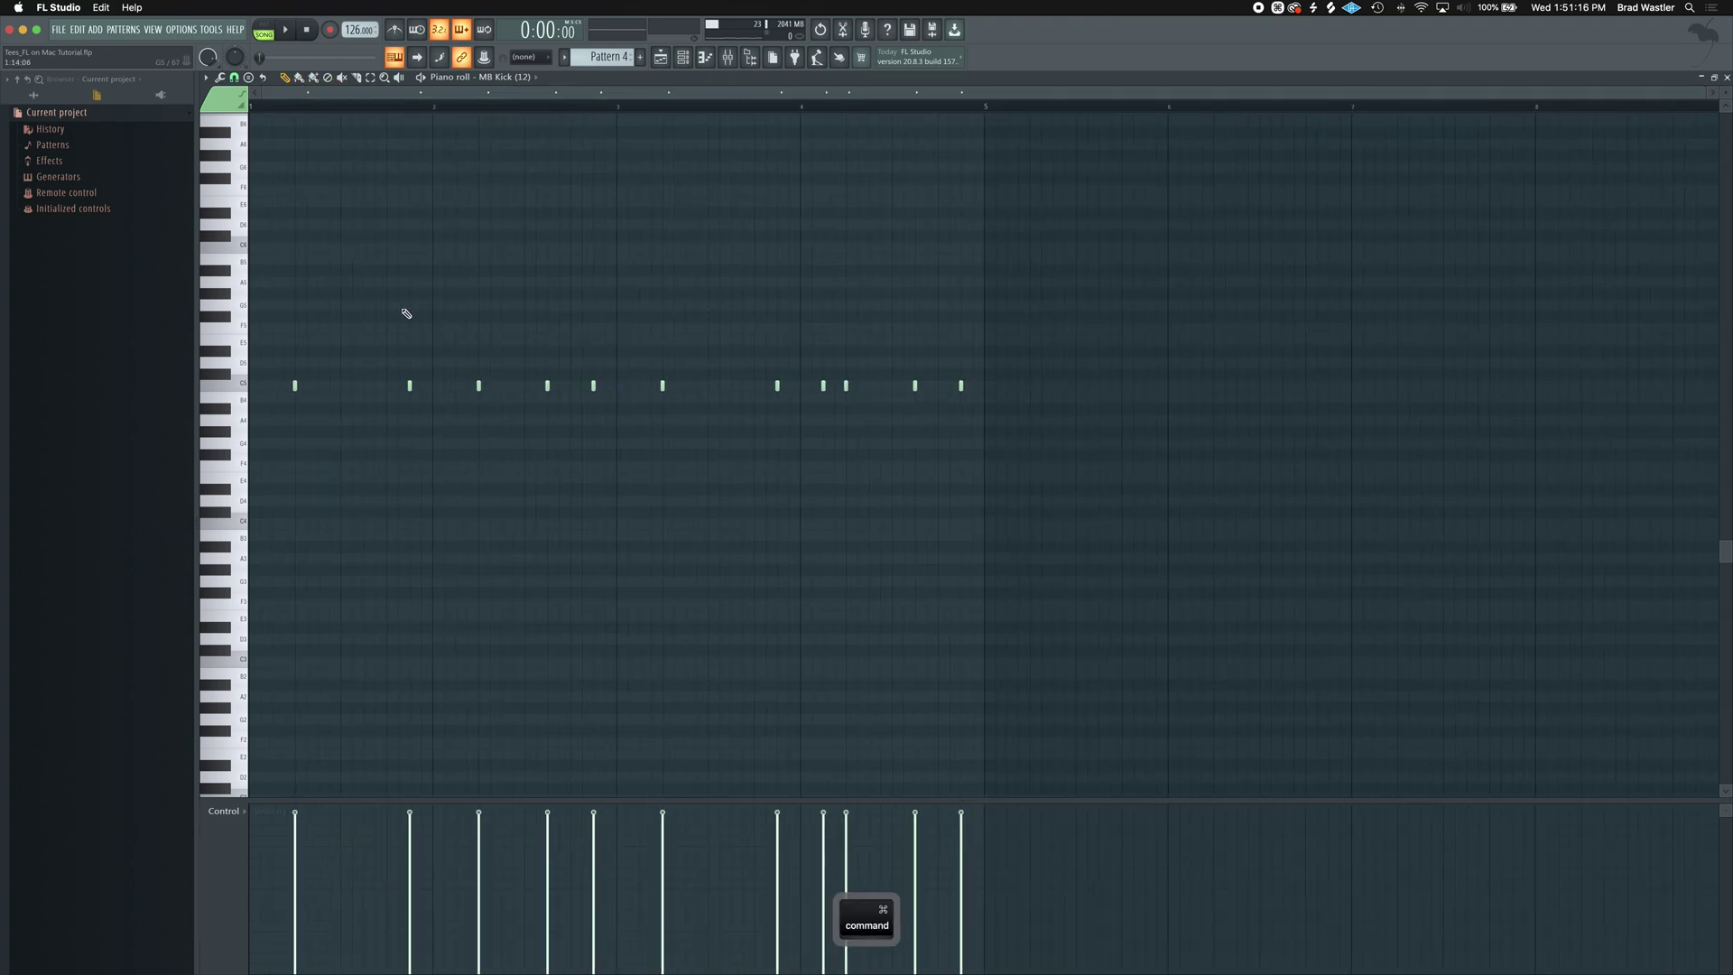
pyautogui.press('super+a')
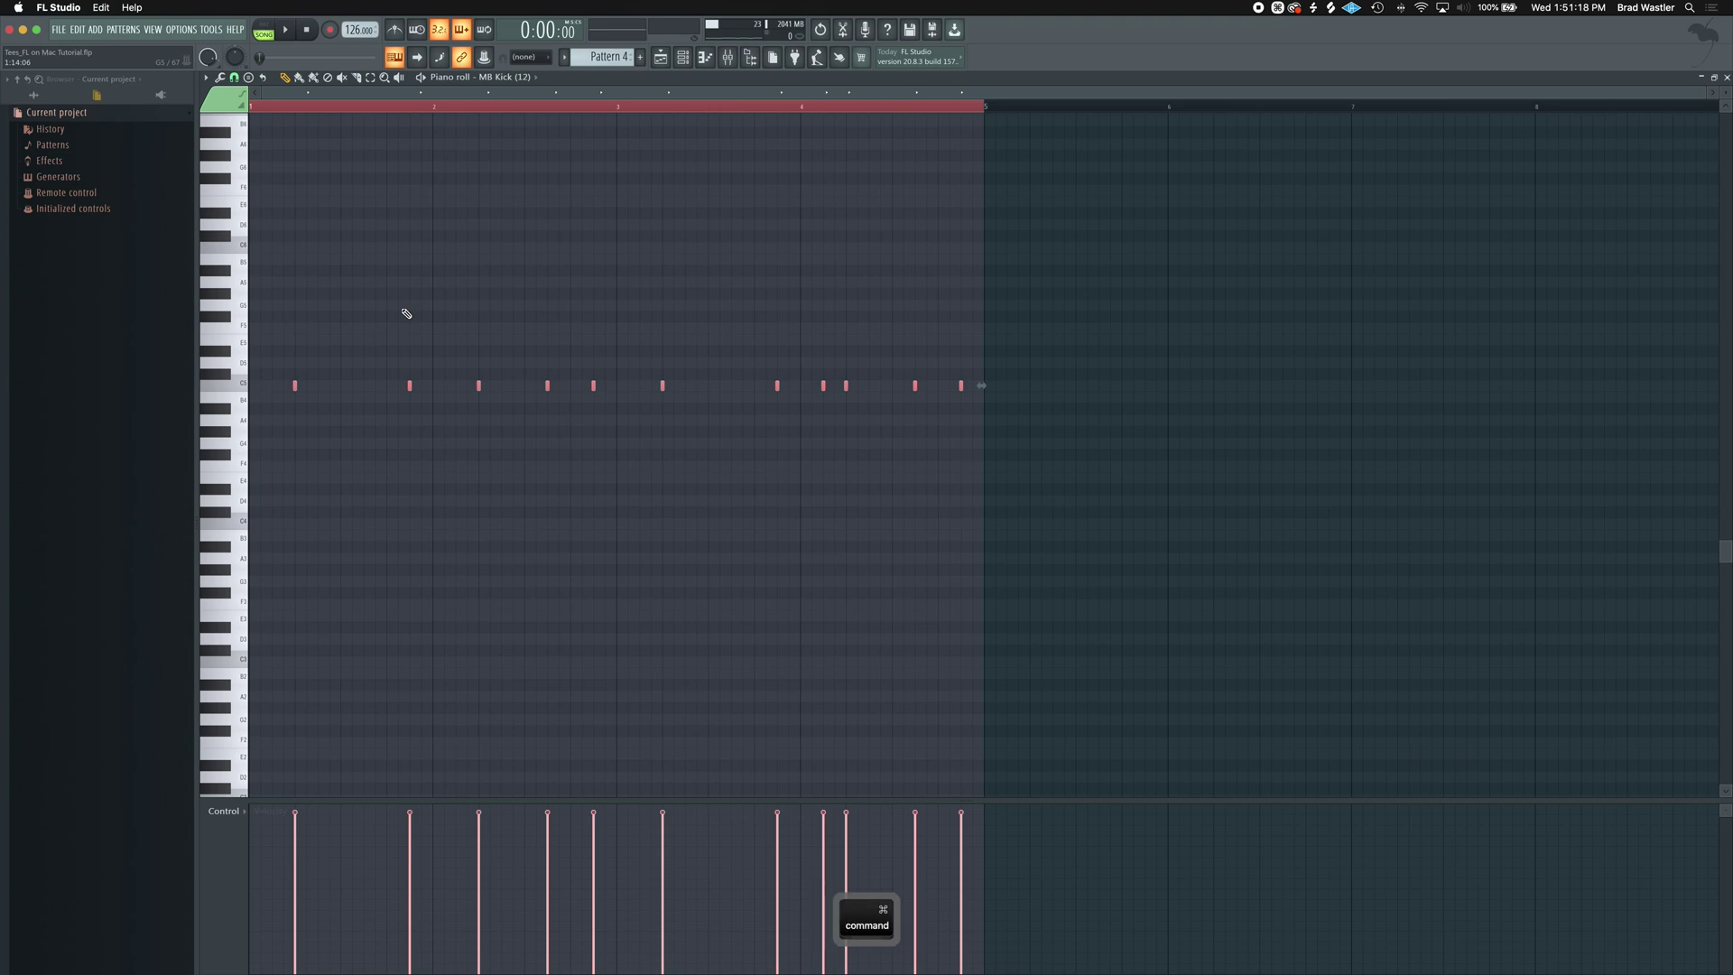
pyautogui.press('super+Up')
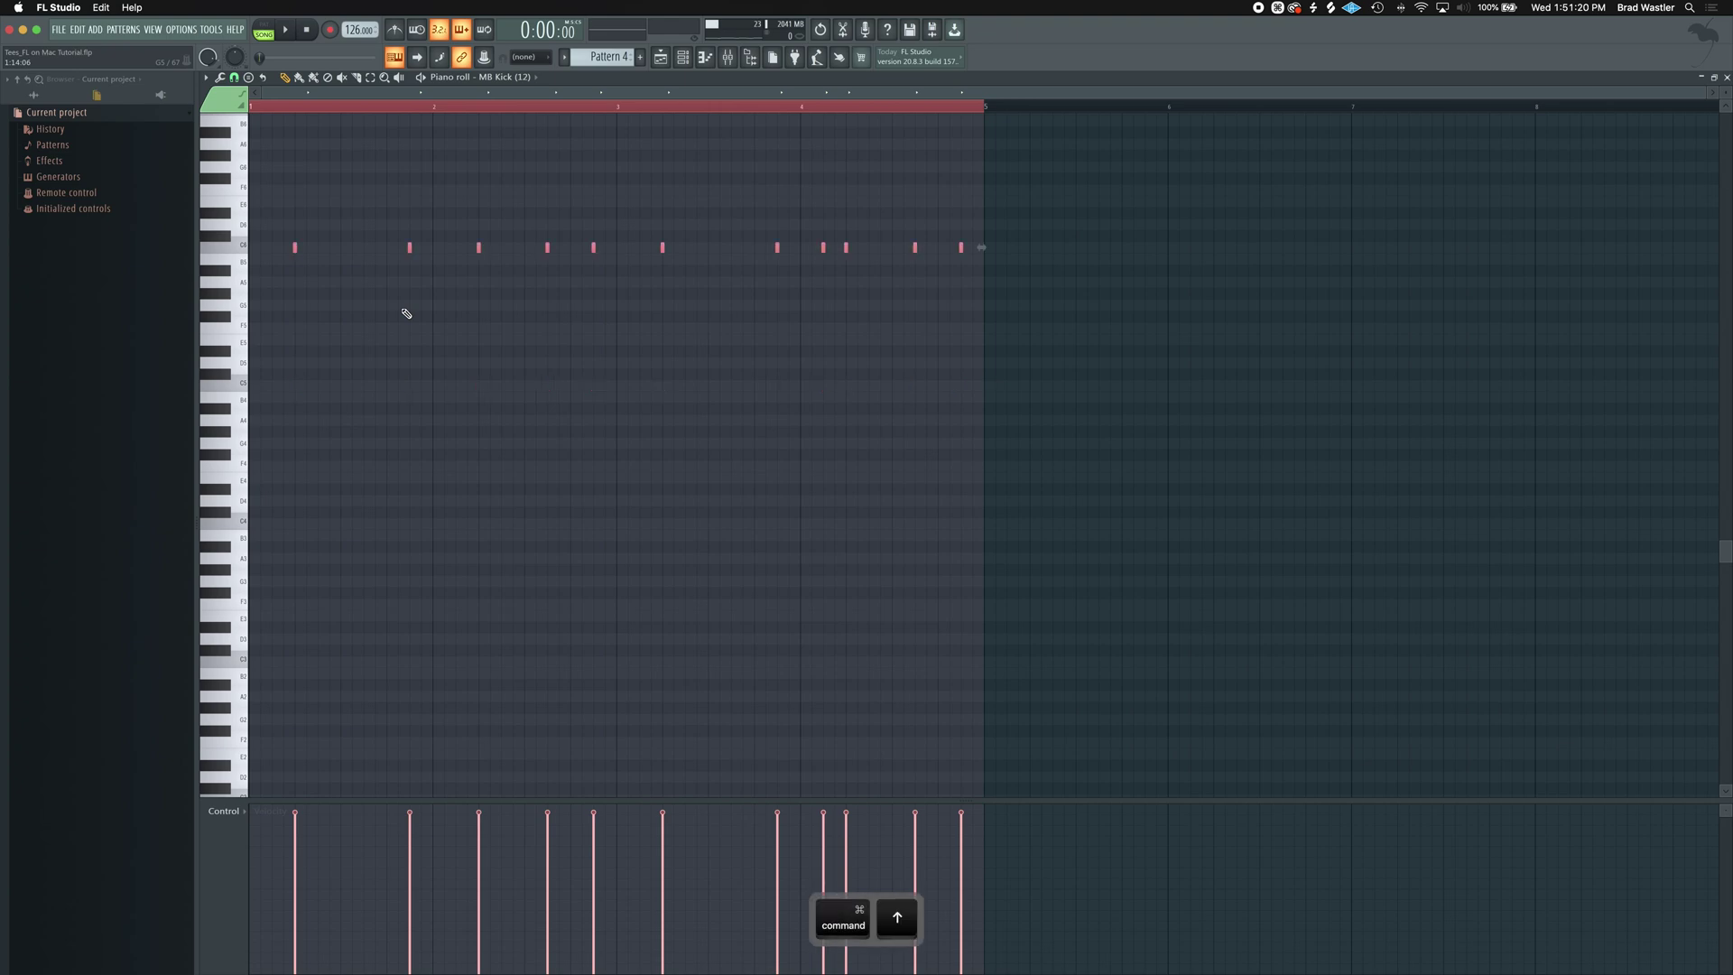
pyautogui.press('super+Down')
pyautogui.press('super+Up')
pyautogui.click(596, 282)
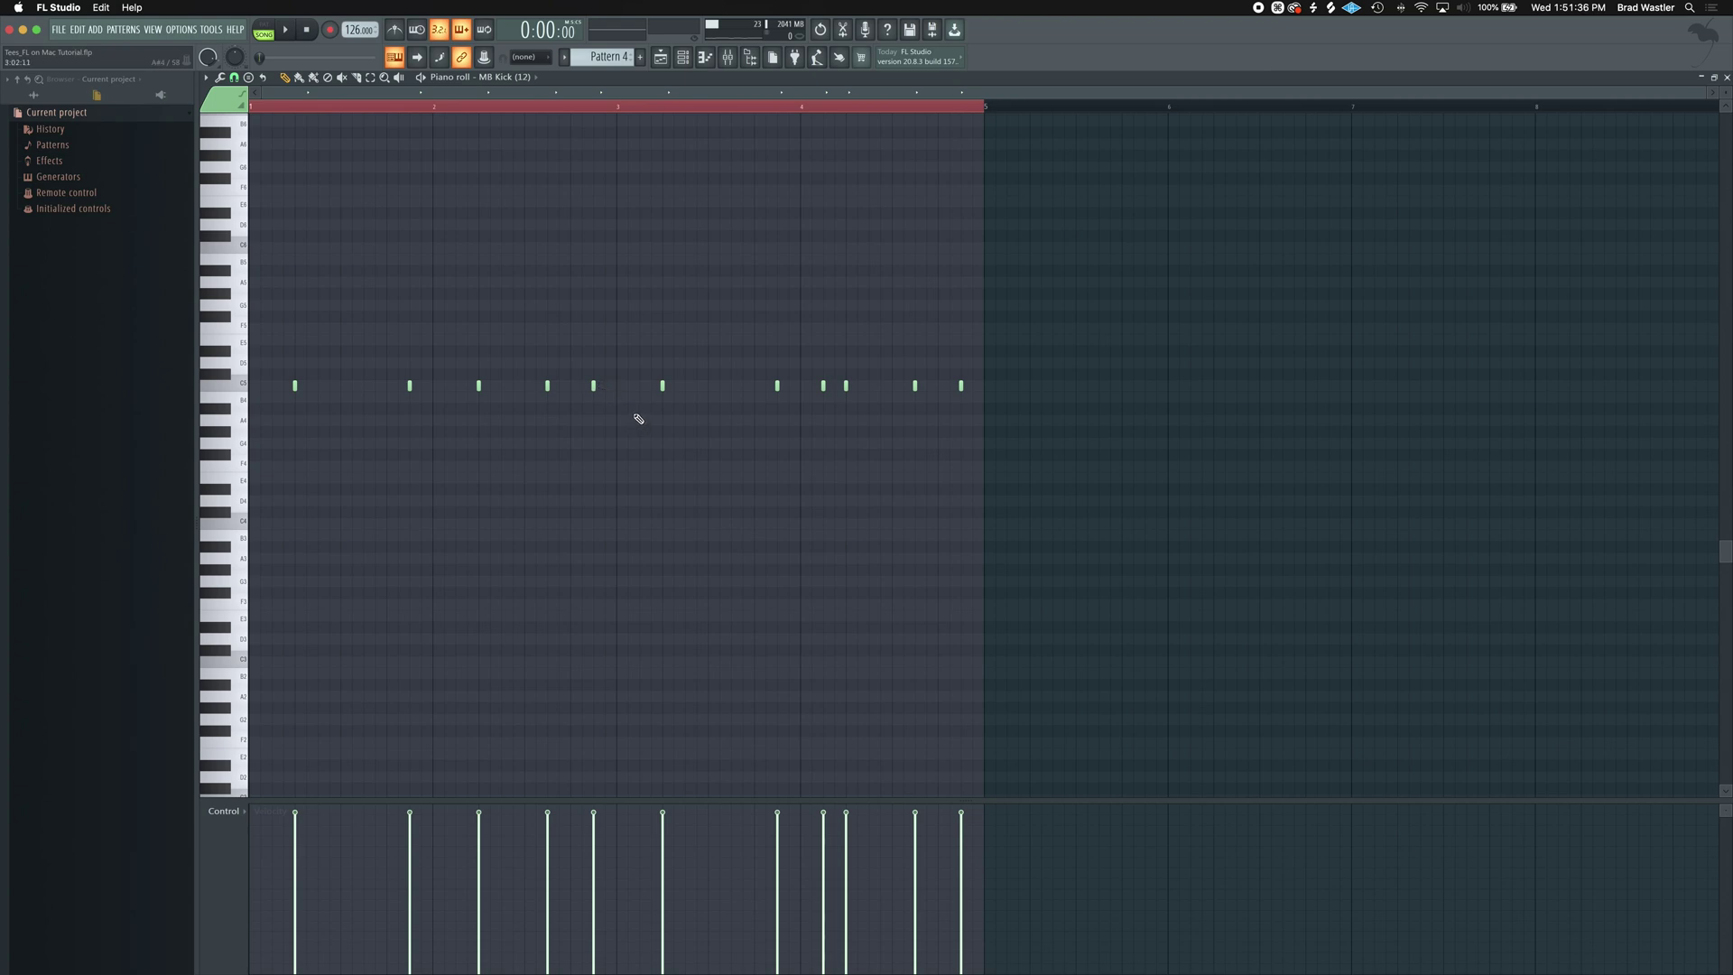
# Select all the kick notes and shift them up three semitones and back down again.
pyautogui.press('super+a')
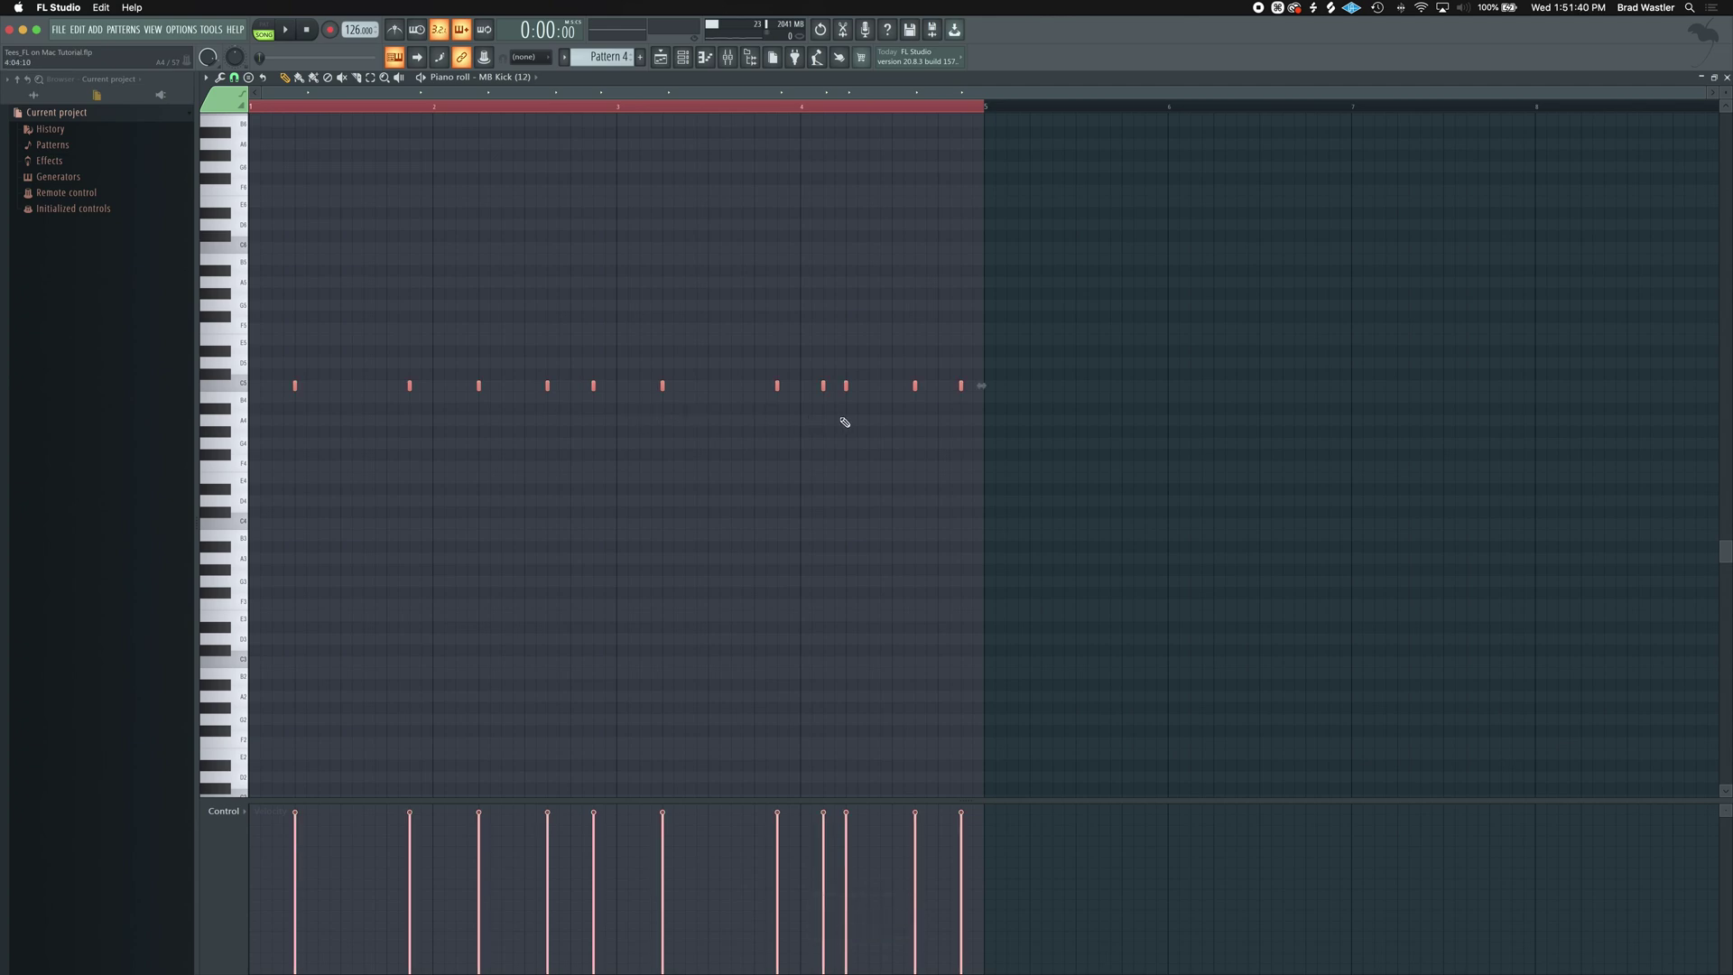
pyautogui.press('shift')
pyautogui.hotkey('shift', 'Up')
pyautogui.hotkey('shift', 'Up')
pyautogui.hotkey('shift', 'Up')
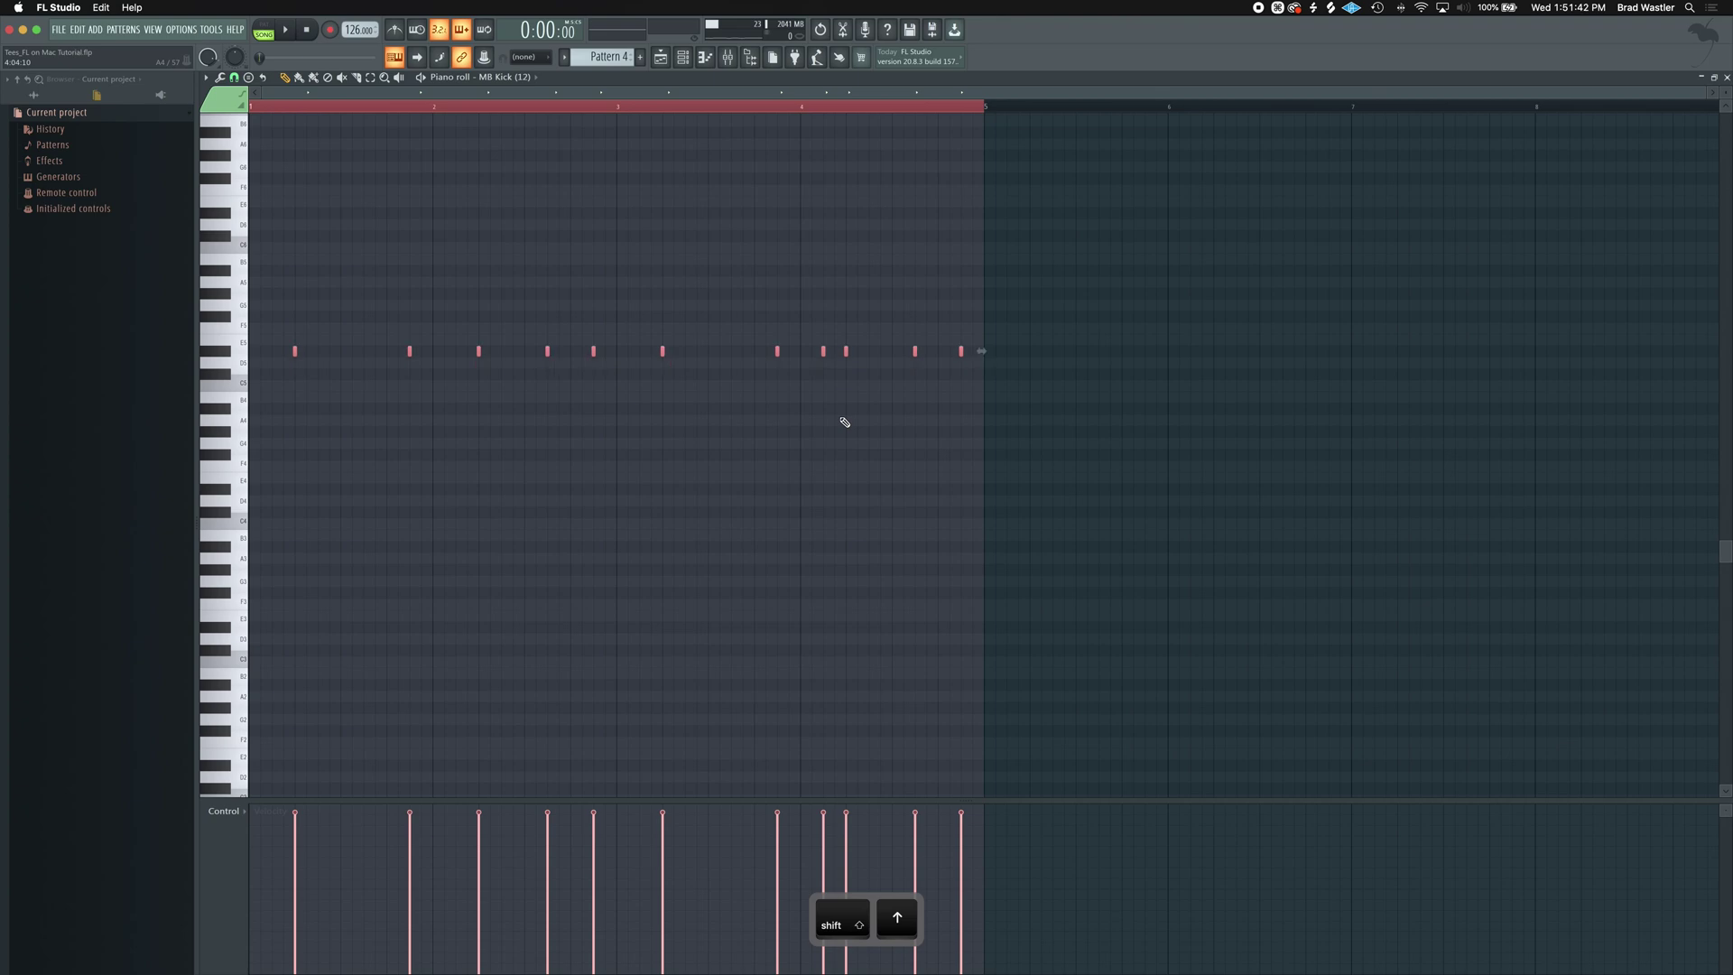
pyautogui.hotkey('shift', 'Down')
pyautogui.hotkey('shift', 'Down')
pyautogui.hotkey('shift', 'Down')
# Select all the kick notes and apply the Articulator so that each note extends to the start of the following one.
pyautogui.press('super+a')
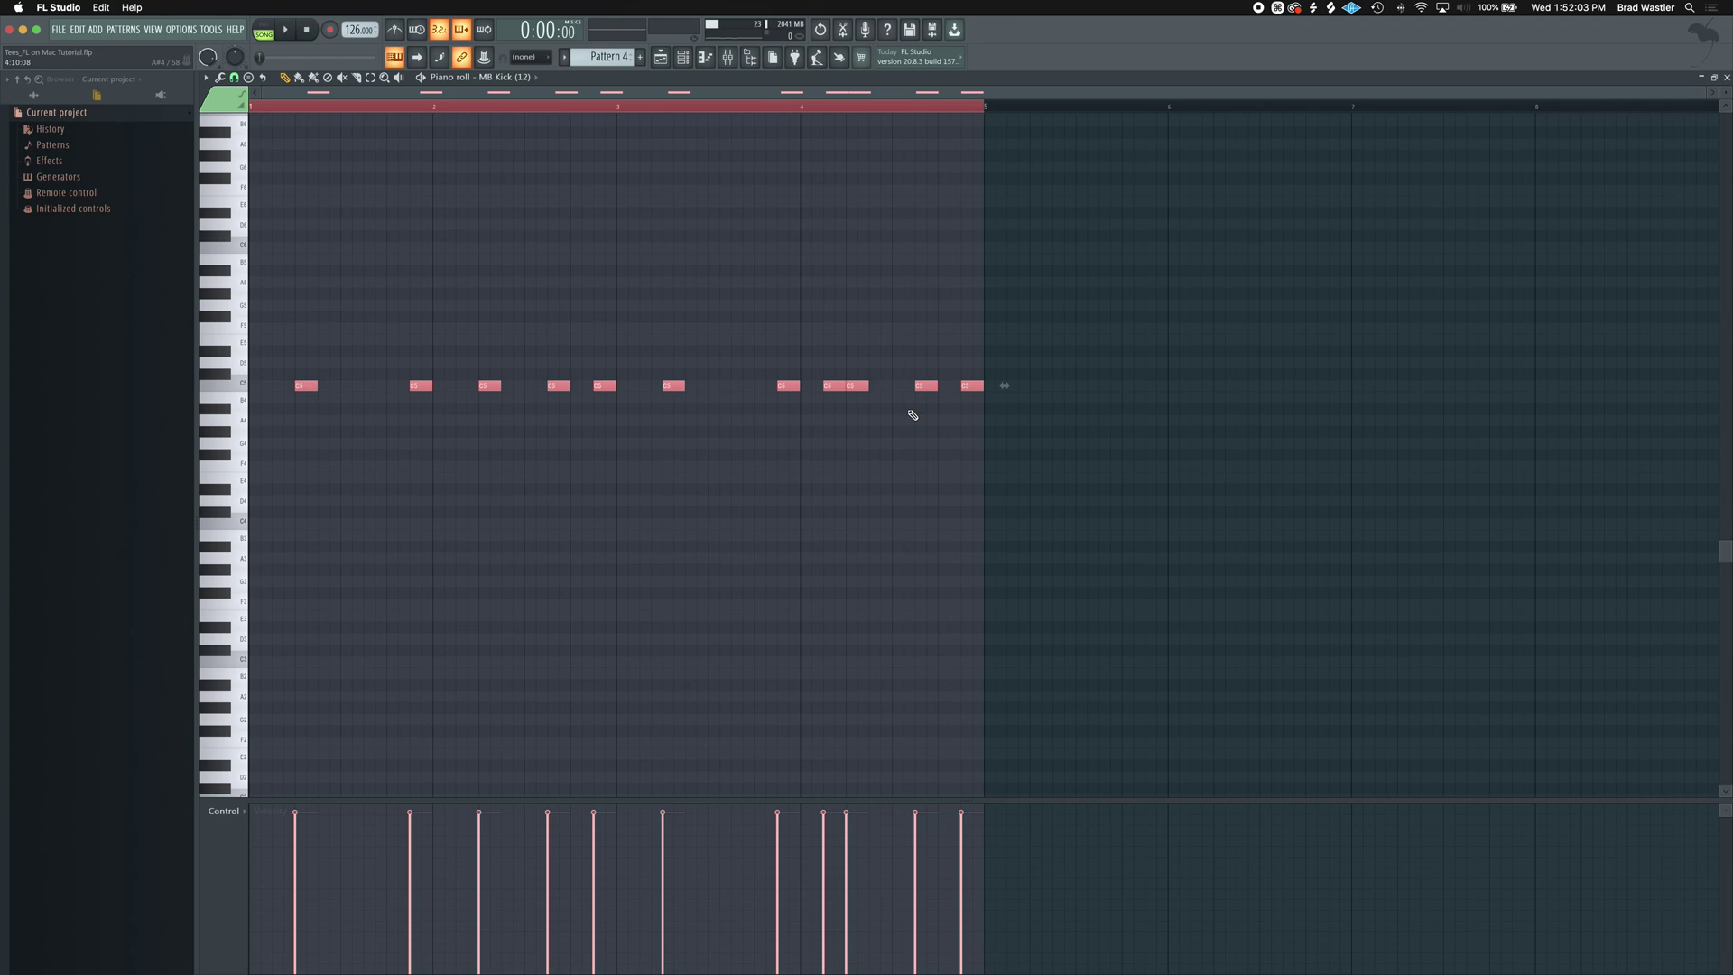
pyautogui.hotkey('alt', 'l')
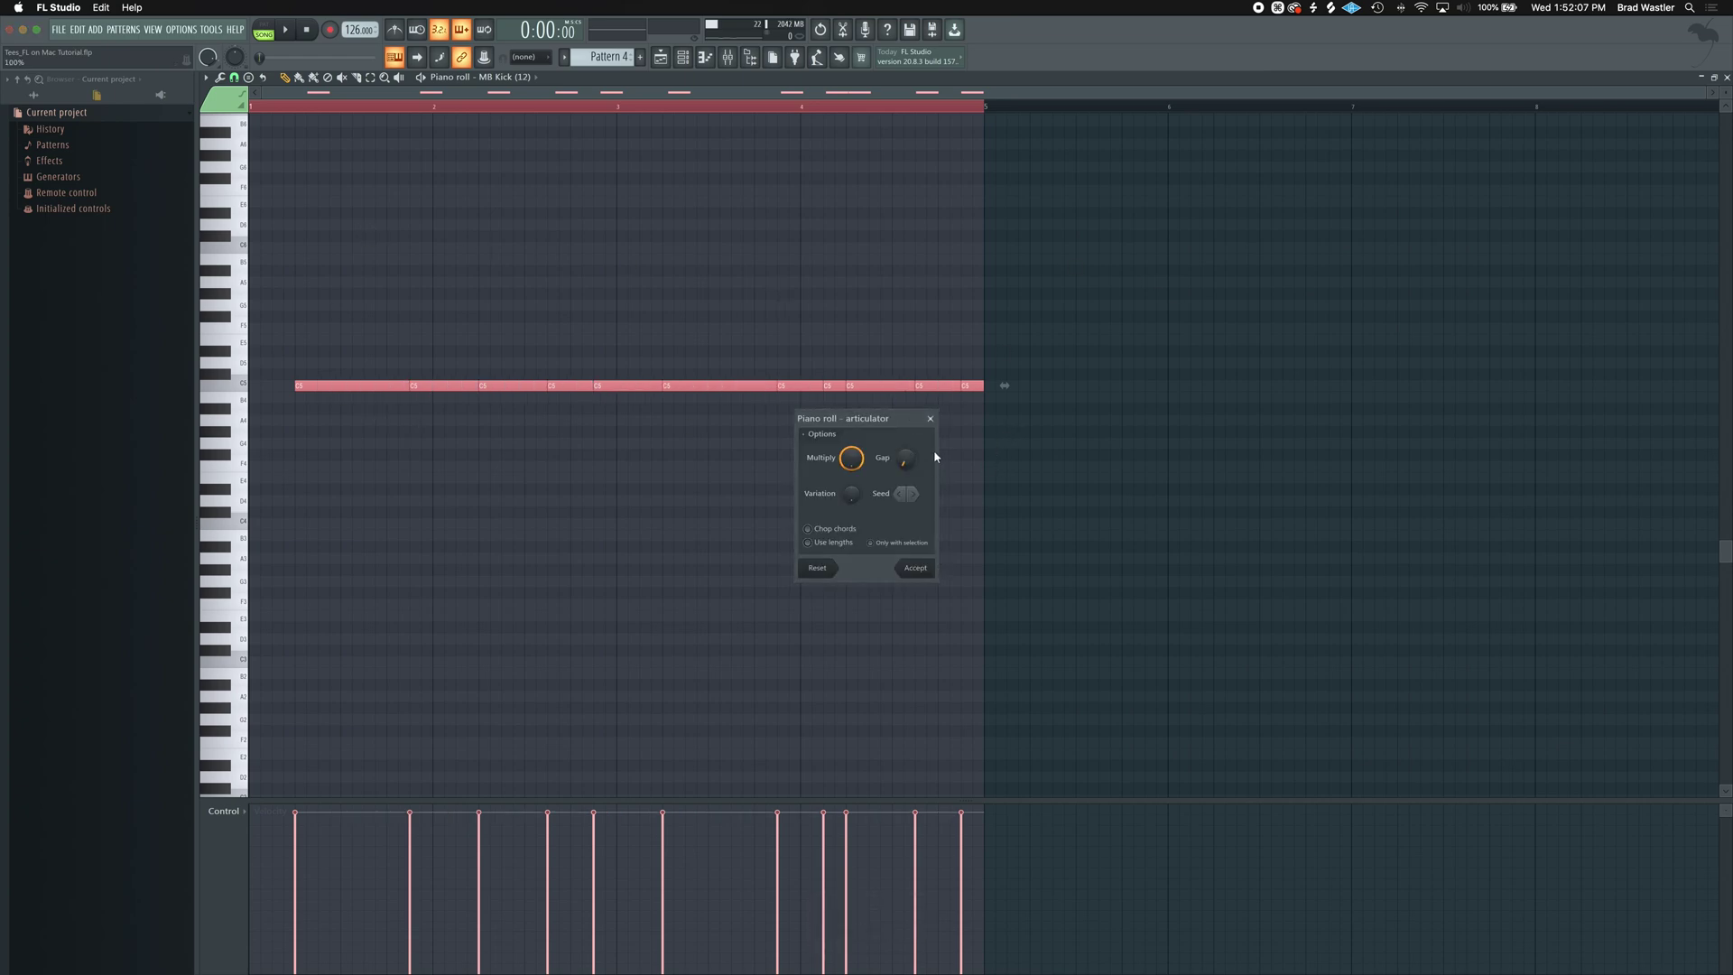
pyautogui.click(915, 565)
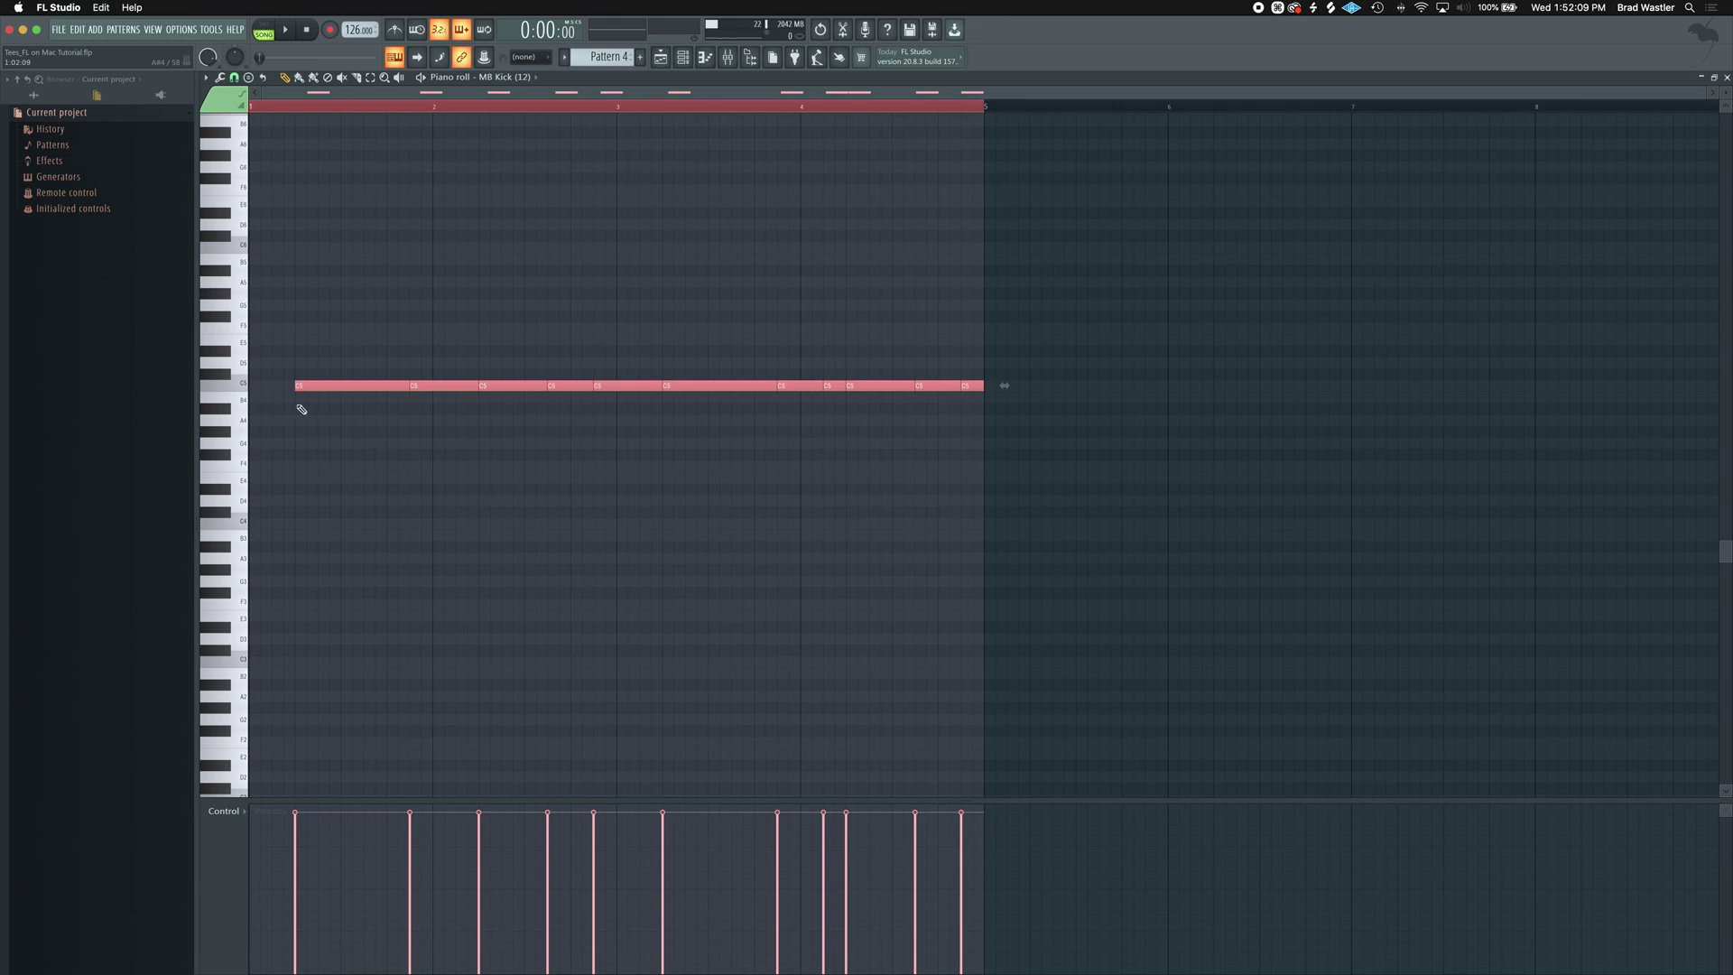
# Quick-quantize the selected kick notes, and set the piano roll's snap to Step.
pyautogui.scroll(2, 317, 408)
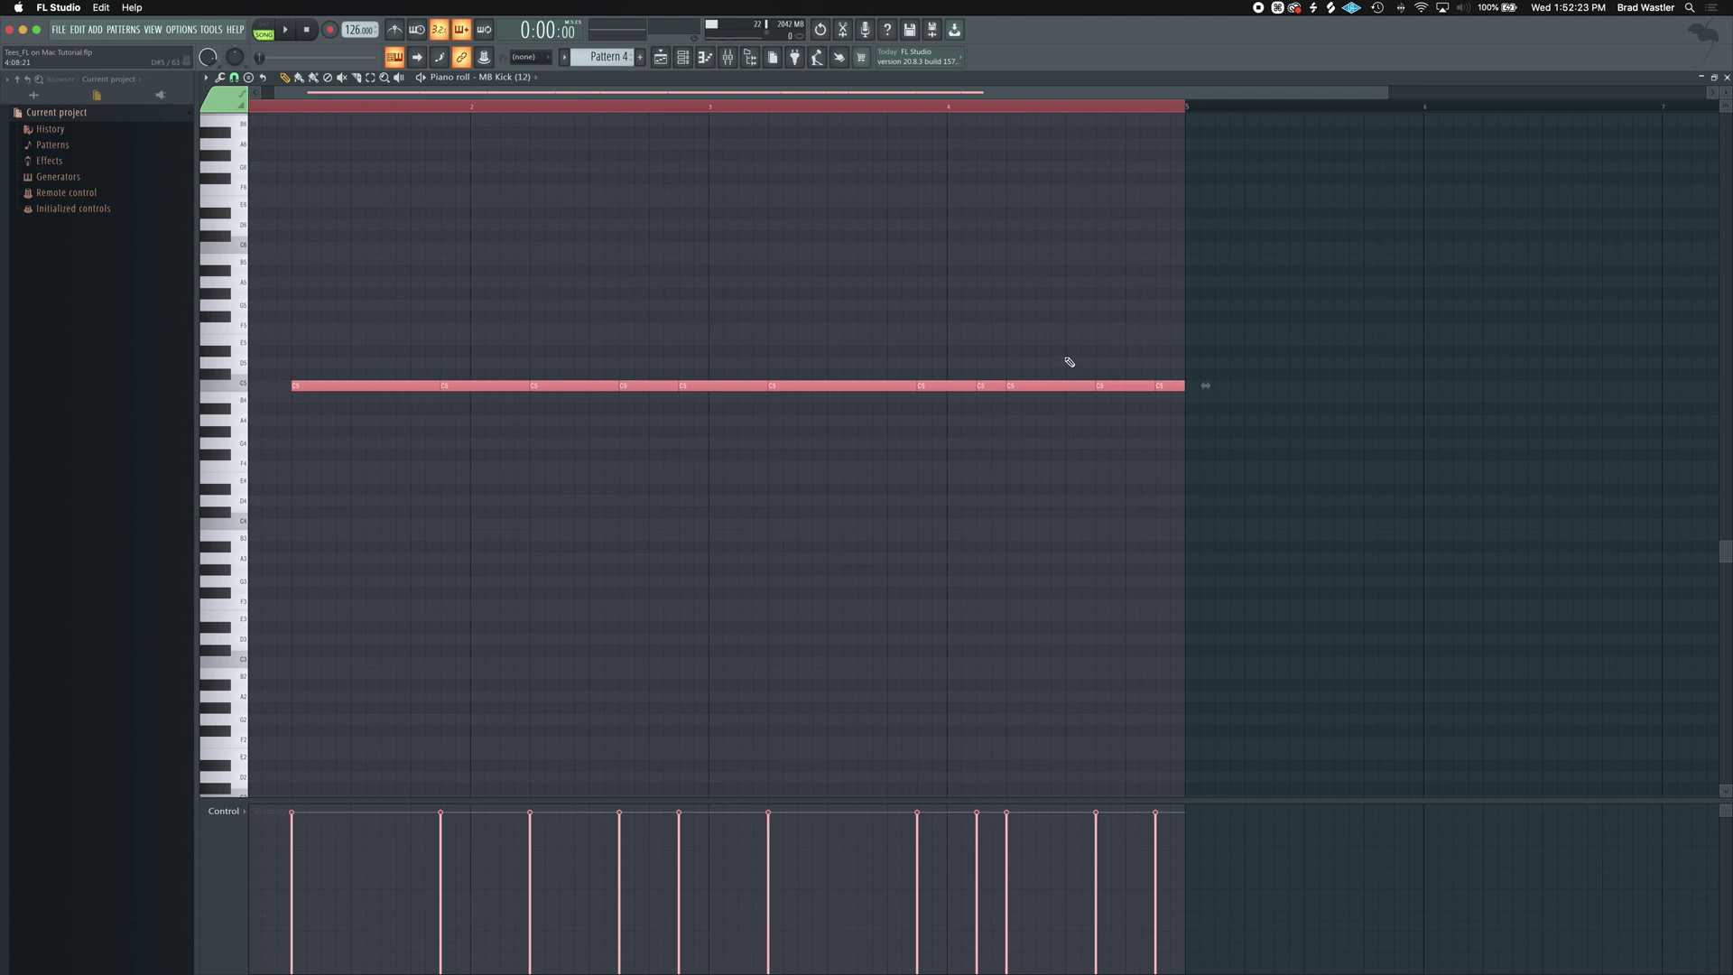
pyautogui.press('super+q')
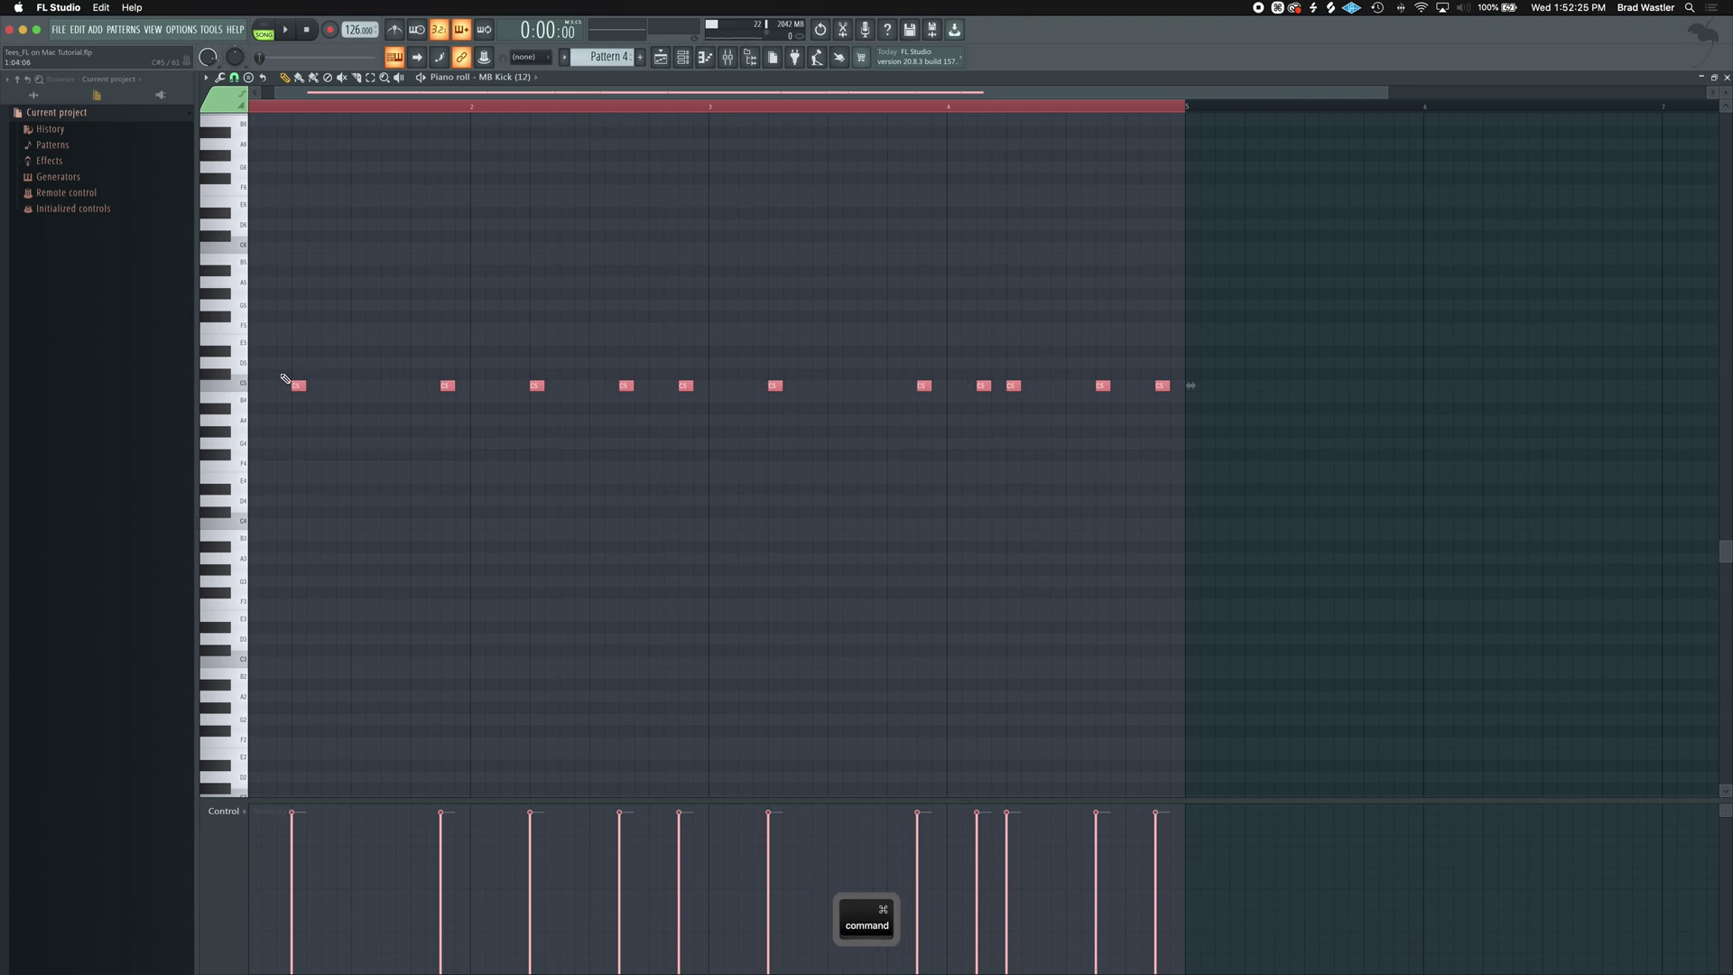
pyautogui.scroll(5, 285, 378)
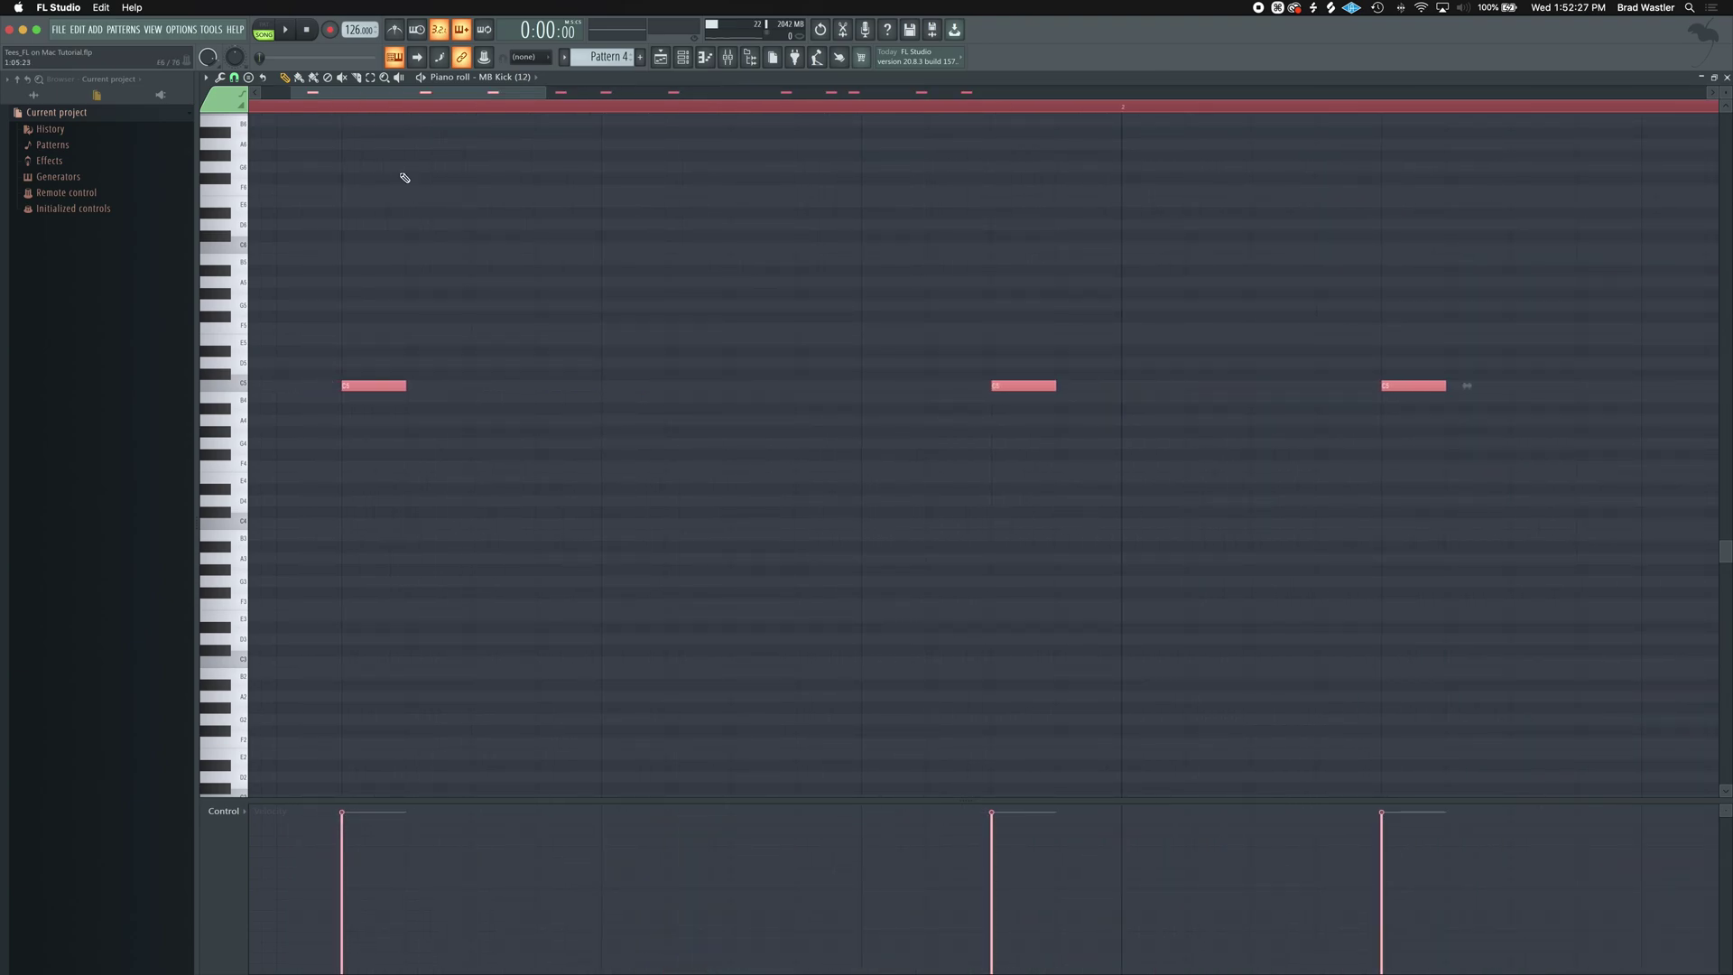
pyautogui.click(234, 79)
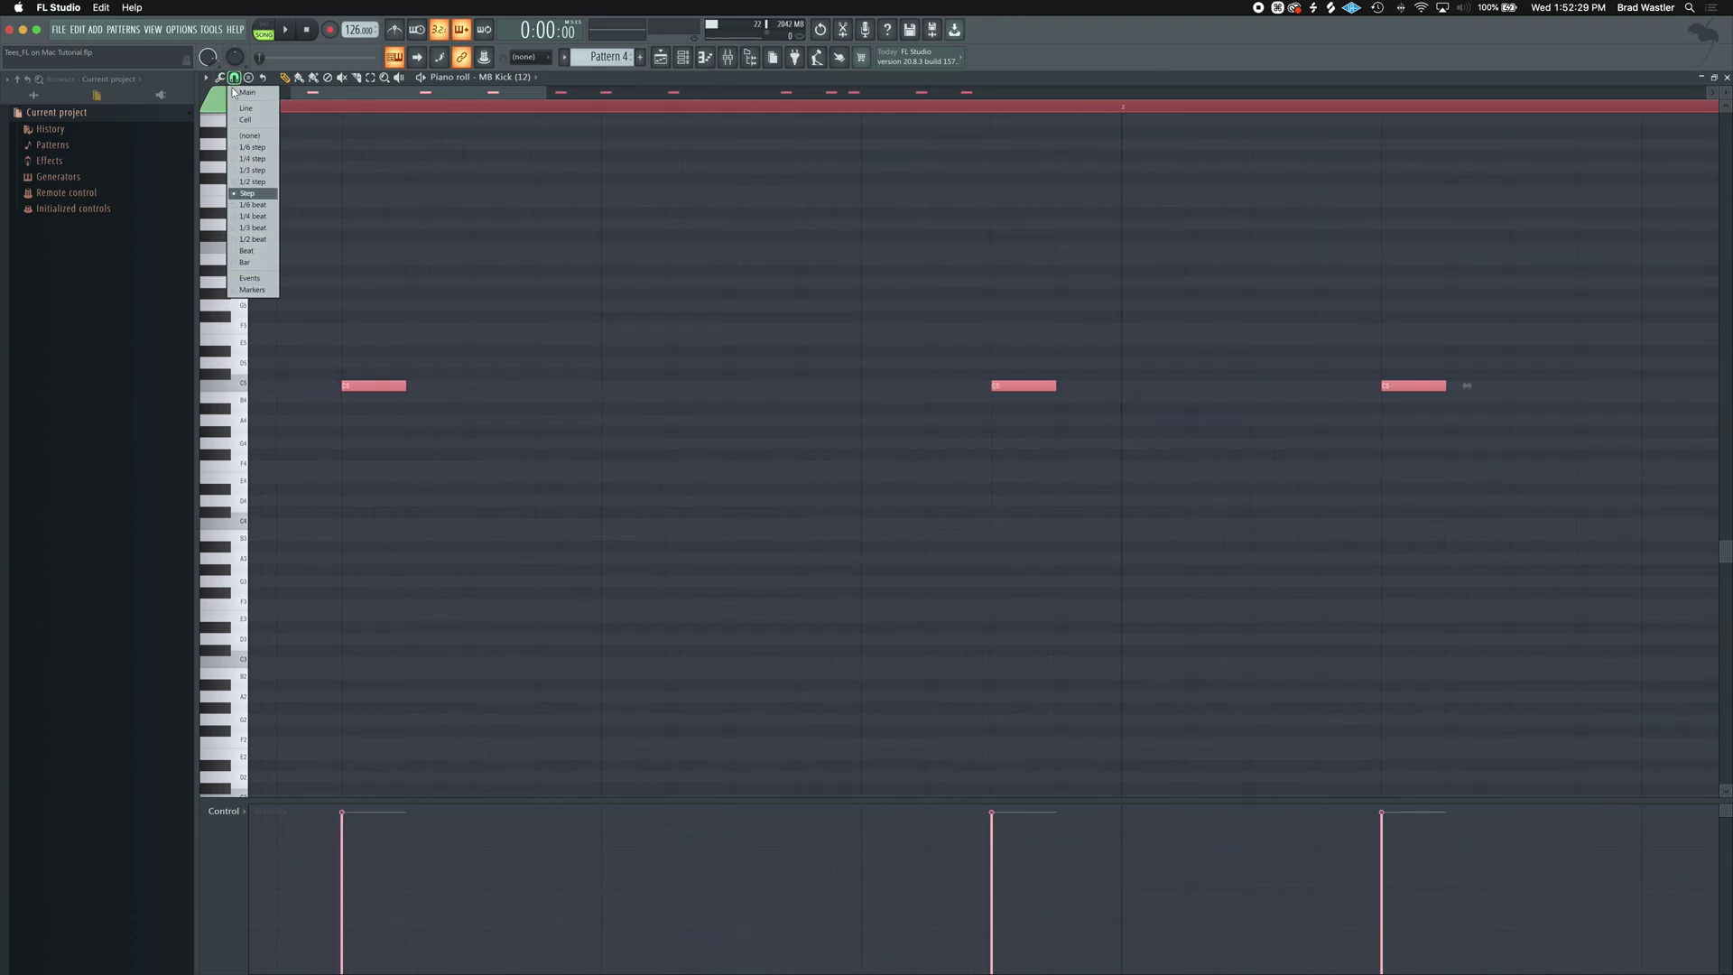
pyautogui.click(257, 195)
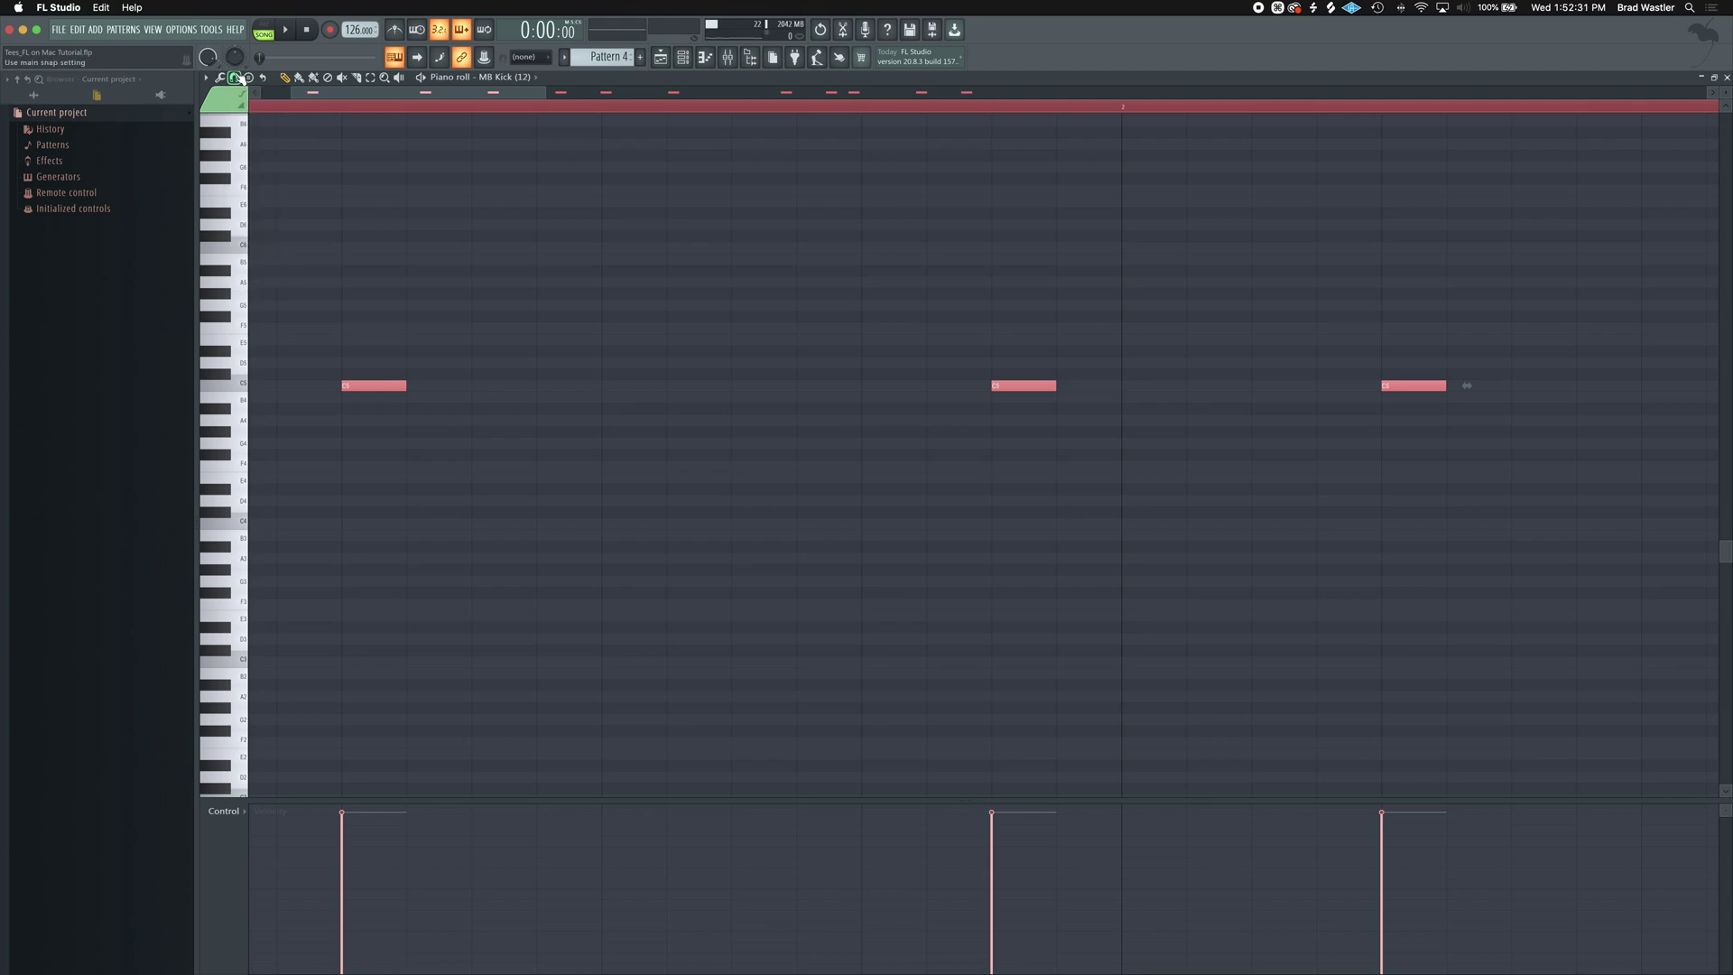
pyautogui.scroll(-6, 498, 385)
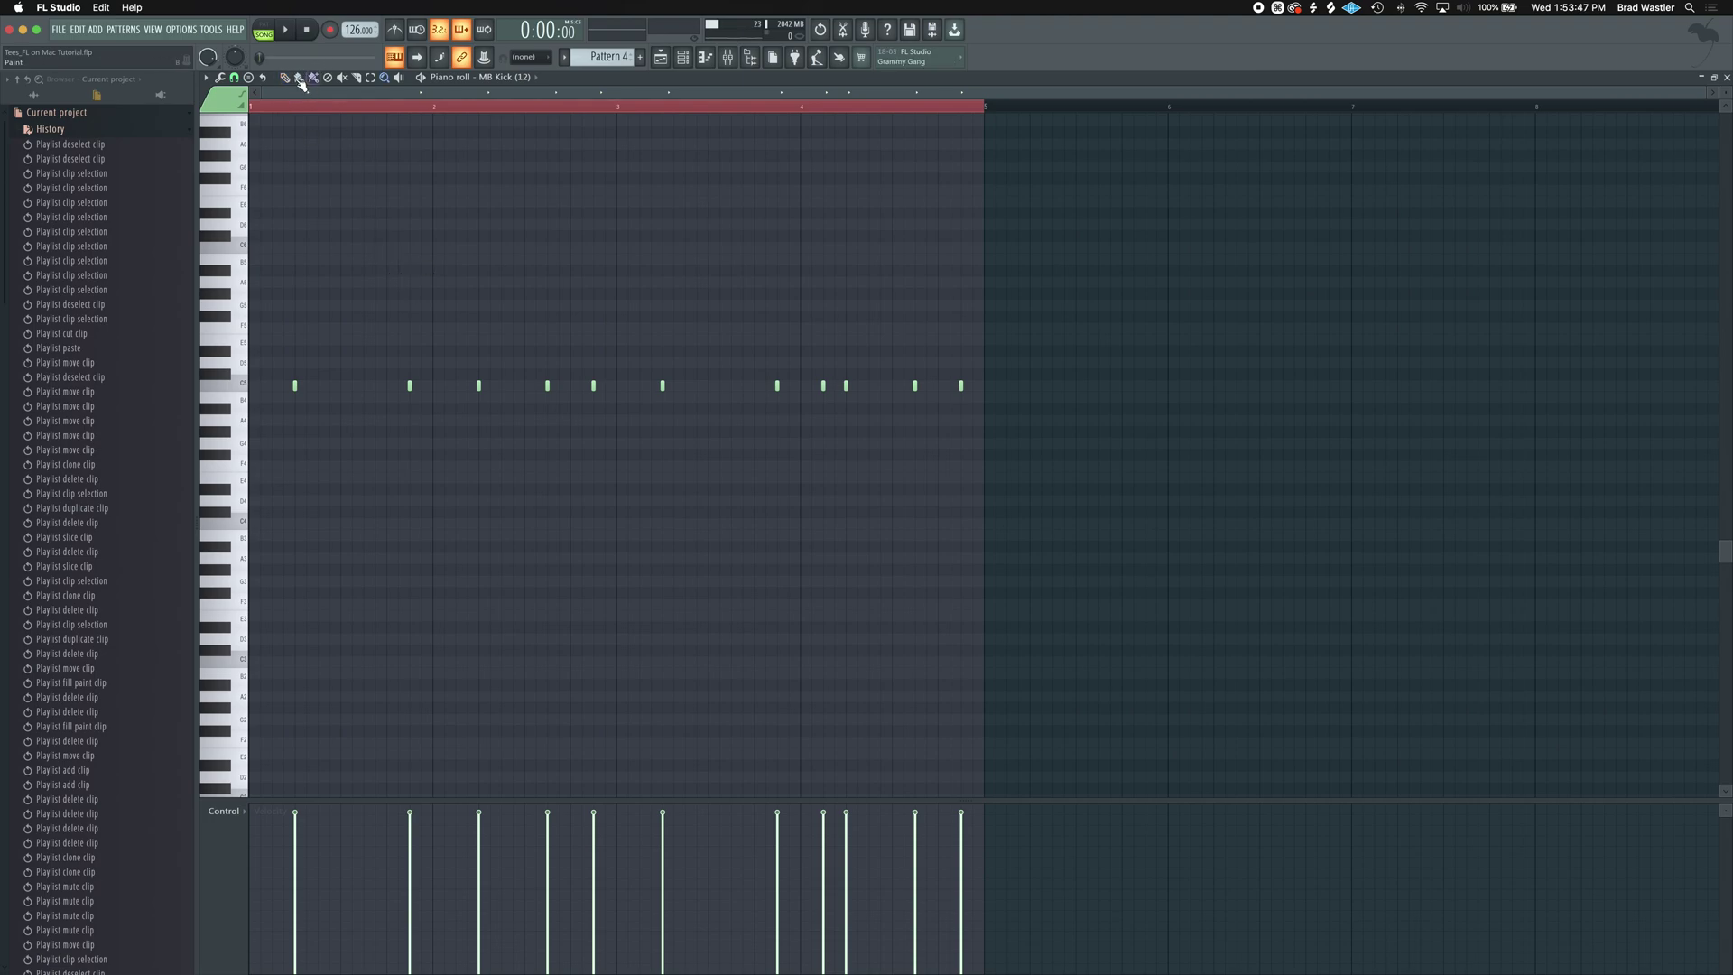
# Switch the piano roll through the Paint, Select and Slice tools, ending on the Paint tool.
pyautogui.click(299, 77)
pyautogui.hotkey('shift', 'b')
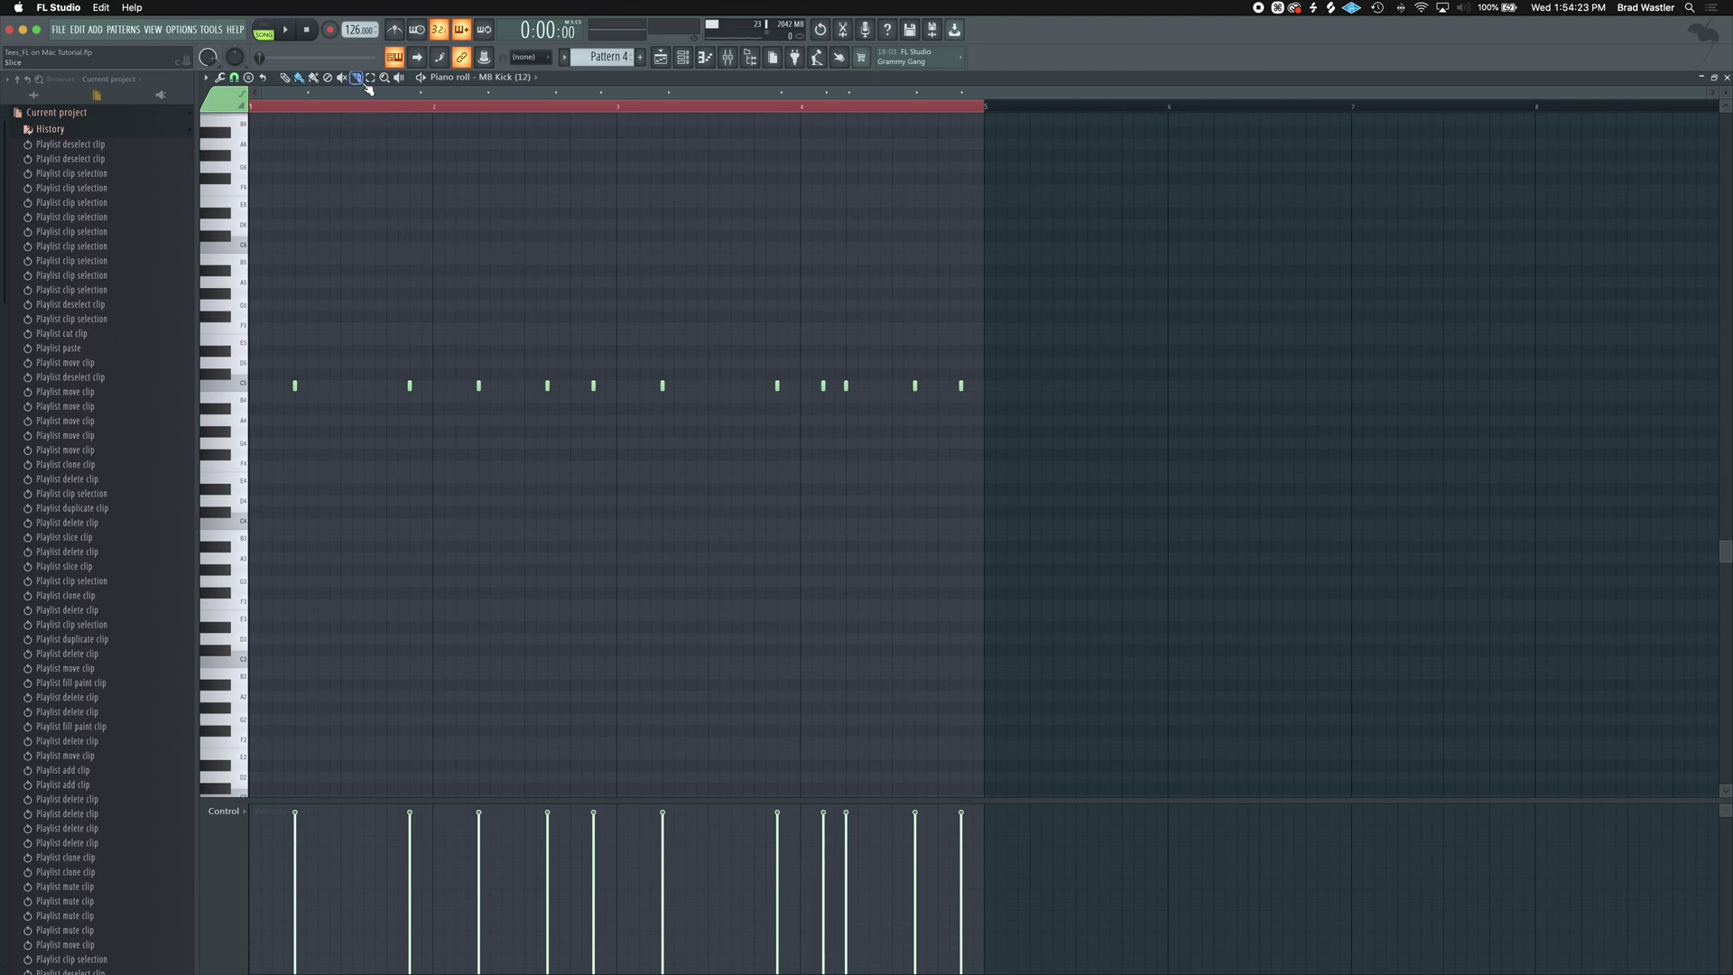
pyautogui.click(370, 79)
pyautogui.press('alt')
pyautogui.press('shift')
pyautogui.press('super')
pyautogui.press('alt')
pyautogui.press('super+alt+c')
pyautogui.click(357, 78)
pyautogui.press('b')
# Mute the first six kick notes with the Mute tool, and return to the Paint tool.
pyautogui.hotkey('shift', 't')
pyautogui.hotkey('shift', 't')
pyautogui.rightClick(480, 302)
pyautogui.moveTo(412, 389); pyautogui.dragTo(730, 388)
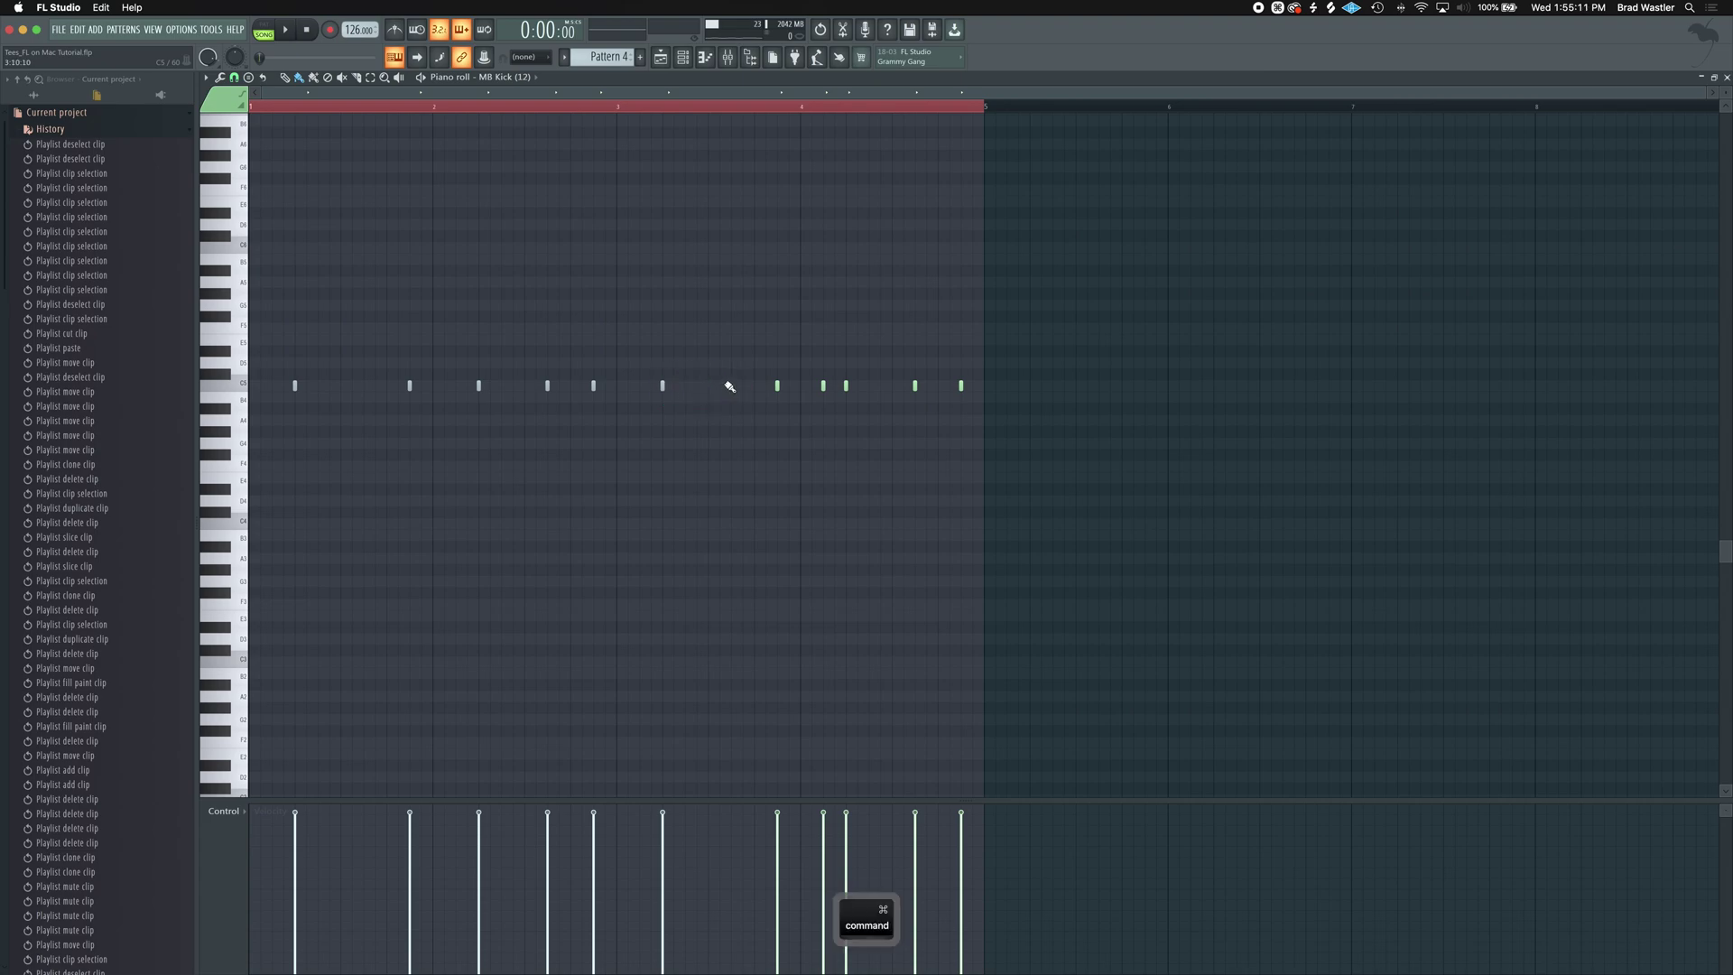
pyautogui.hotkey('shift', 'b')
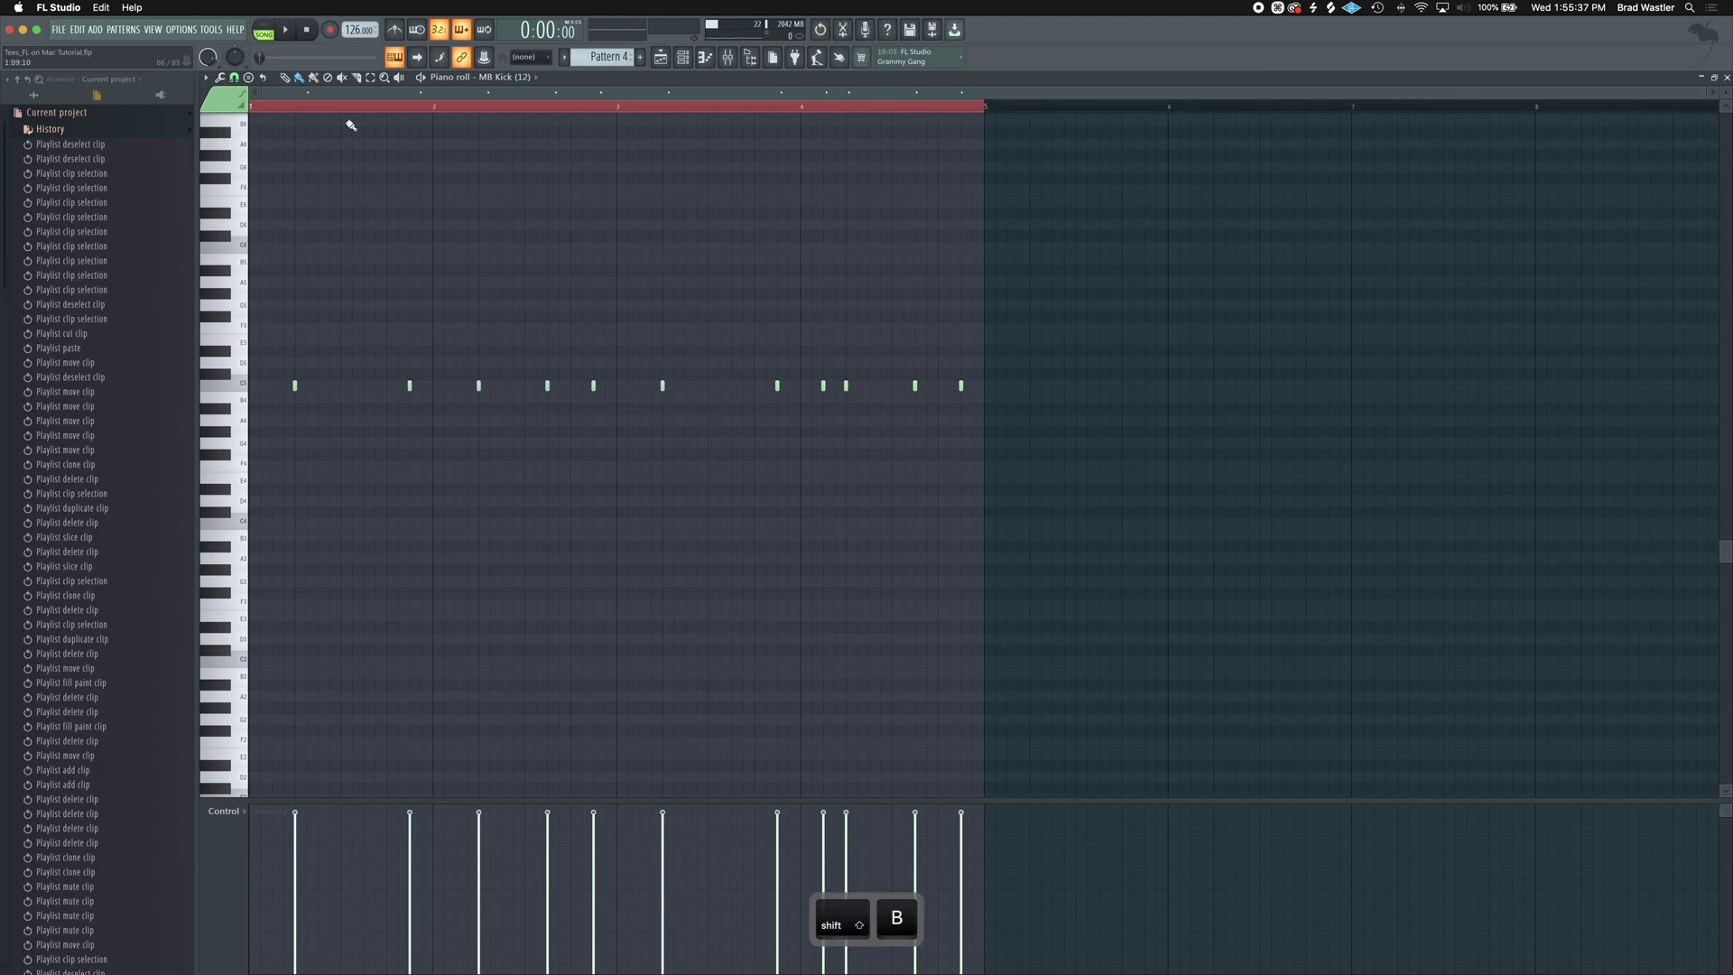
# Audition the first kick note with the Playback tool, and switch to the Draw tool.
pyautogui.click(399, 79)
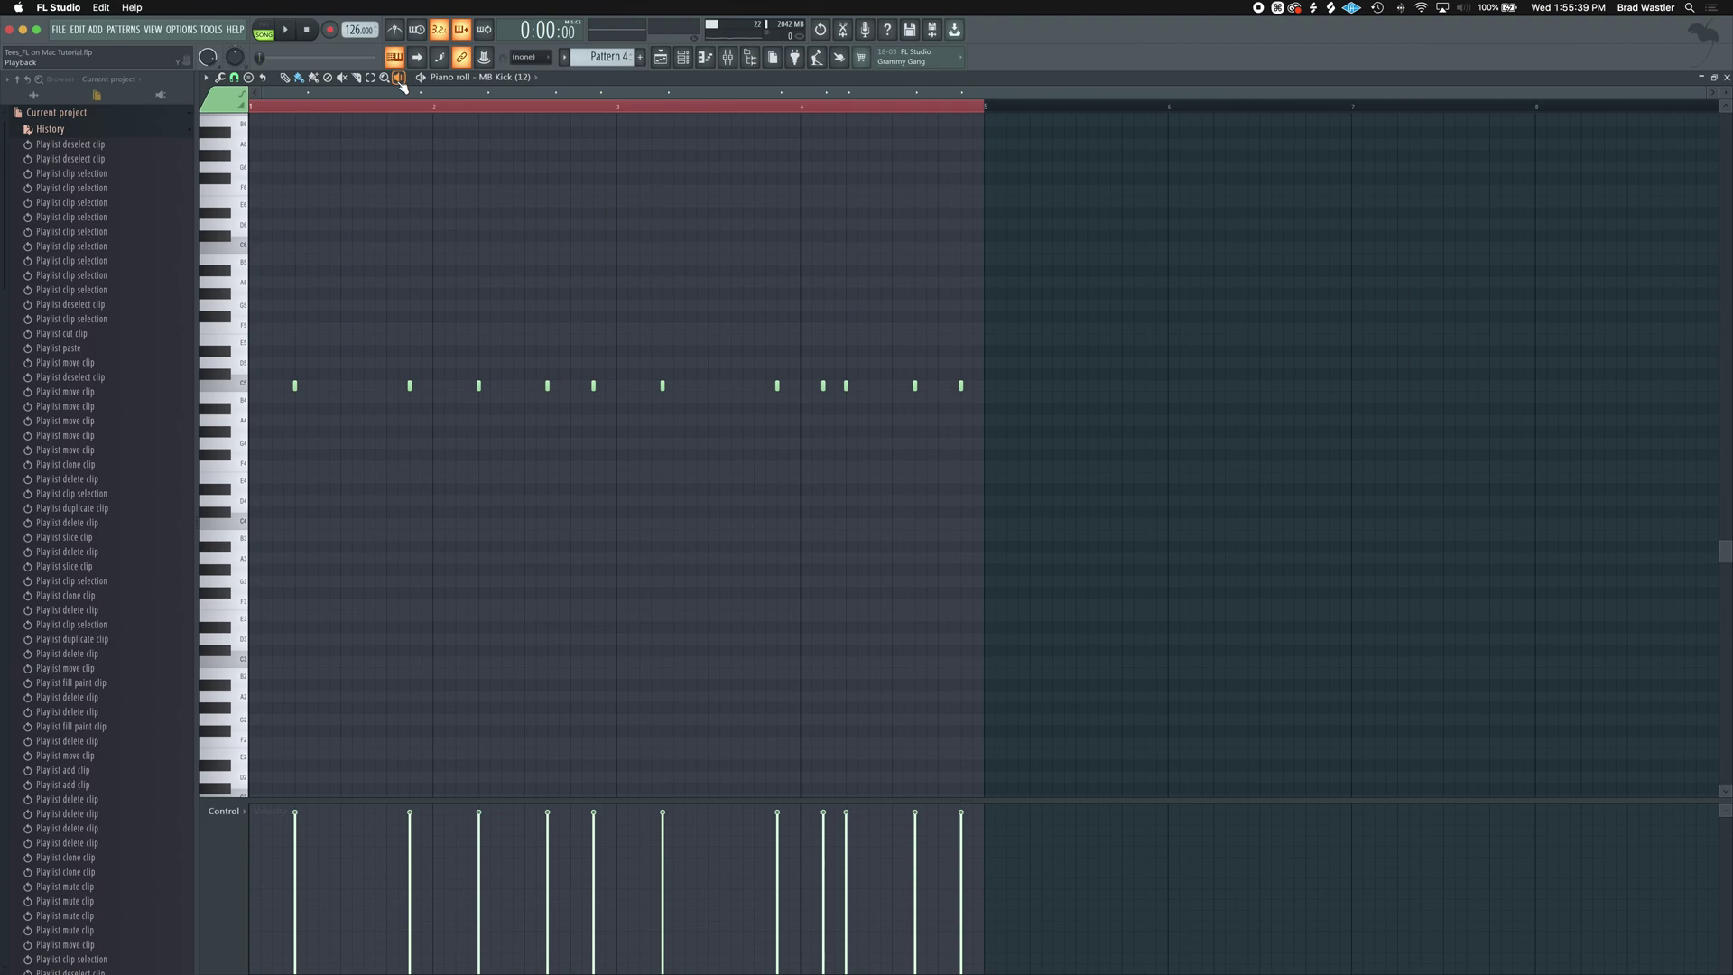
pyautogui.hotkey('shift', 'y')
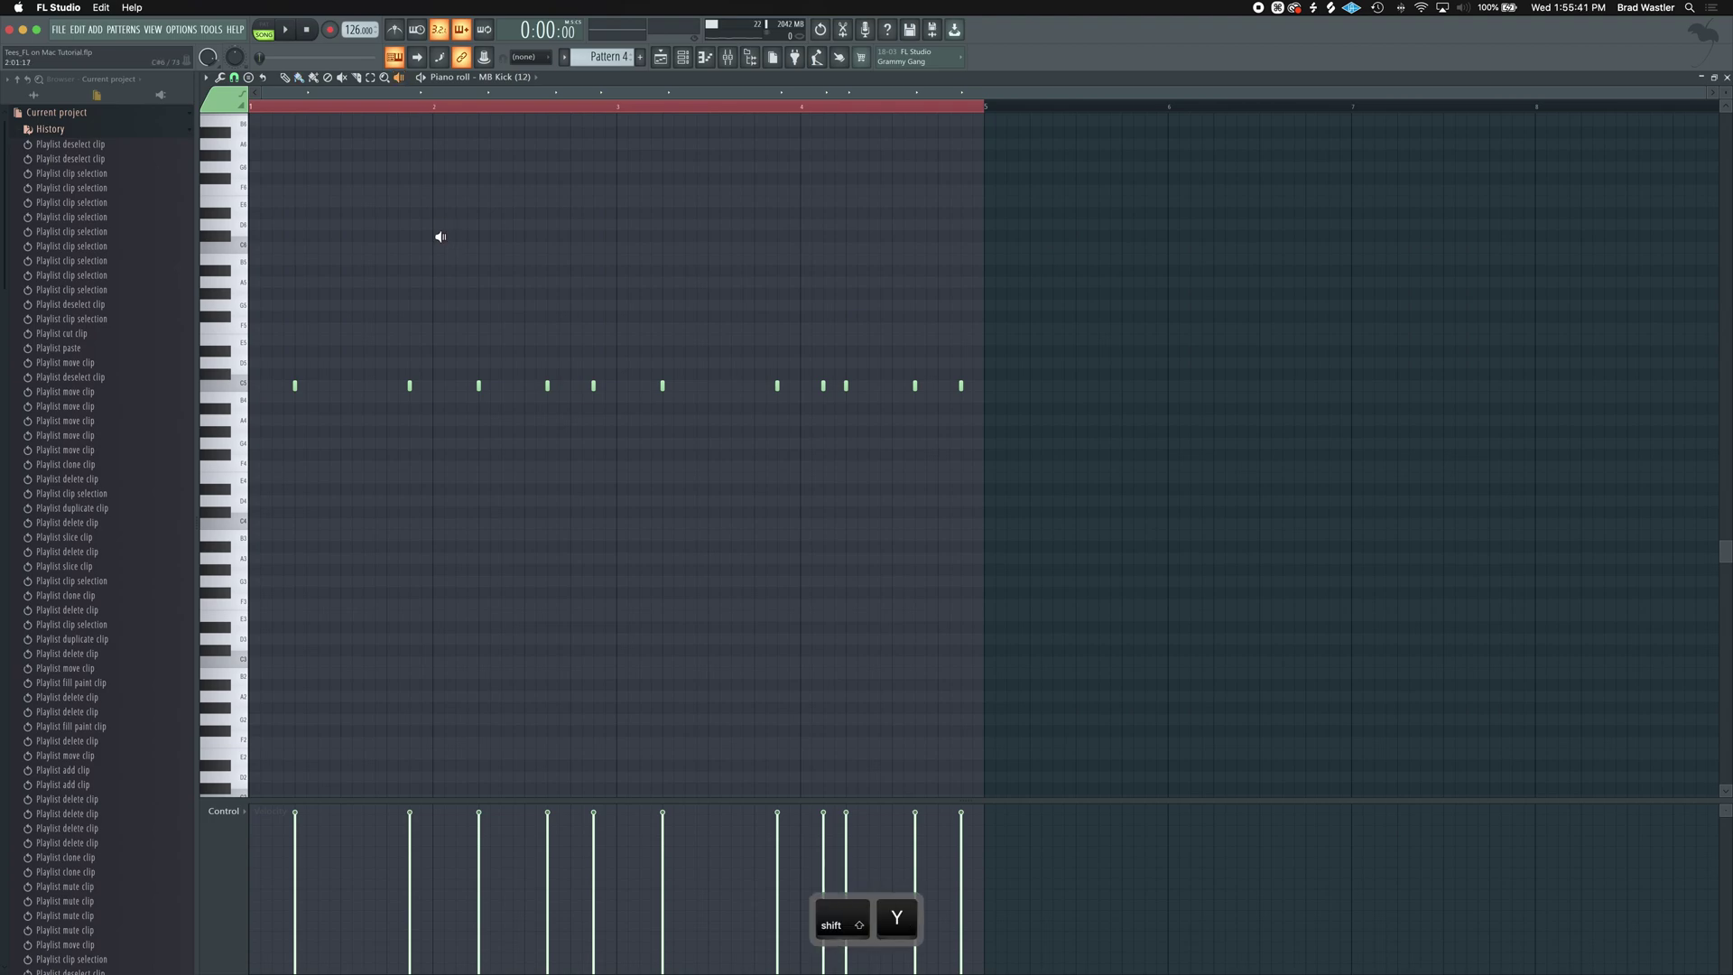
pyautogui.click(297, 385)
pyautogui.moveTo(292, 388); pyautogui.dragTo(329, 397)
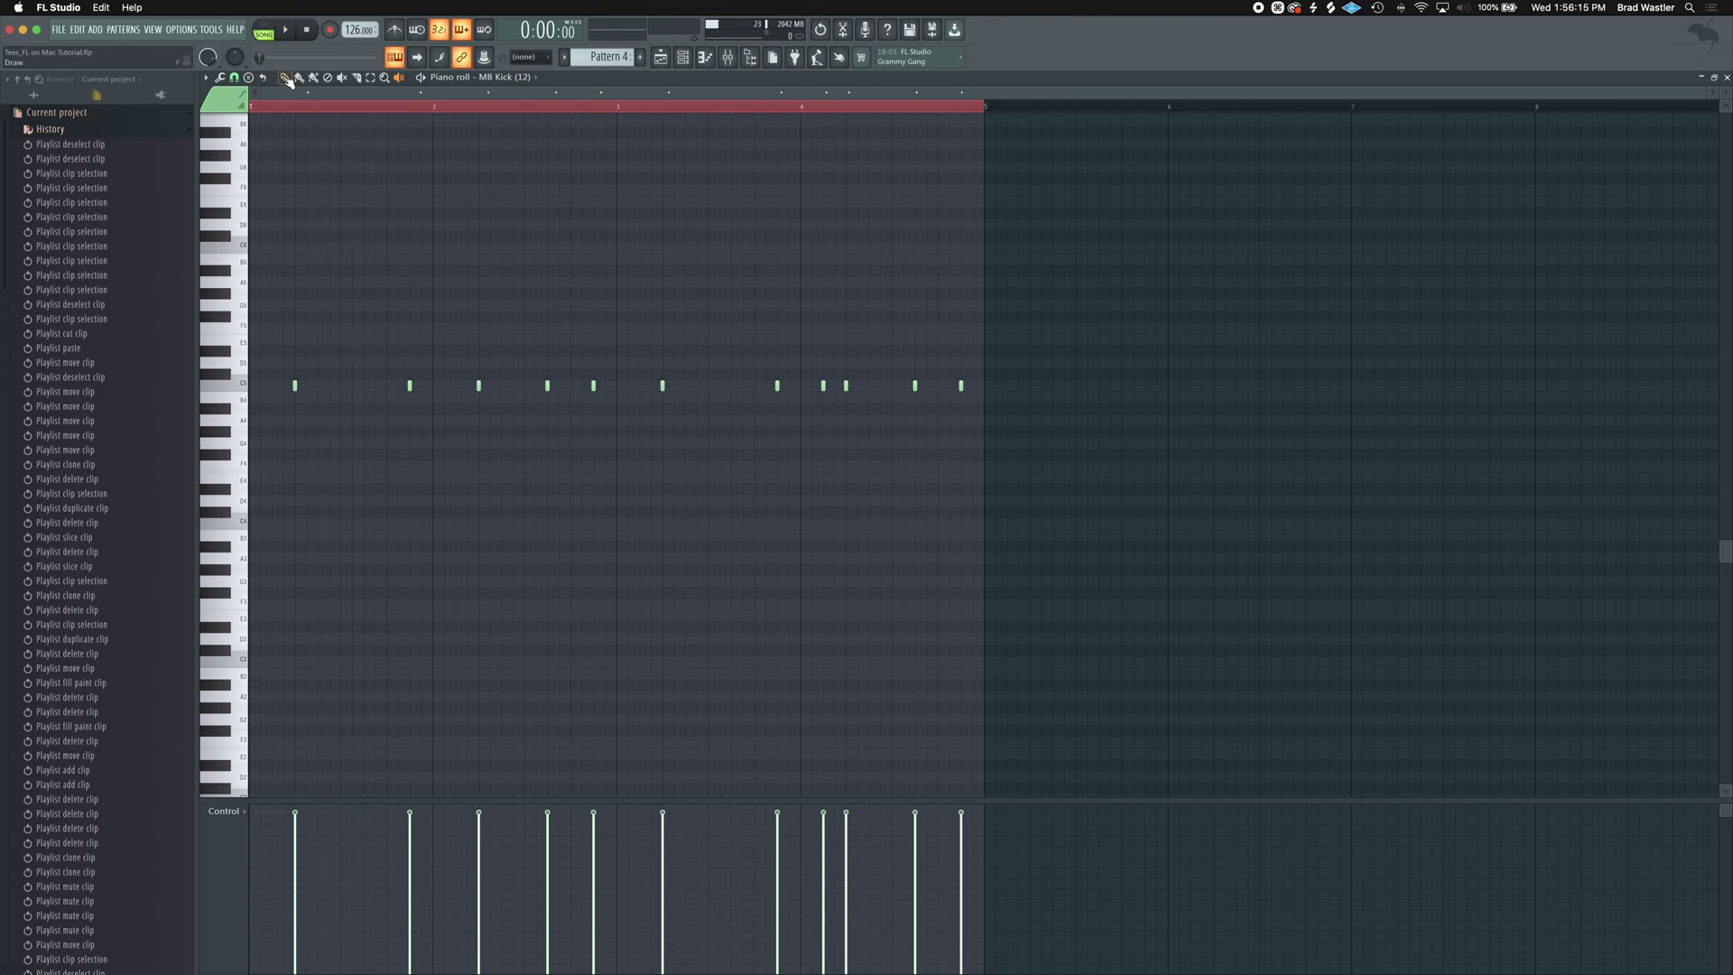
pyautogui.hotkey('shift', 'p')
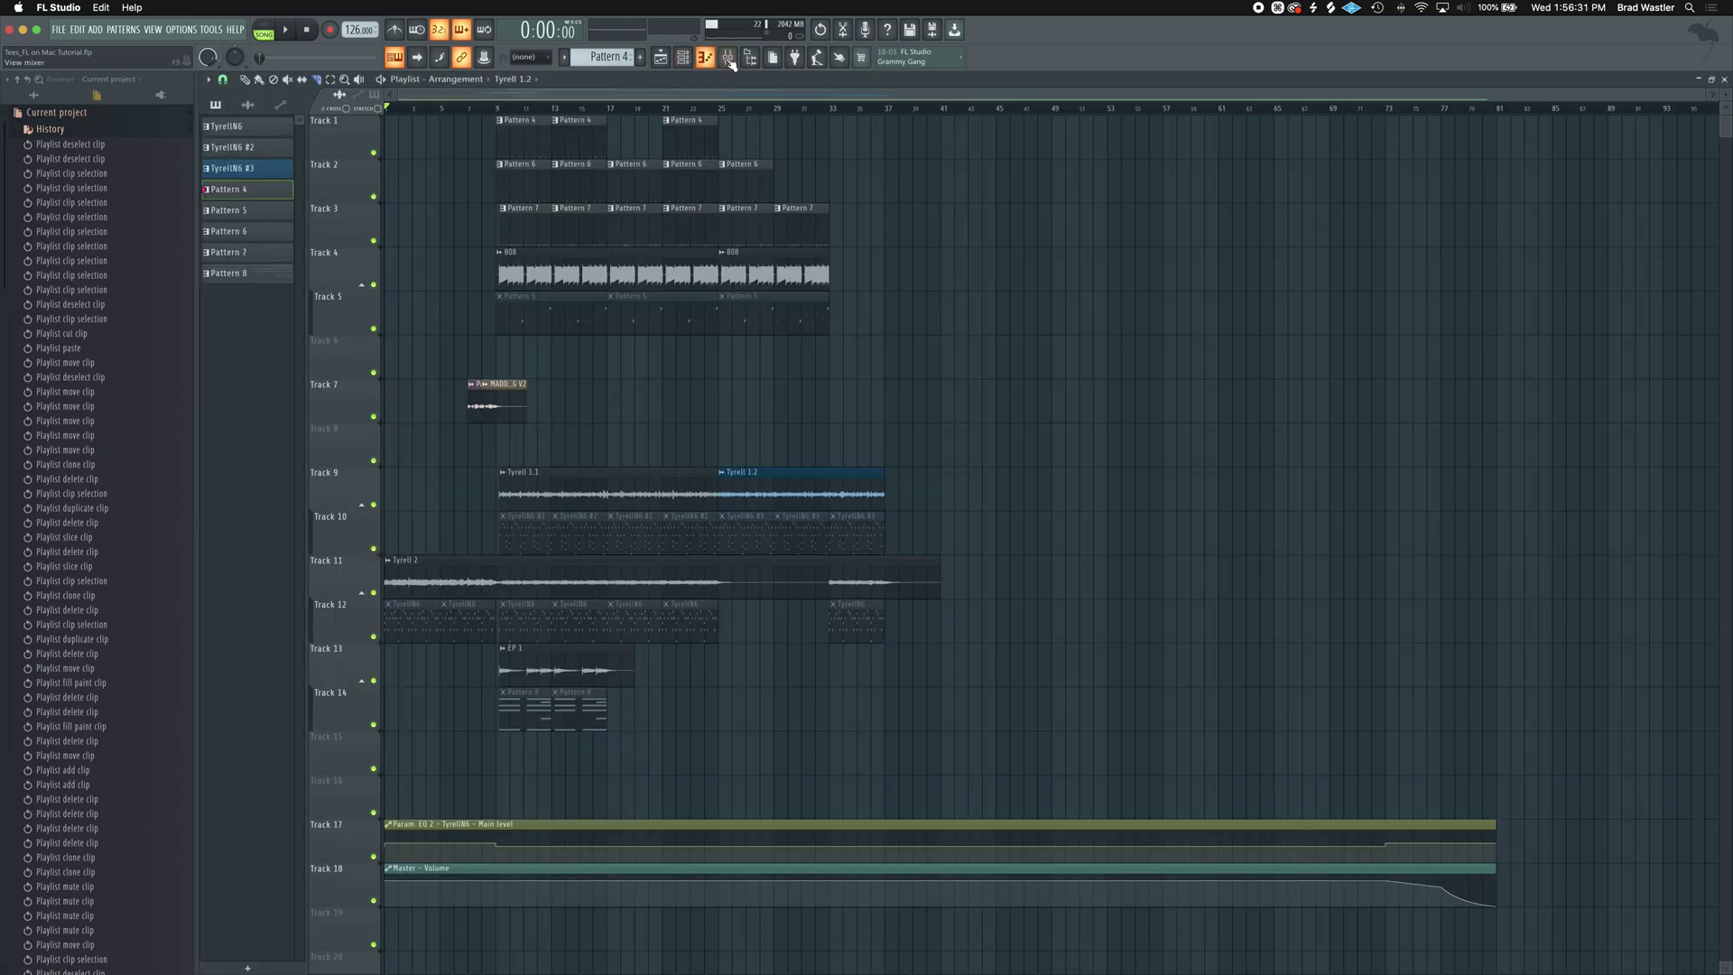
# Open the mixer and select the 808 track, two tracks past Tyrell 2.
pyautogui.click(706, 58)
pyautogui.click(727, 57)
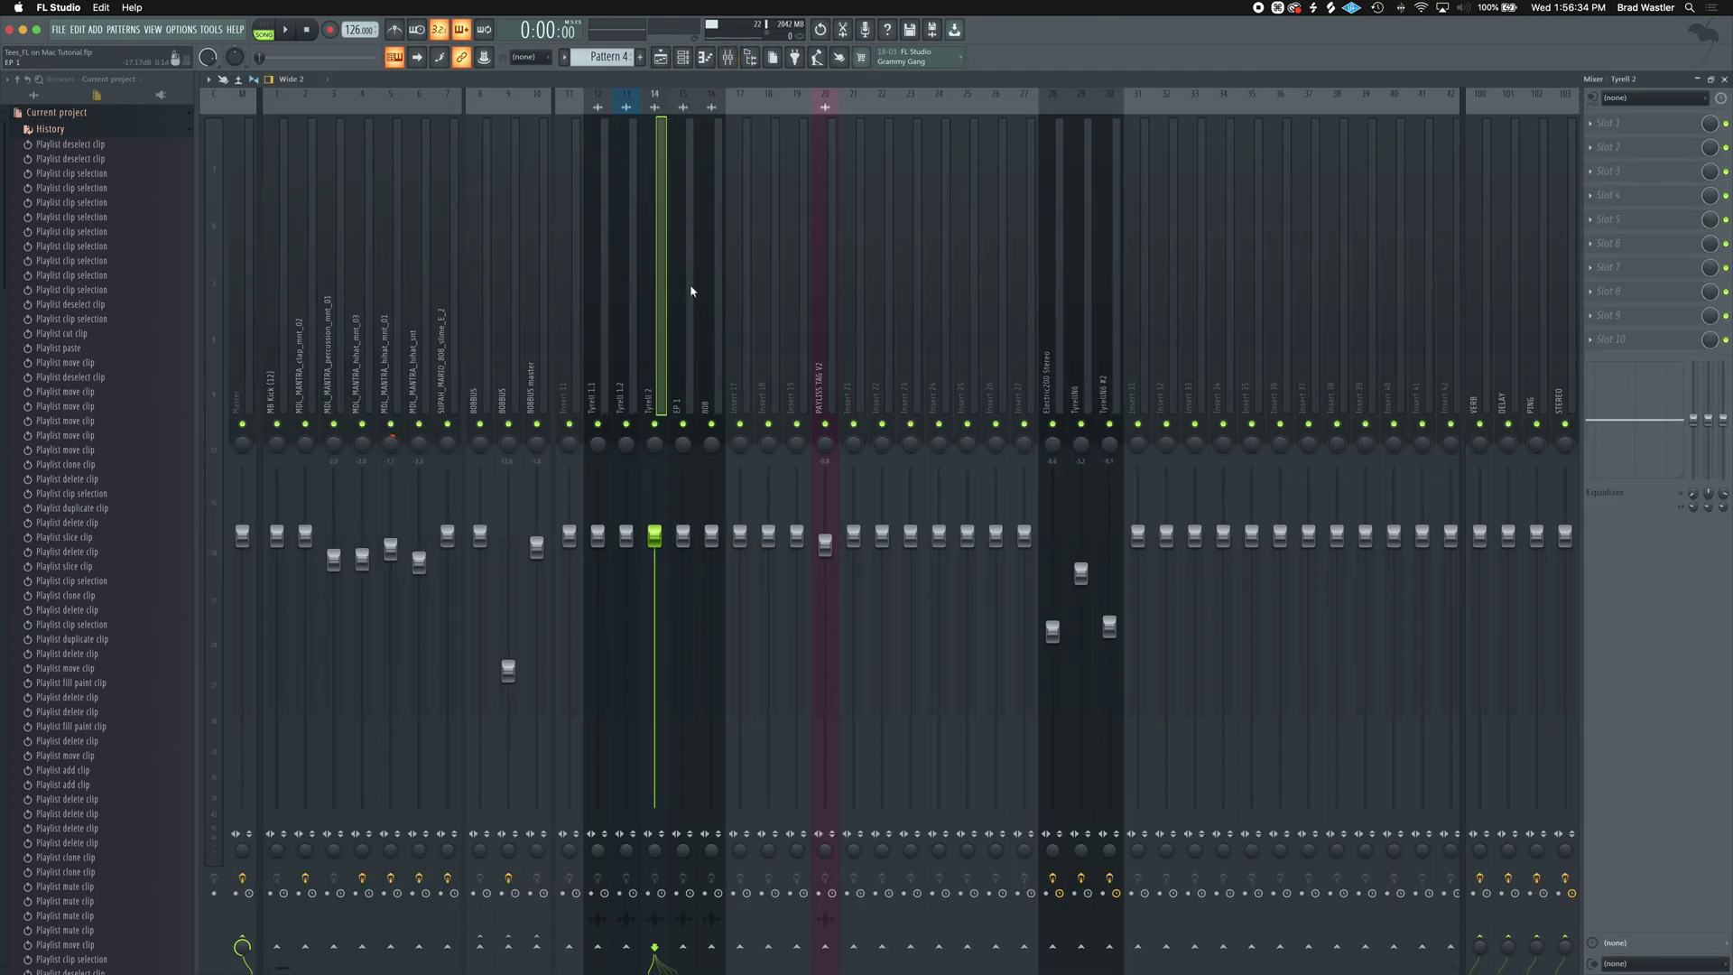
pyautogui.press('Right')
pyautogui.press('Right')
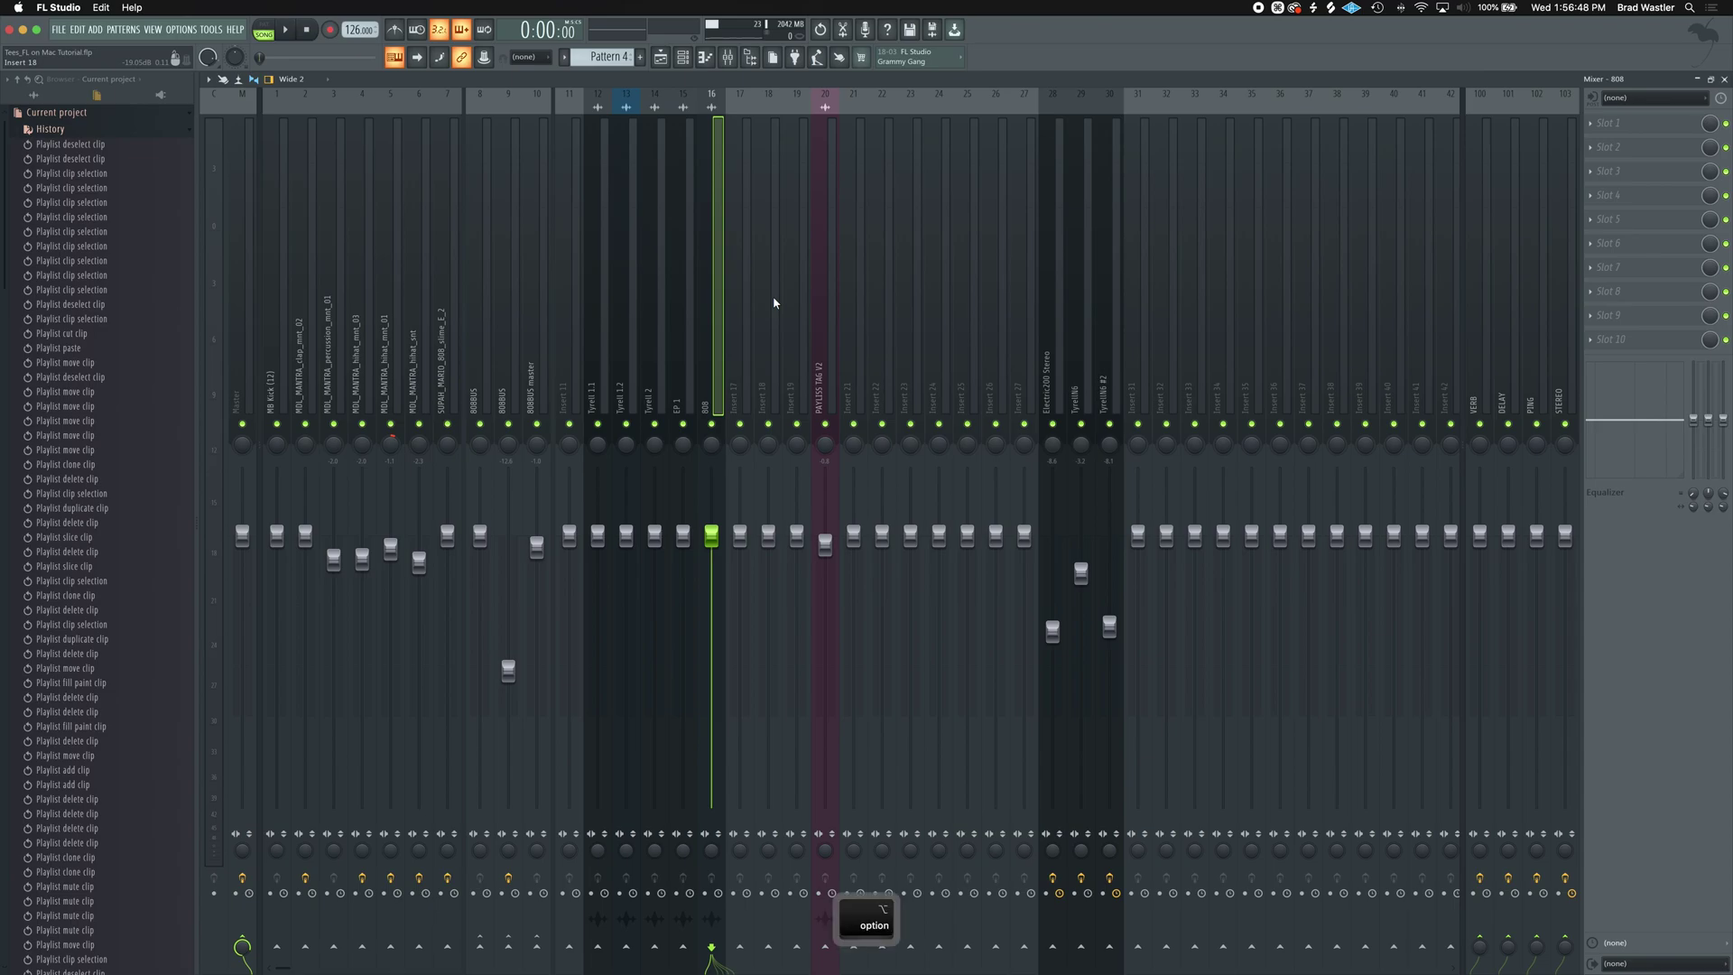
# Move the 808 mixer track three places to the right, and back to its original slot after EP 1.
pyautogui.hotkey('alt', 'Right')
pyautogui.hotkey('alt', 'Left')
pyautogui.hotkey('alt', 'Right')
pyautogui.hotkey('alt', 'Right')
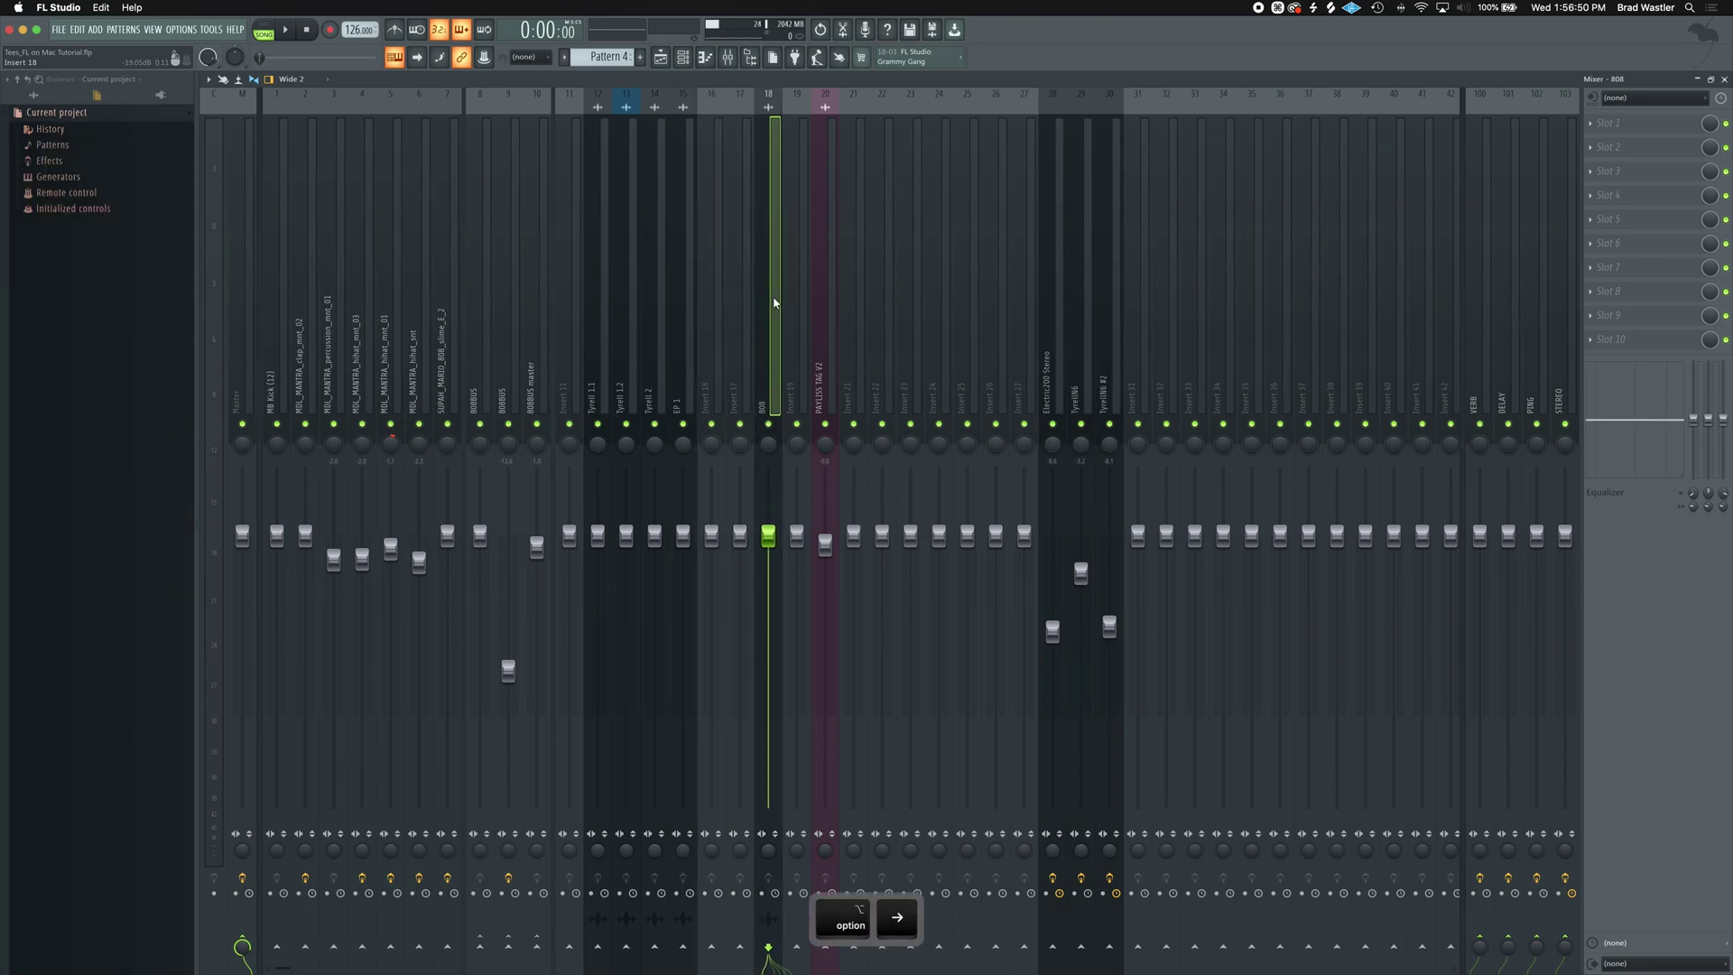
pyautogui.hotkey('alt', 'Right')
pyautogui.hotkey('alt', 'Left')
pyautogui.hotkey('alt', 'Left')
pyautogui.hotkey('alt', 'Left')
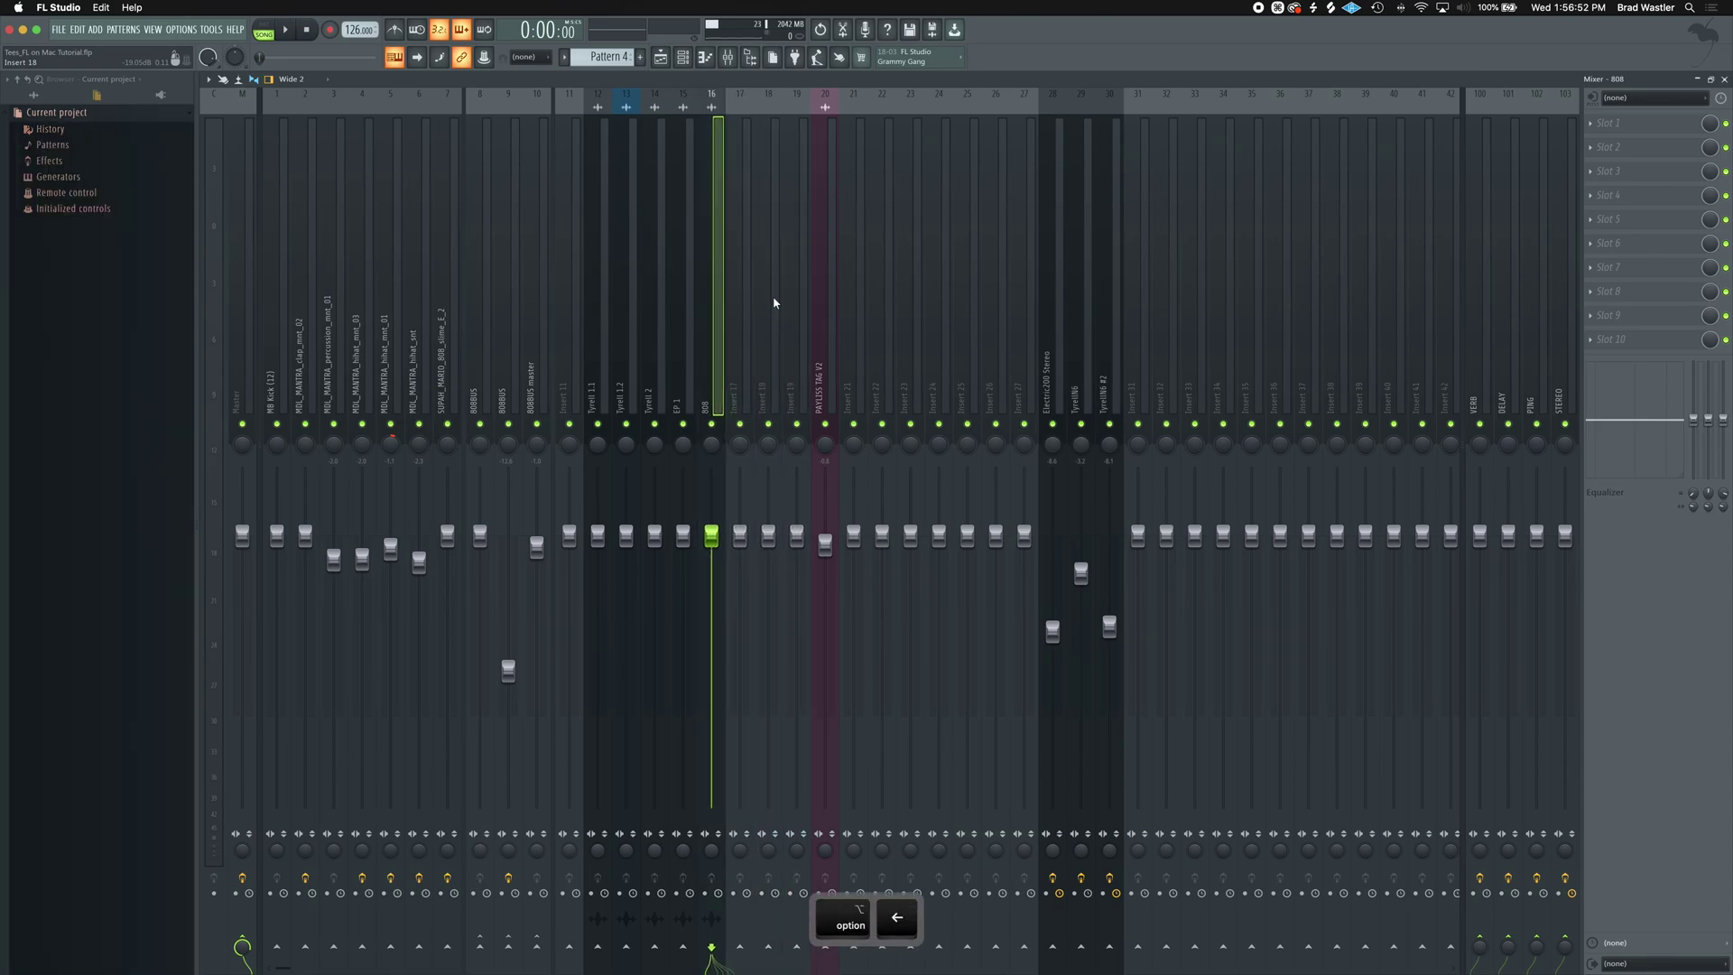
# Select the Tyrell 2, EP 1 and 808 mixer tracks together.
pyautogui.press('super')
pyautogui.moveTo(663, 364); pyautogui.dragTo(712, 369)
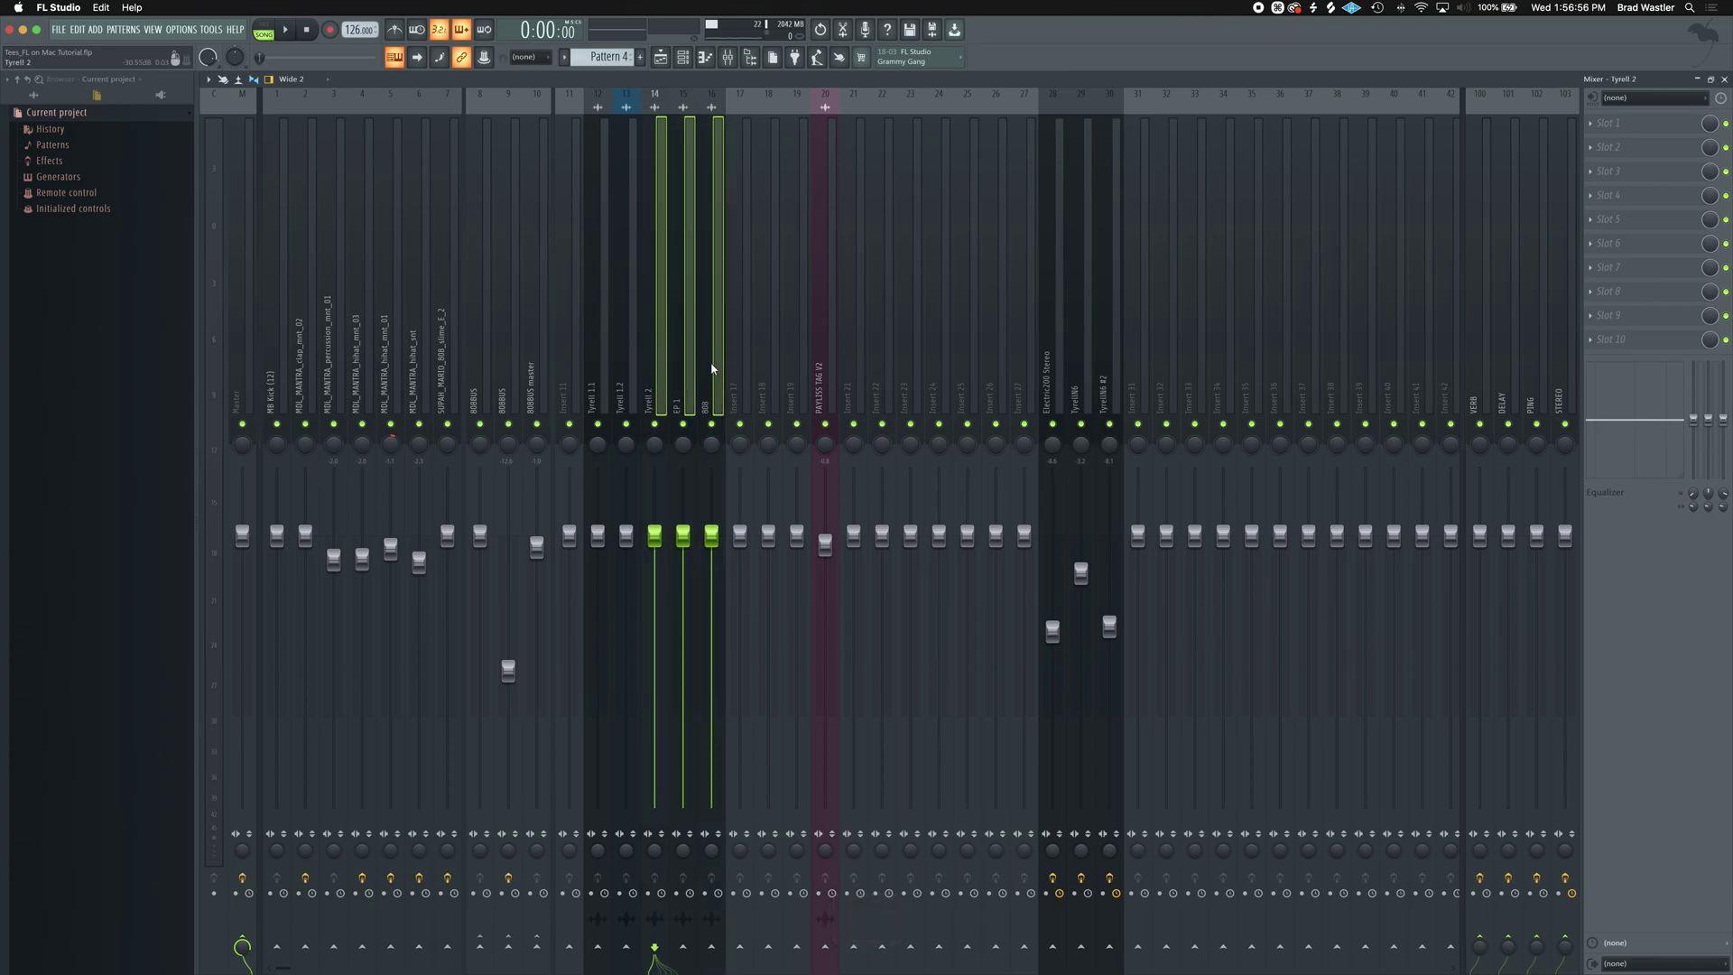
pyautogui.press('super+shift')
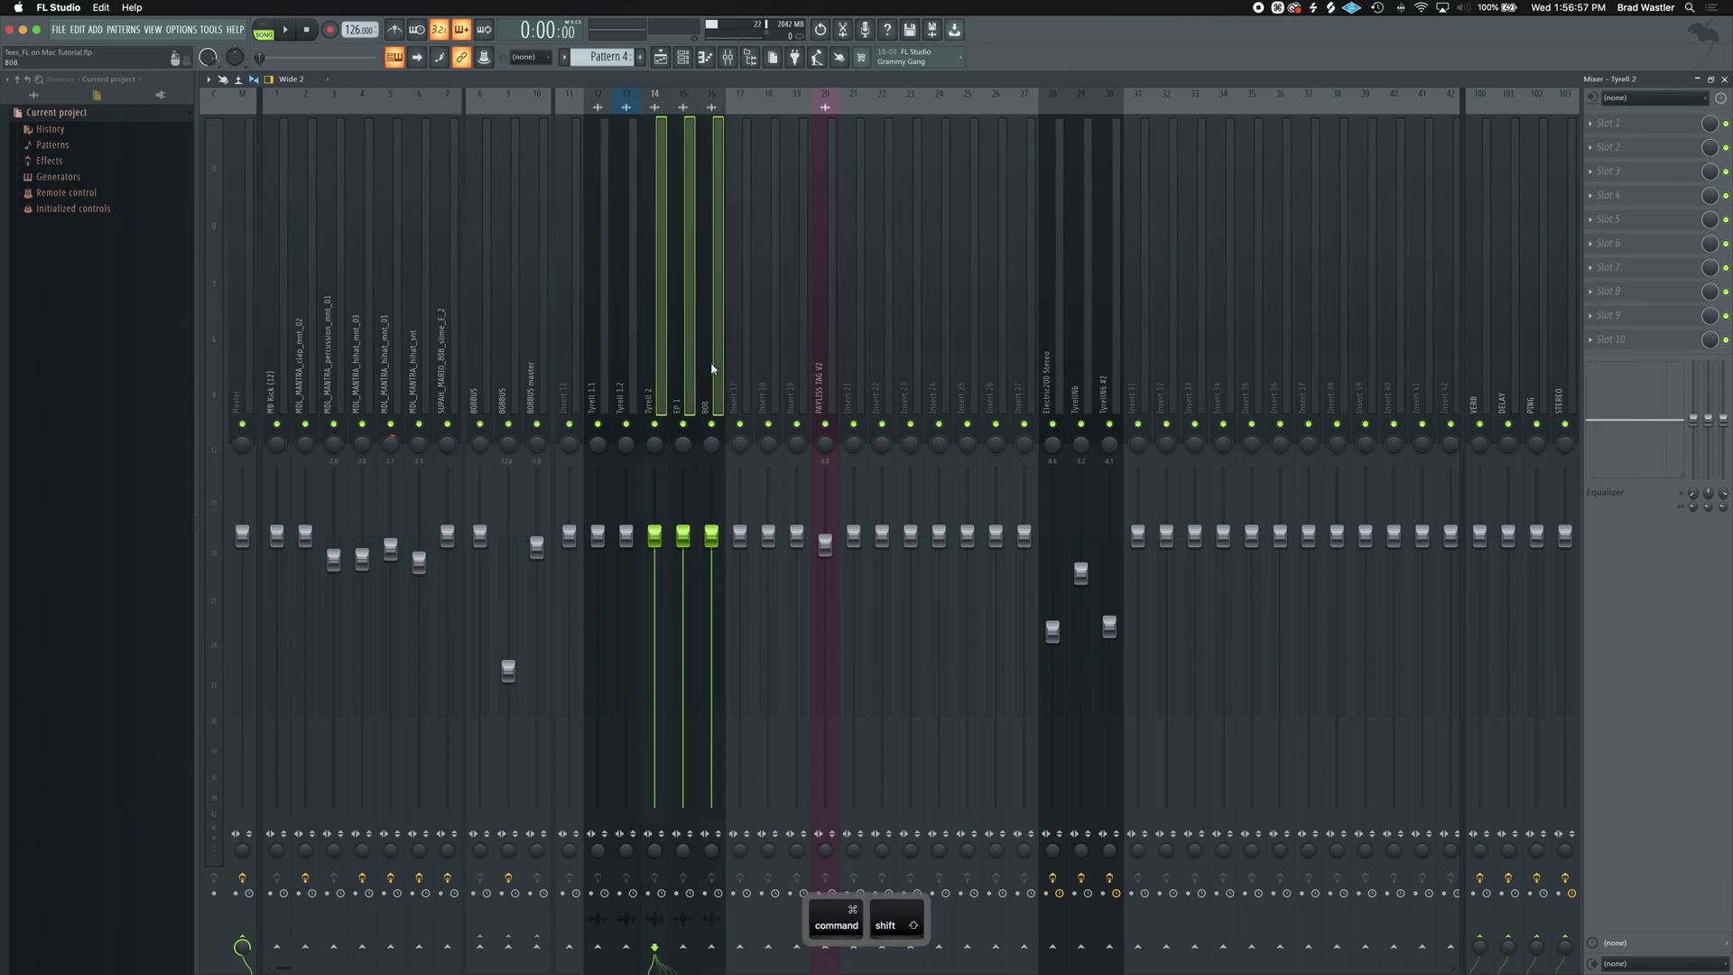
# Add Tyrell 1.1 to the selected mixer tracks, and move the selection two places to the right and back to its original slots.
pyautogui.keyDown('shift'); pyautogui.keyDown('super'); pyautogui.click(604, 362); pyautogui.keyUp('super'); pyautogui.keyUp('shift')
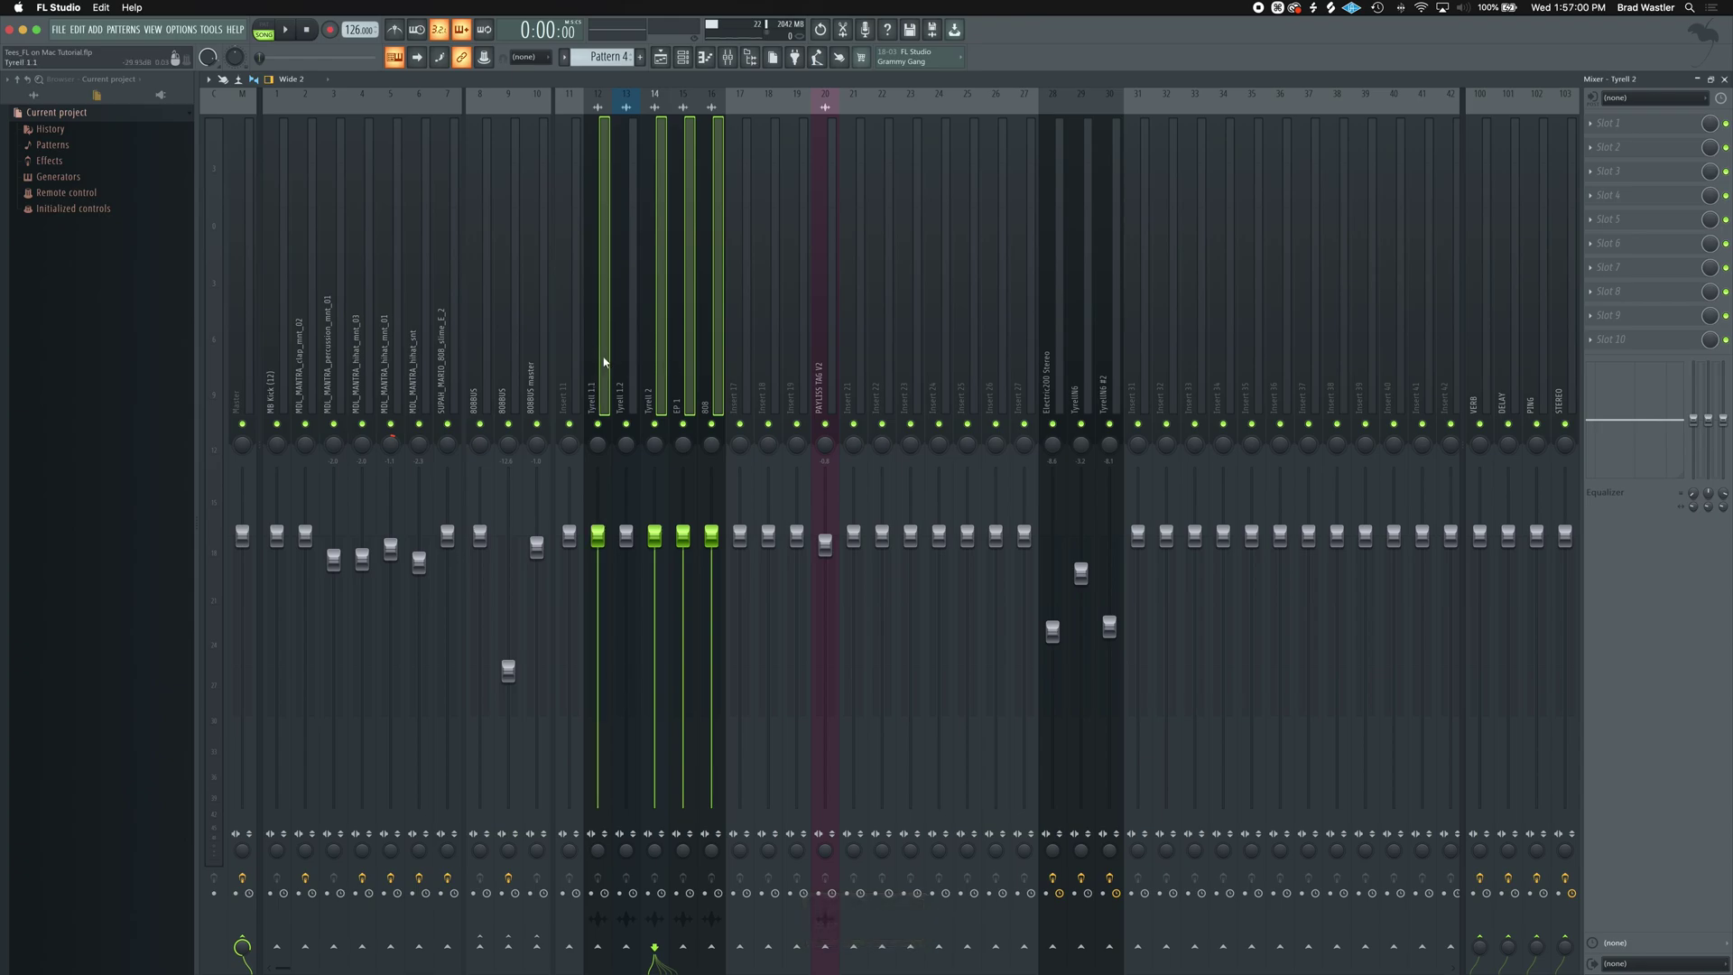
pyautogui.press('super')
pyautogui.press('alt')
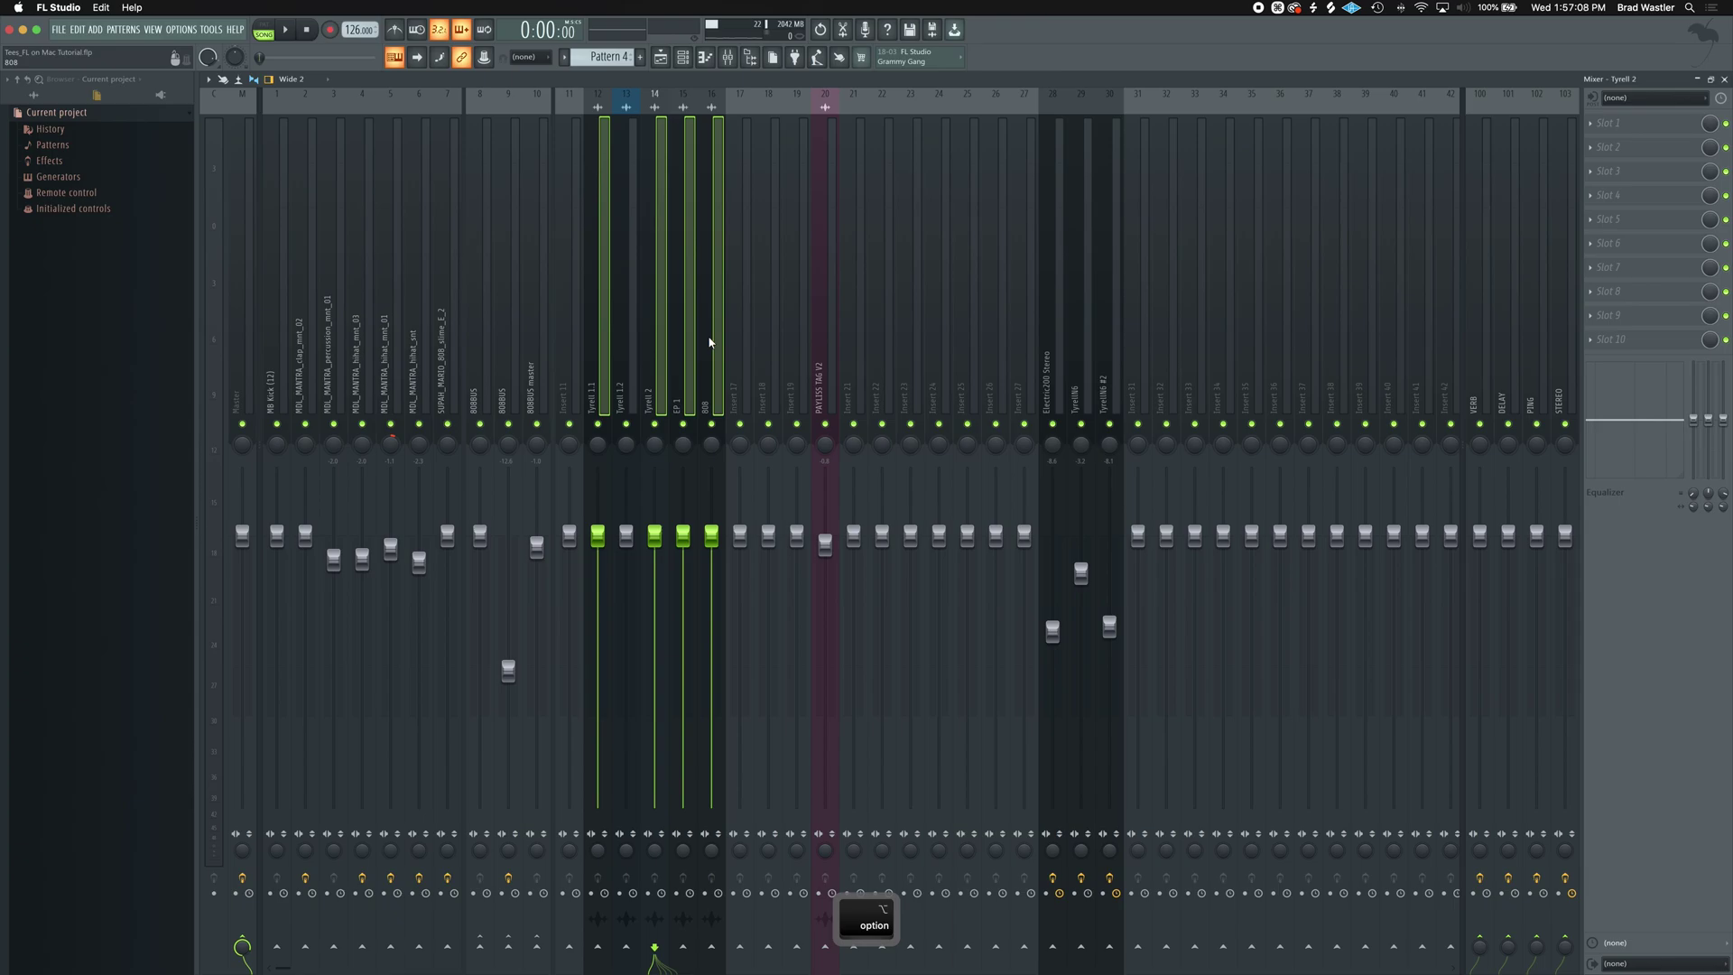
pyautogui.hotkey('alt', 'Right')
pyautogui.hotkey('alt', 'Right')
pyautogui.hotkey('alt', 'Left')
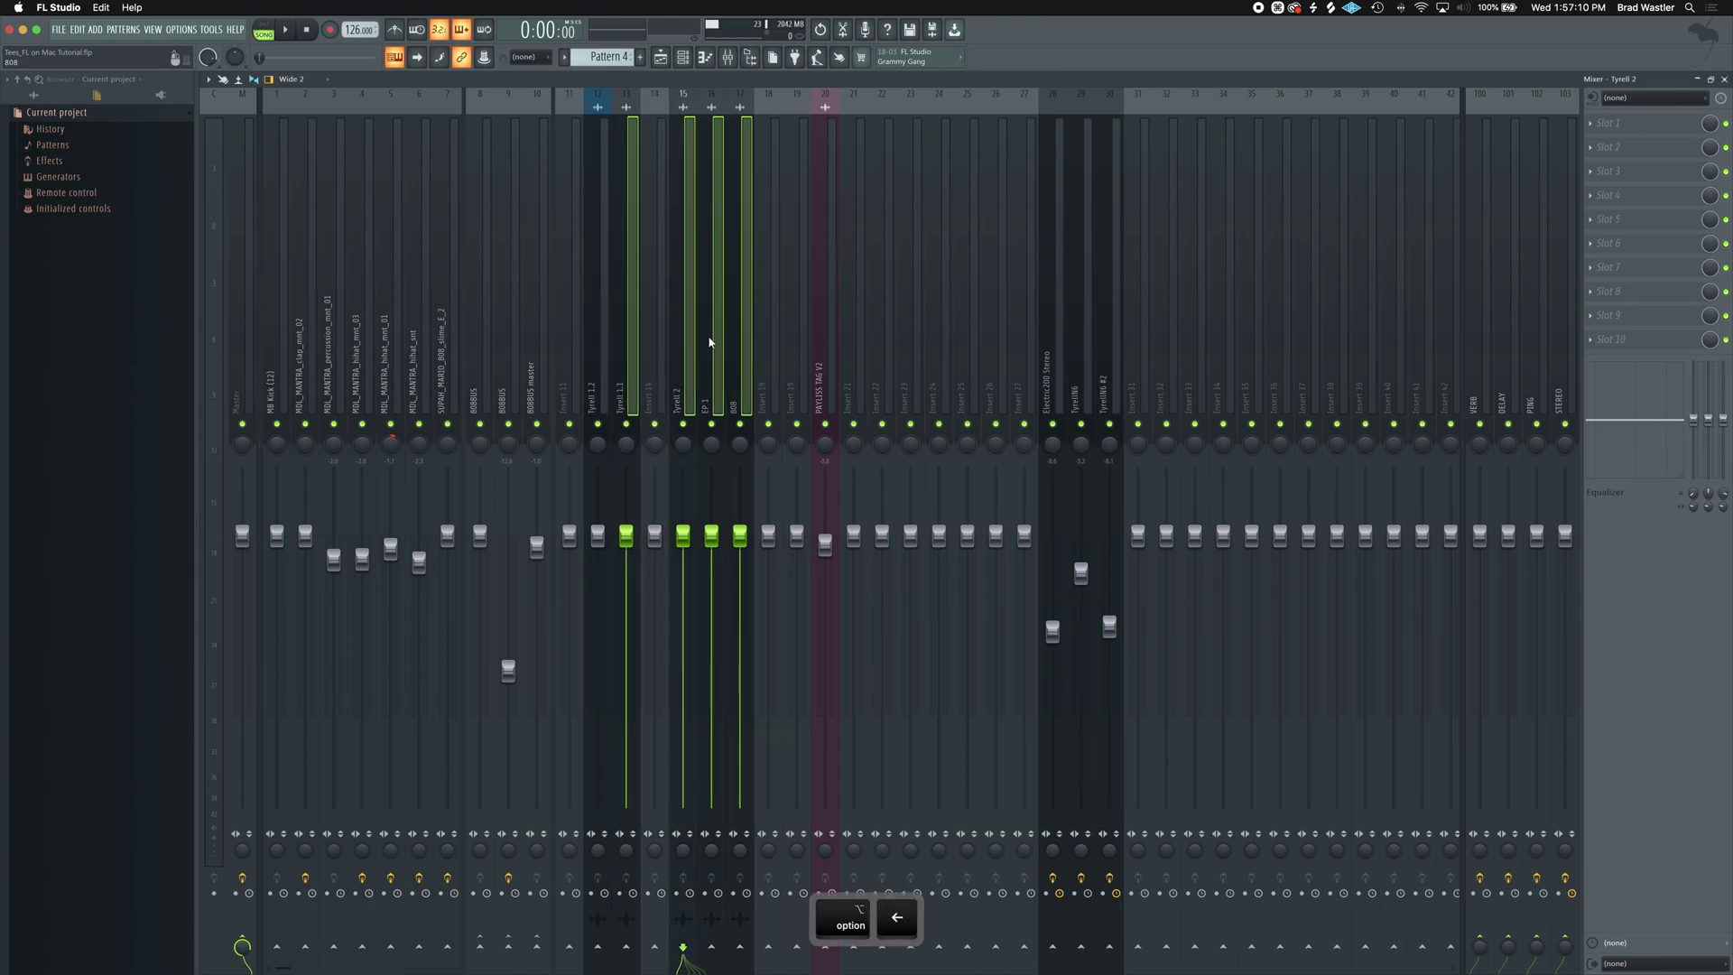
pyautogui.hotkey('alt', 'Left')
pyautogui.click(742, 348)
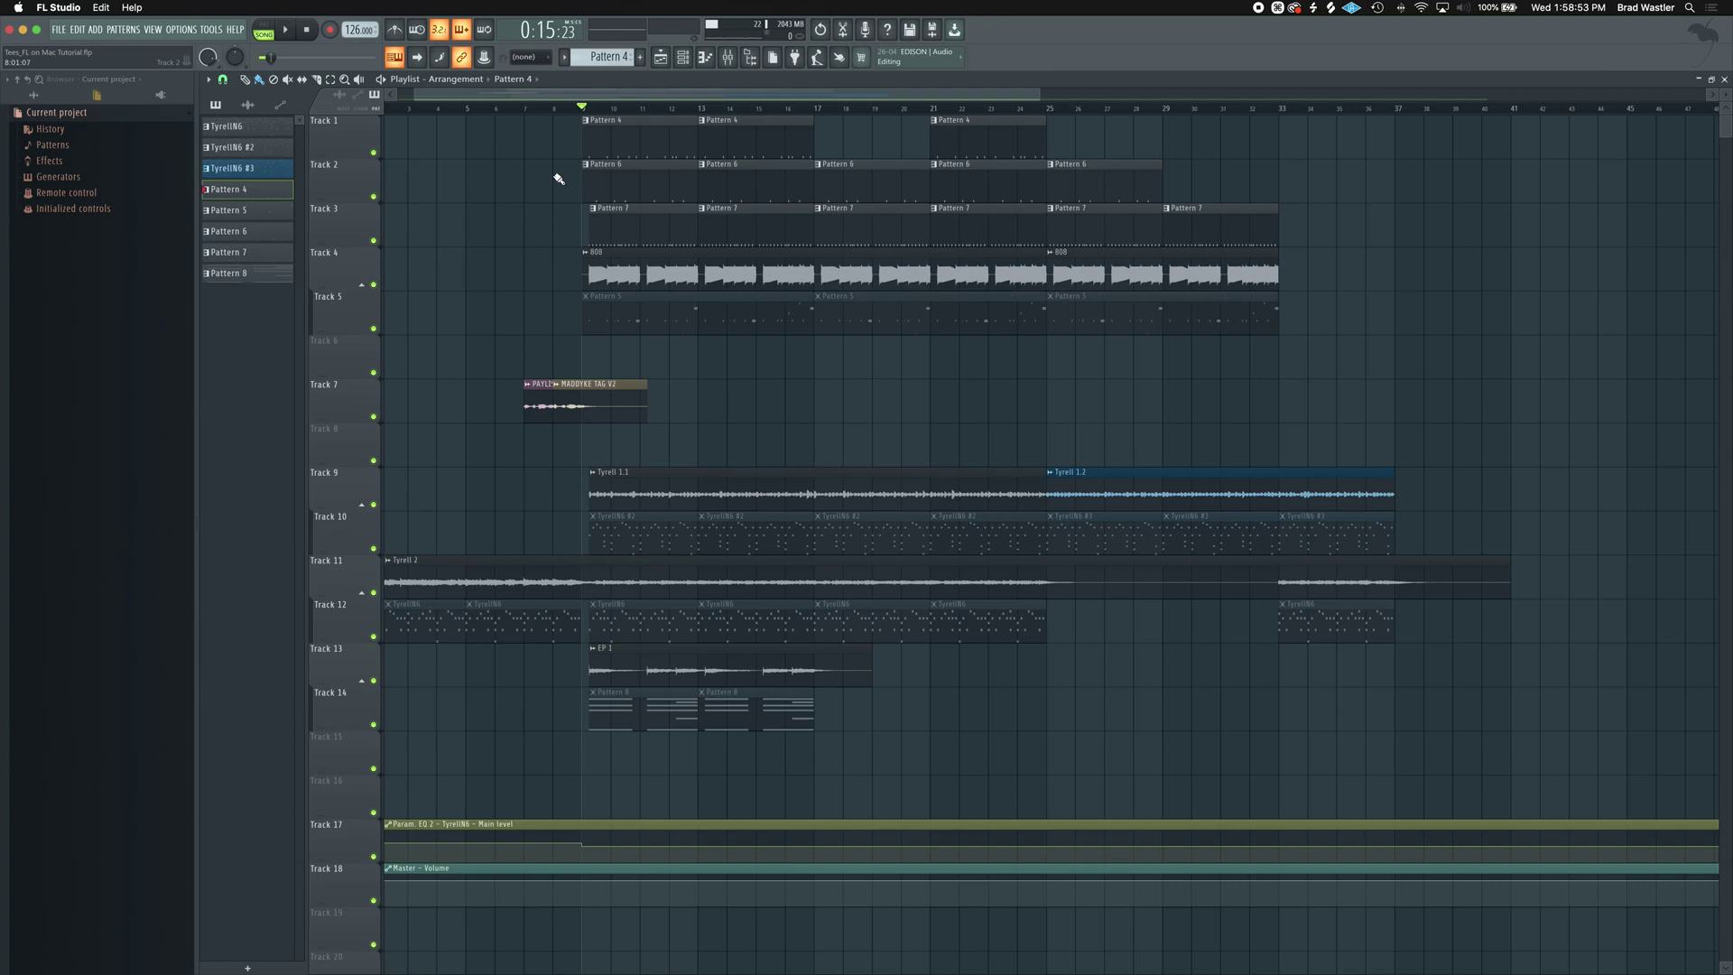
# Mark the playlist time range from bar 9 to bar 13, and deselect the clips while keeping the range.
pyautogui.press('super')
pyautogui.press('super')
pyautogui.moveTo(587, 112); pyautogui.dragTo(695, 113)
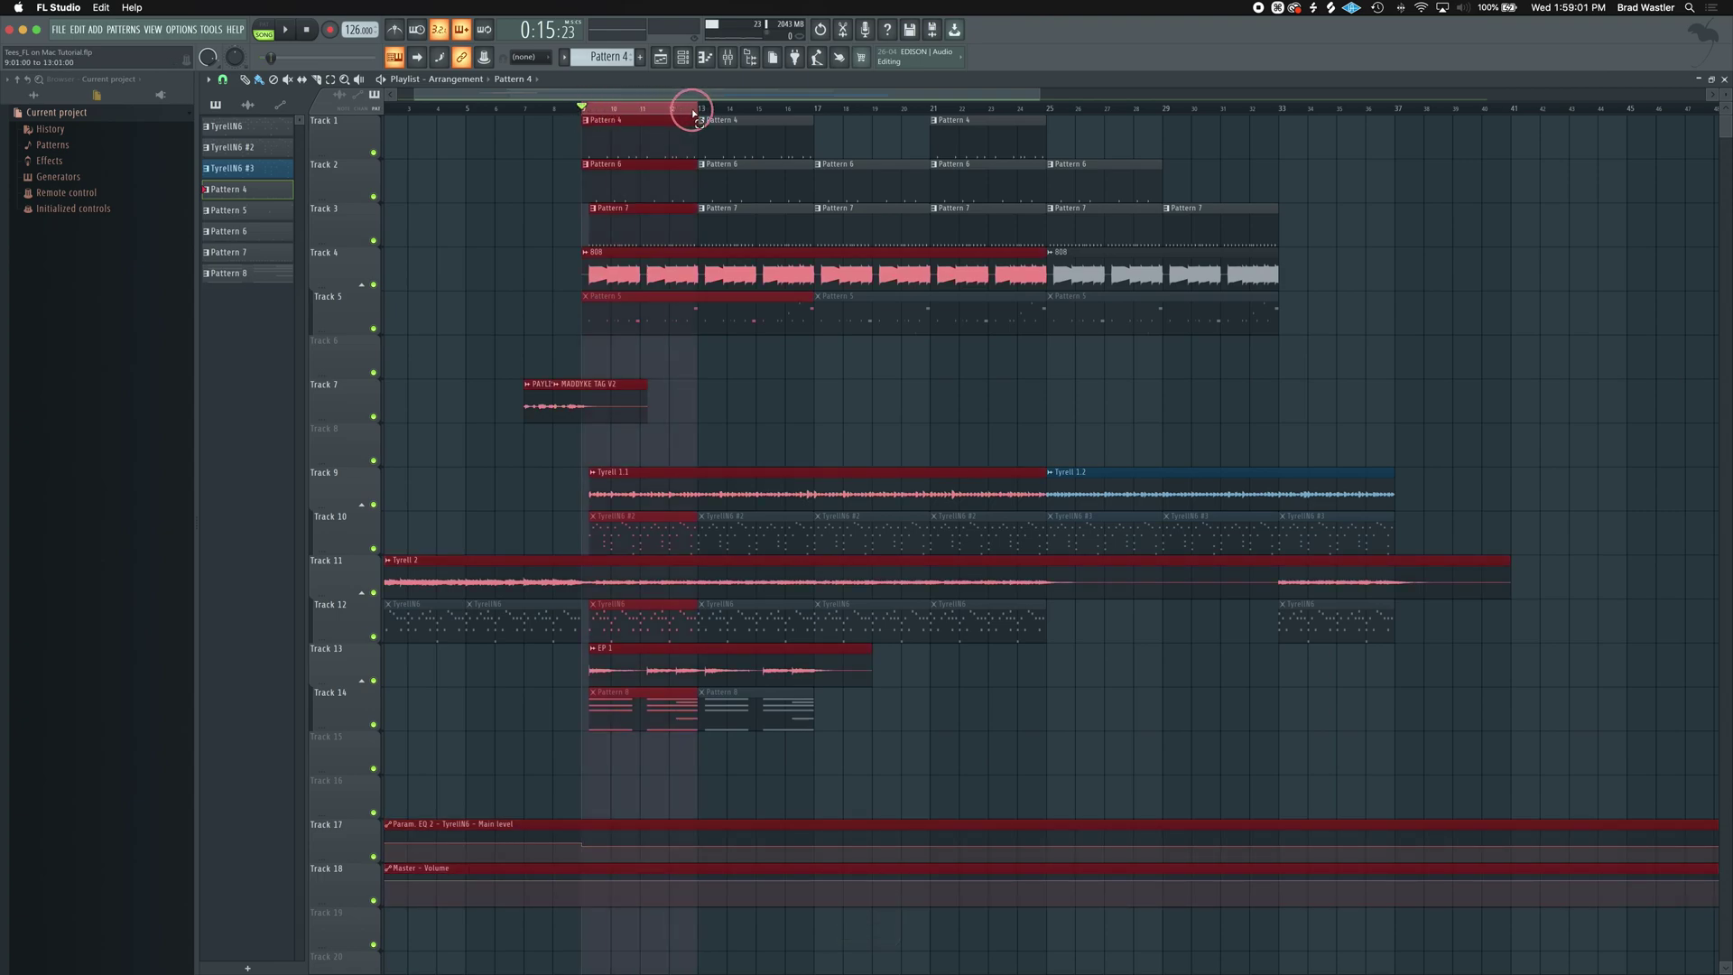
pyautogui.click(532, 204)
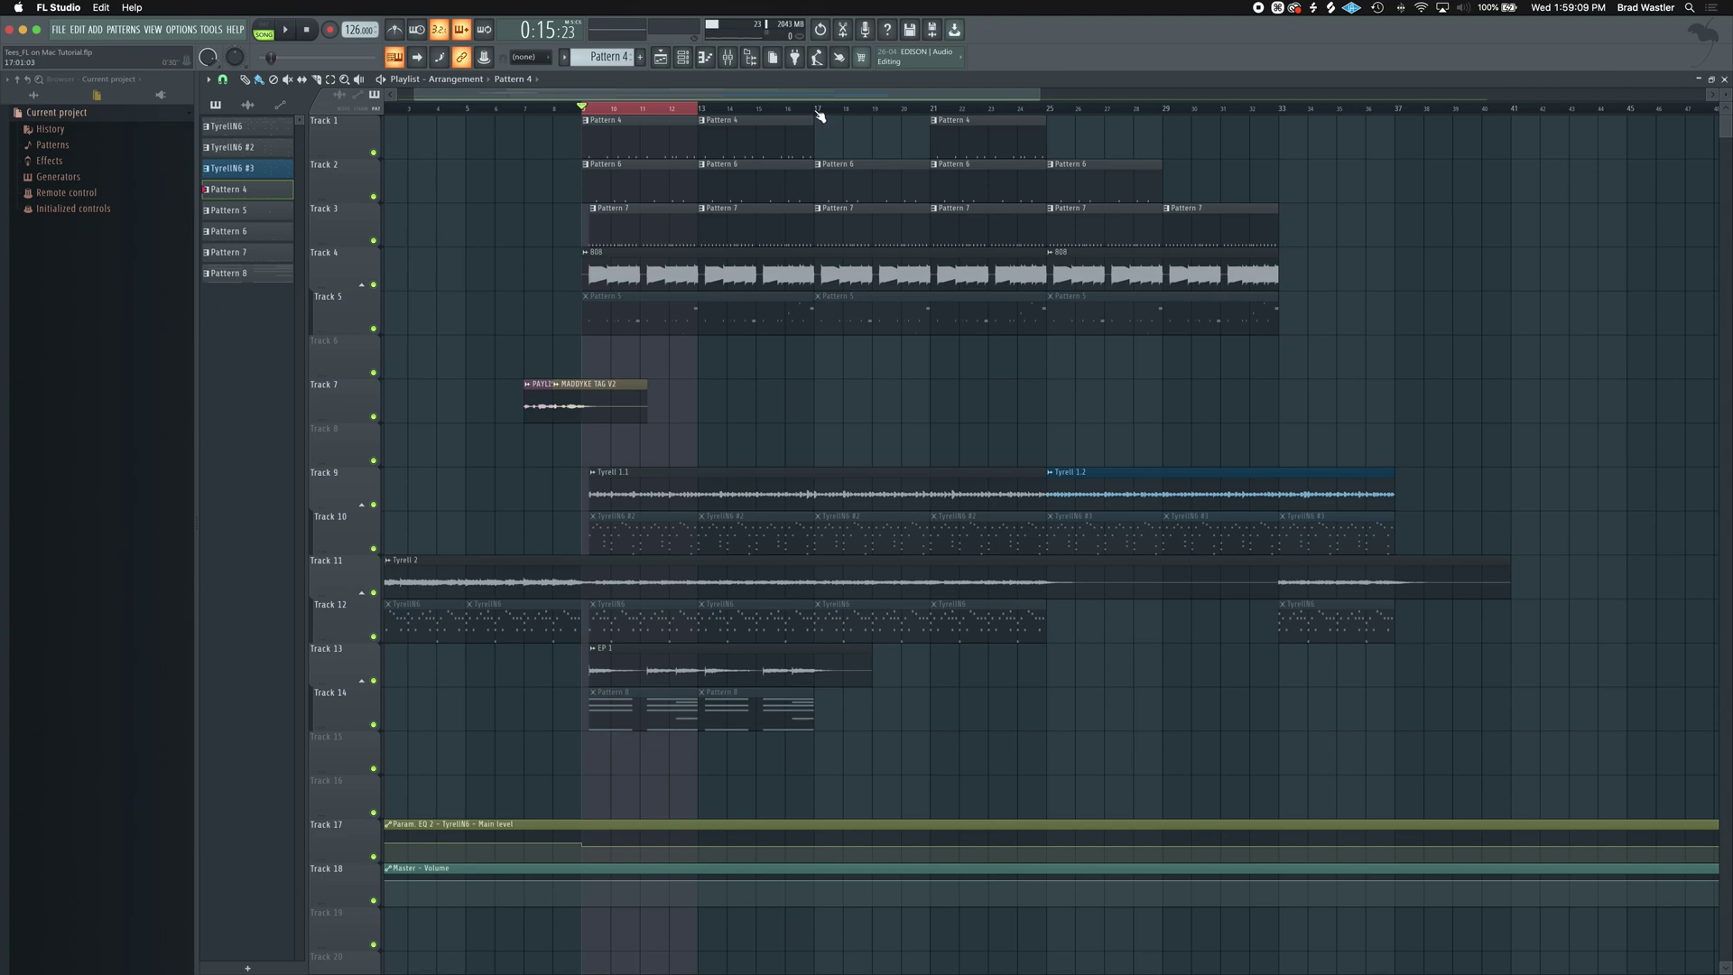
# Stretch the end of the time range to bar 17 and back to bar 13, and clear the clip selection.
pyautogui.click(698, 108)
pyautogui.moveTo(700, 108); pyautogui.dragTo(817, 110)
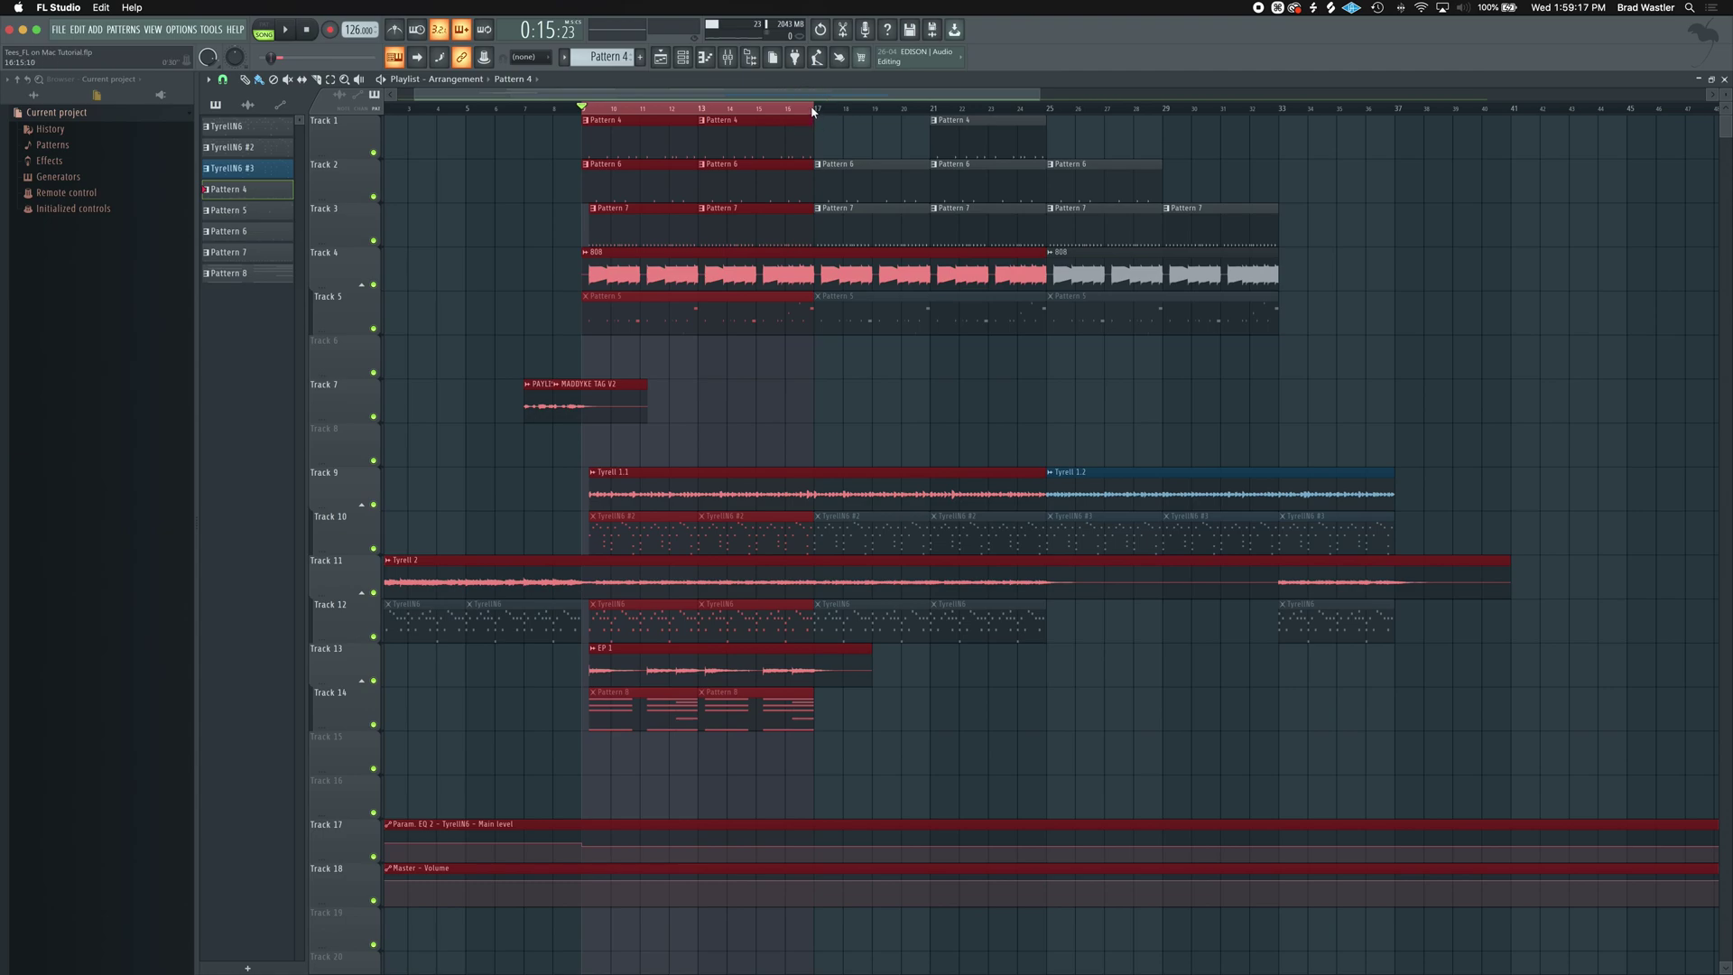
pyautogui.click(813, 109)
pyautogui.moveTo(812, 110); pyautogui.dragTo(704, 112)
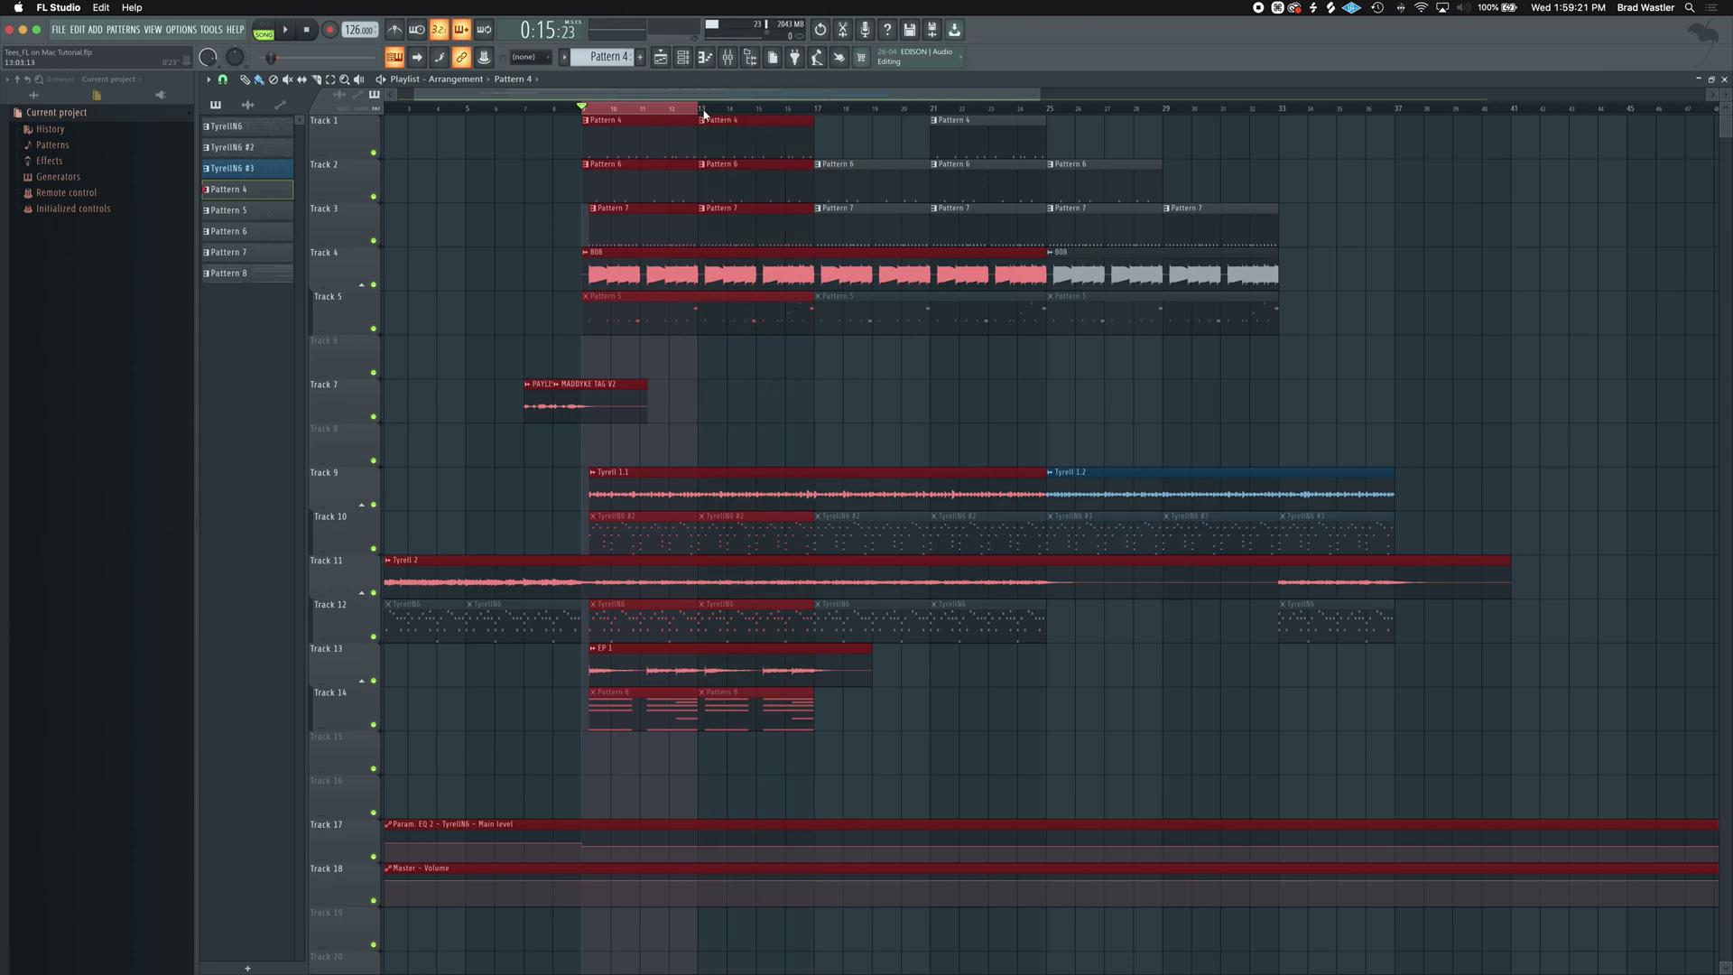
pyautogui.press('super')
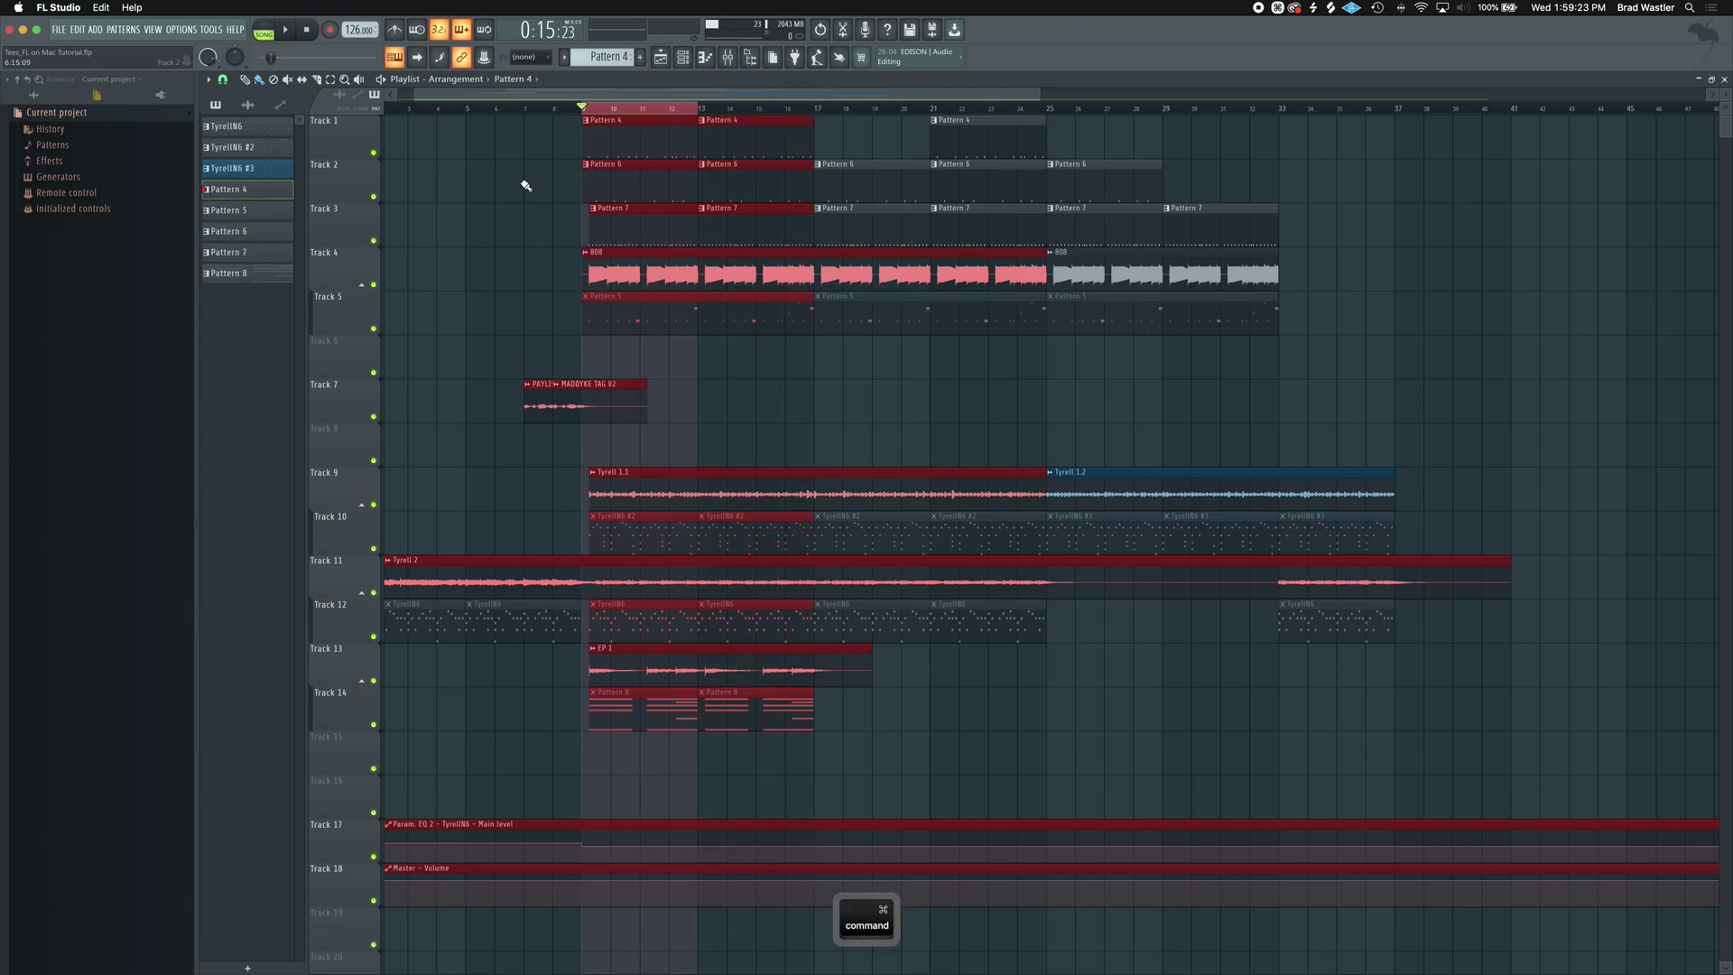
pyautogui.keyDown('super'); pyautogui.click(521, 185); pyautogui.keyUp('super')
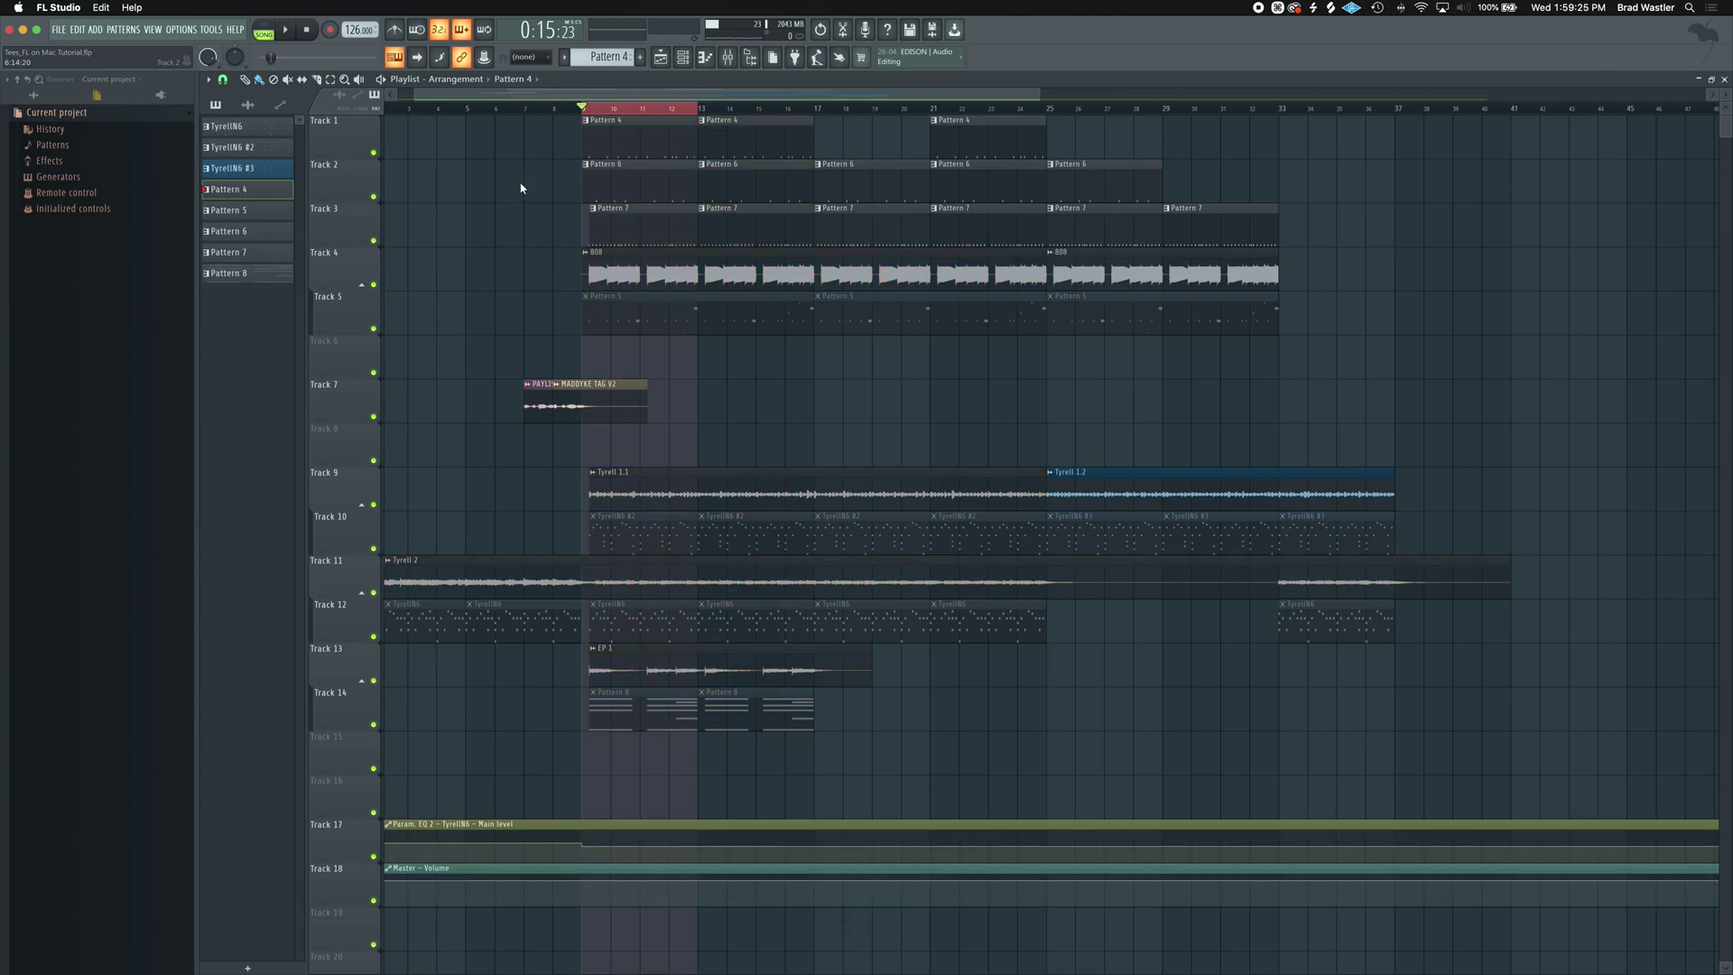
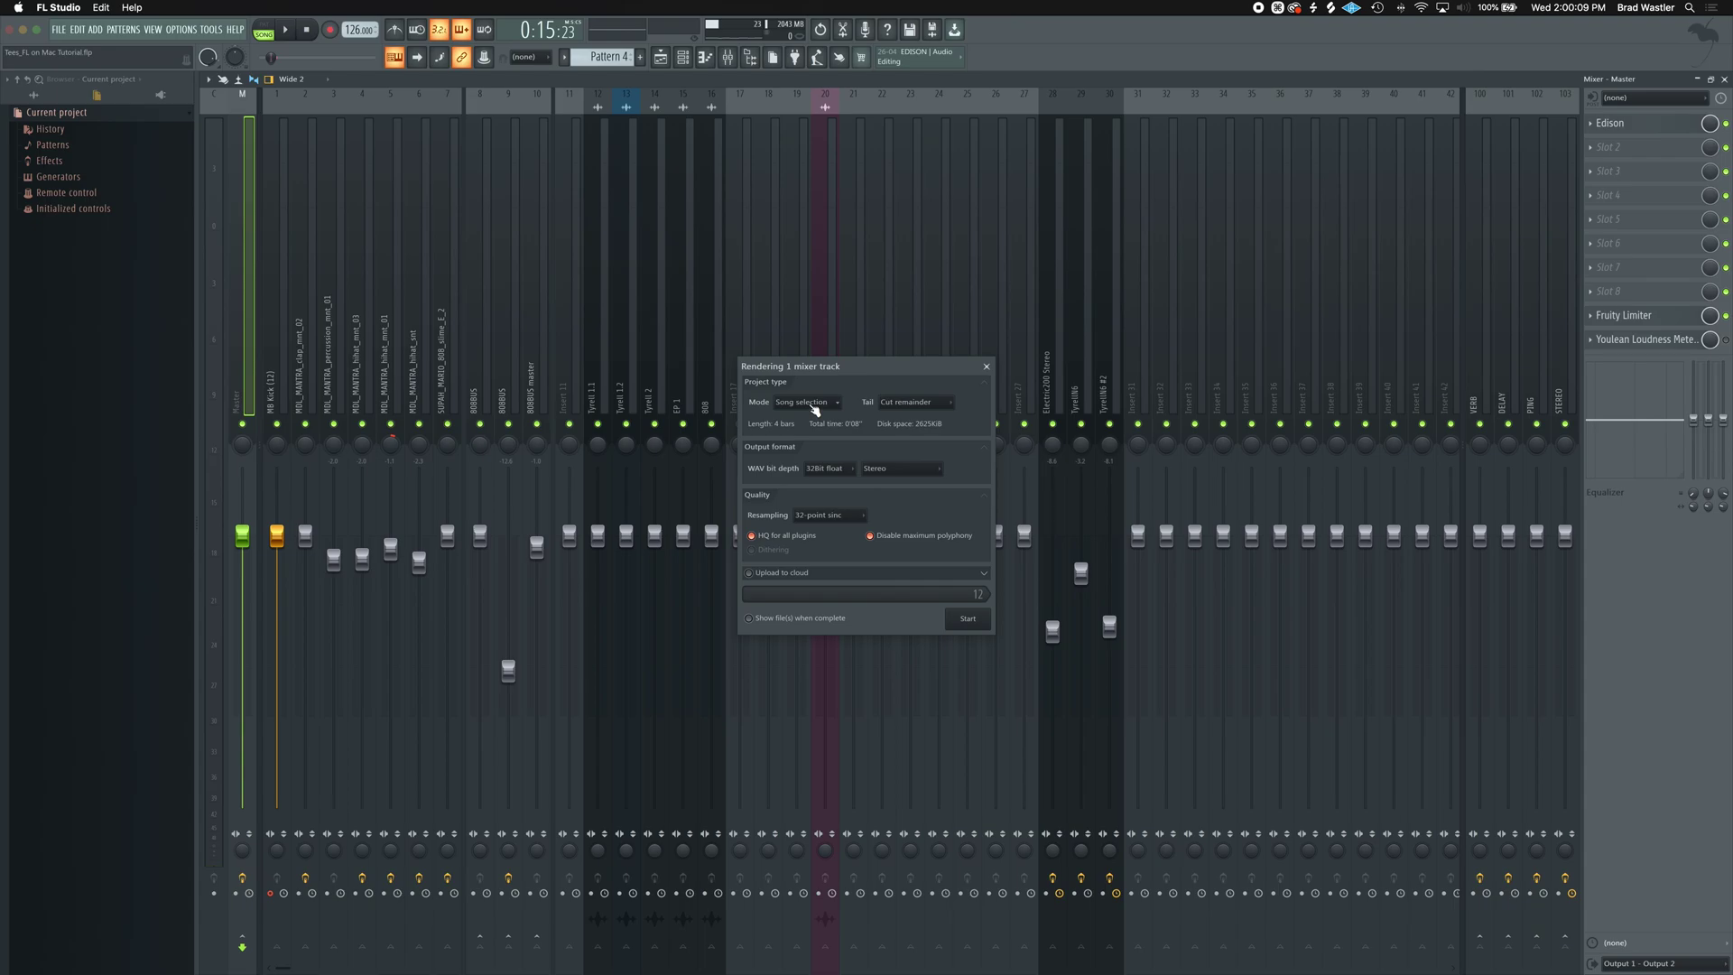
# Render the MB Kick (12) mixer track to audio in Song selection mode, and close the mixer.
pyautogui.click(819, 403)
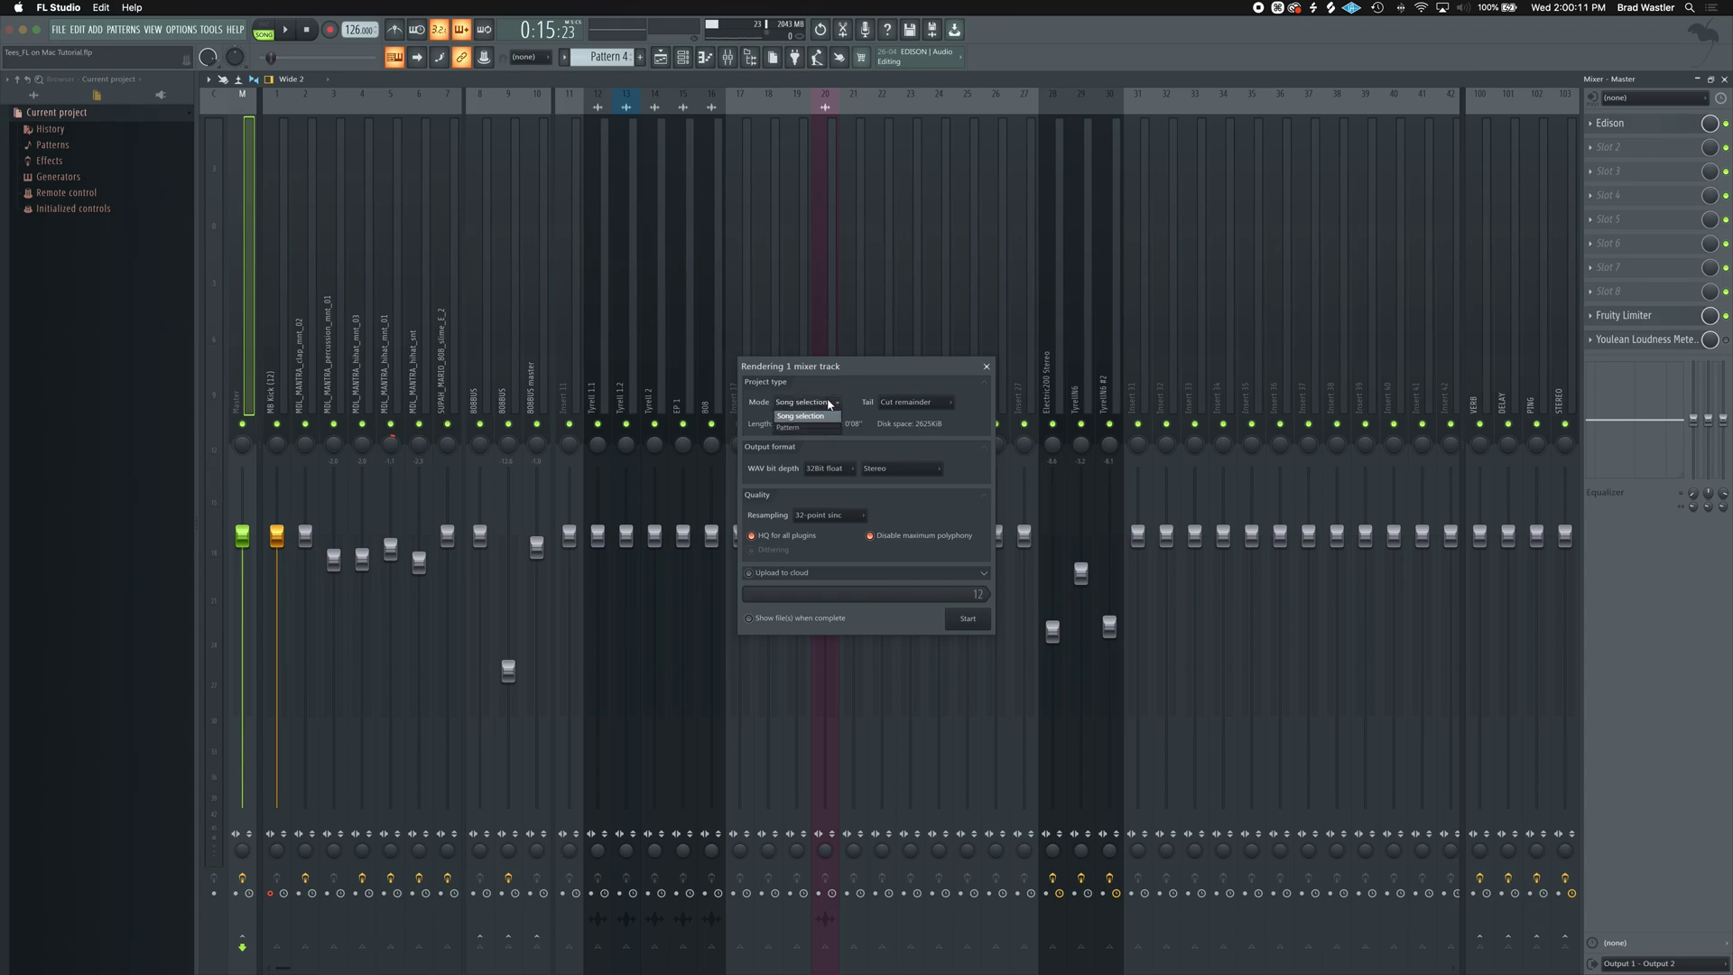
pyautogui.click(828, 405)
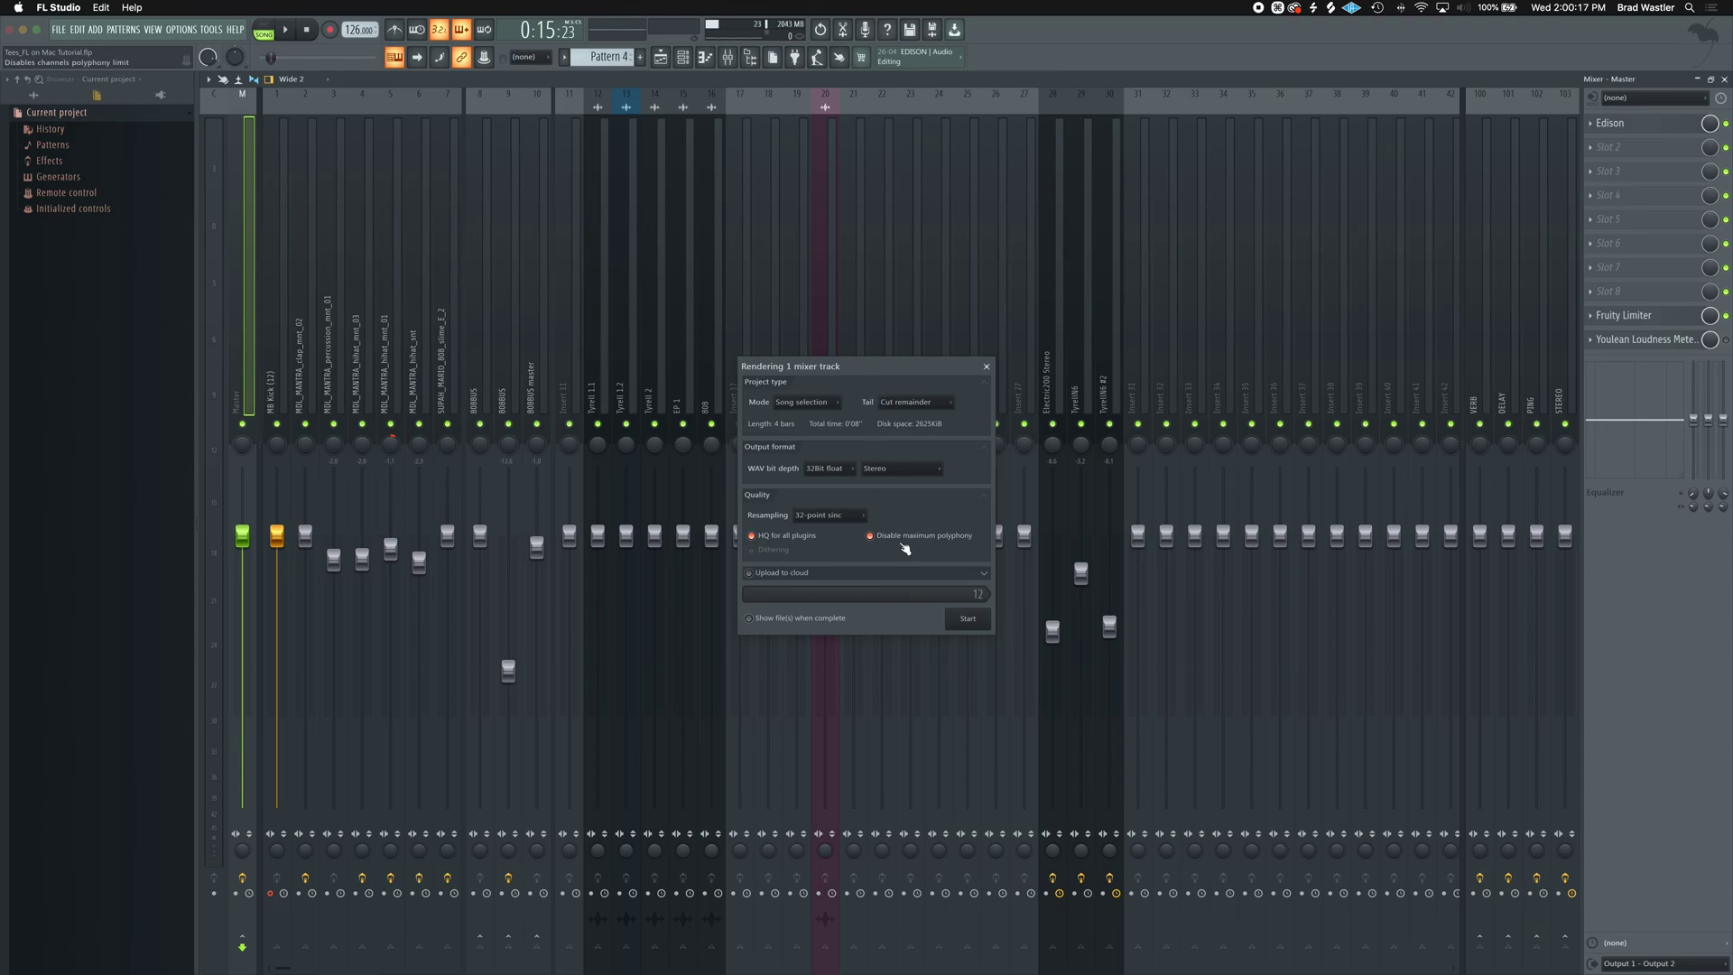
pyautogui.click(979, 625)
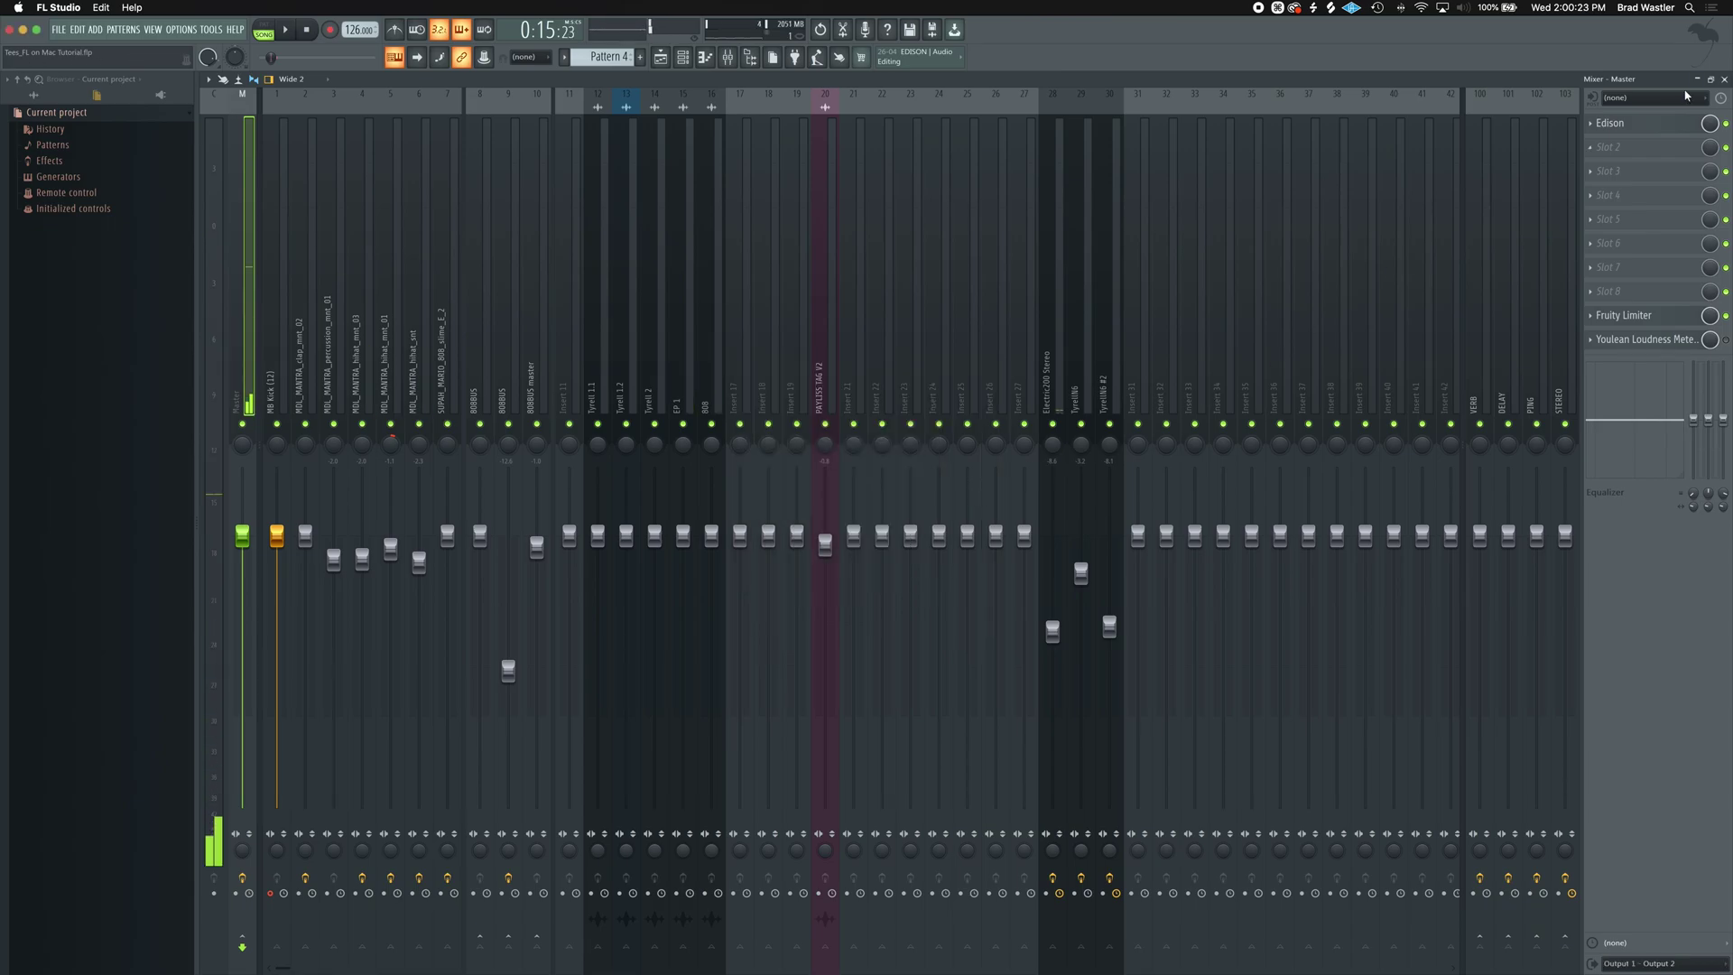
pyautogui.click(1724, 78)
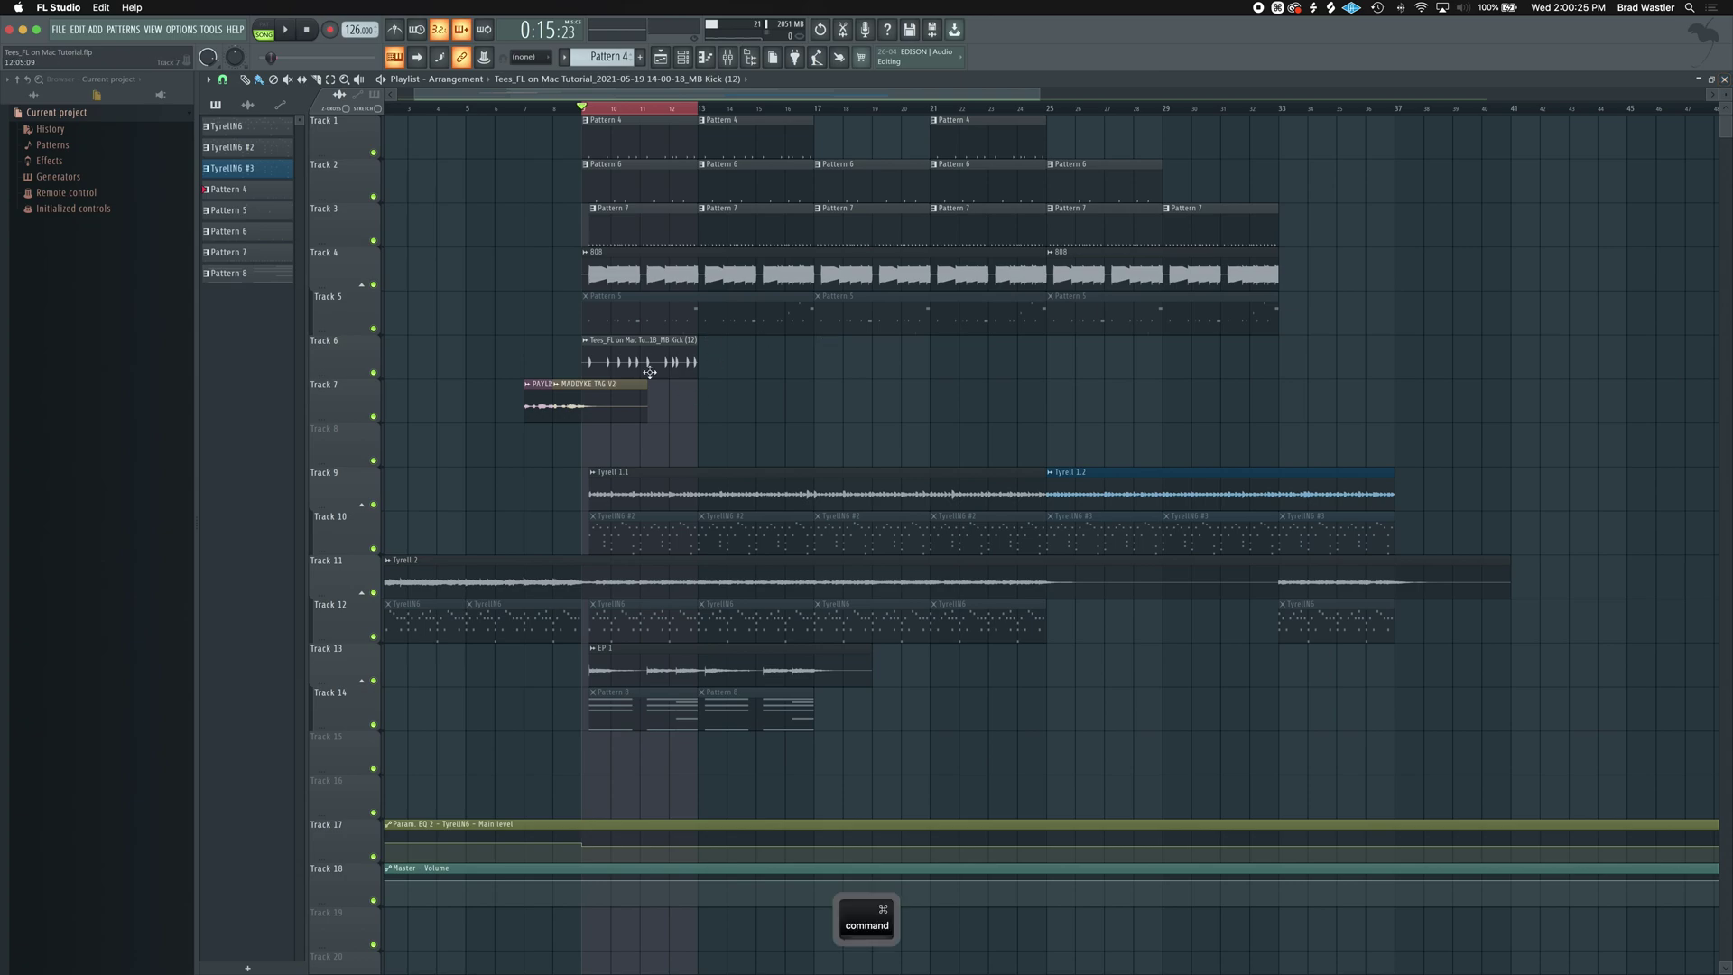
# Solo Track 6 and audition the rendered kick clip.
pyautogui.scroll(6, 675, 386)
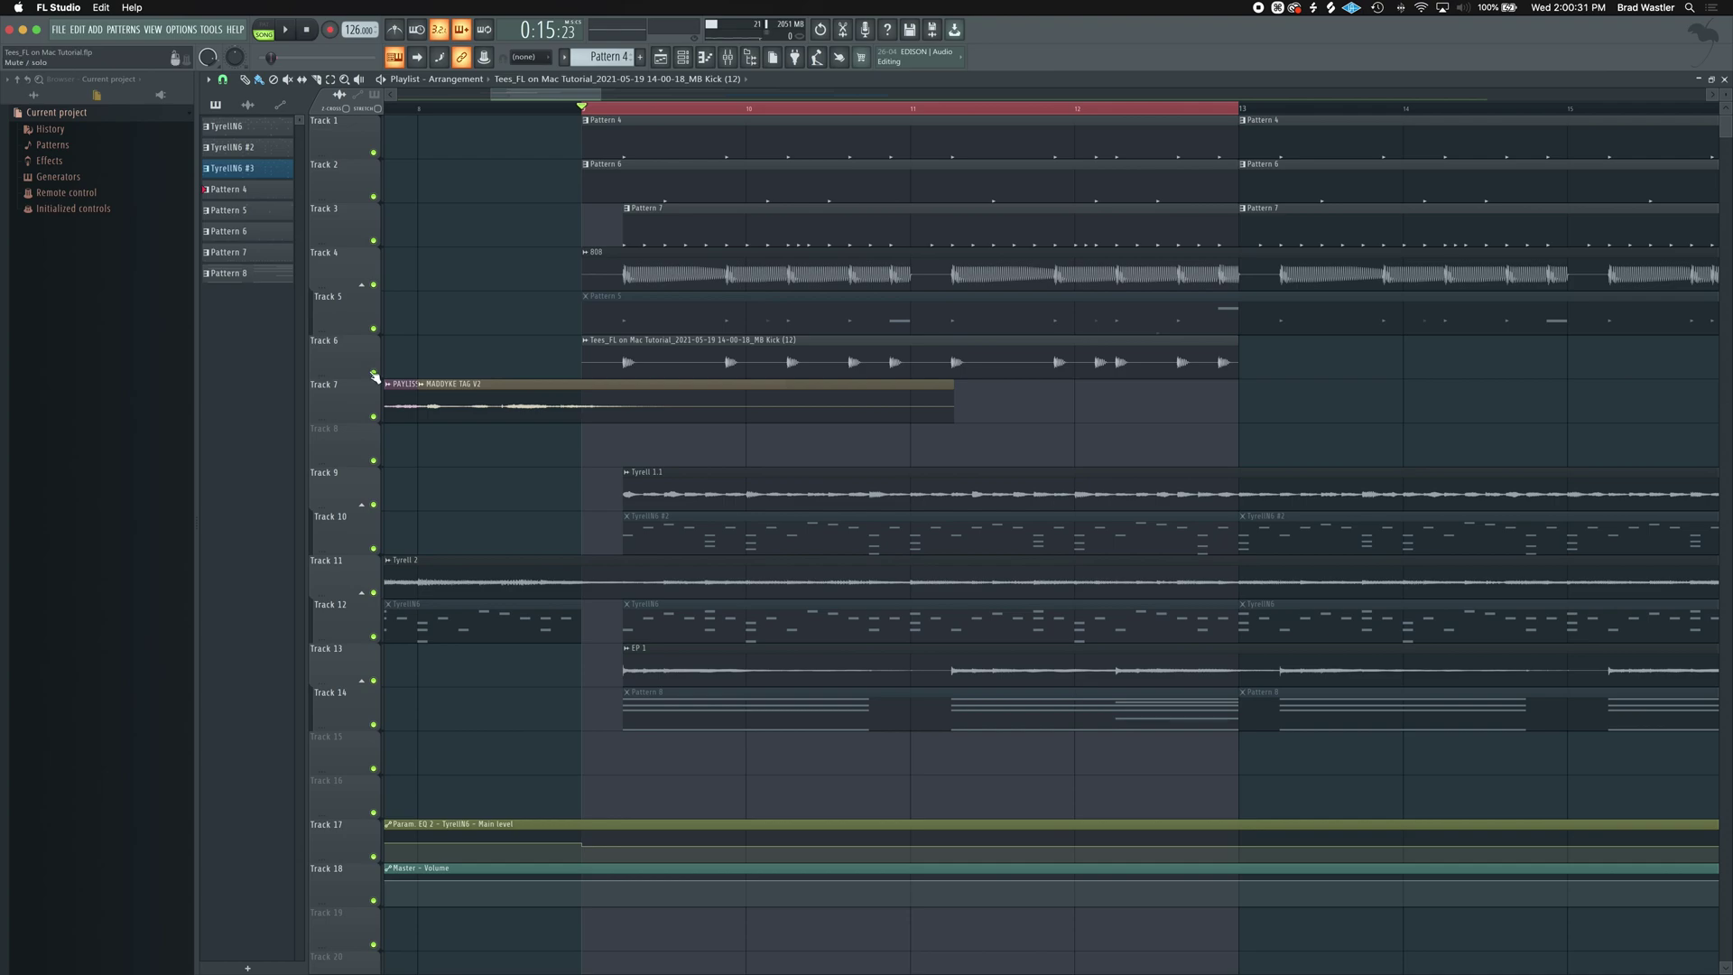
pyautogui.rightClick(374, 374)
pyautogui.press('space')
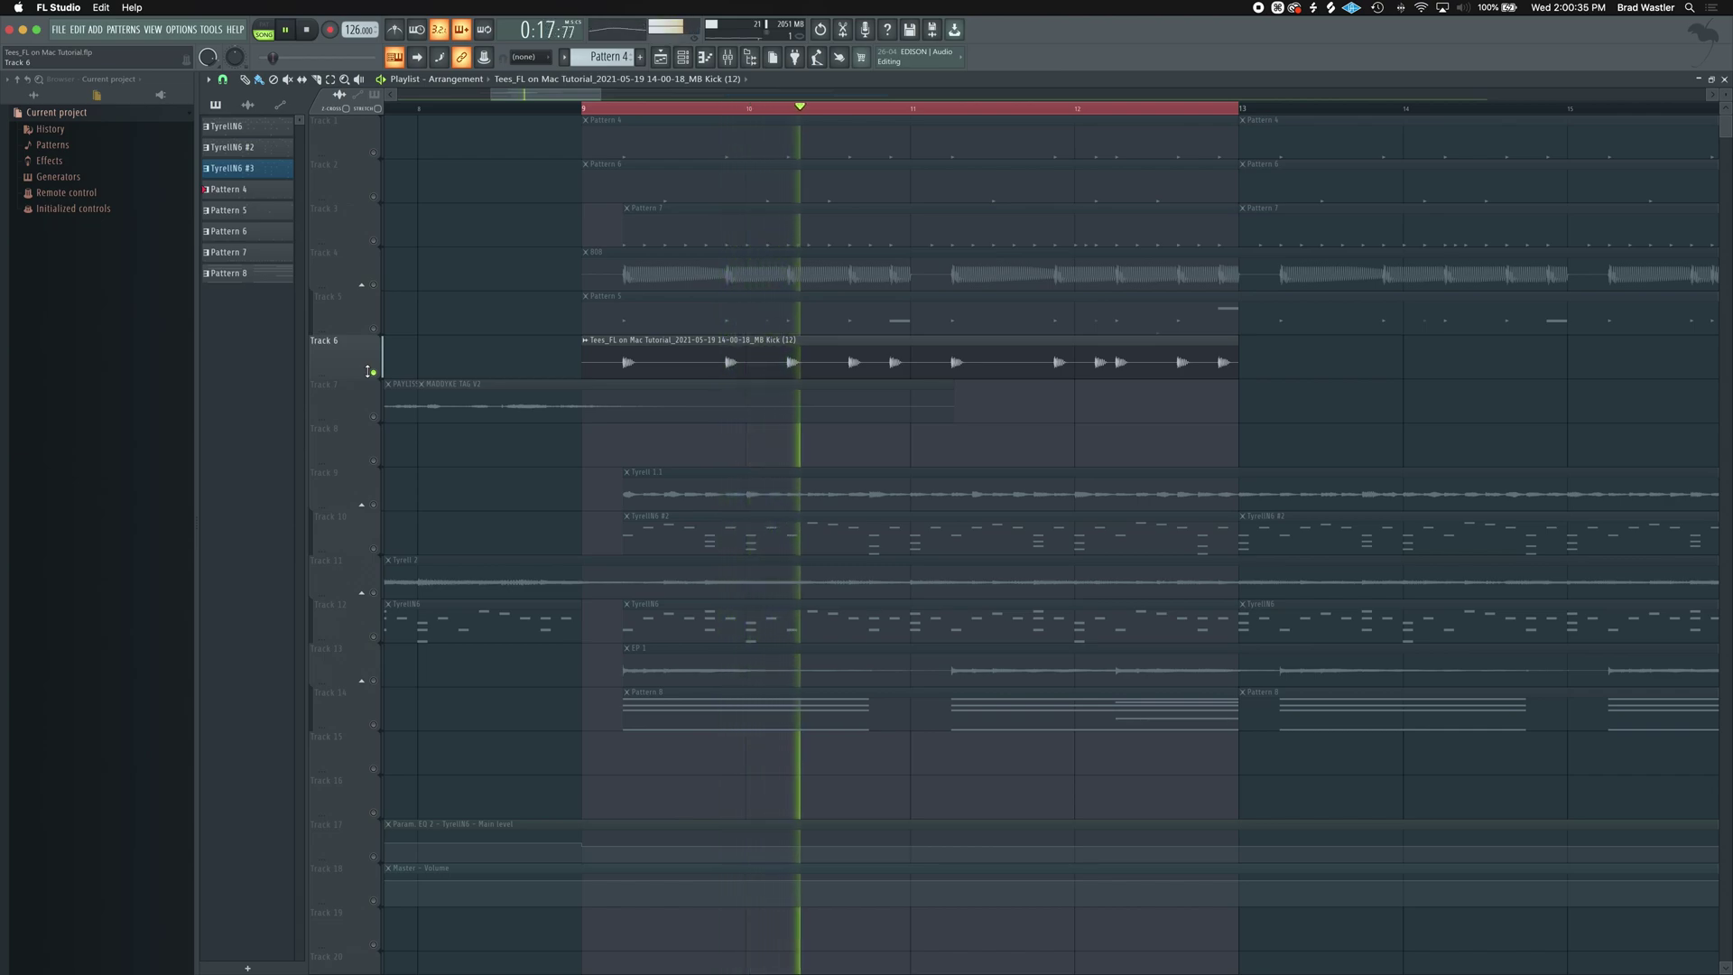
pyautogui.press('space')
# Solo Track 1 to audition Pattern 4 for comparison, and return the solo to Track 6.
pyautogui.rightClick(374, 151)
pyautogui.press('space')
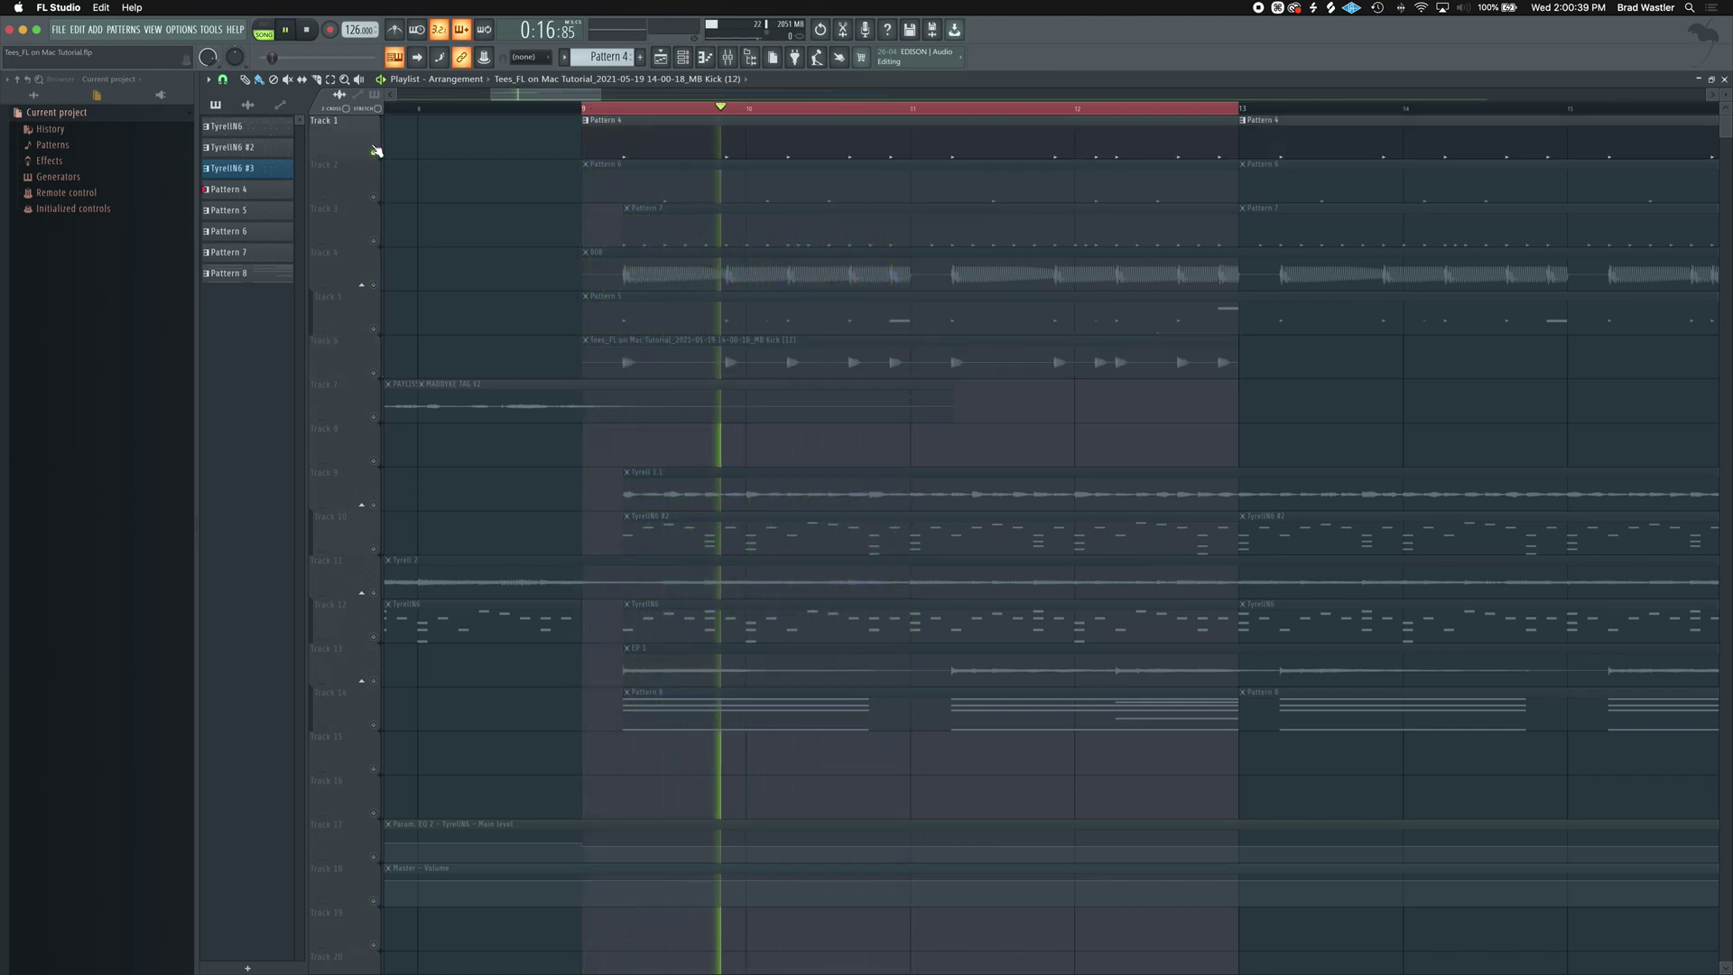
pyautogui.rightClick(370, 336)
pyautogui.click(352, 370)
pyautogui.rightClick(373, 373)
pyautogui.press('space')
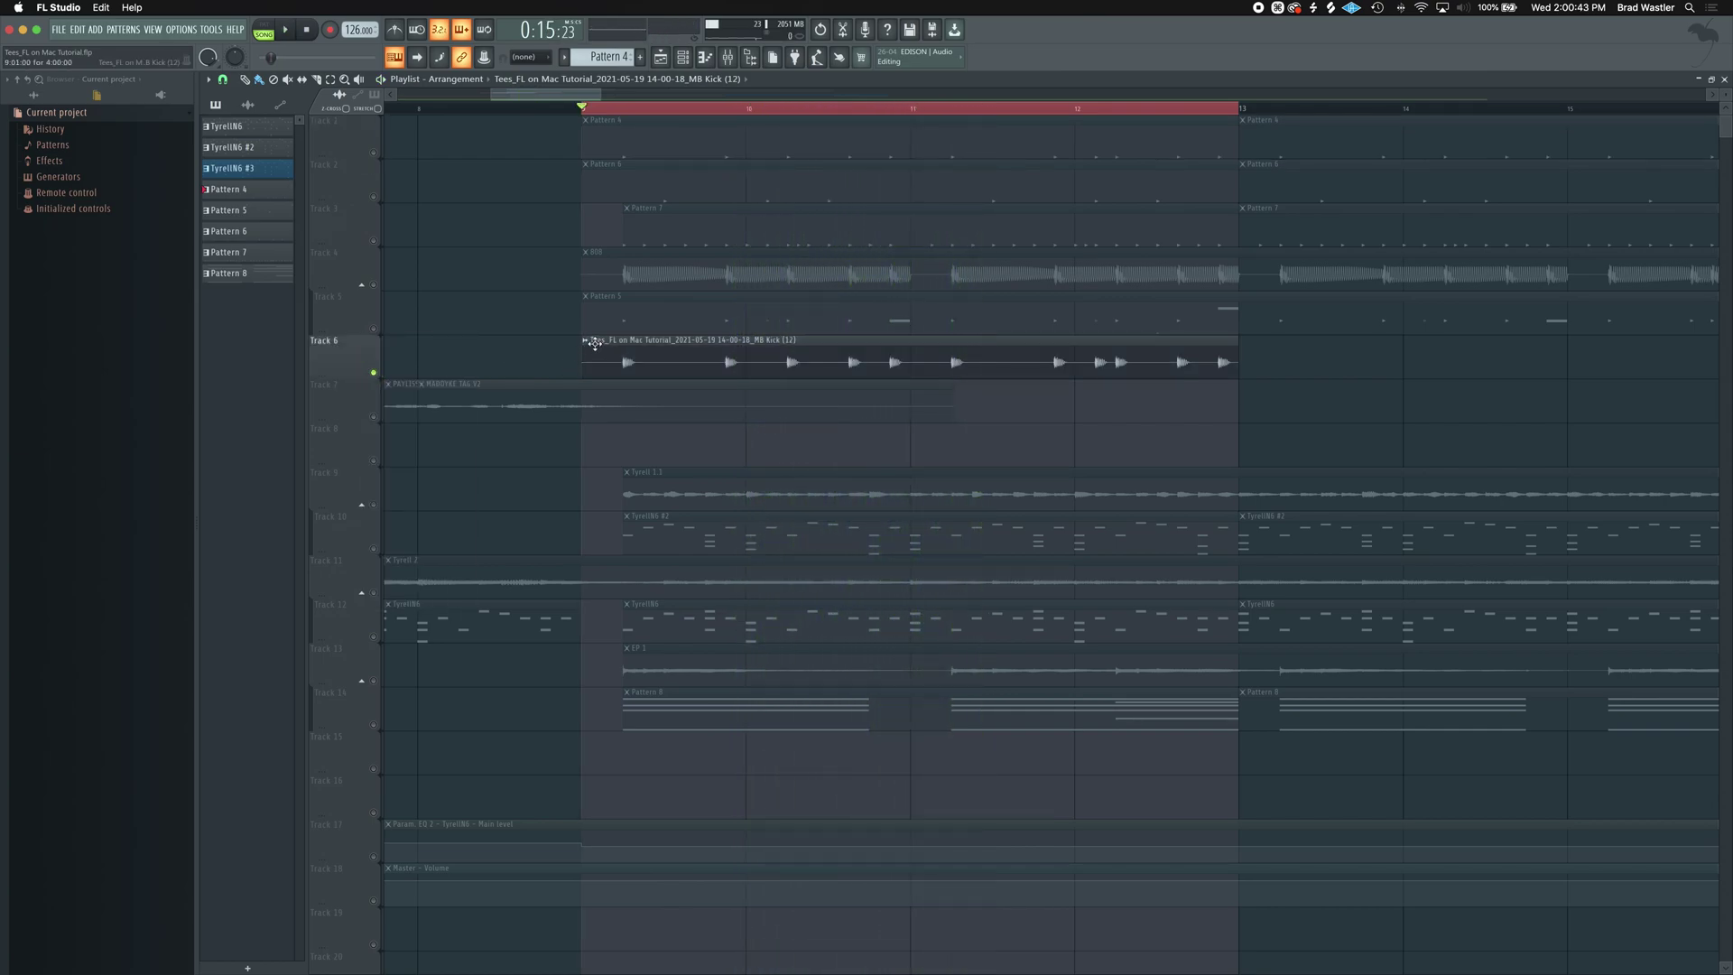
# Lower the time-stretching pitch of the rendered kick clip in its channel settings, and play back the result.
pyautogui.doubleClick(594, 346)
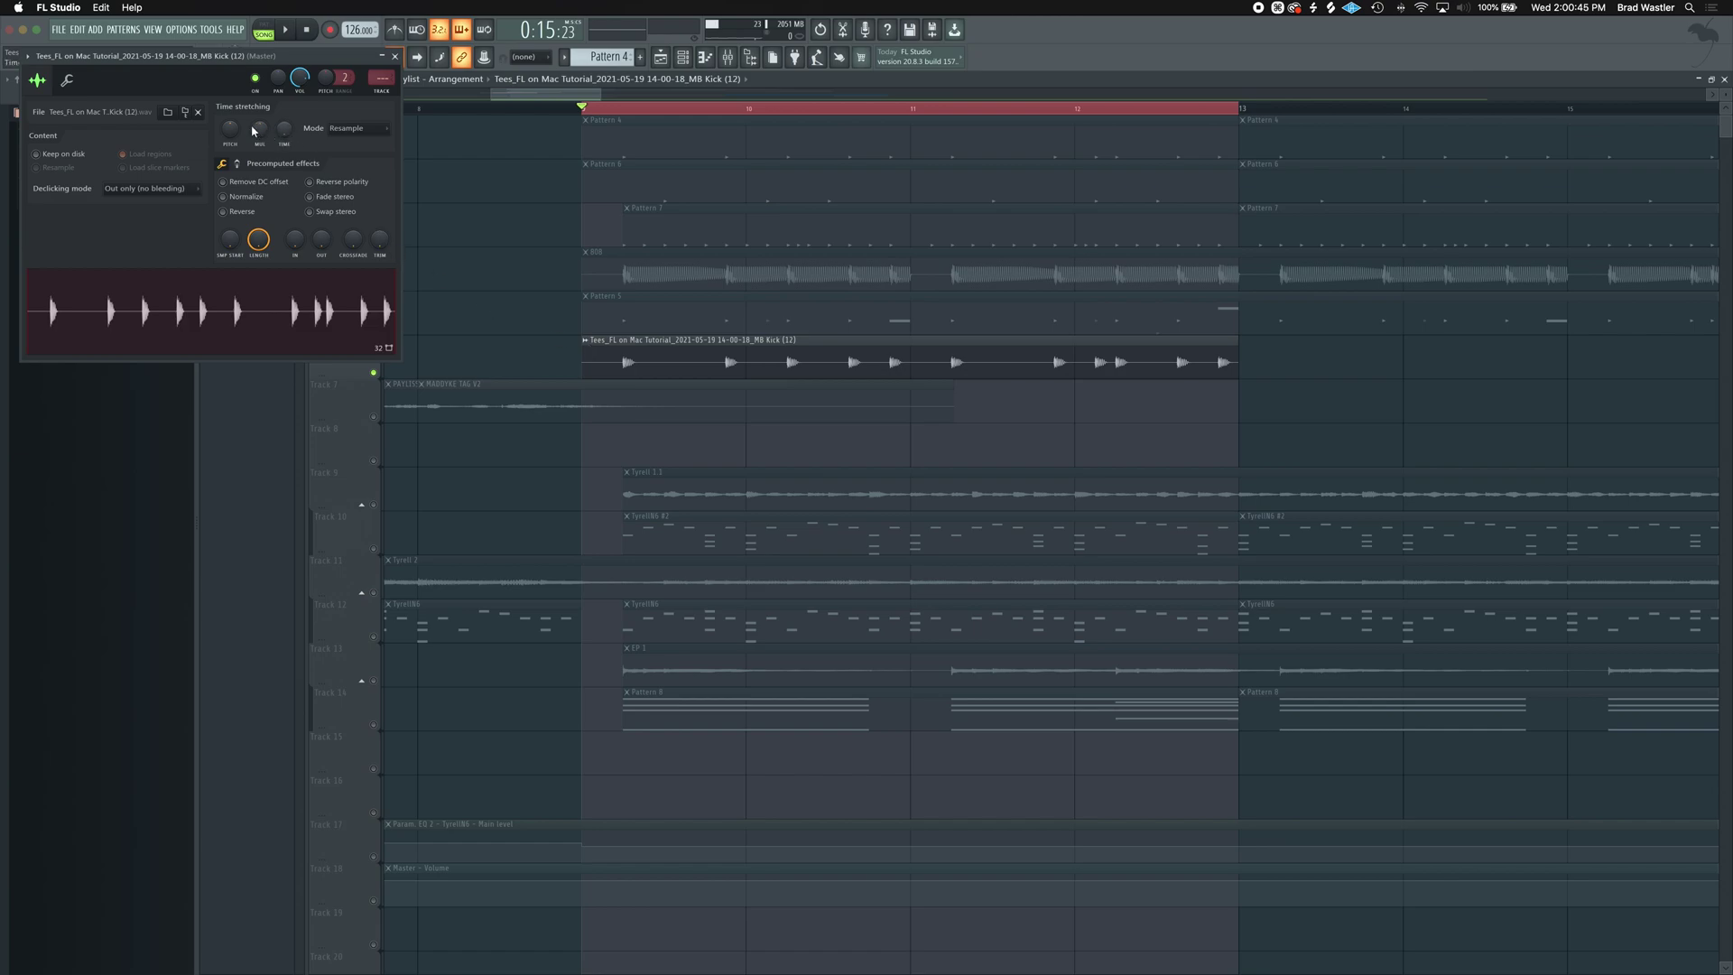
pyautogui.moveTo(230, 128); pyautogui.dragTo(230, 156)
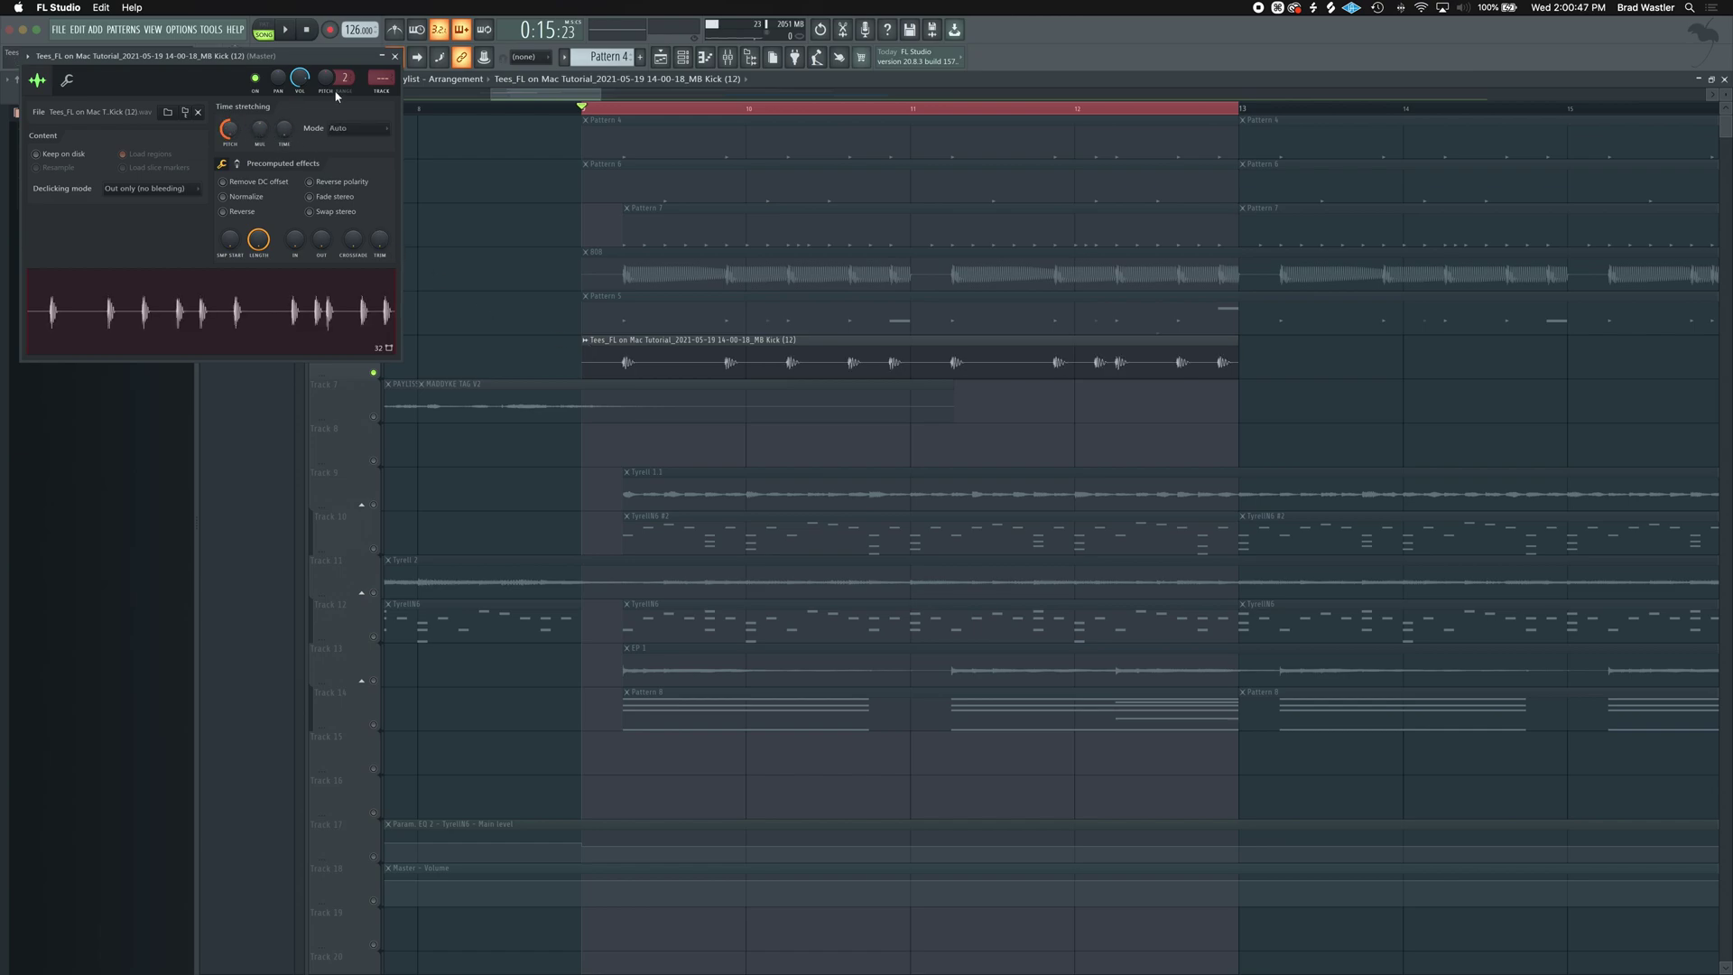
pyautogui.click(395, 56)
pyautogui.press('space')
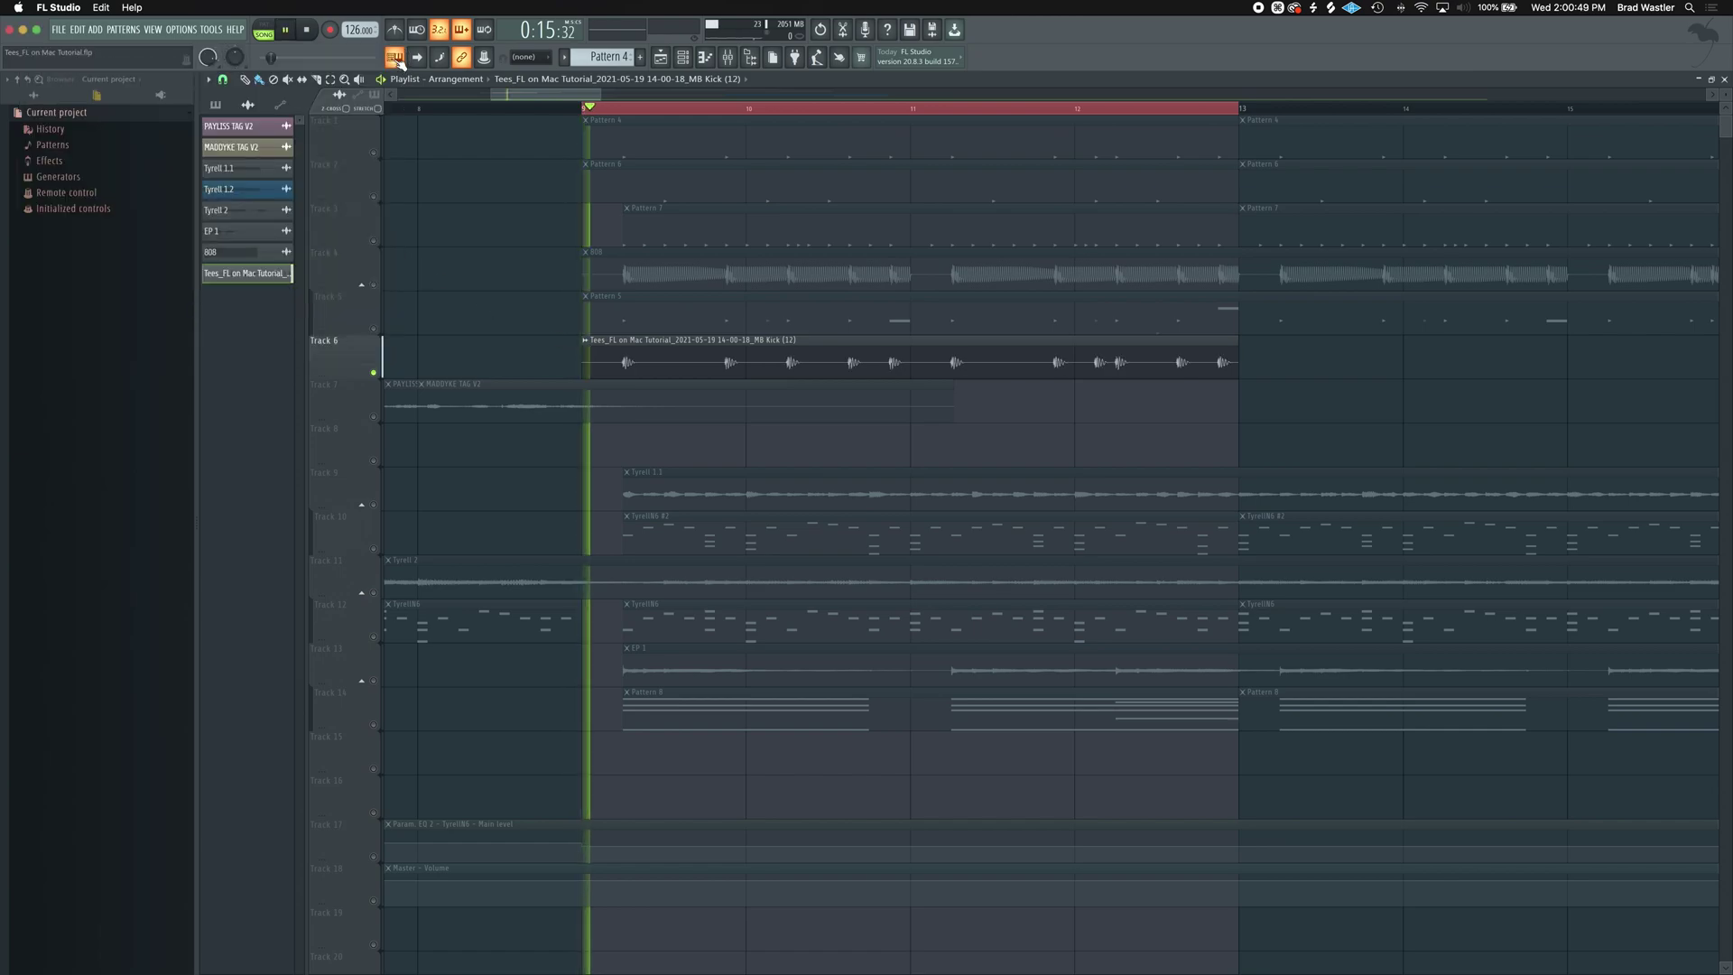
pyautogui.press('space')
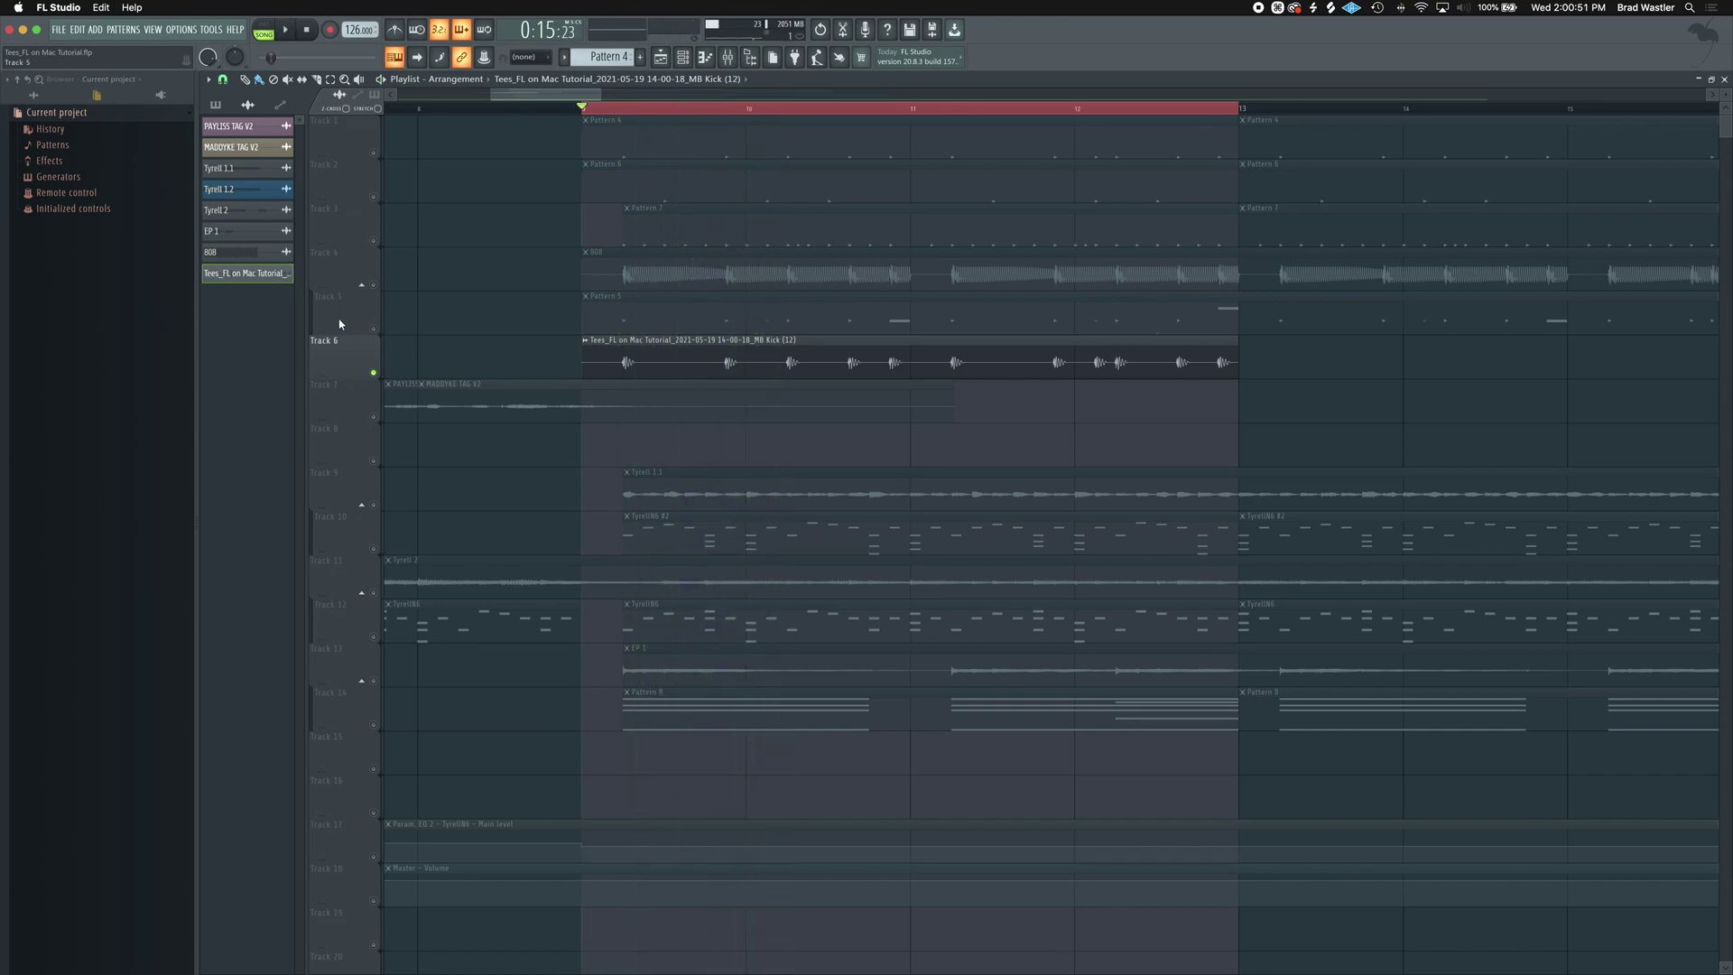
# Unsolo Track 6 and delete the rendered kick clip from it.
pyautogui.rightClick(374, 373)
pyautogui.scroll(-5, 456, 359)
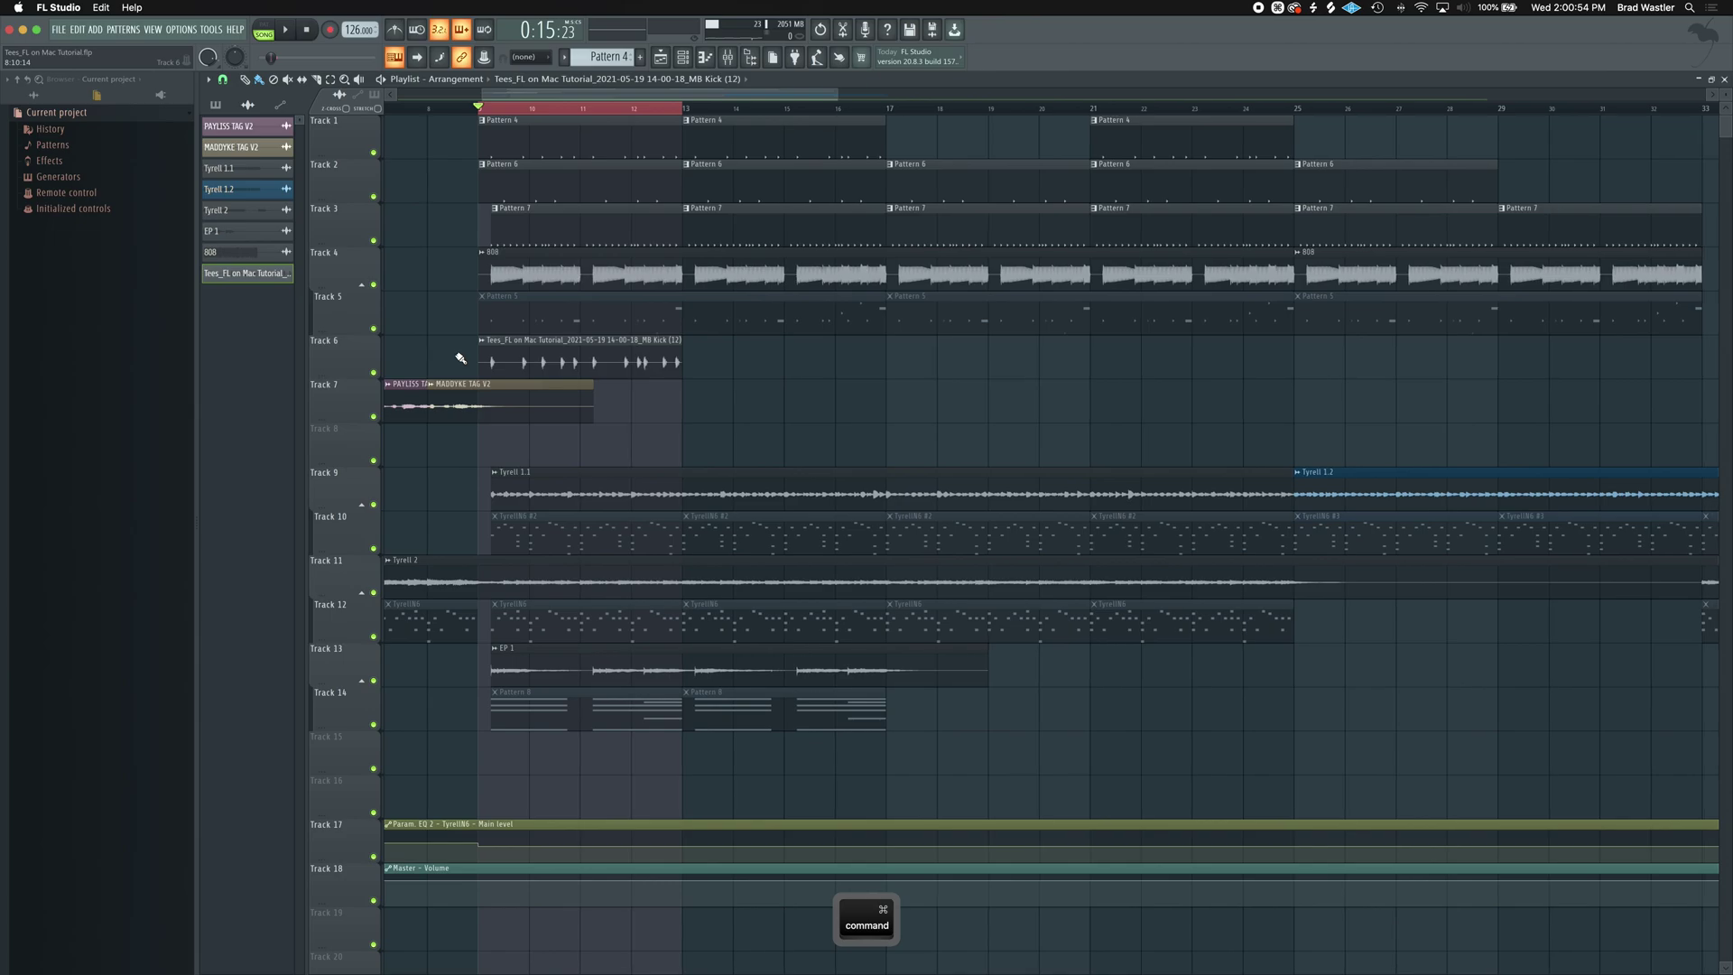
pyautogui.rightClick(552, 355)
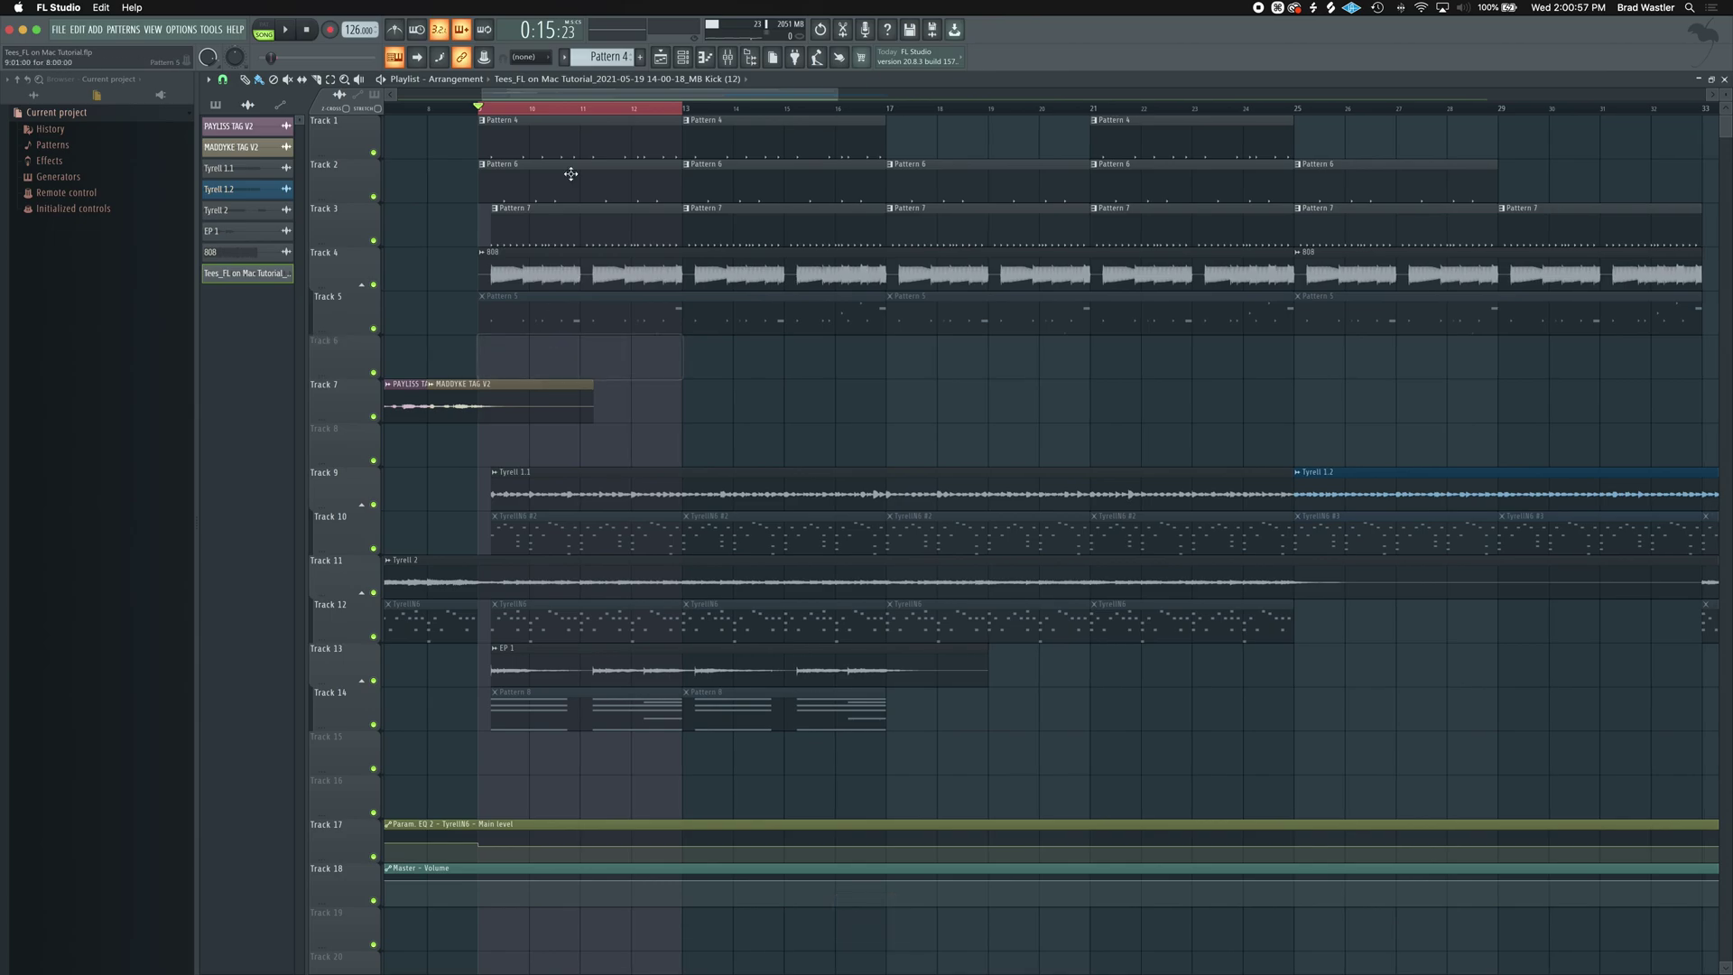
# Open the mixer and select the MB Kick (12) track.
pyautogui.click(748, 60)
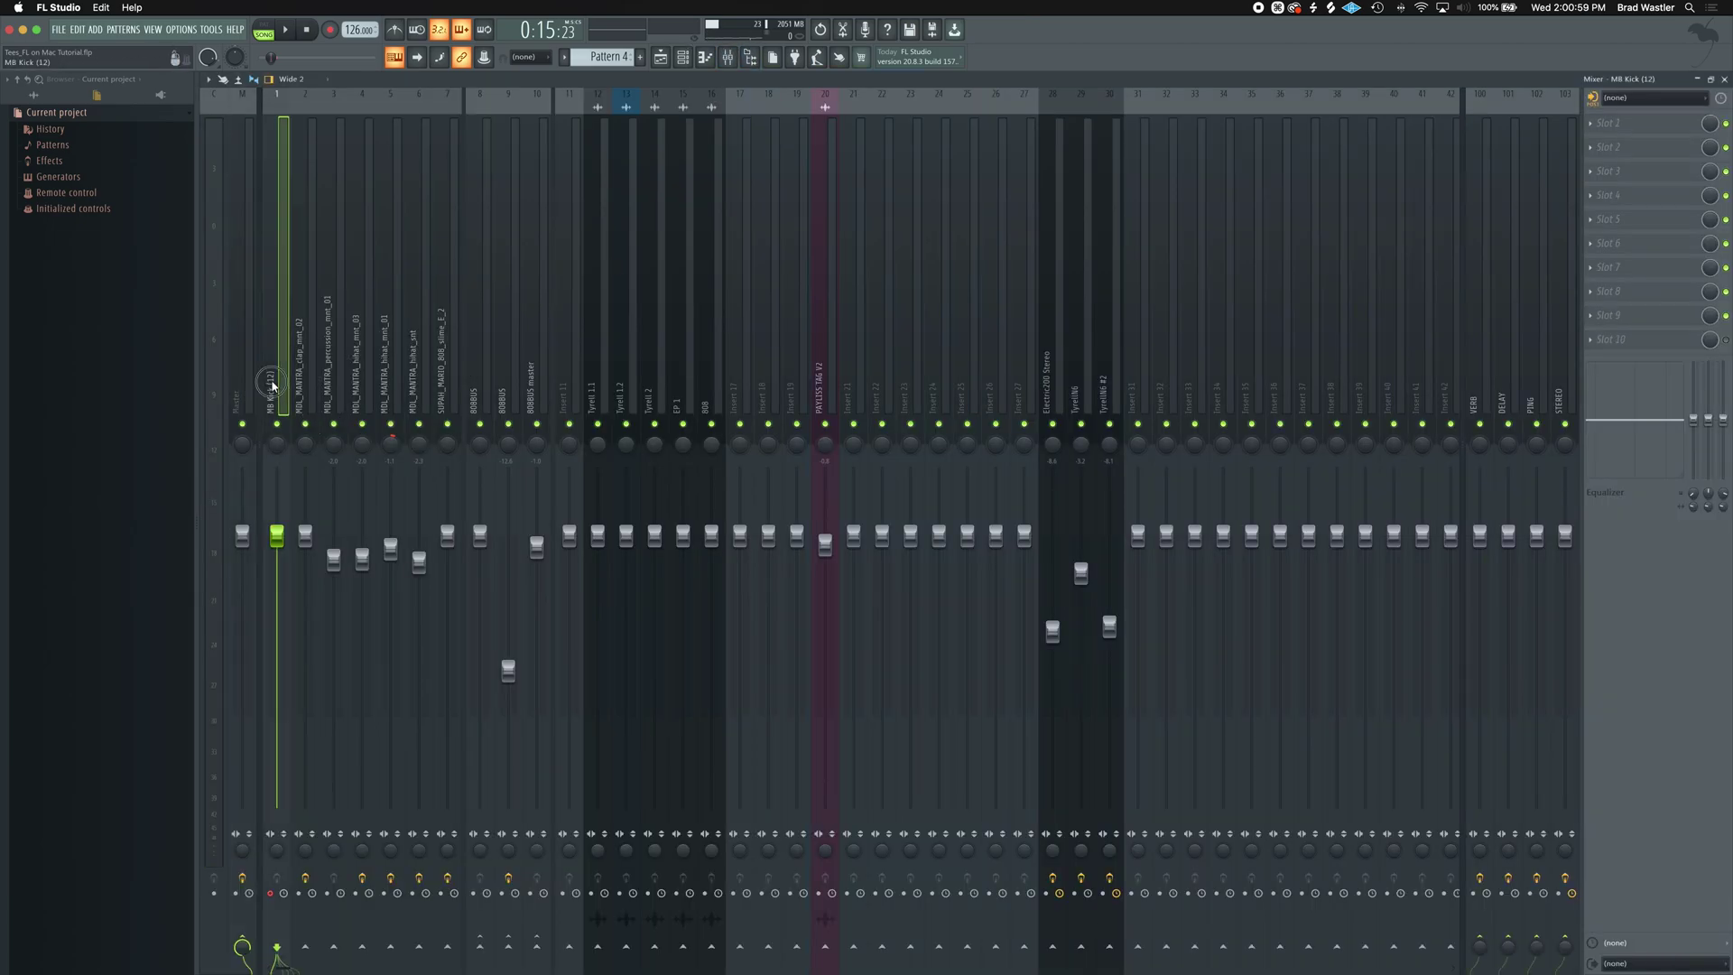